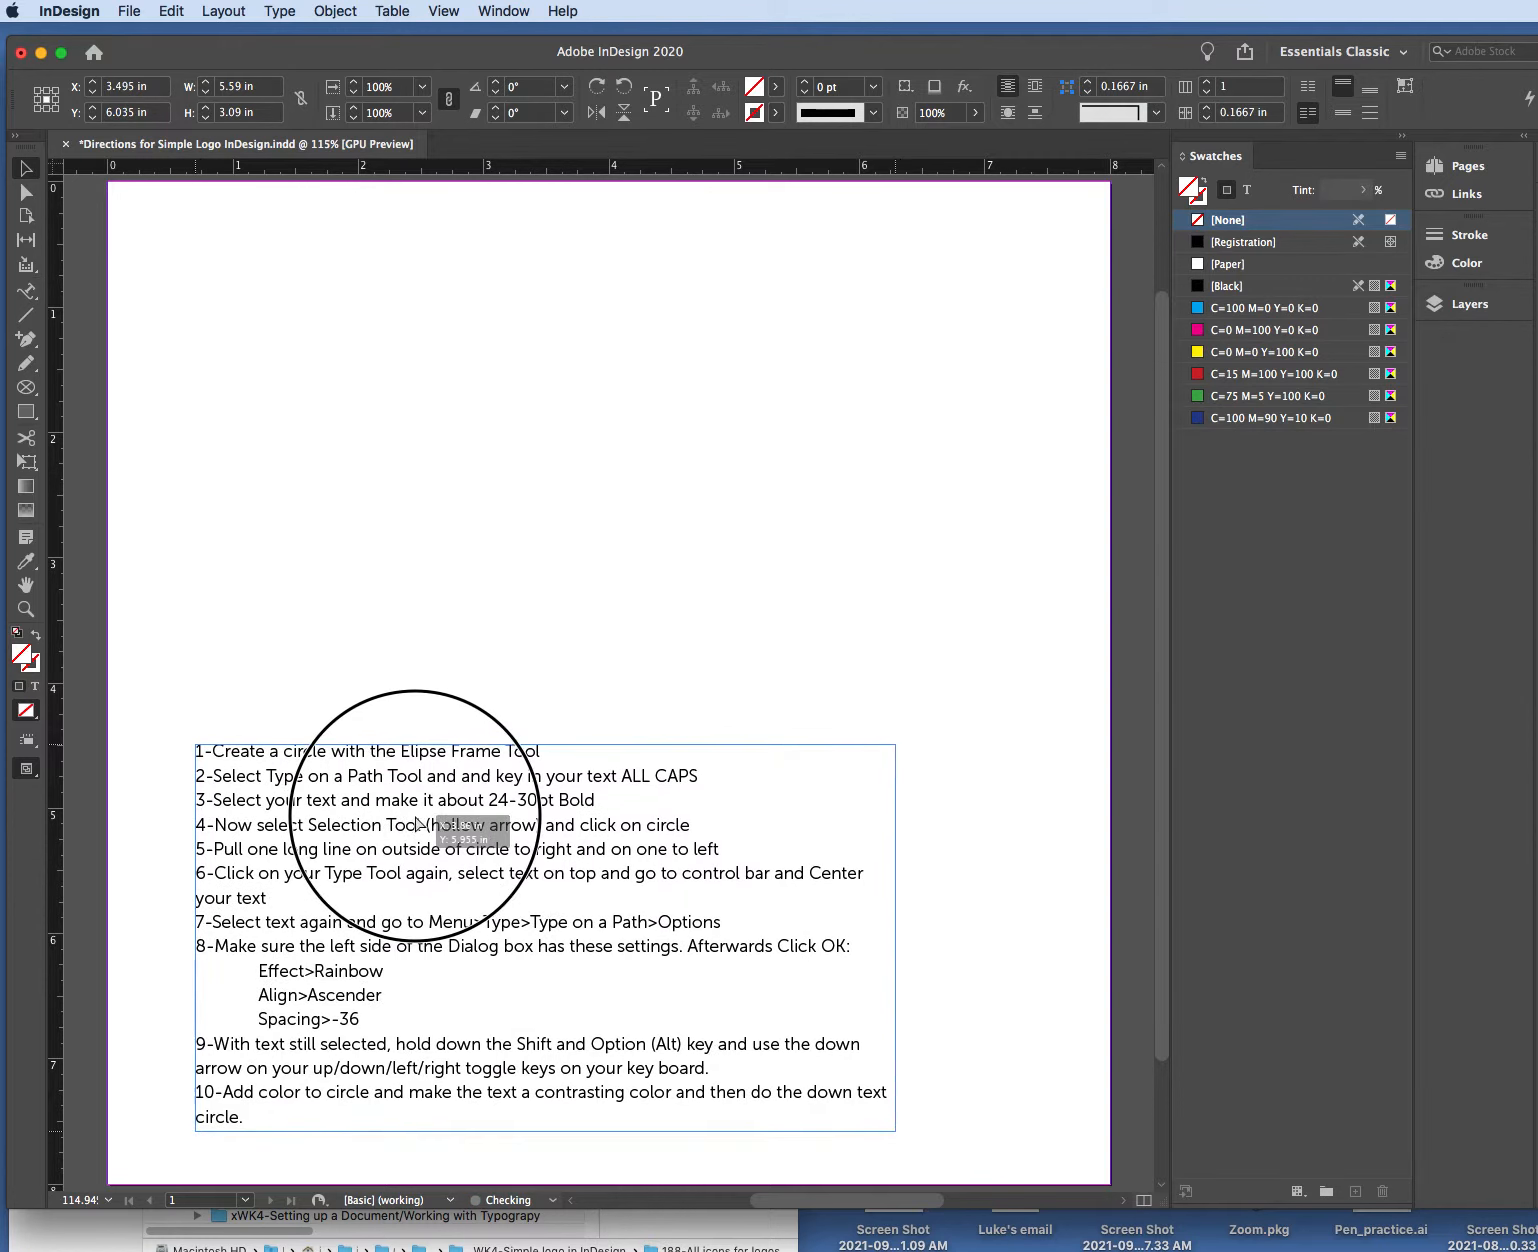
Widen the directions text frame to 6.6 in and shift it slightly down and to the right on the page.
left_click_drag(898, 936, 1024, 941)
left_click_drag(441, 808, 449, 836)
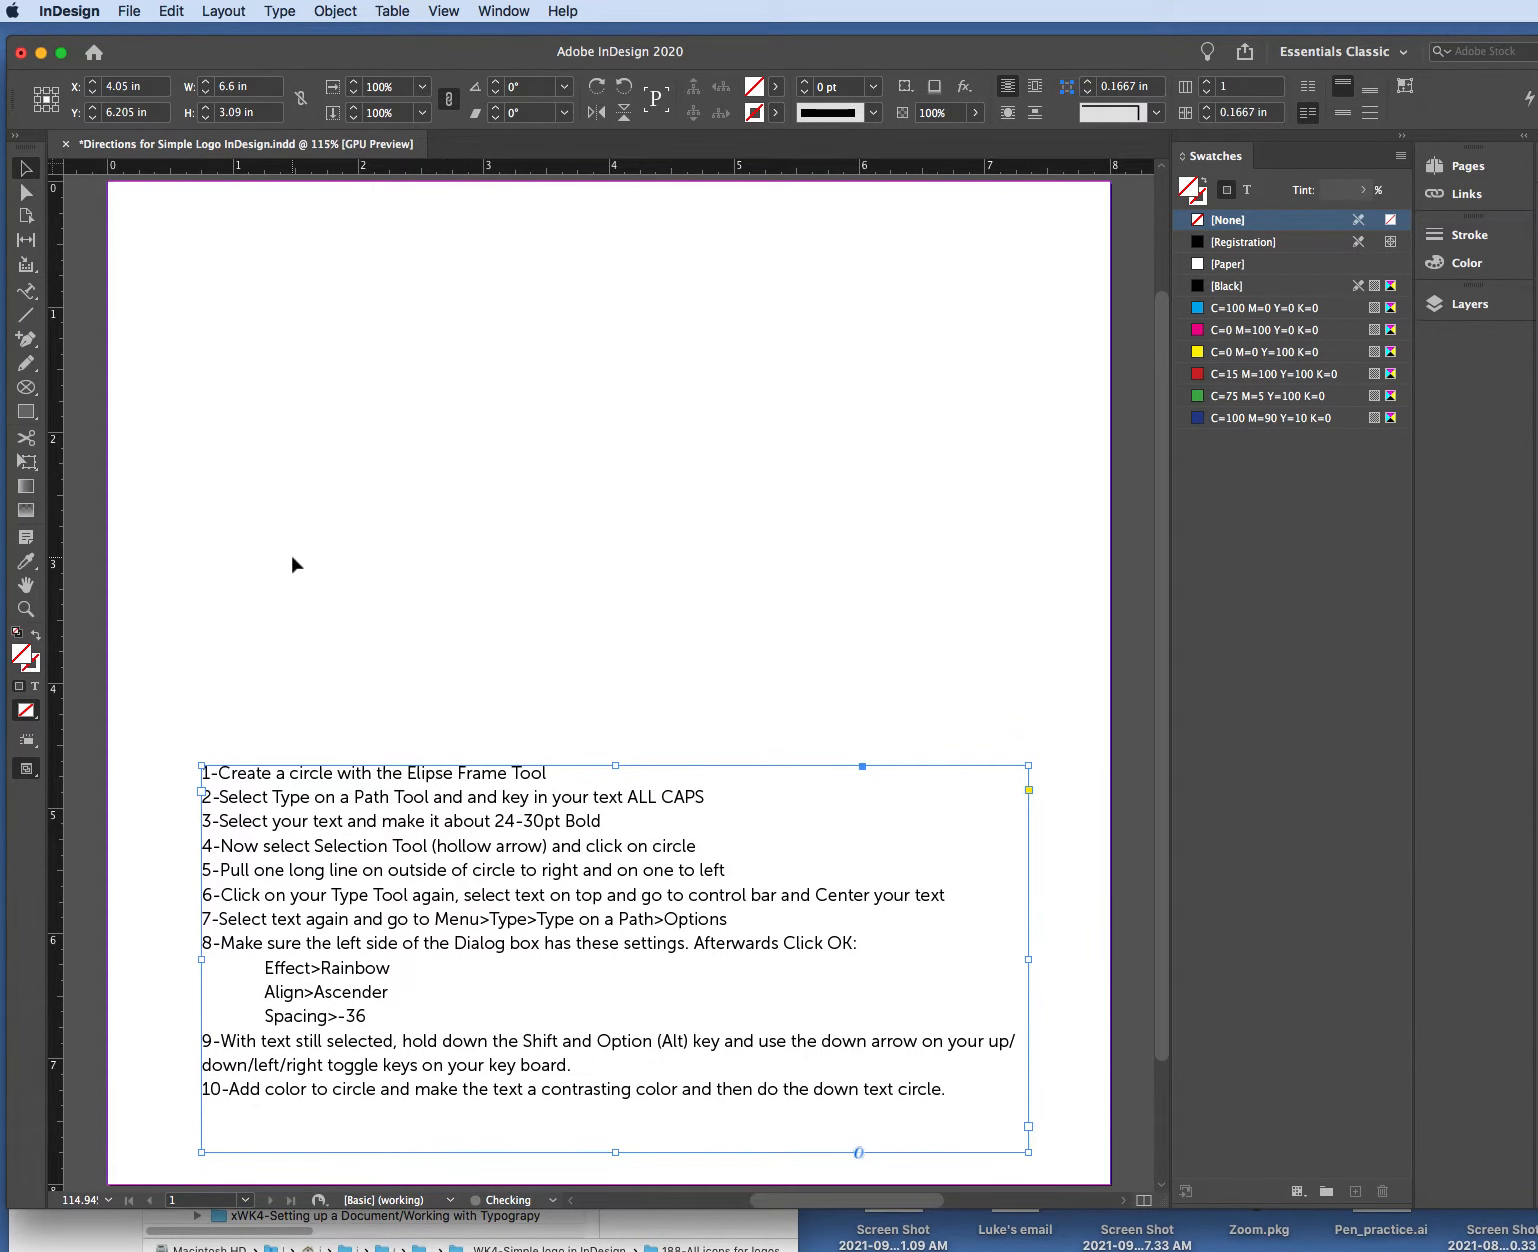
left_click(339, 510)
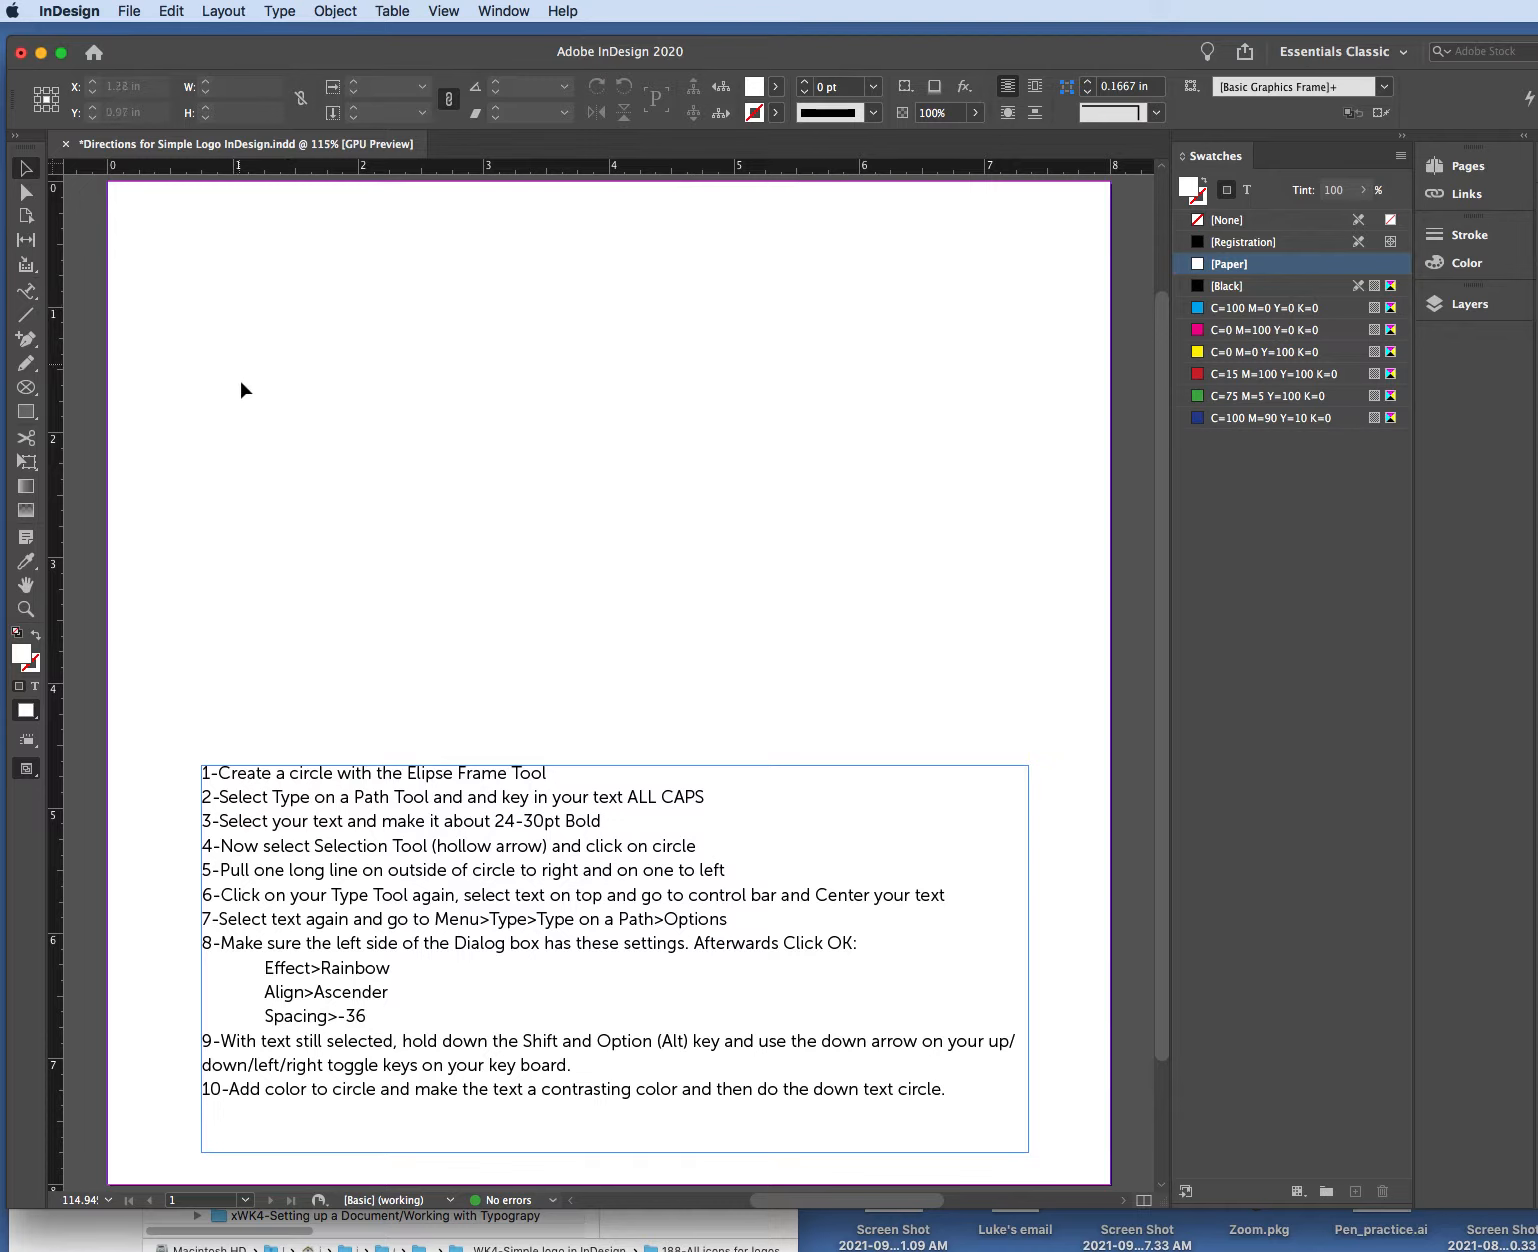
Create a circular frame 3 in wide and 3 in high with the Ellipse Frame tool.
left_click(30, 390)
left_click(584, 420)
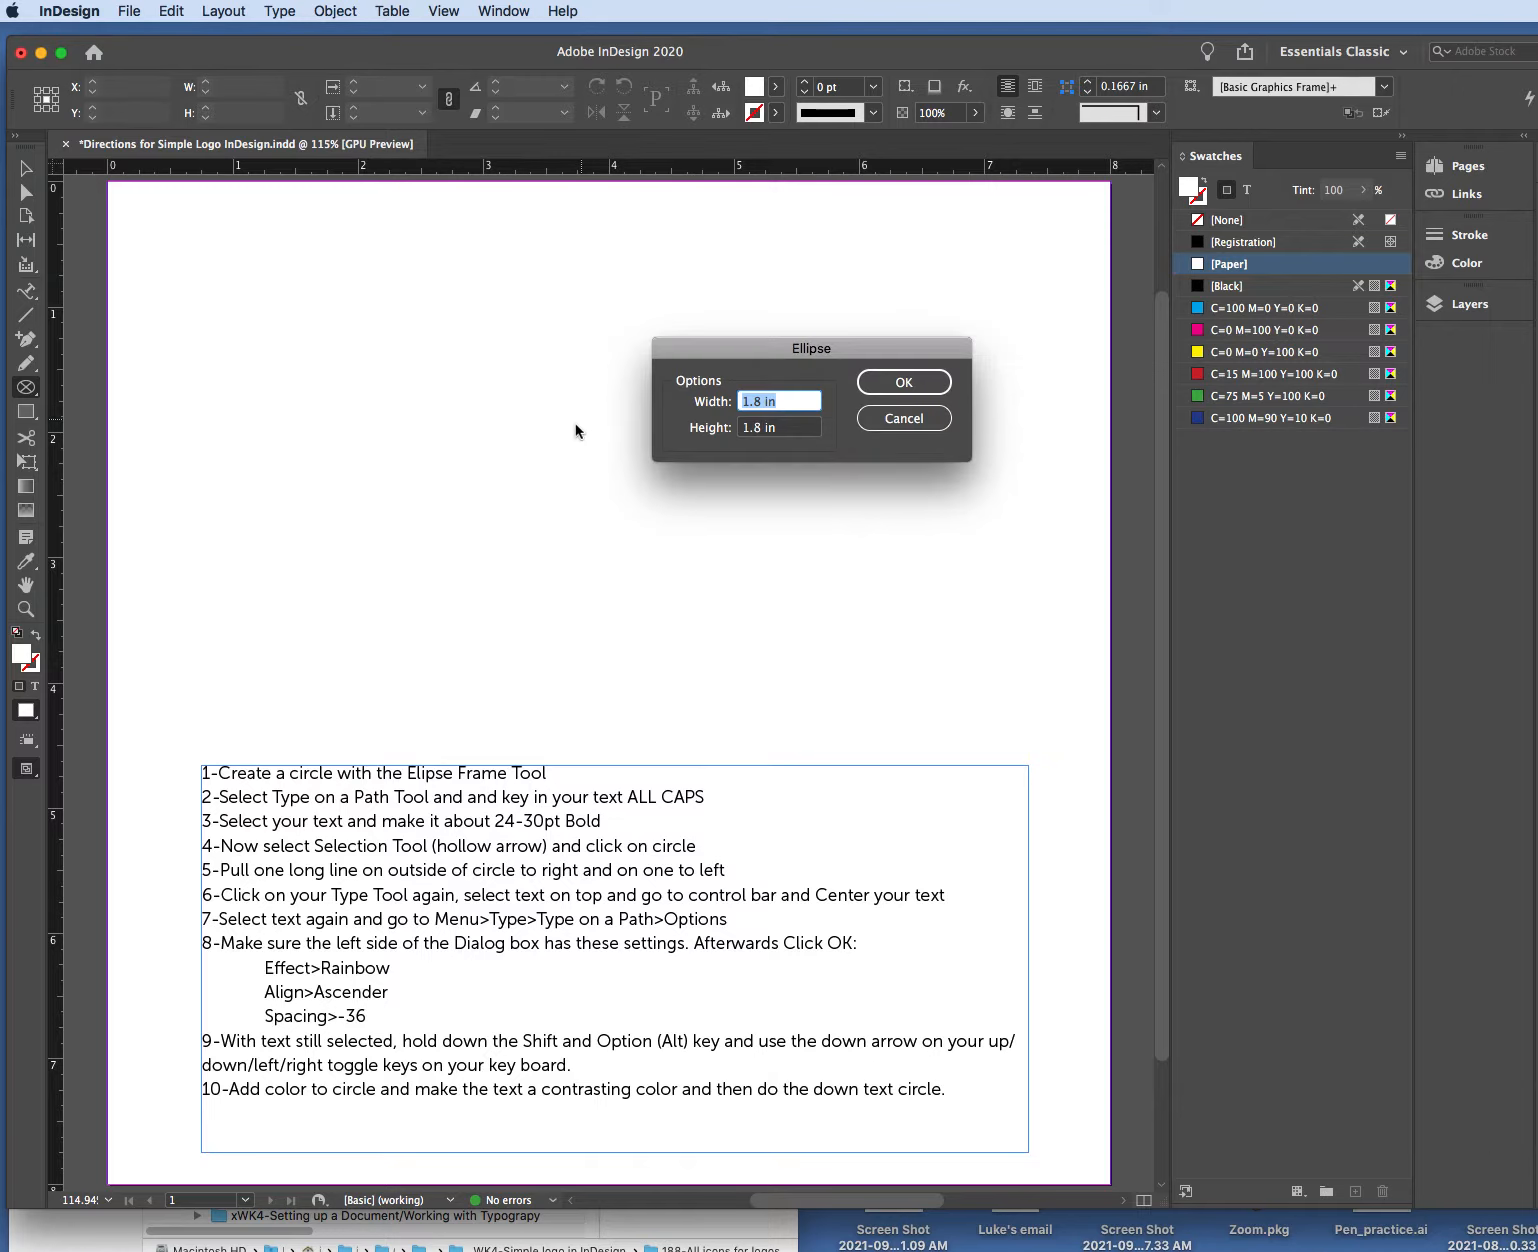
left_click(755, 401)
left_click_drag(760, 399, 734, 403)
left_click_drag(759, 434, 723, 439)
left_click(906, 381)
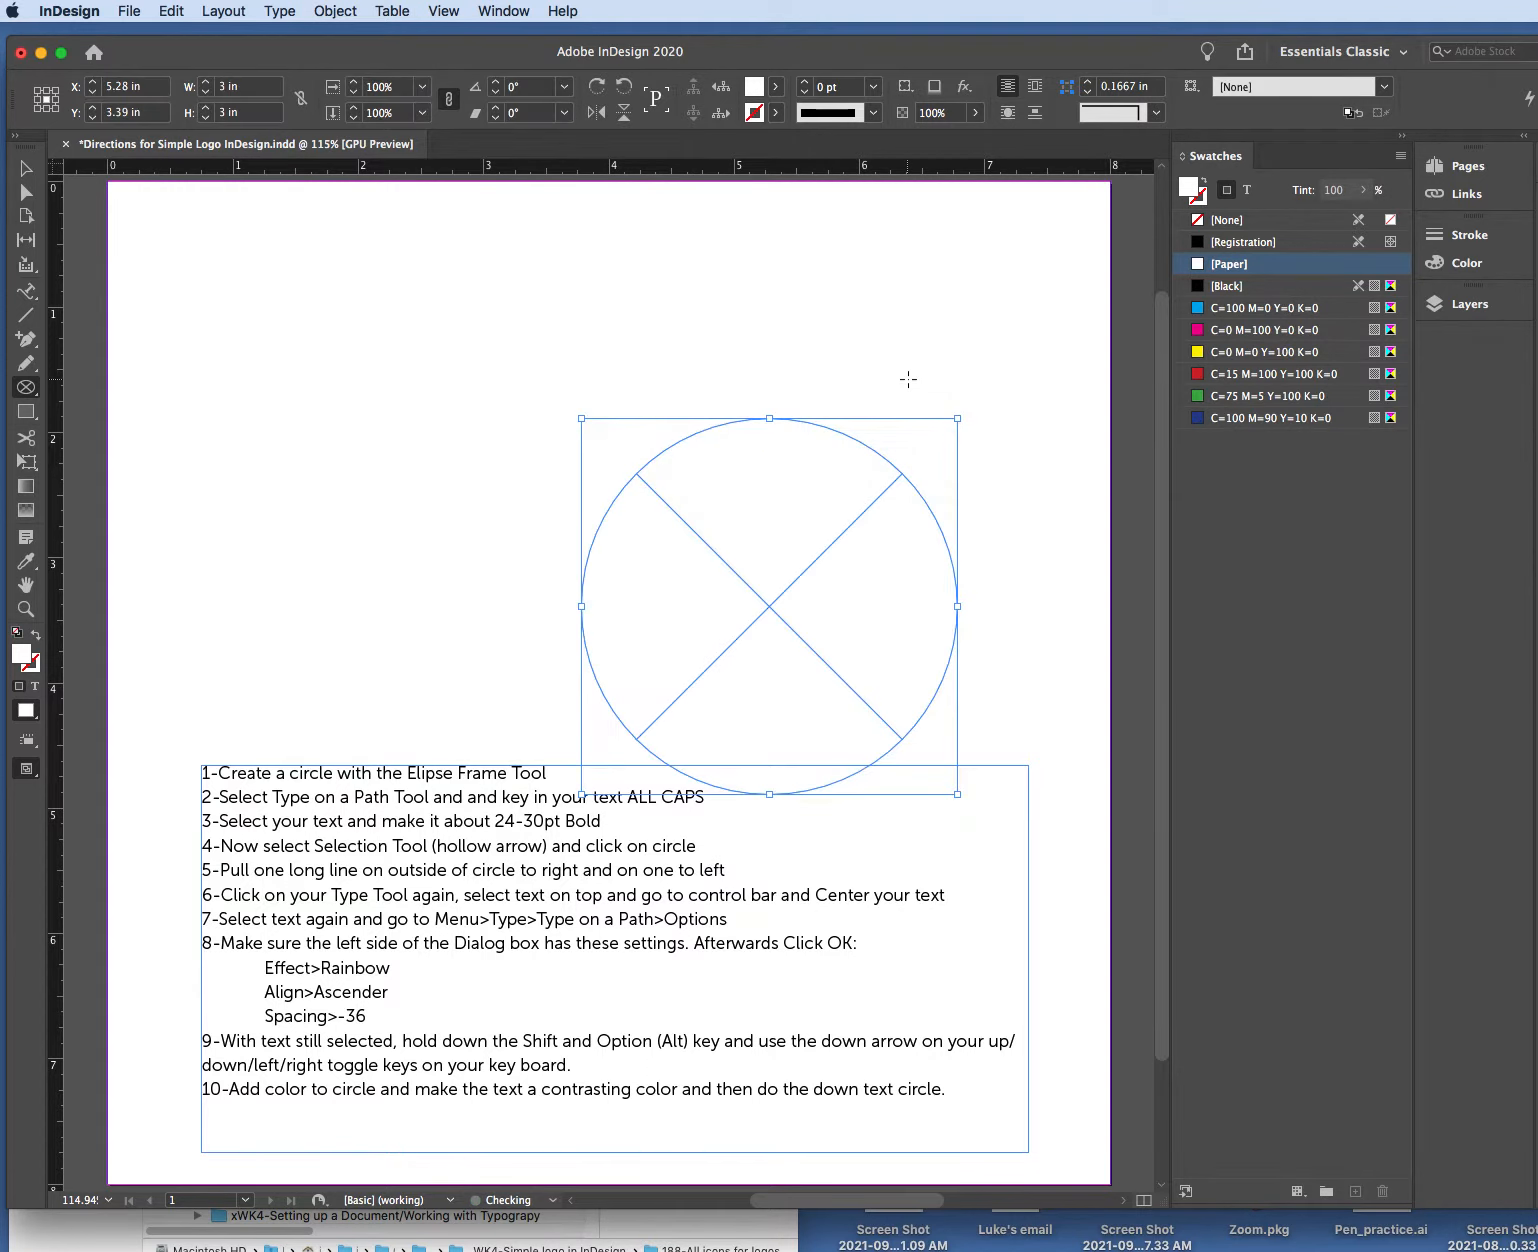
Move the circle to the page's upper left and place a duplicate beside it on the right at the same height.
key("v")
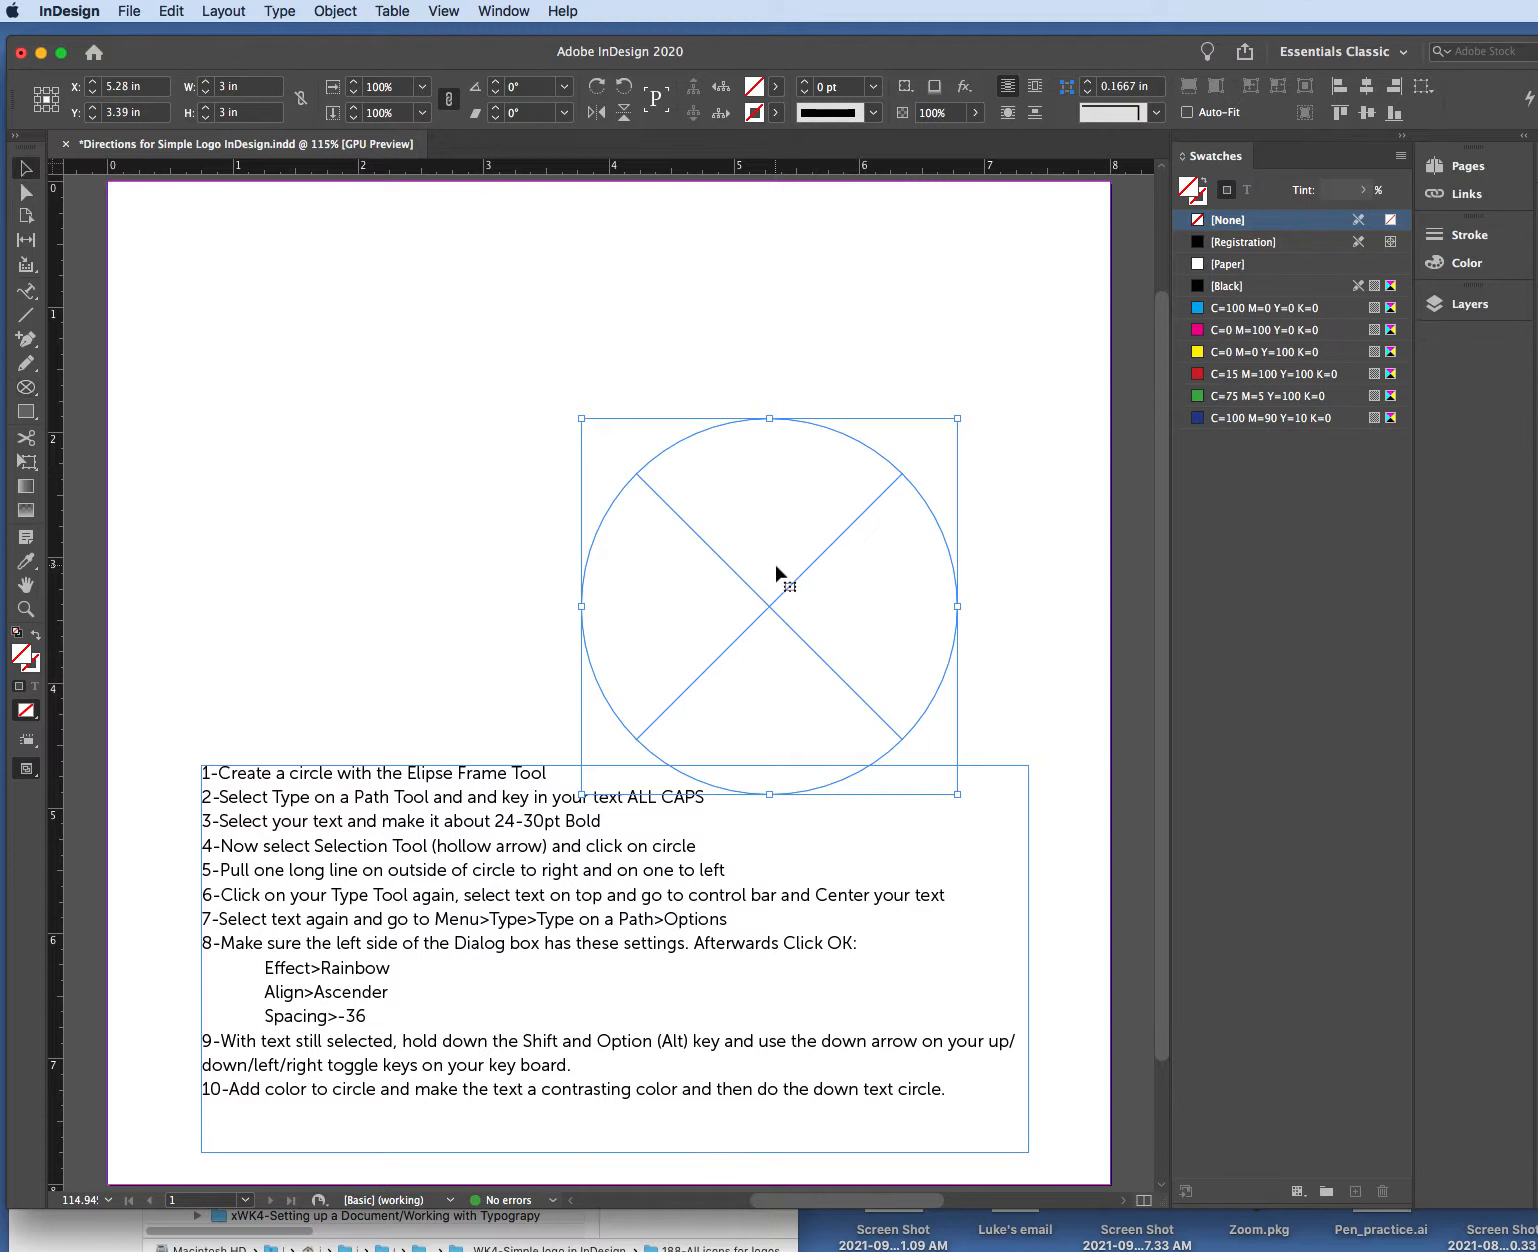
left_click_drag(777, 573, 406, 384)
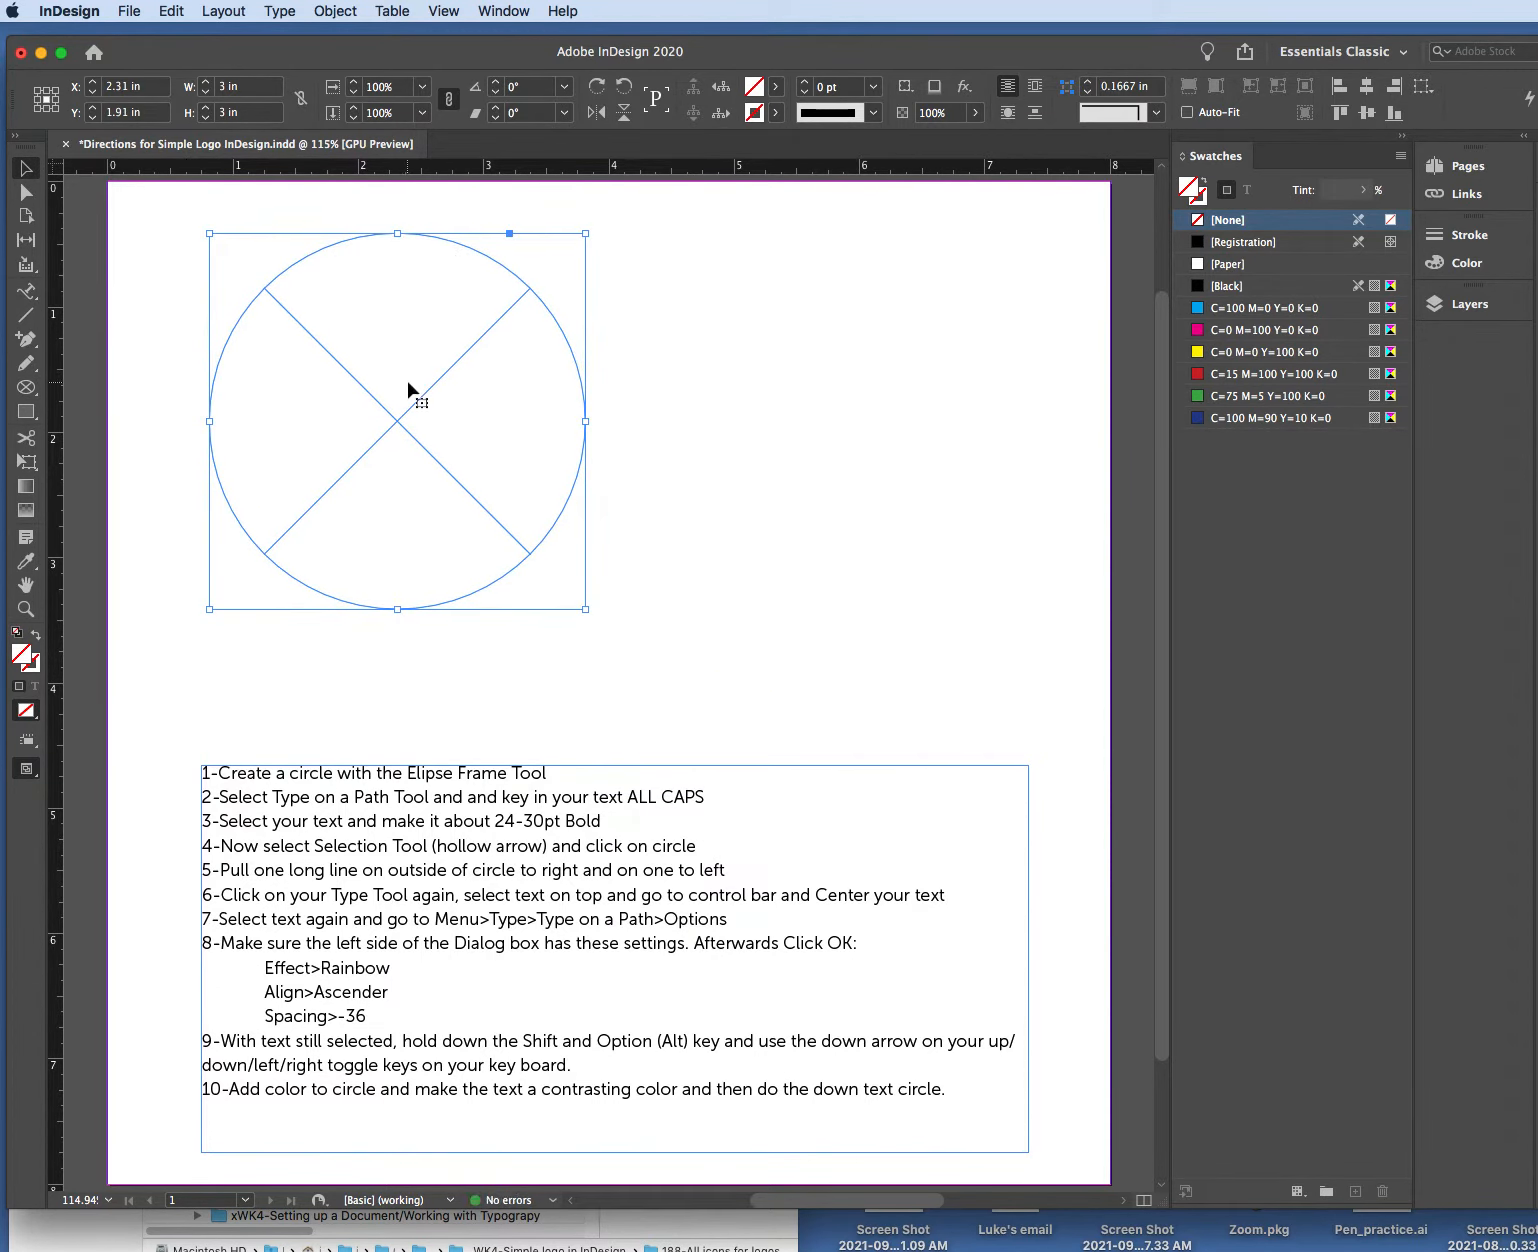
left_click_drag(410, 388, 827, 391)
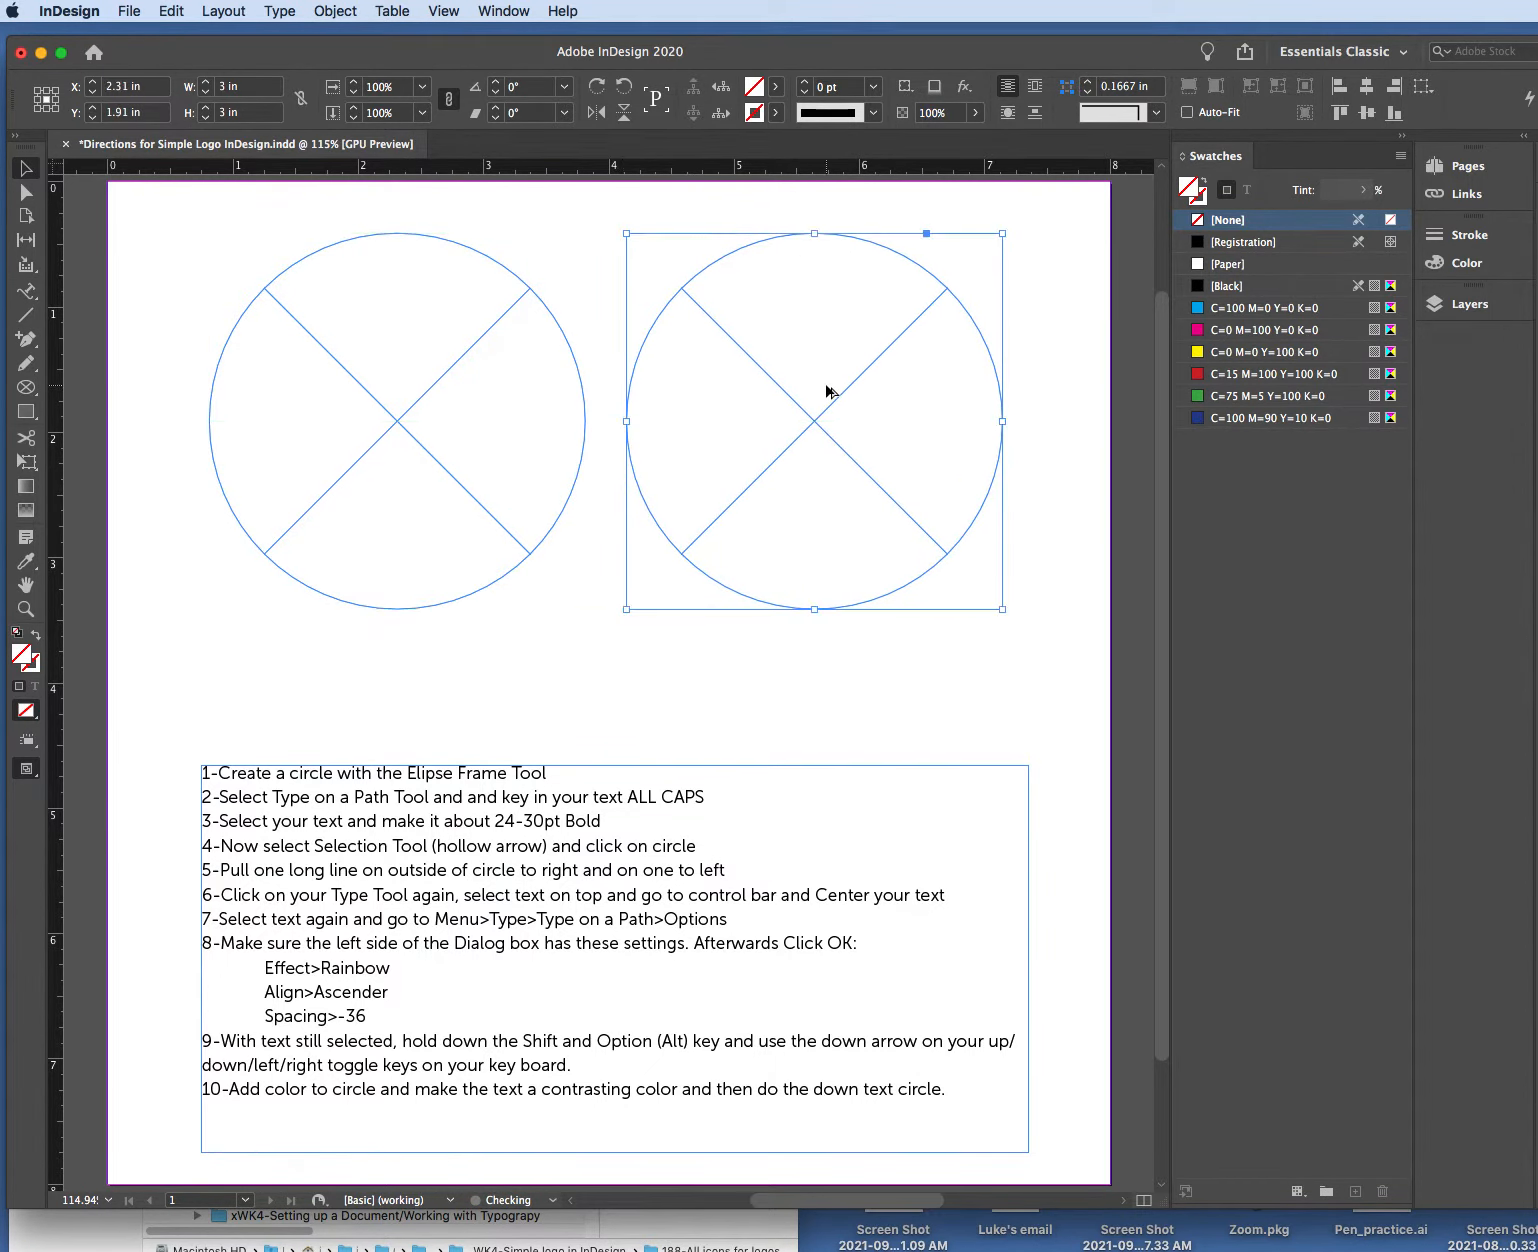
left_click(872, 682)
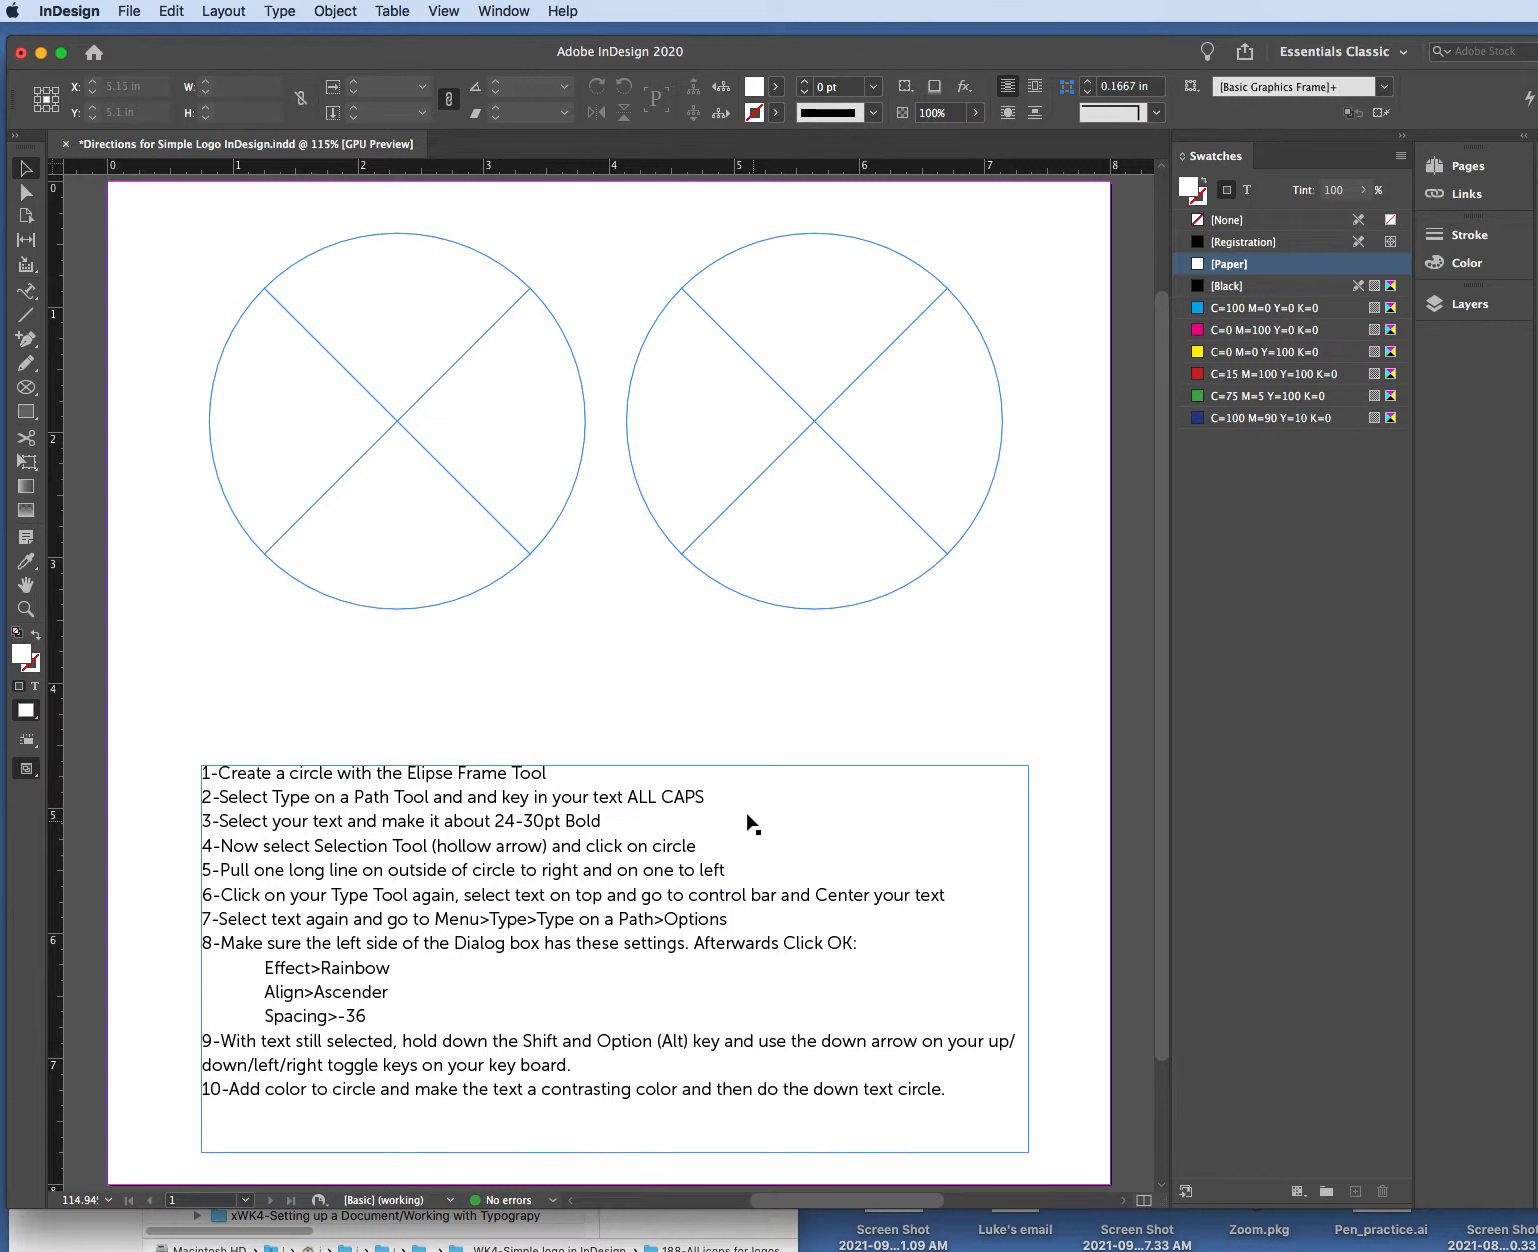
Add the text "LONG BEACH" along the left circle's path, starting at its top, with the Type on a Path tool.
left_click(30, 296)
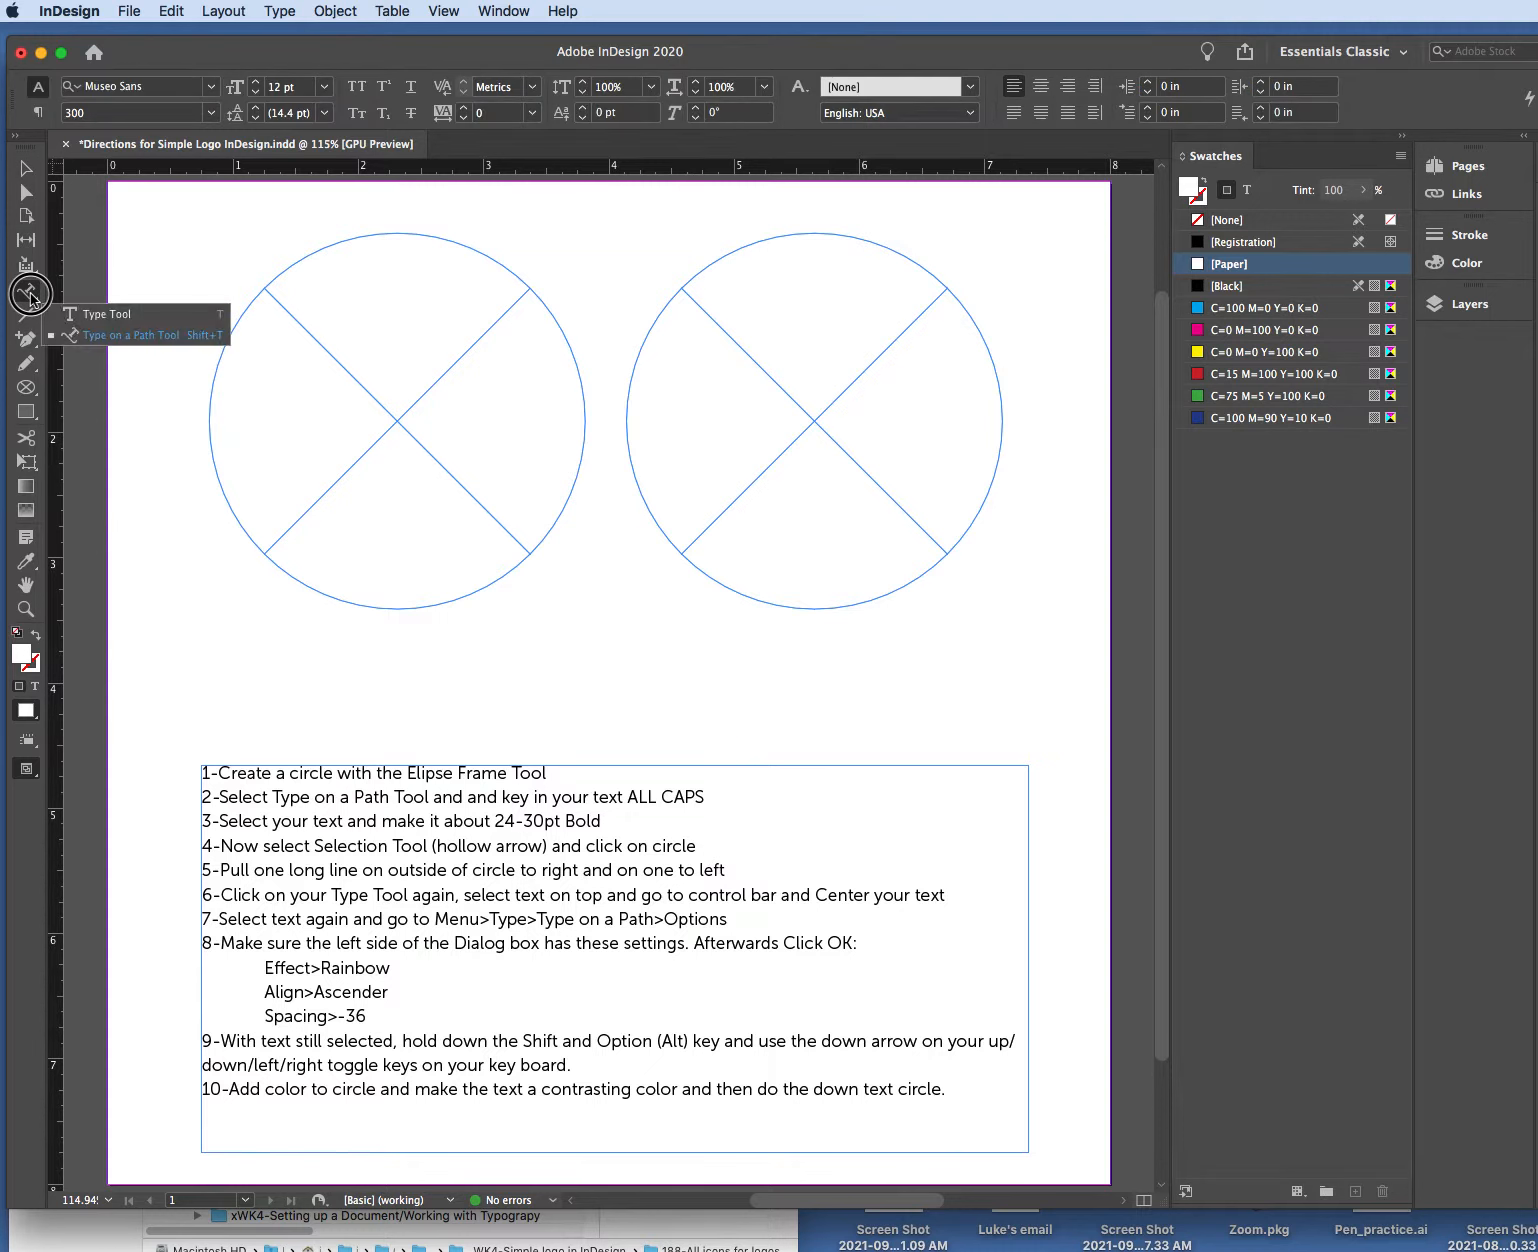
left_click(85, 336)
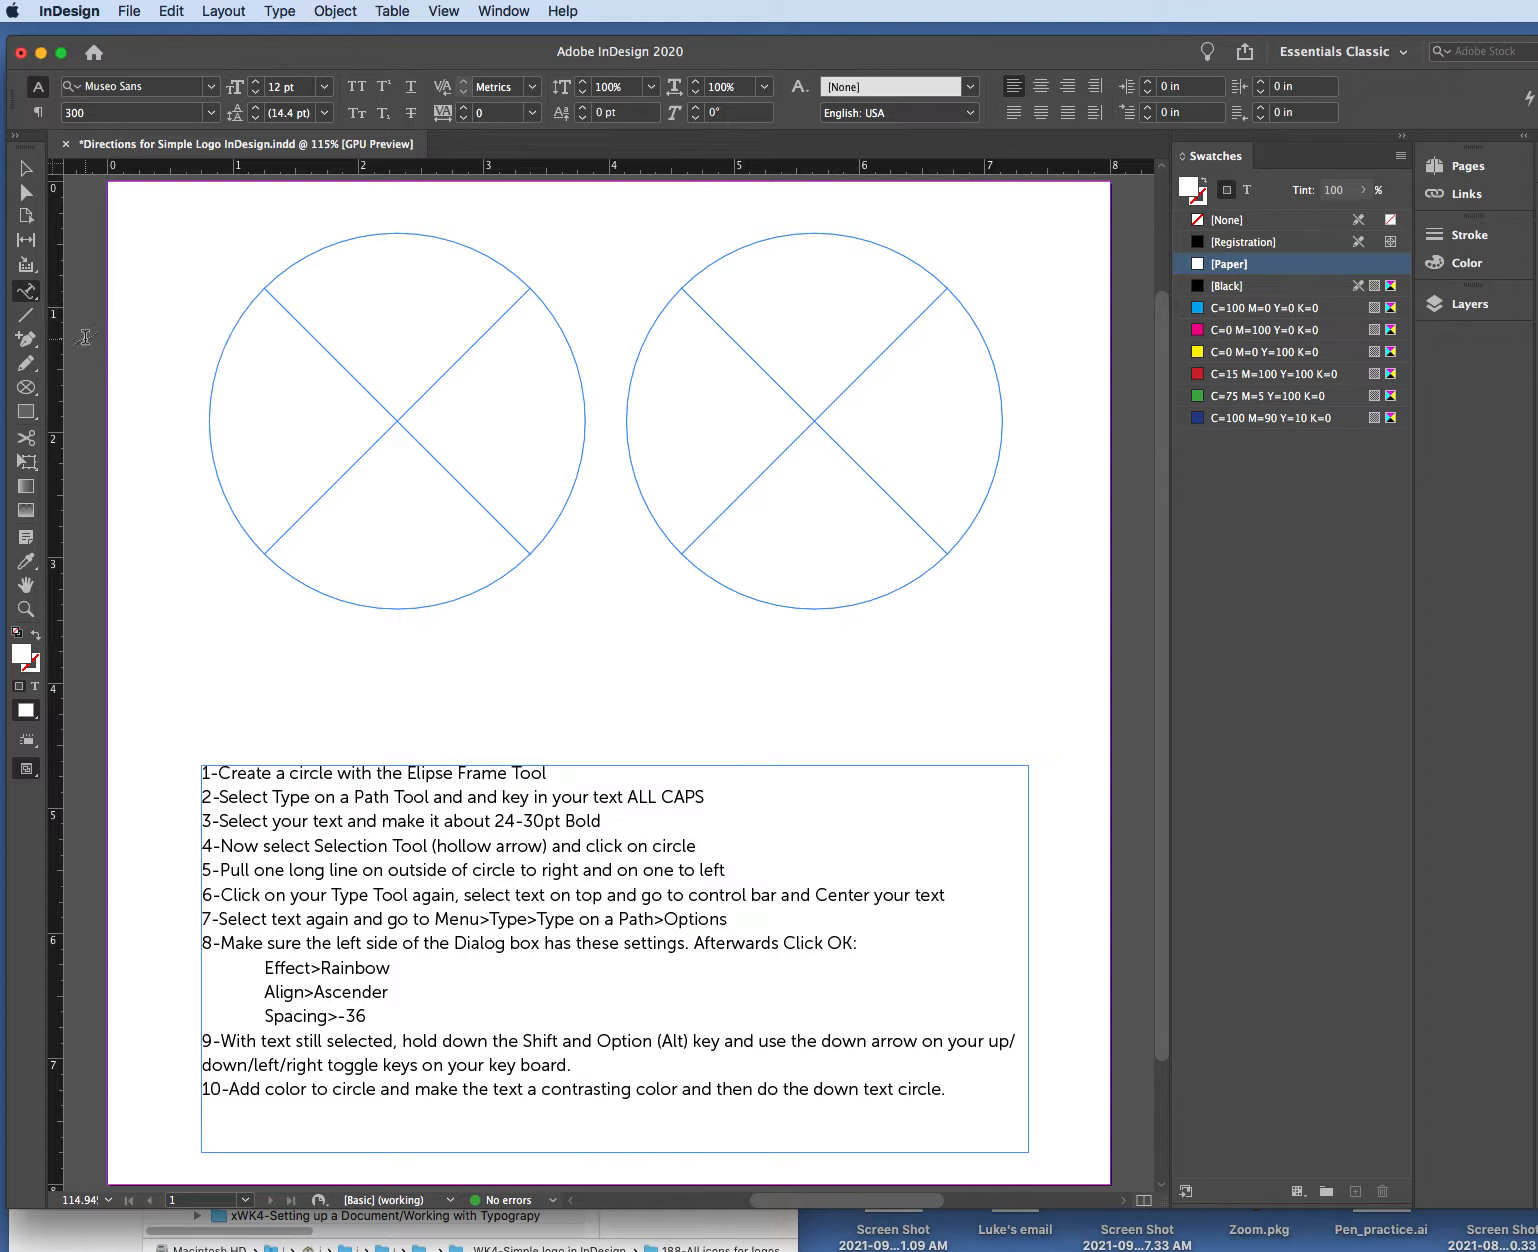
left_click(395, 233)
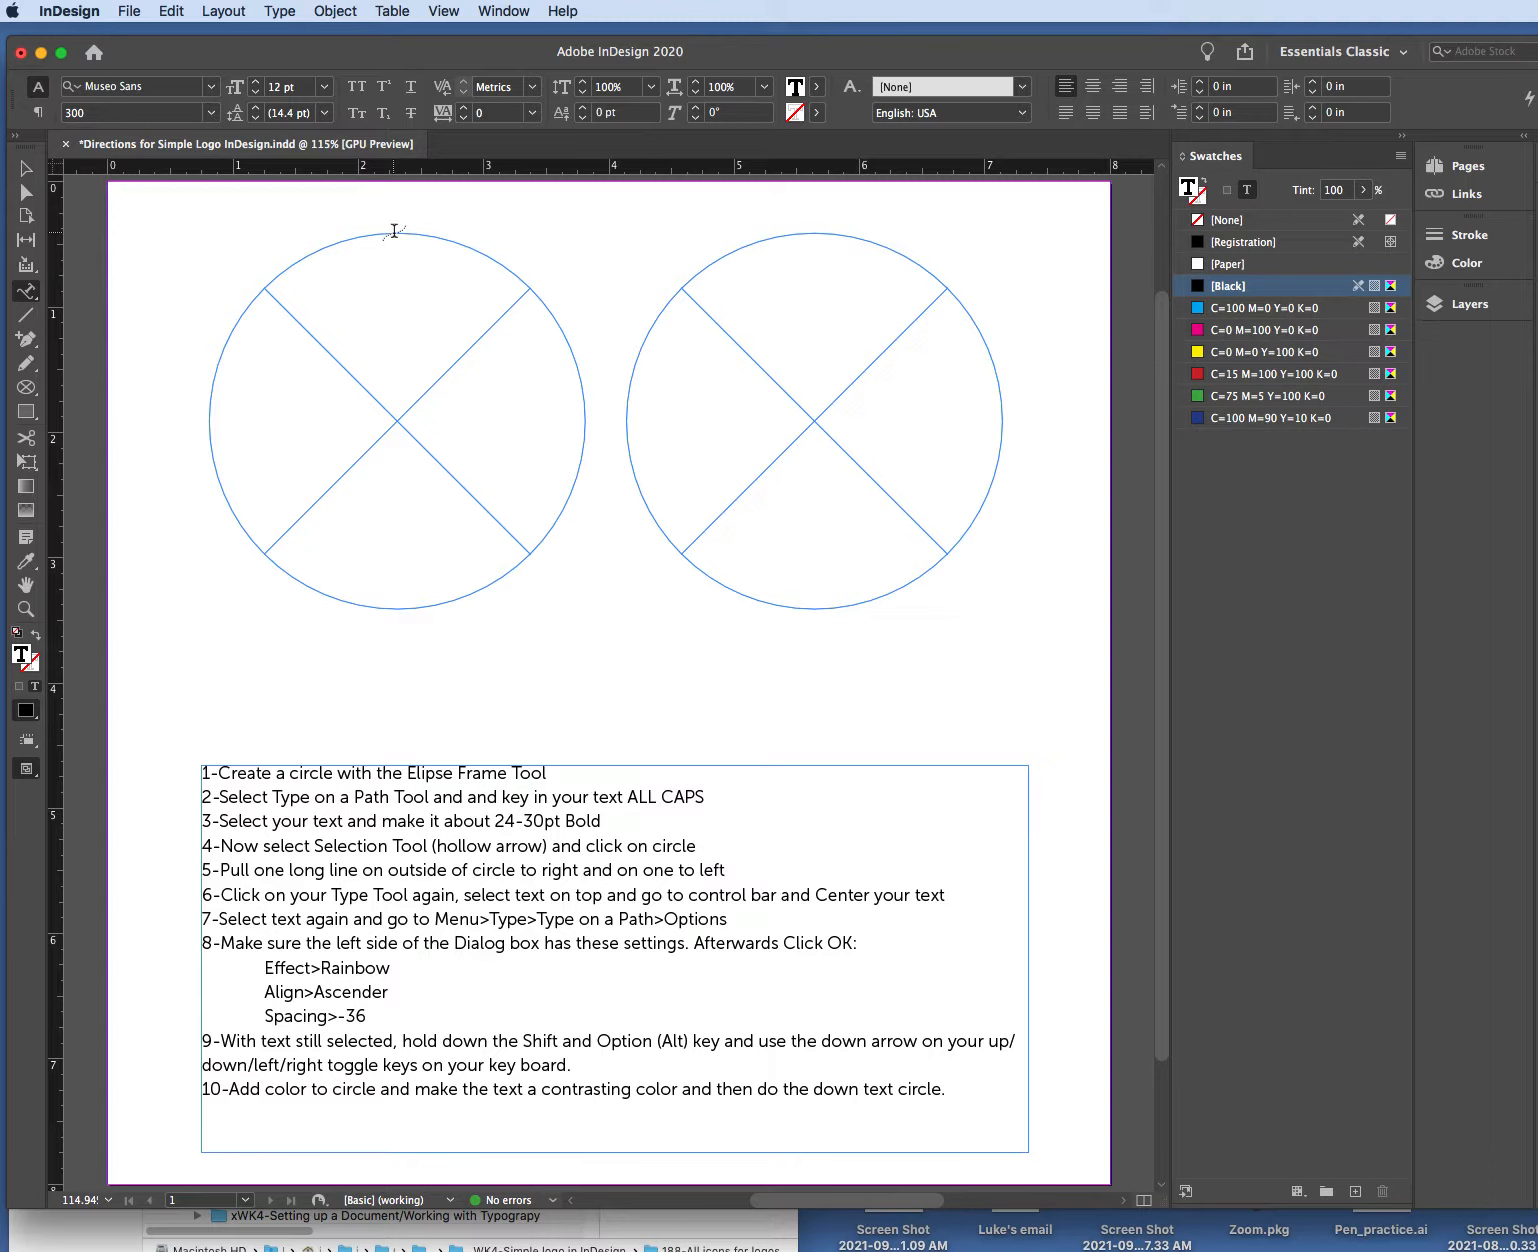
type("LONG BEACH")
Format the LONG BEACH text as Museo Sans 900 at 24 pt.
left_click_drag(520, 268, 391, 228)
triple_click(391, 228)
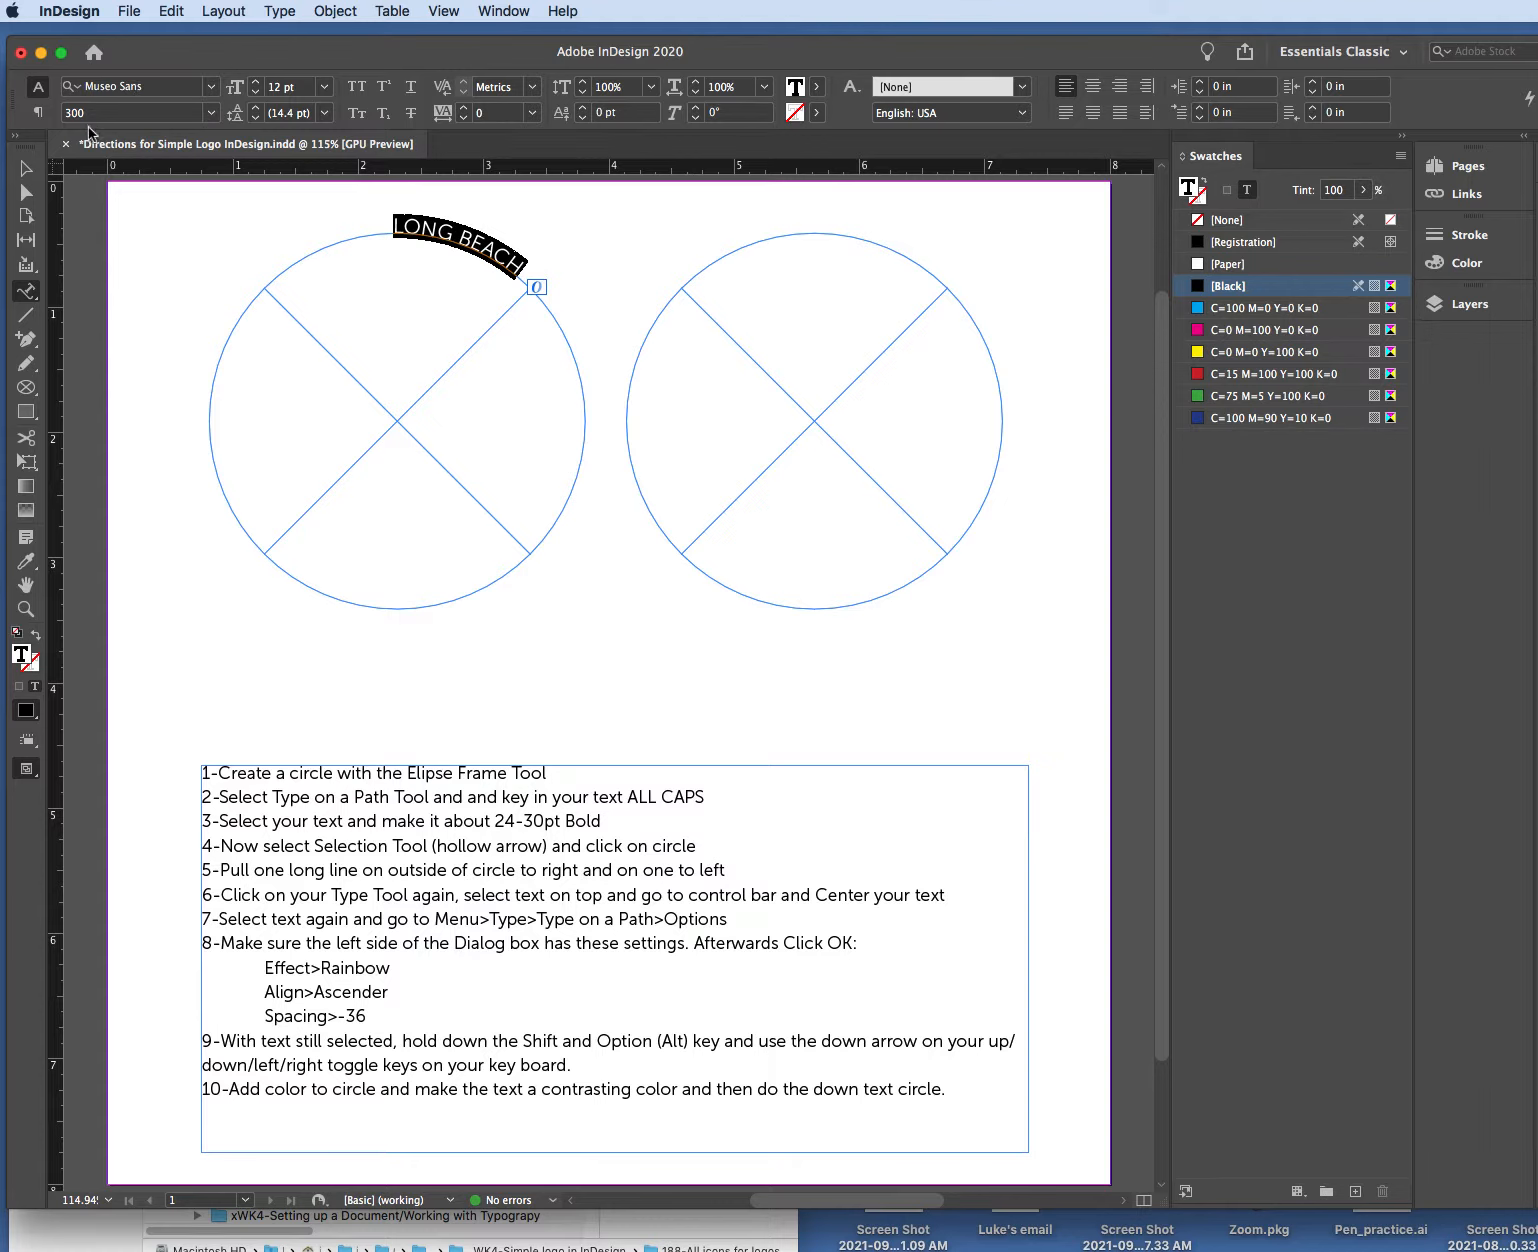
left_click(212, 114)
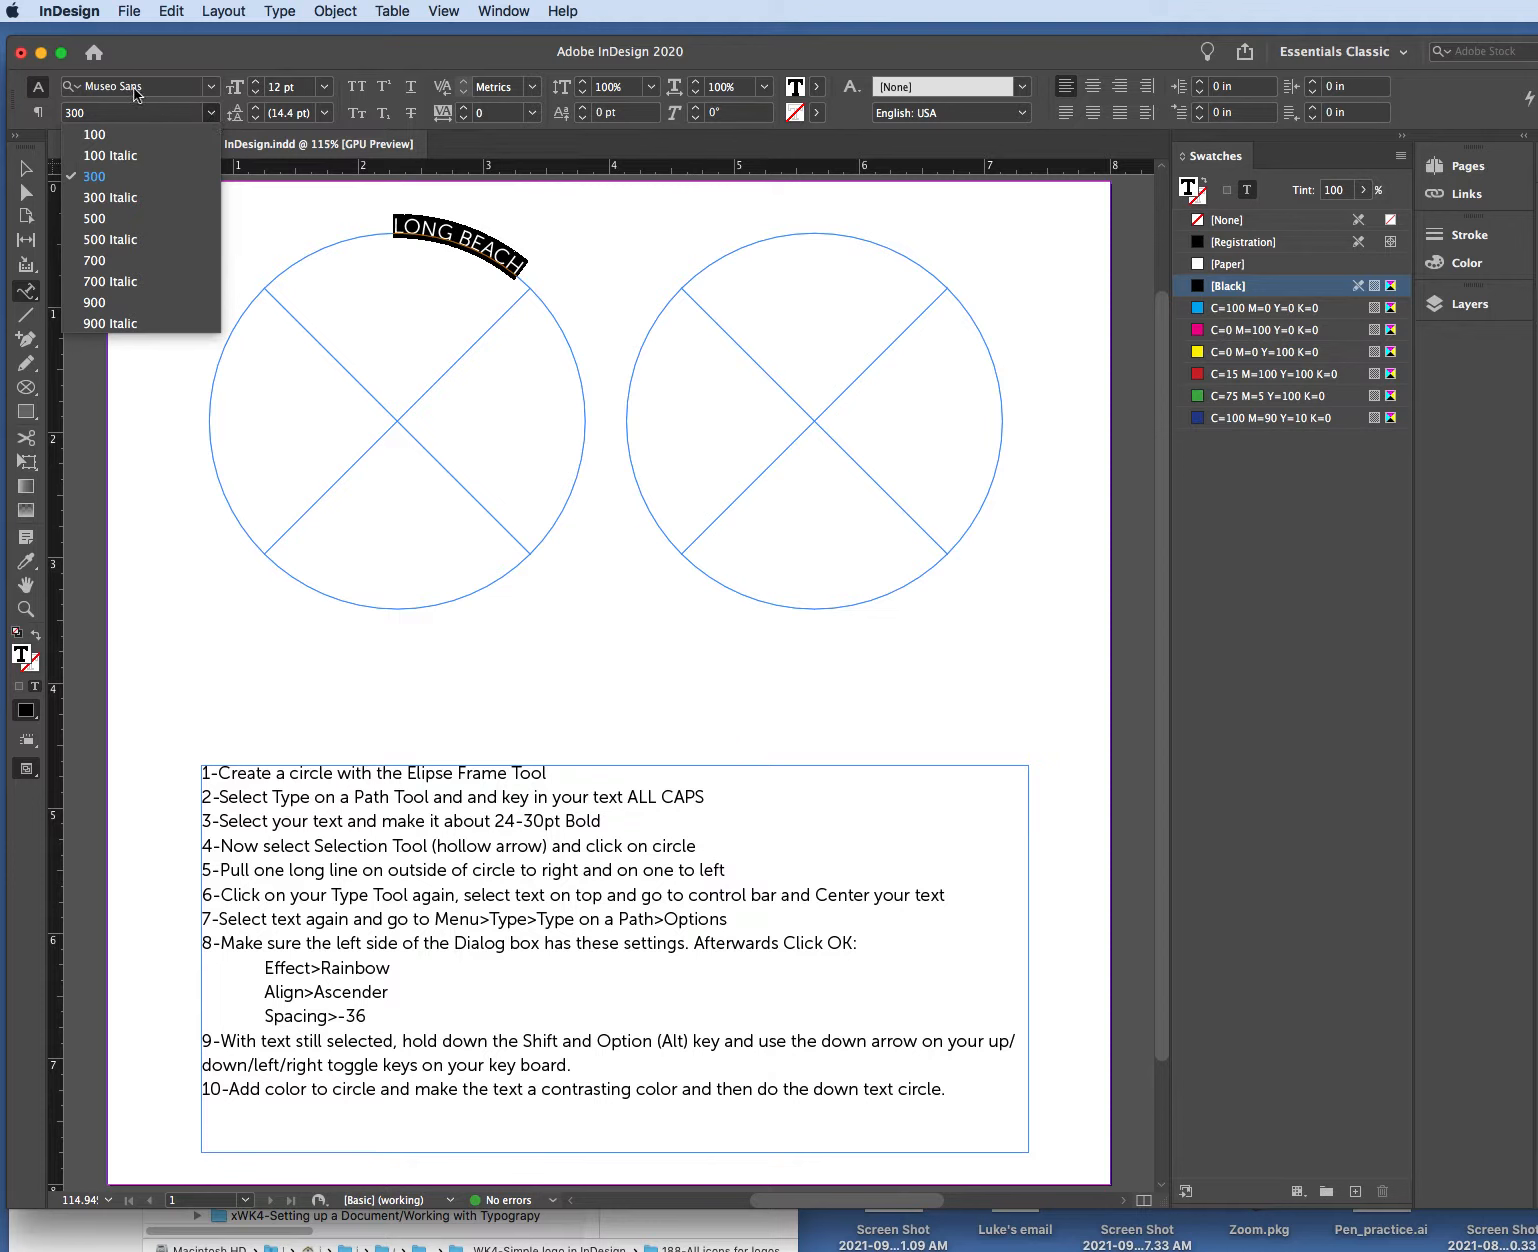
left_click(92, 302)
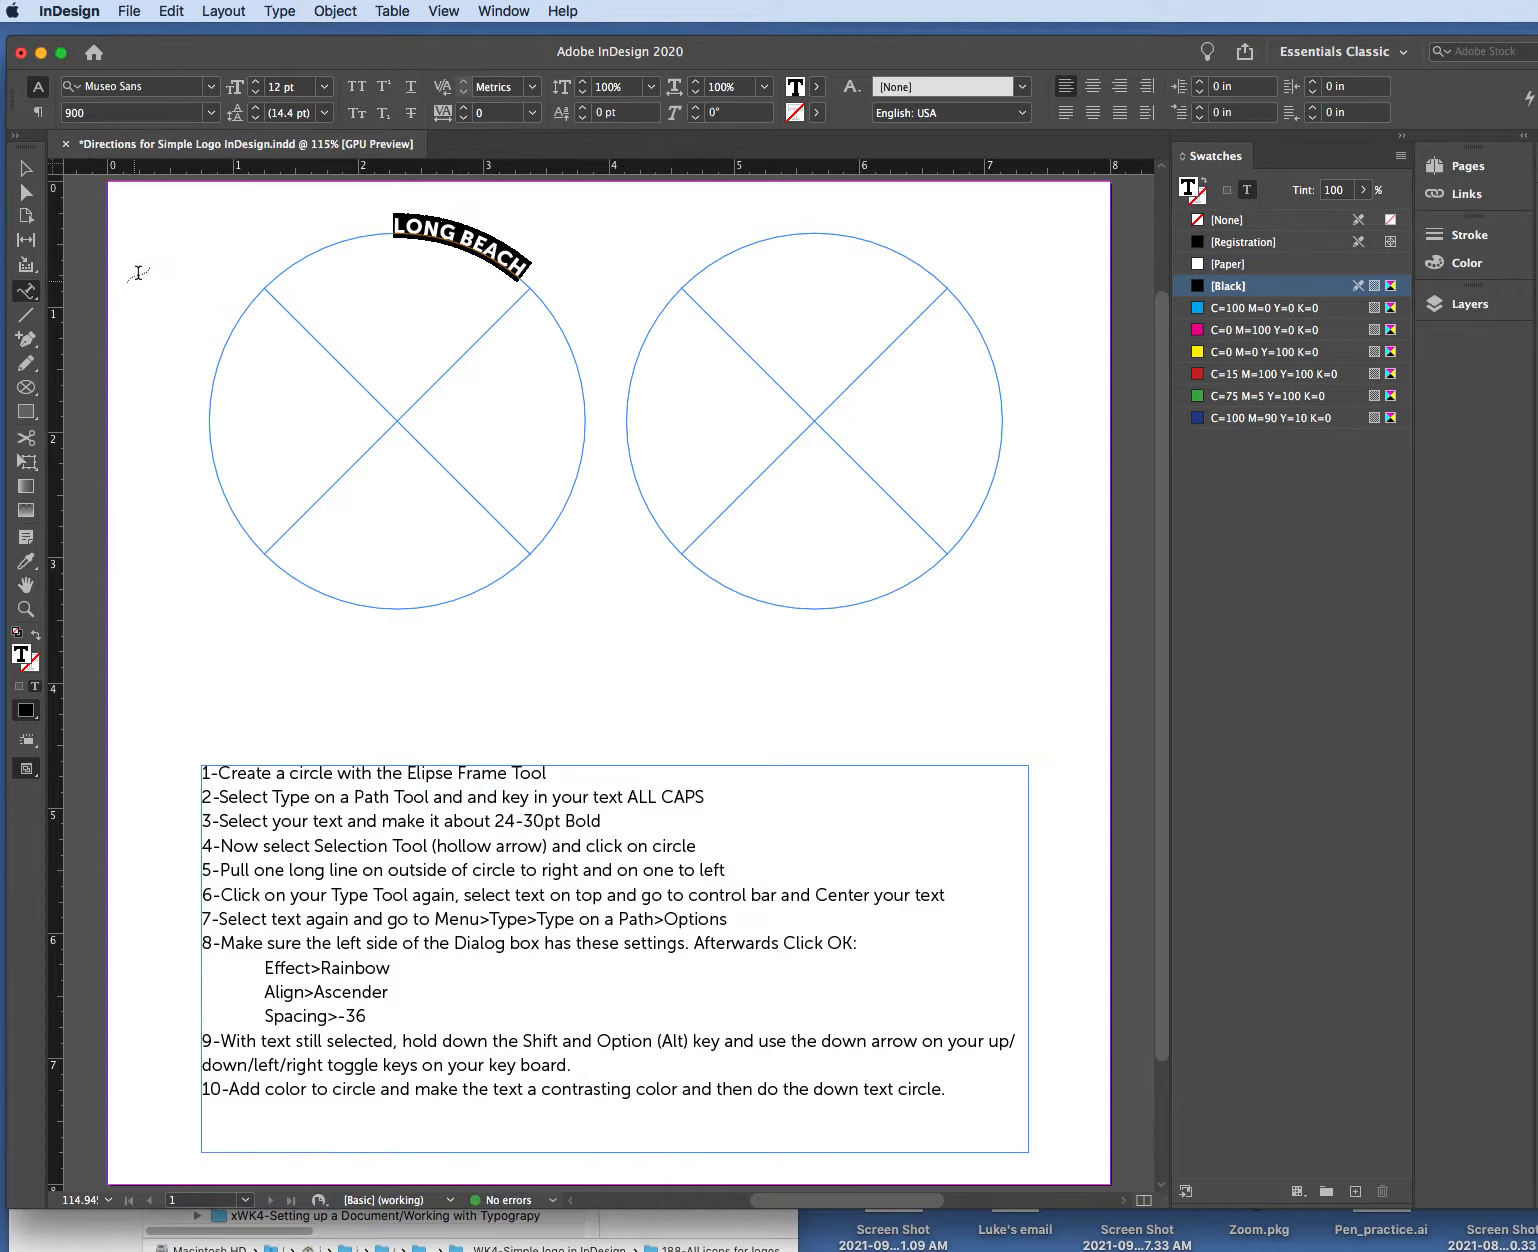
left_click(325, 88)
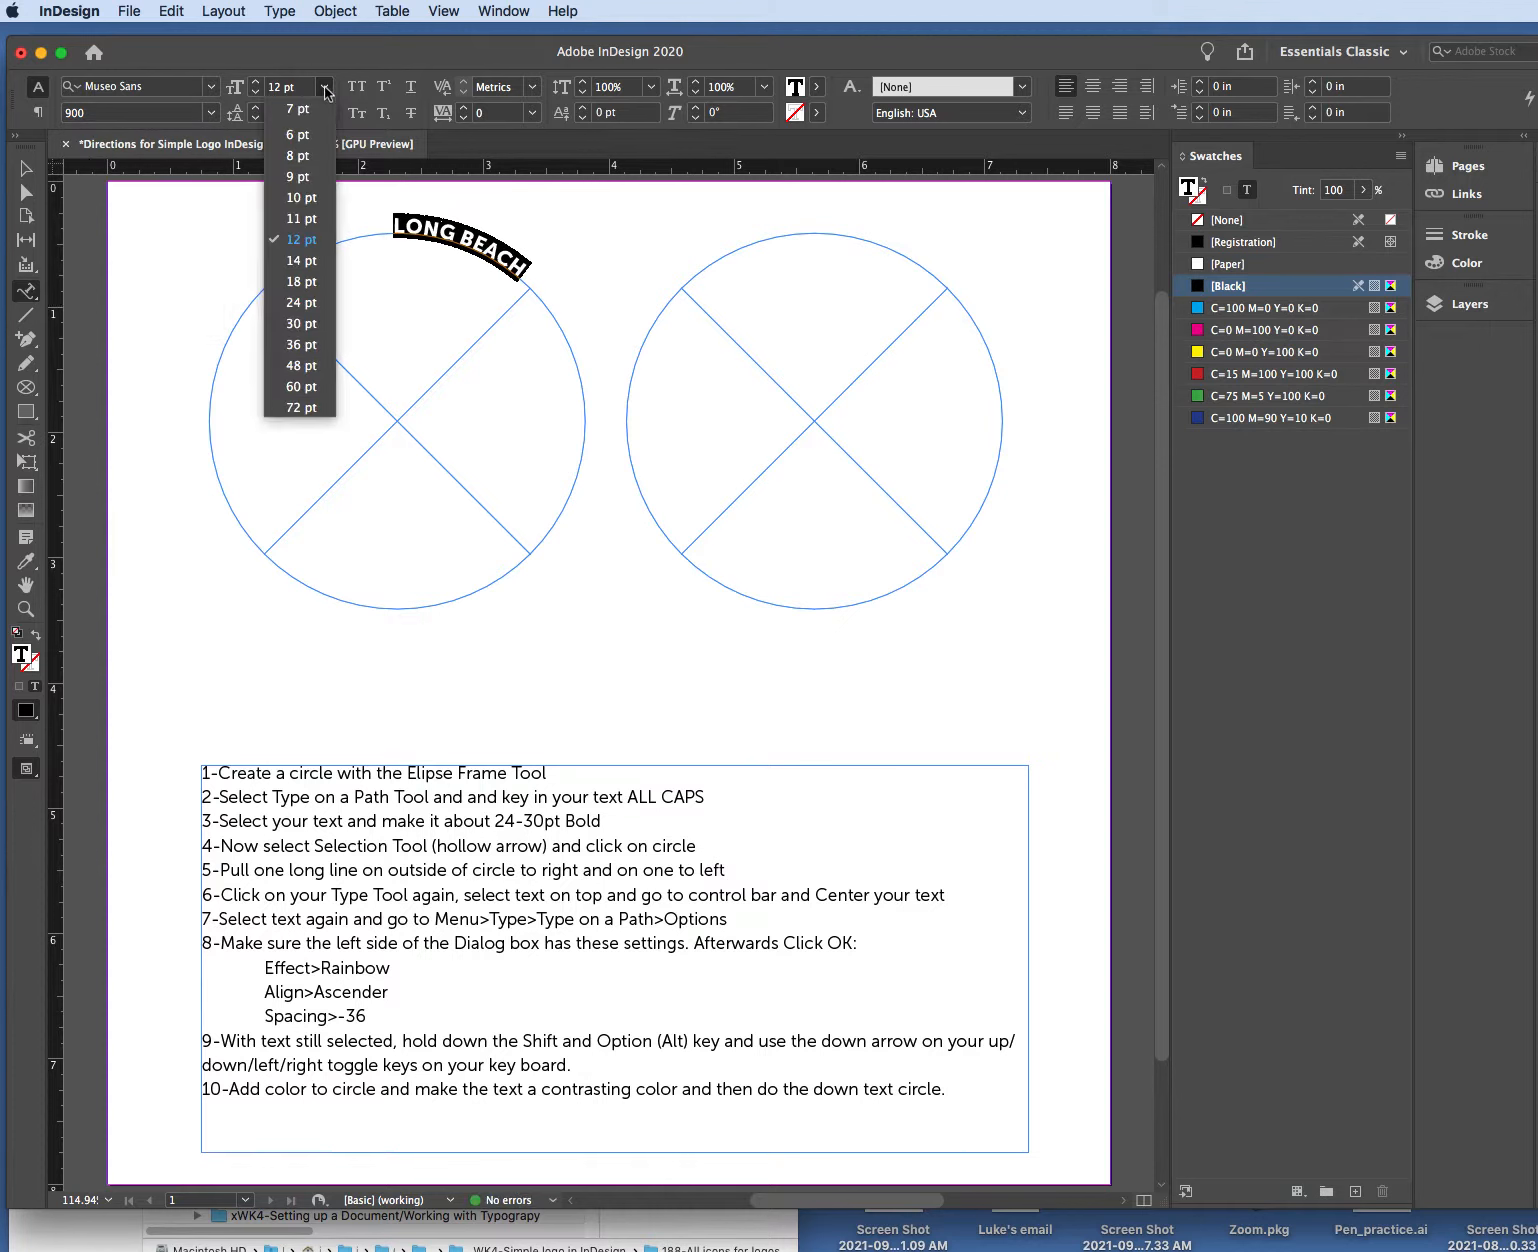
left_click(302, 301)
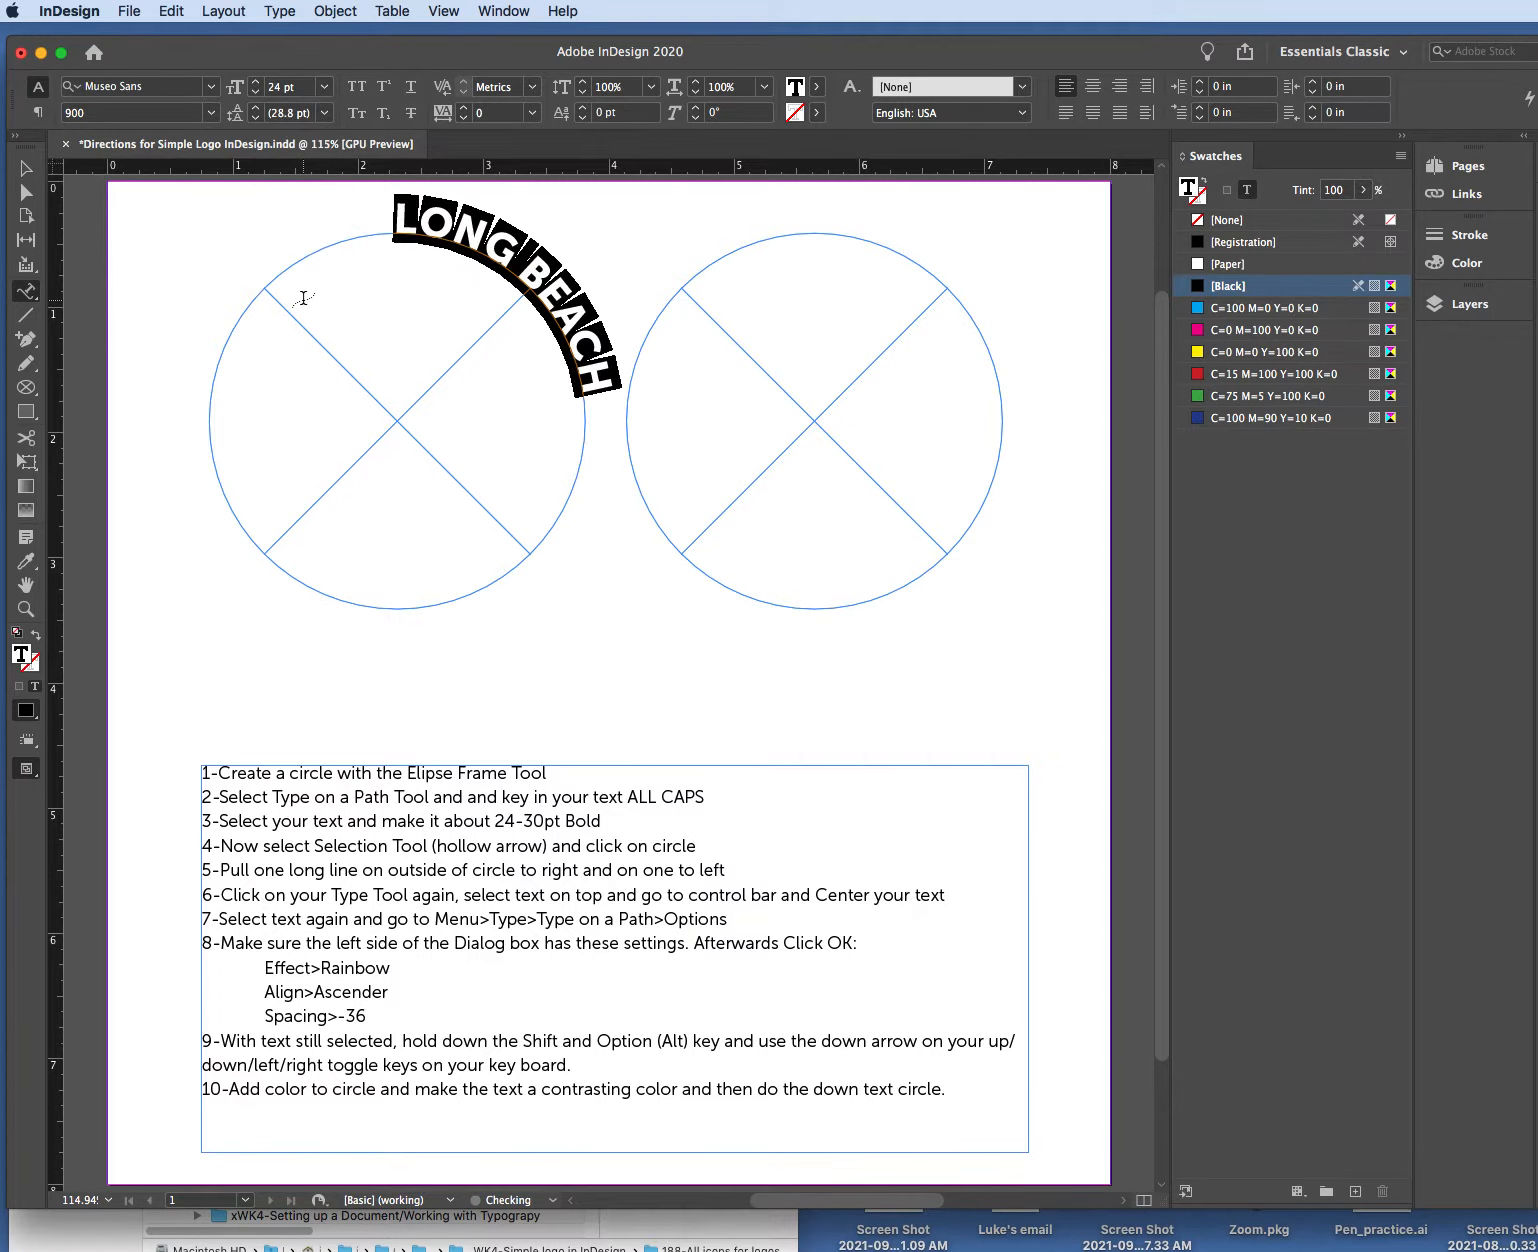
Move the path text's end bracket to the left circle's left midpoint and its start bracket to the right midpoint.
left_click(26, 171)
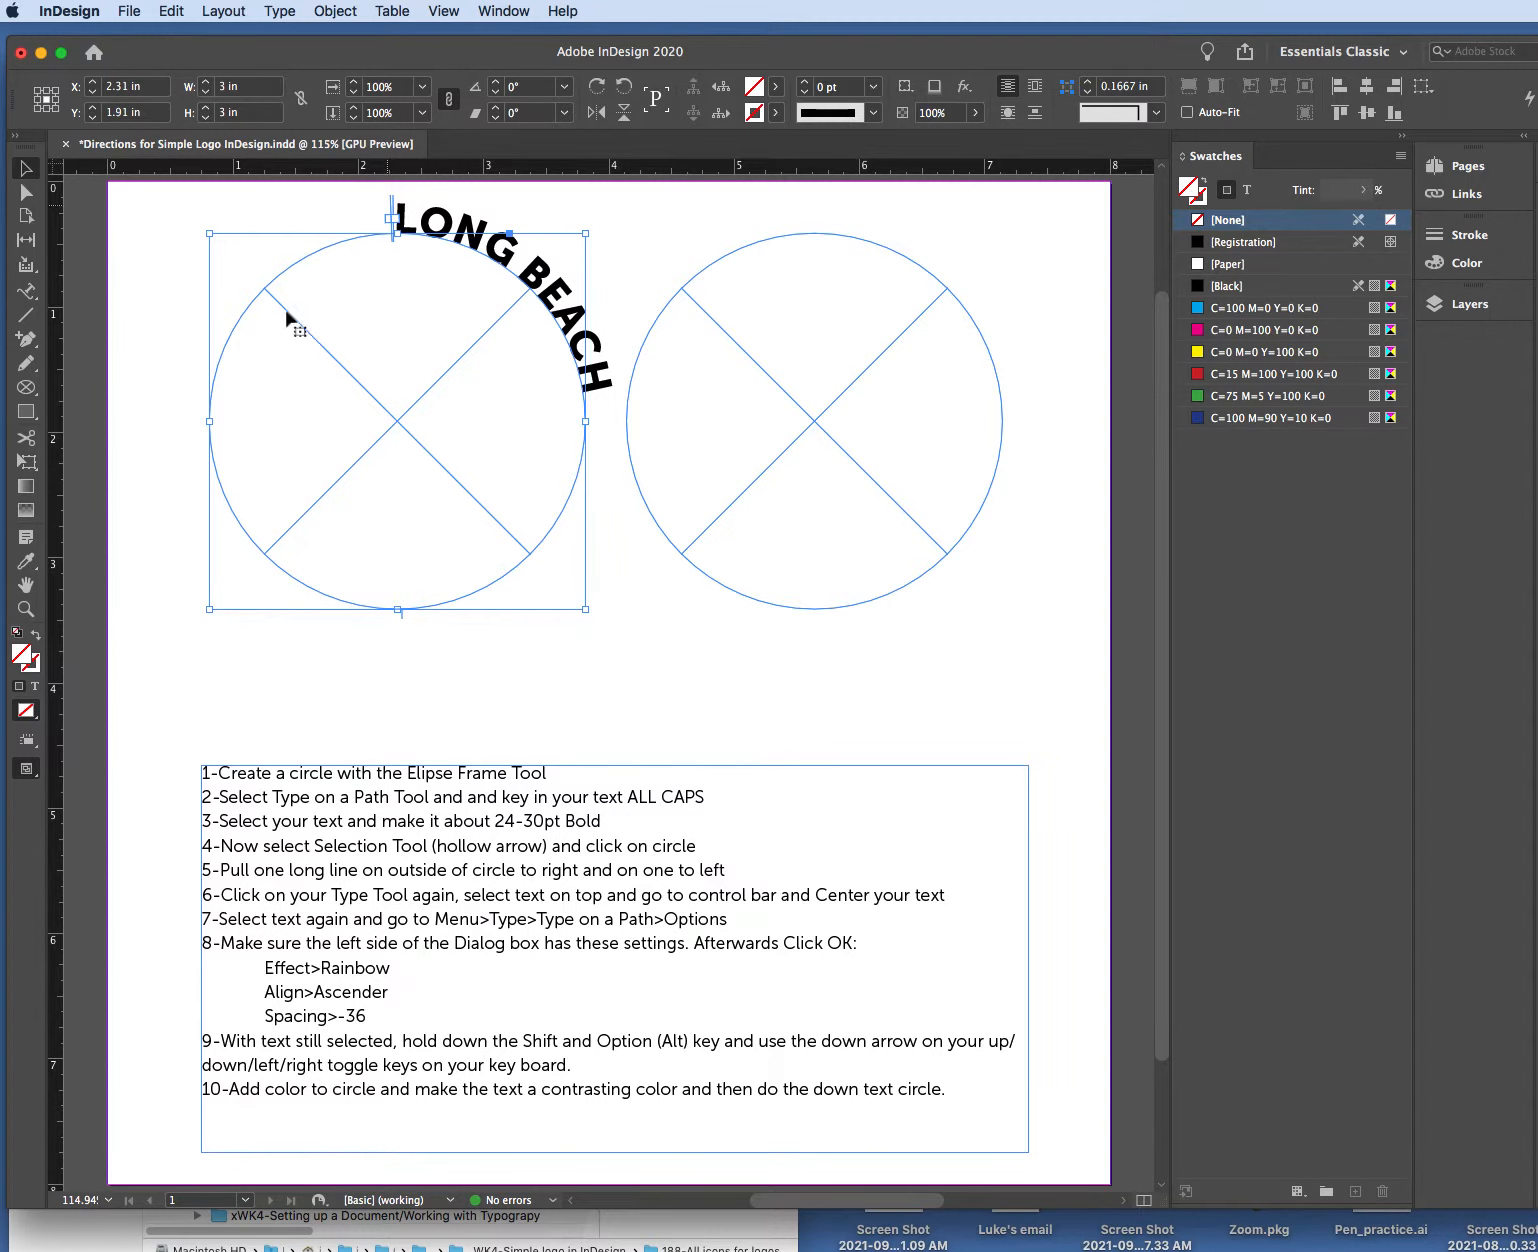
key("z")
left_click(440, 224)
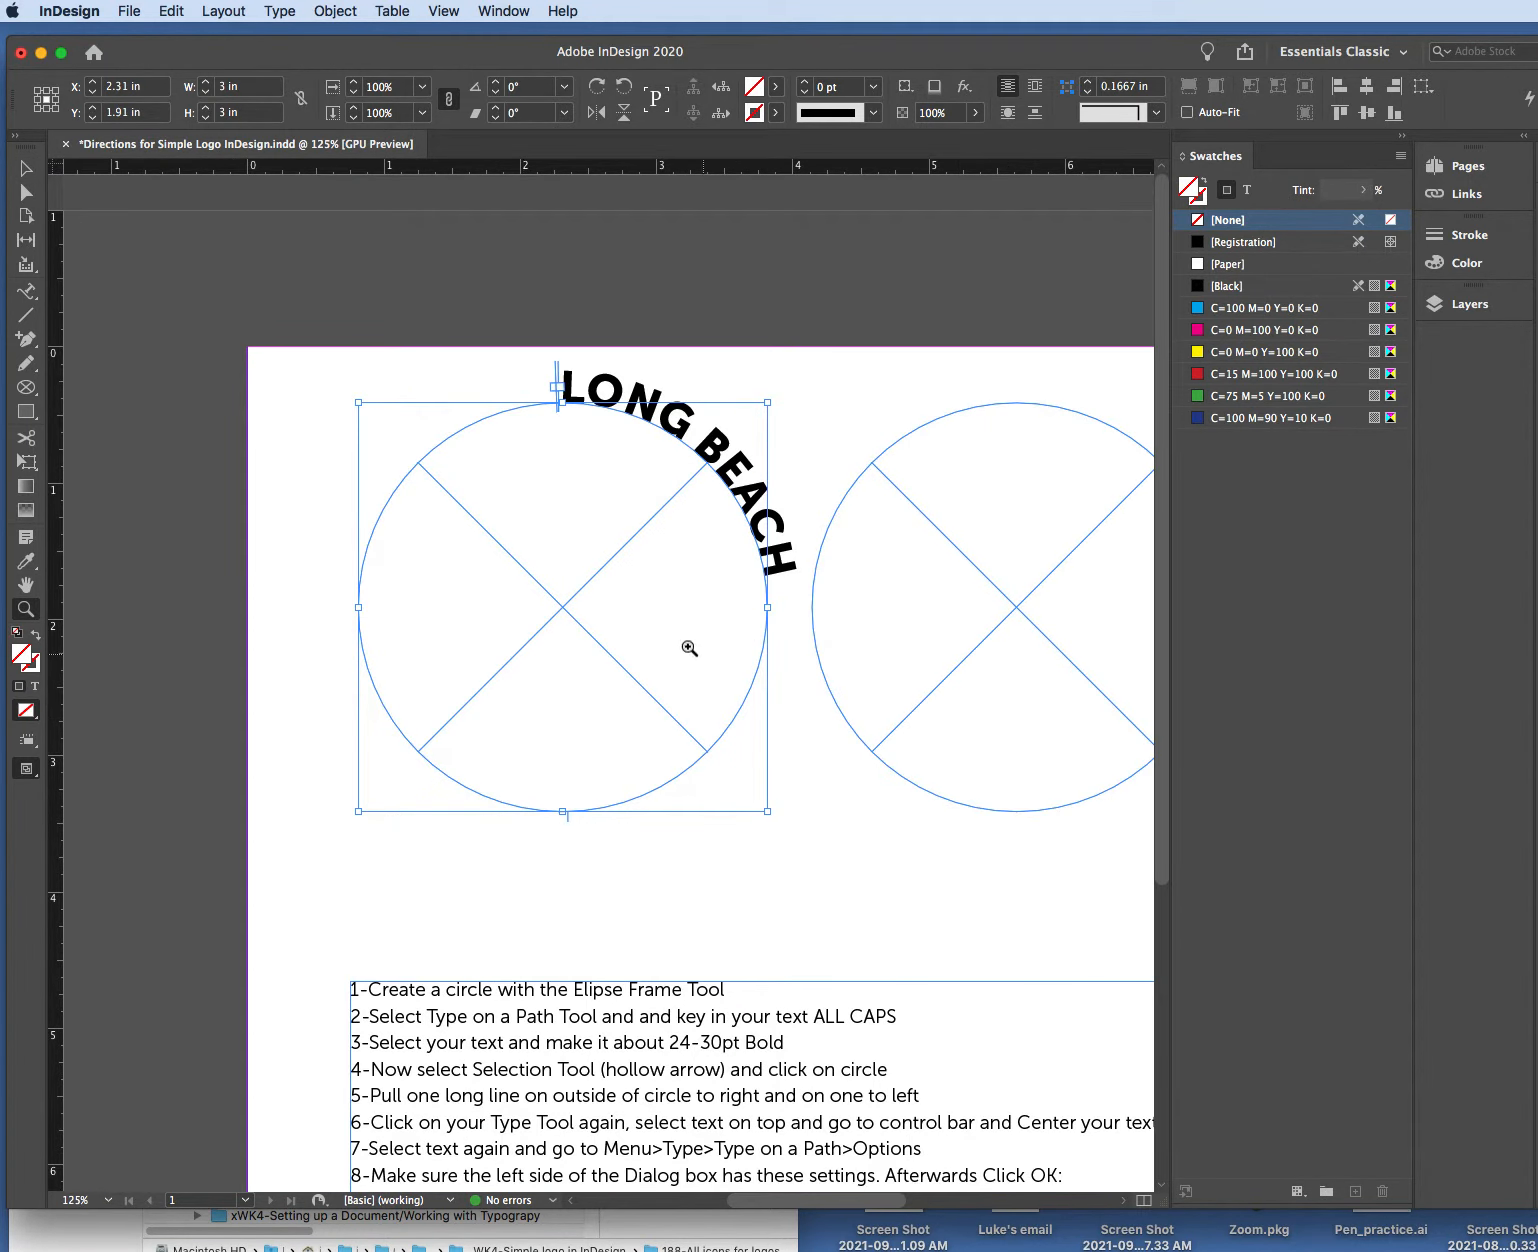
left_click(628, 573)
left_click(27, 169)
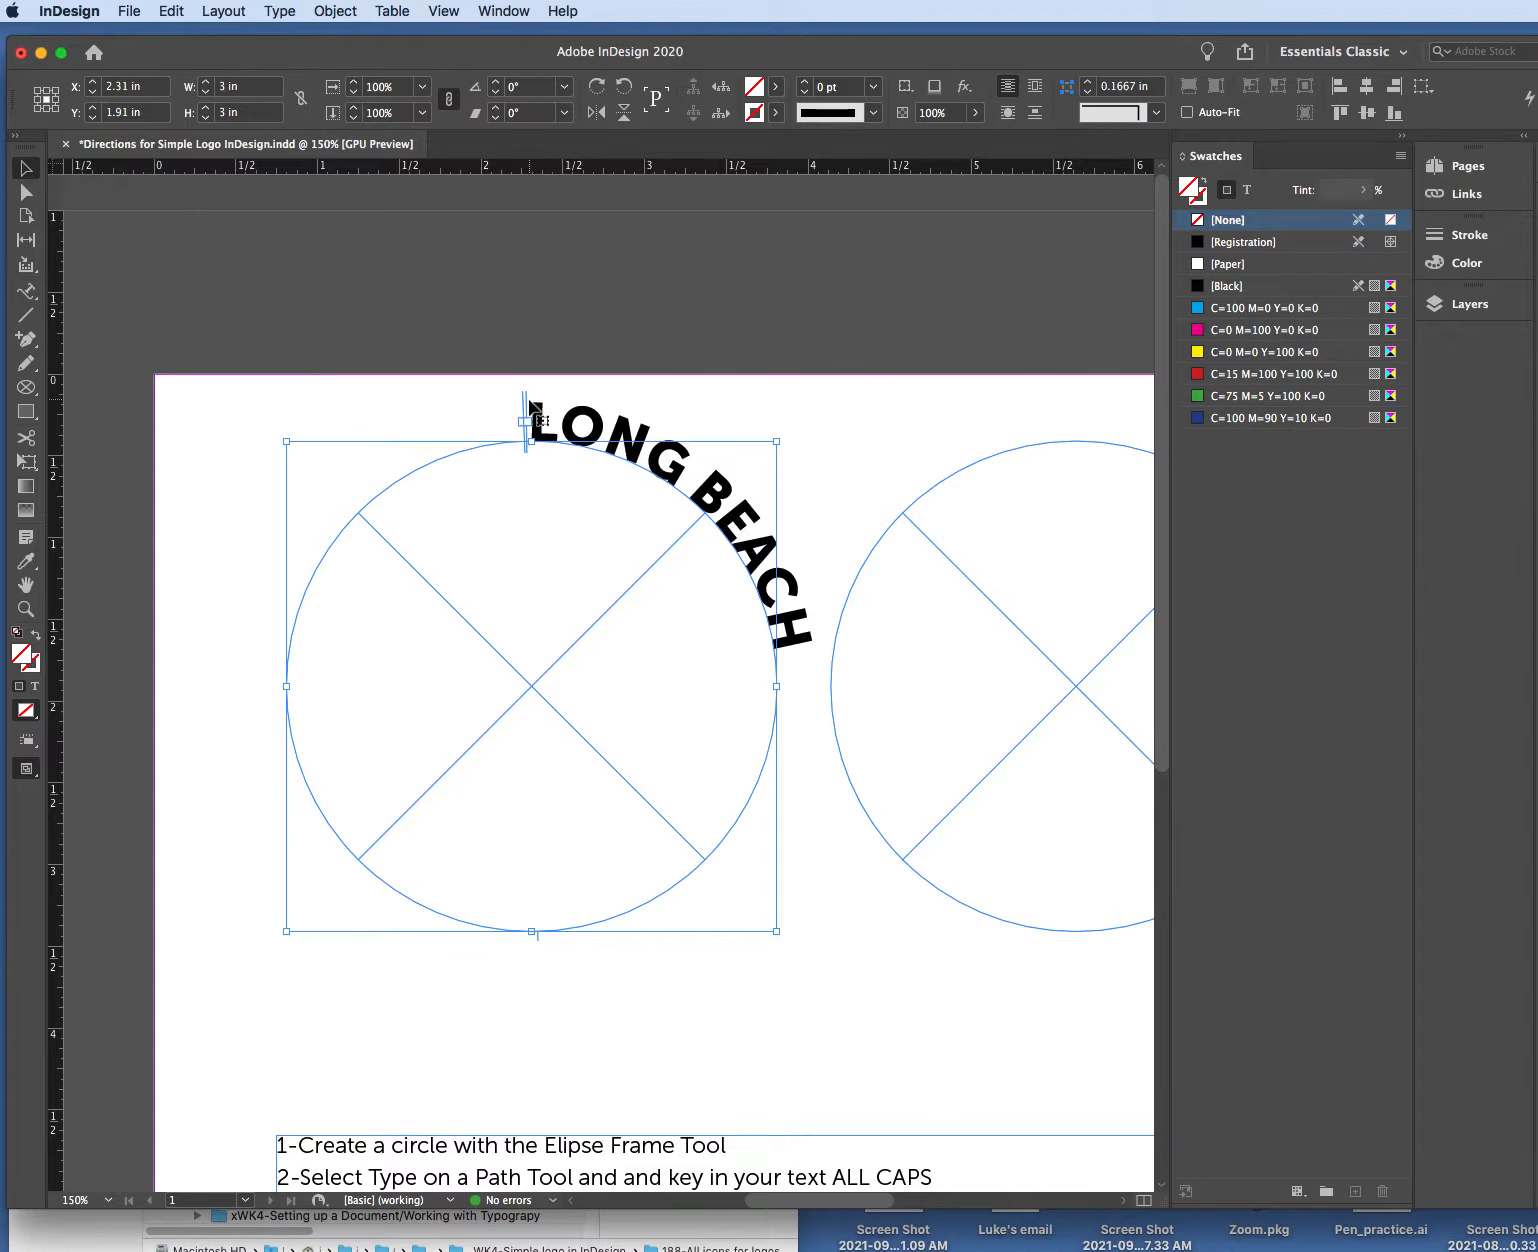
left_click_drag(525, 405, 320, 689)
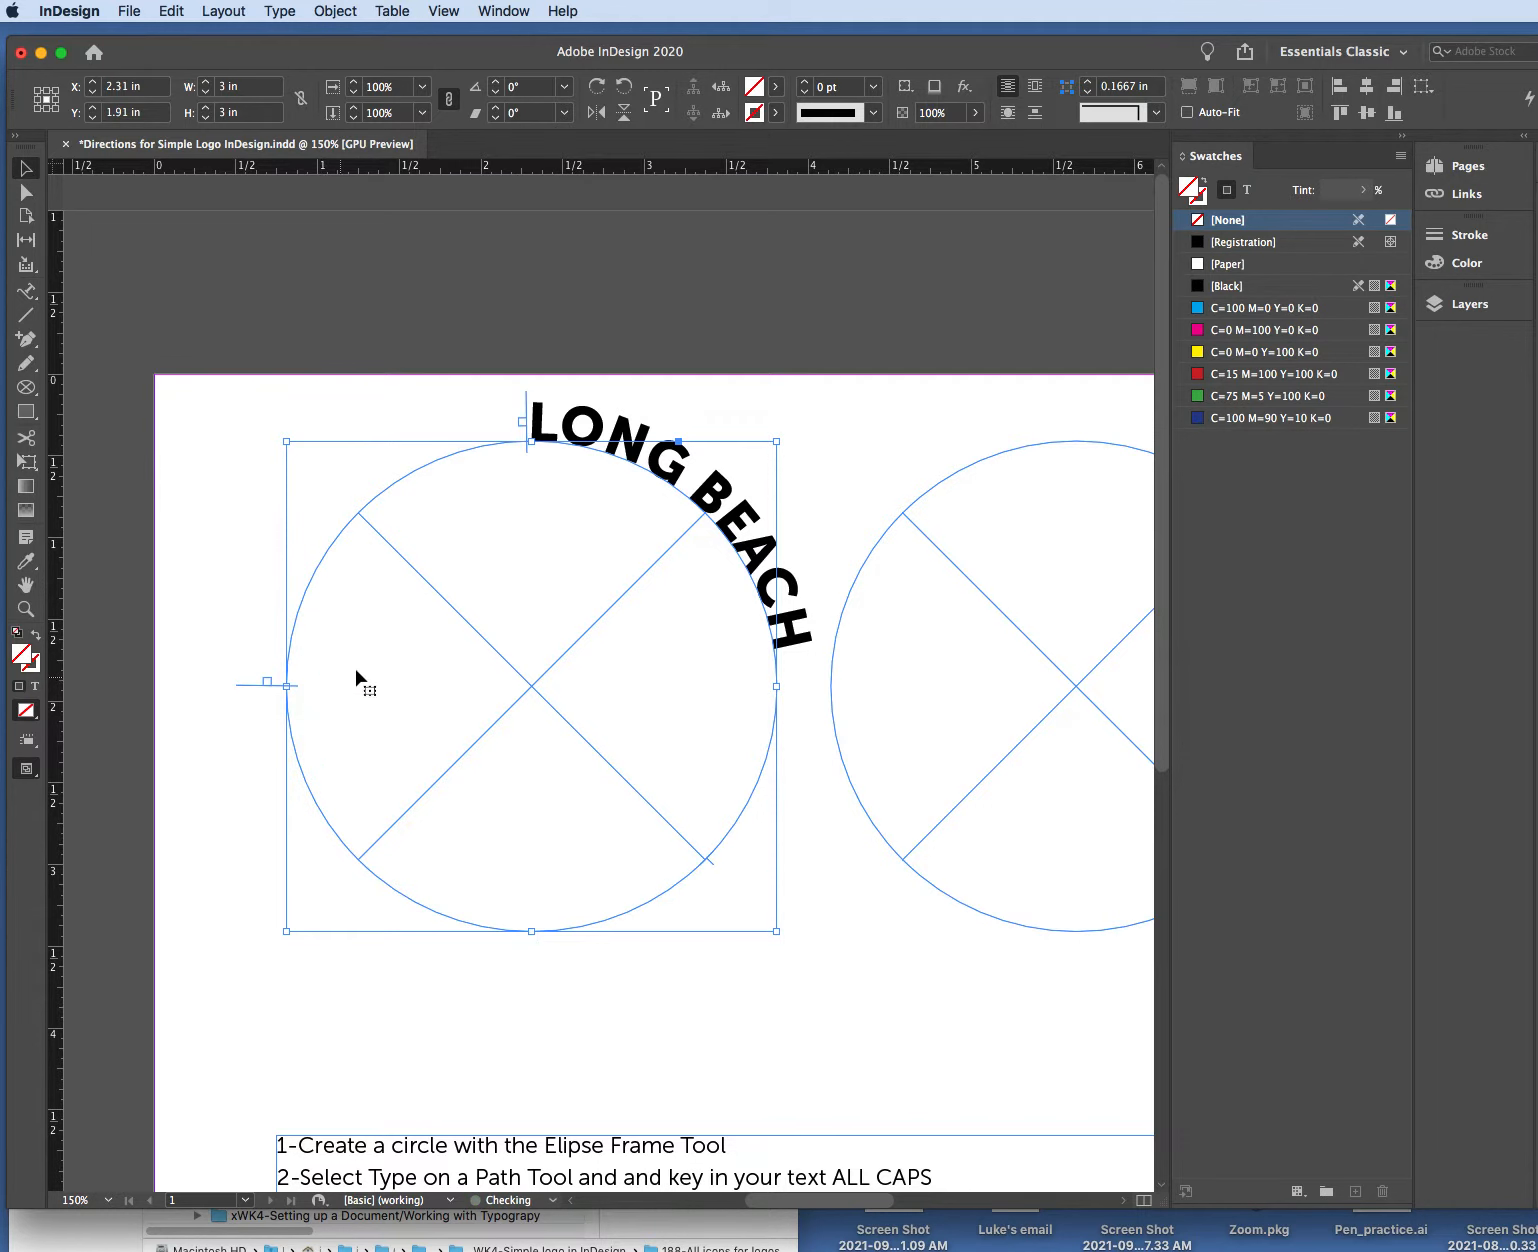
left_click(528, 402)
left_click_drag(528, 402, 834, 697)
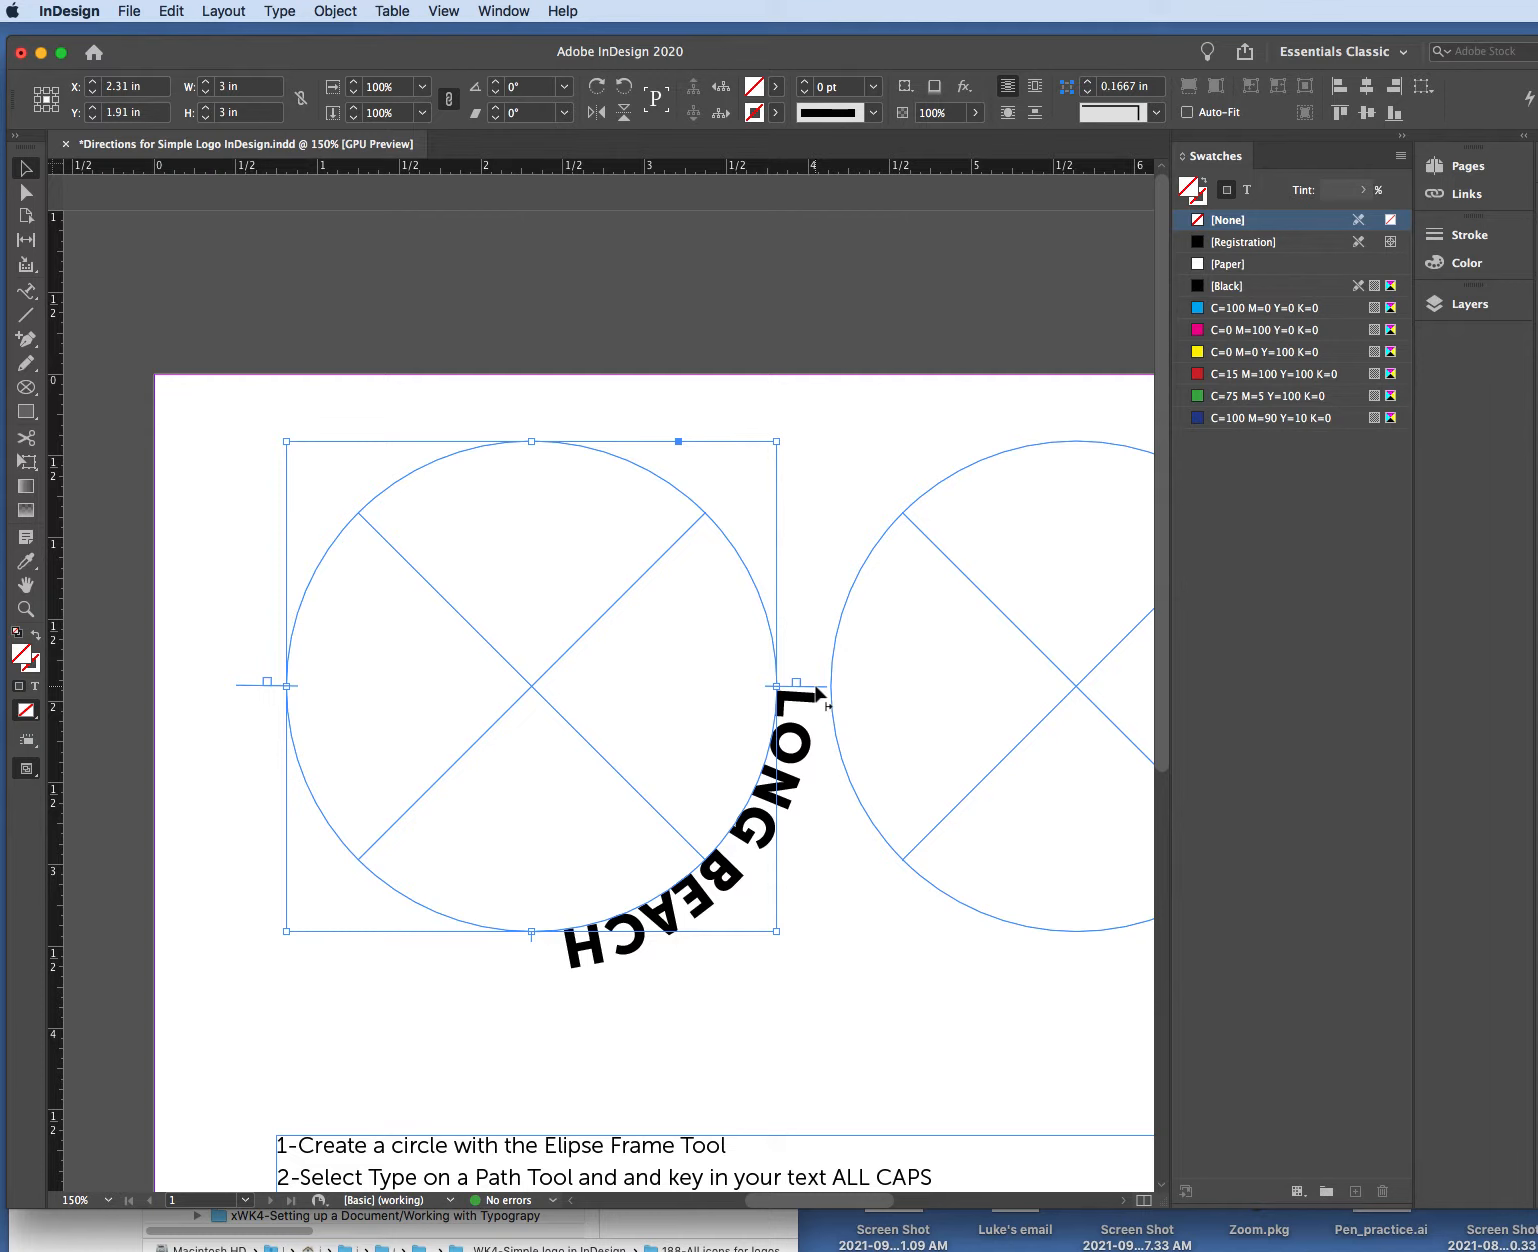
Reposition the path text brackets so the text starts at the circle's left midpoint and ends at its right midpoint, over the top.
left_click_drag(818, 693, 755, 628)
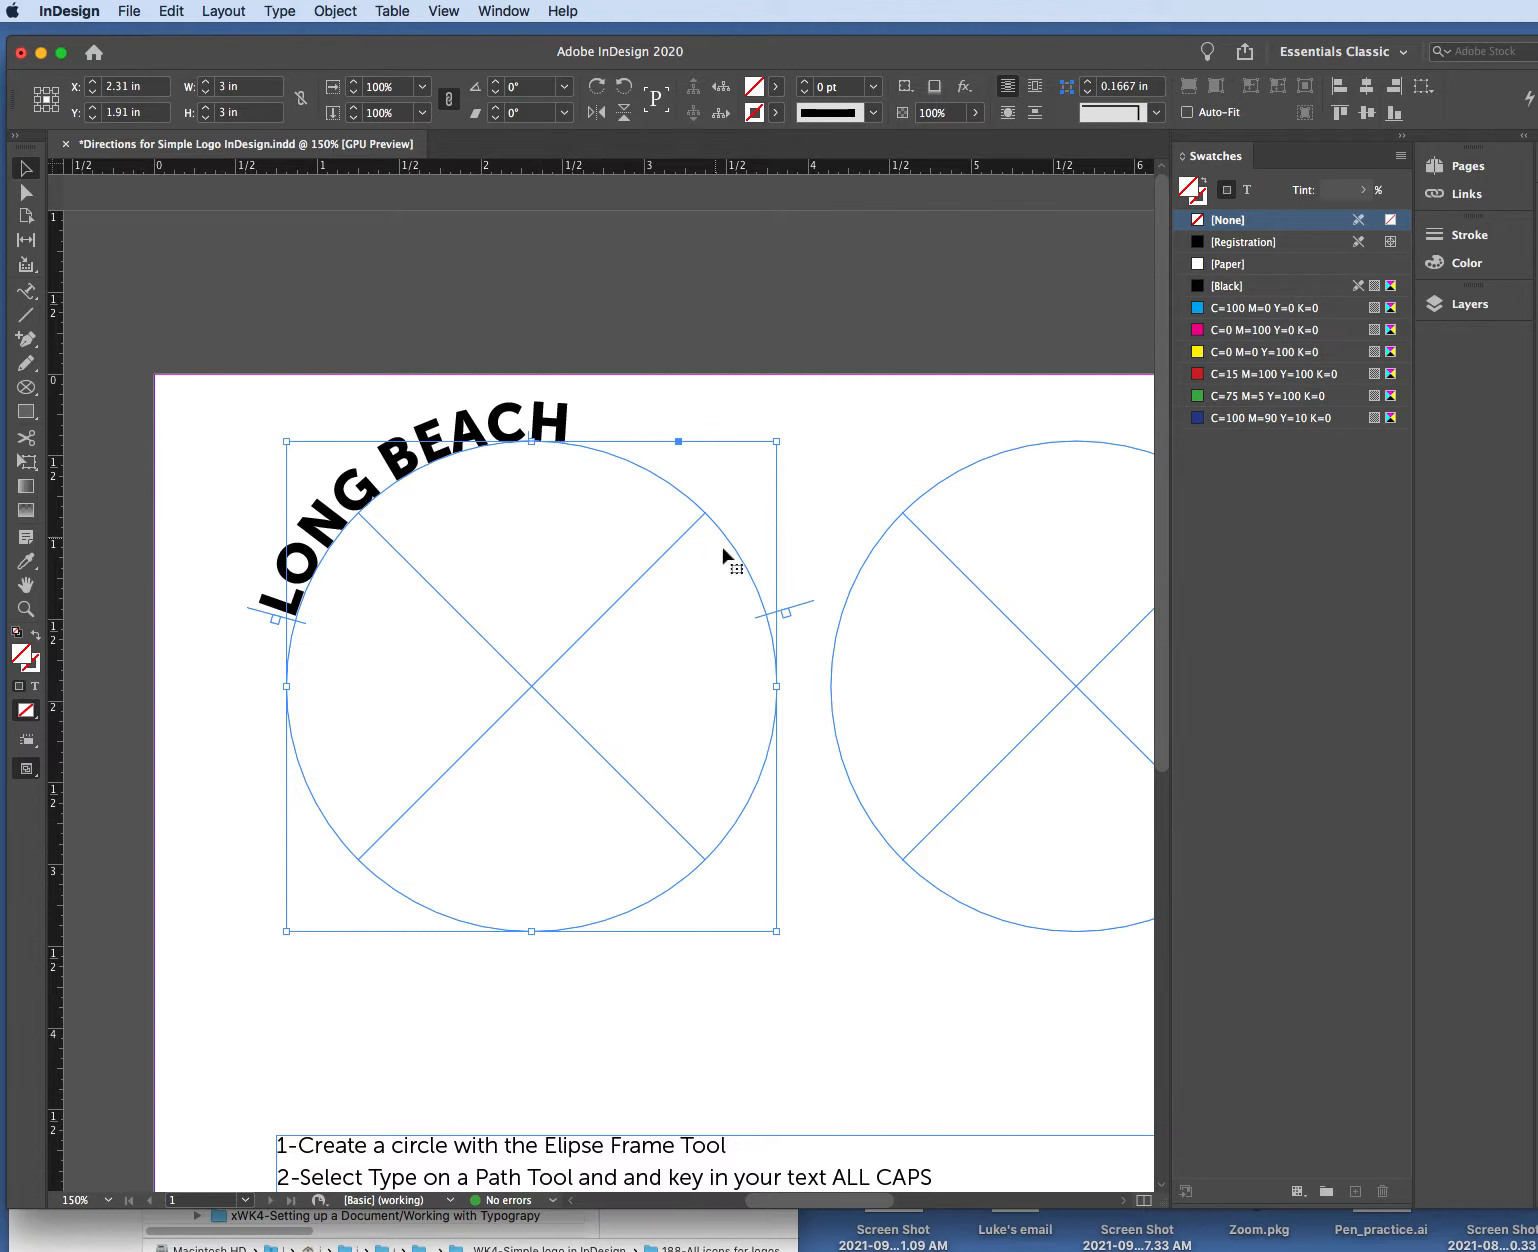
left_click(808, 617)
left_click_drag(808, 617, 812, 687)
left_click_drag(254, 618, 241, 690)
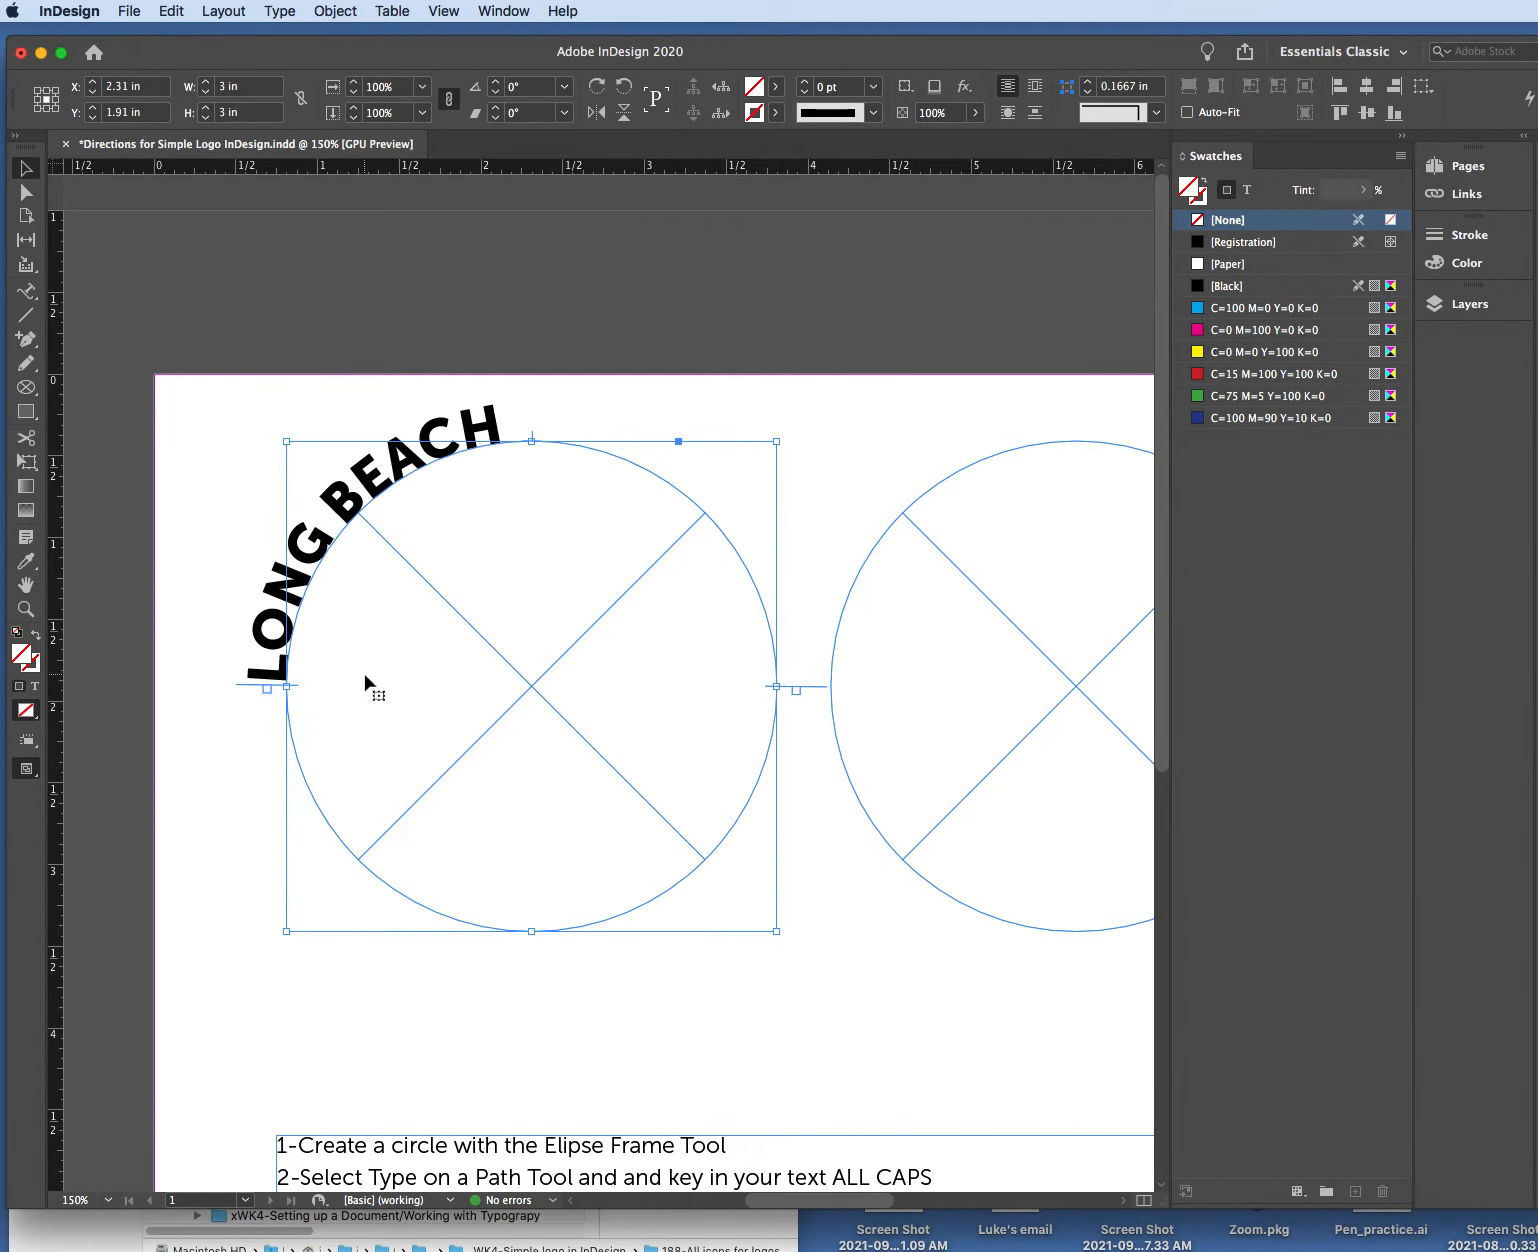
Select the whole LONG BEACH text on the left circle for formatting, as the written directions describe.
scroll(382, 668, "down", 5)
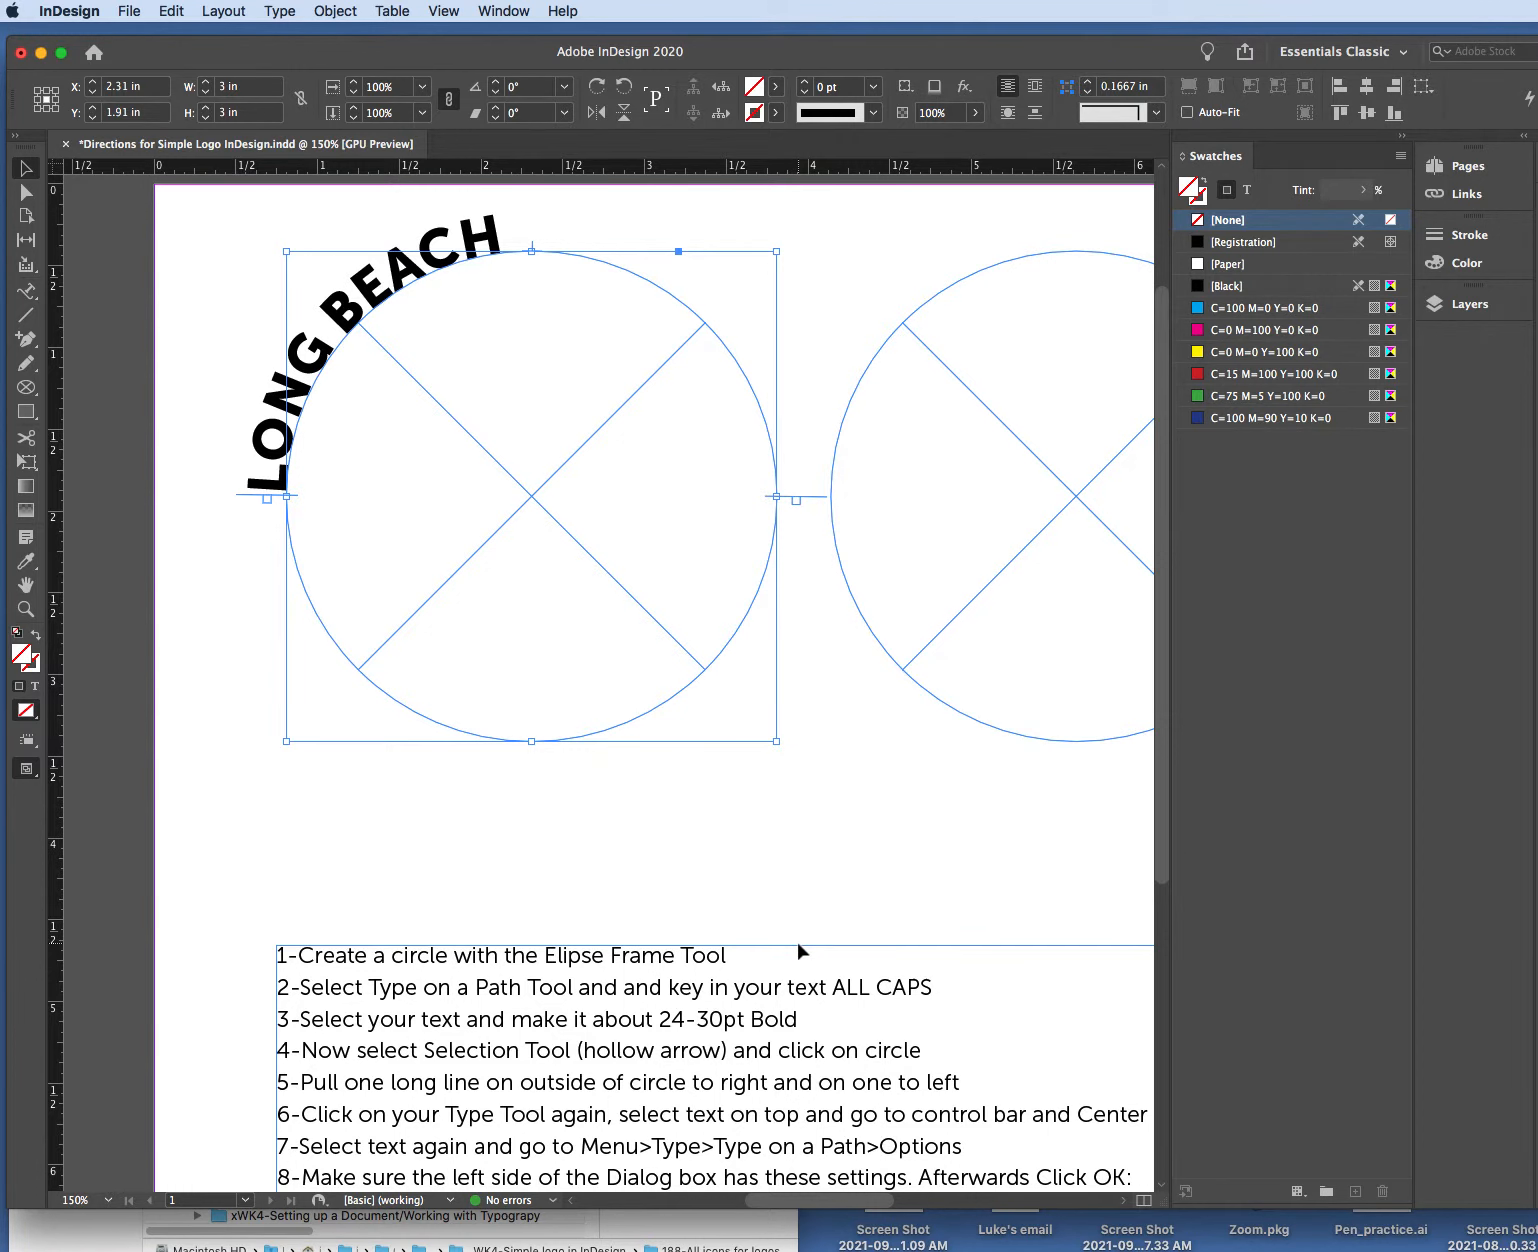
scroll(800, 951, "down", 2)
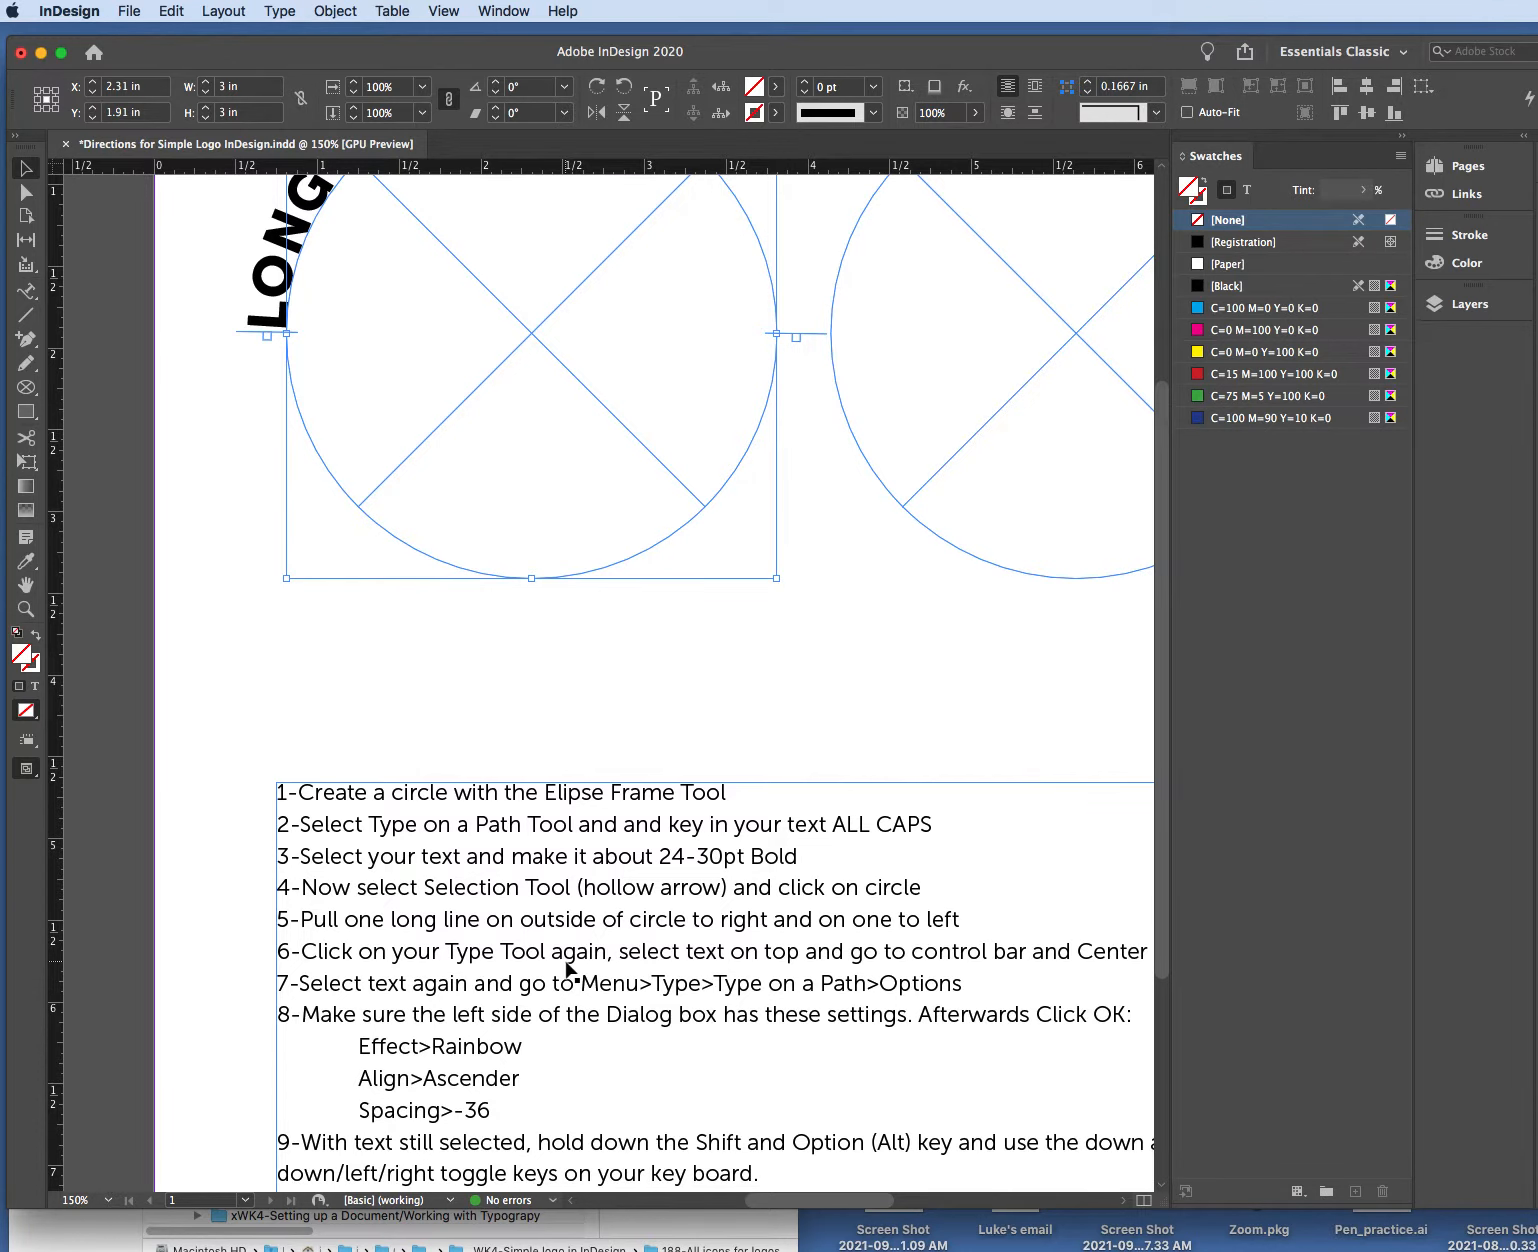
scroll(567, 968, "up", 1)
scroll(567, 968, "up", 10)
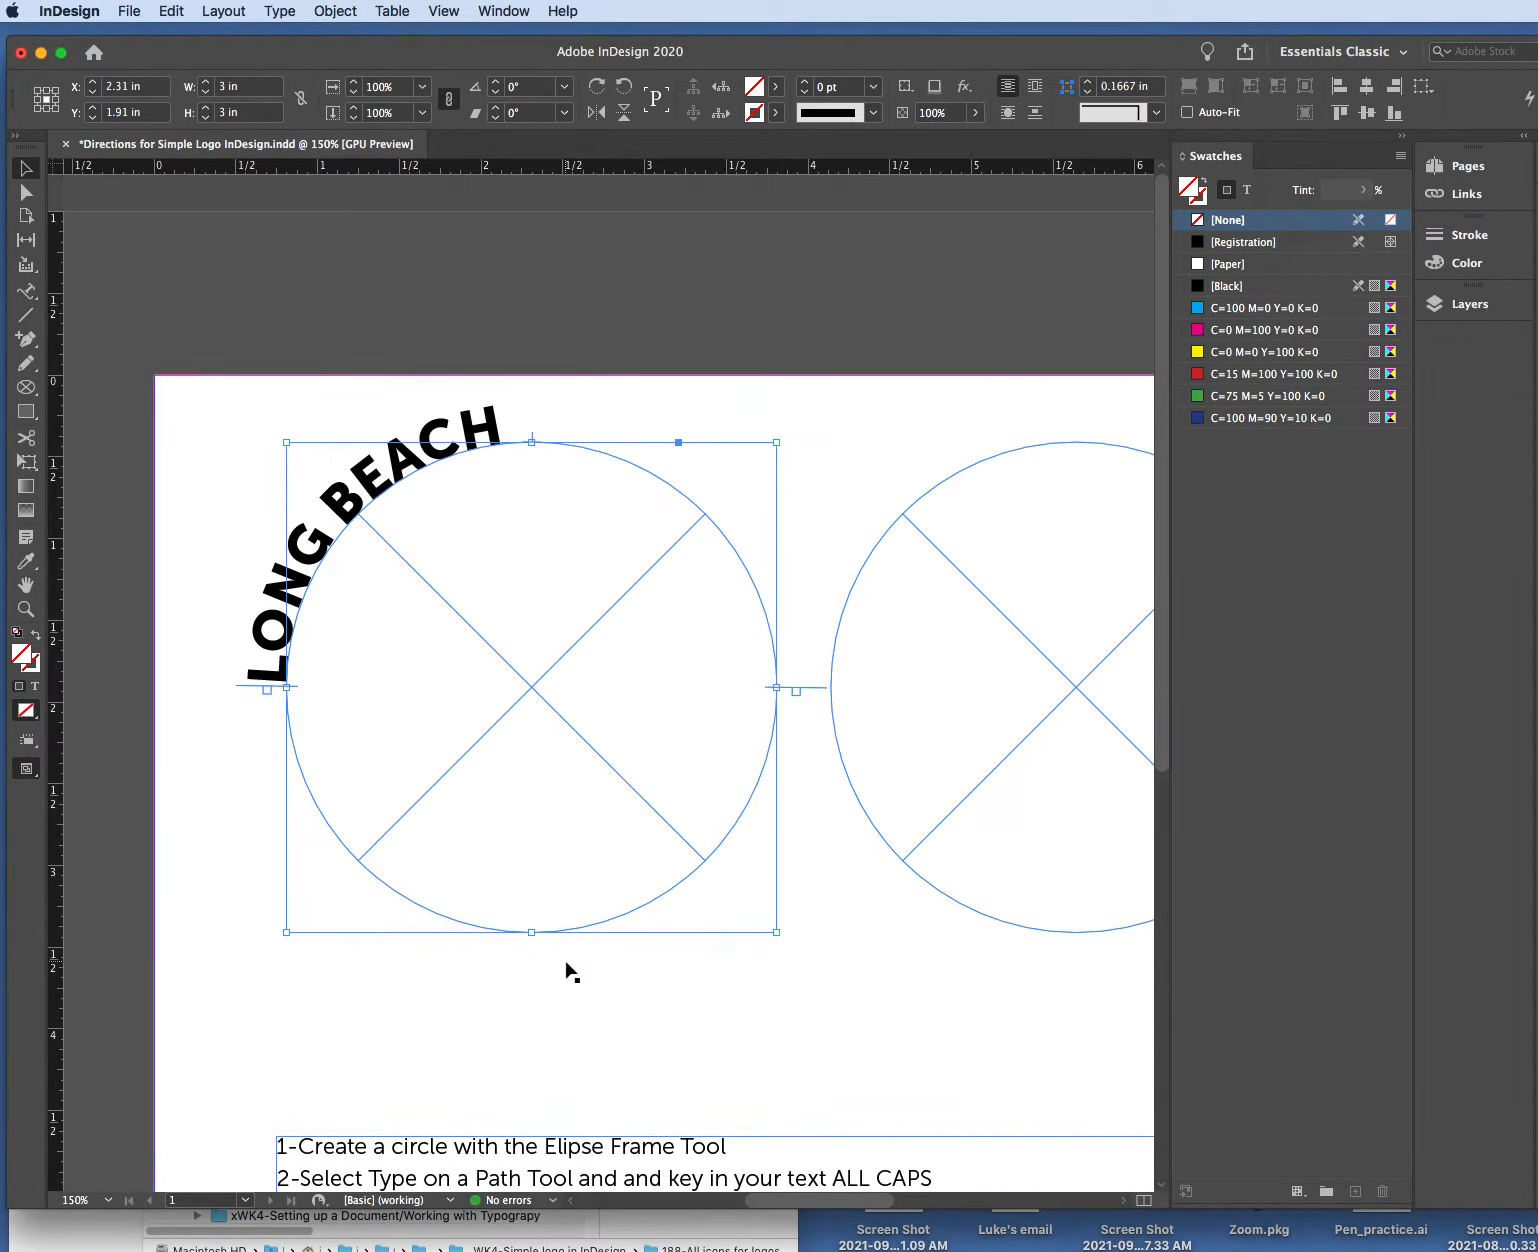
left_click(26, 291)
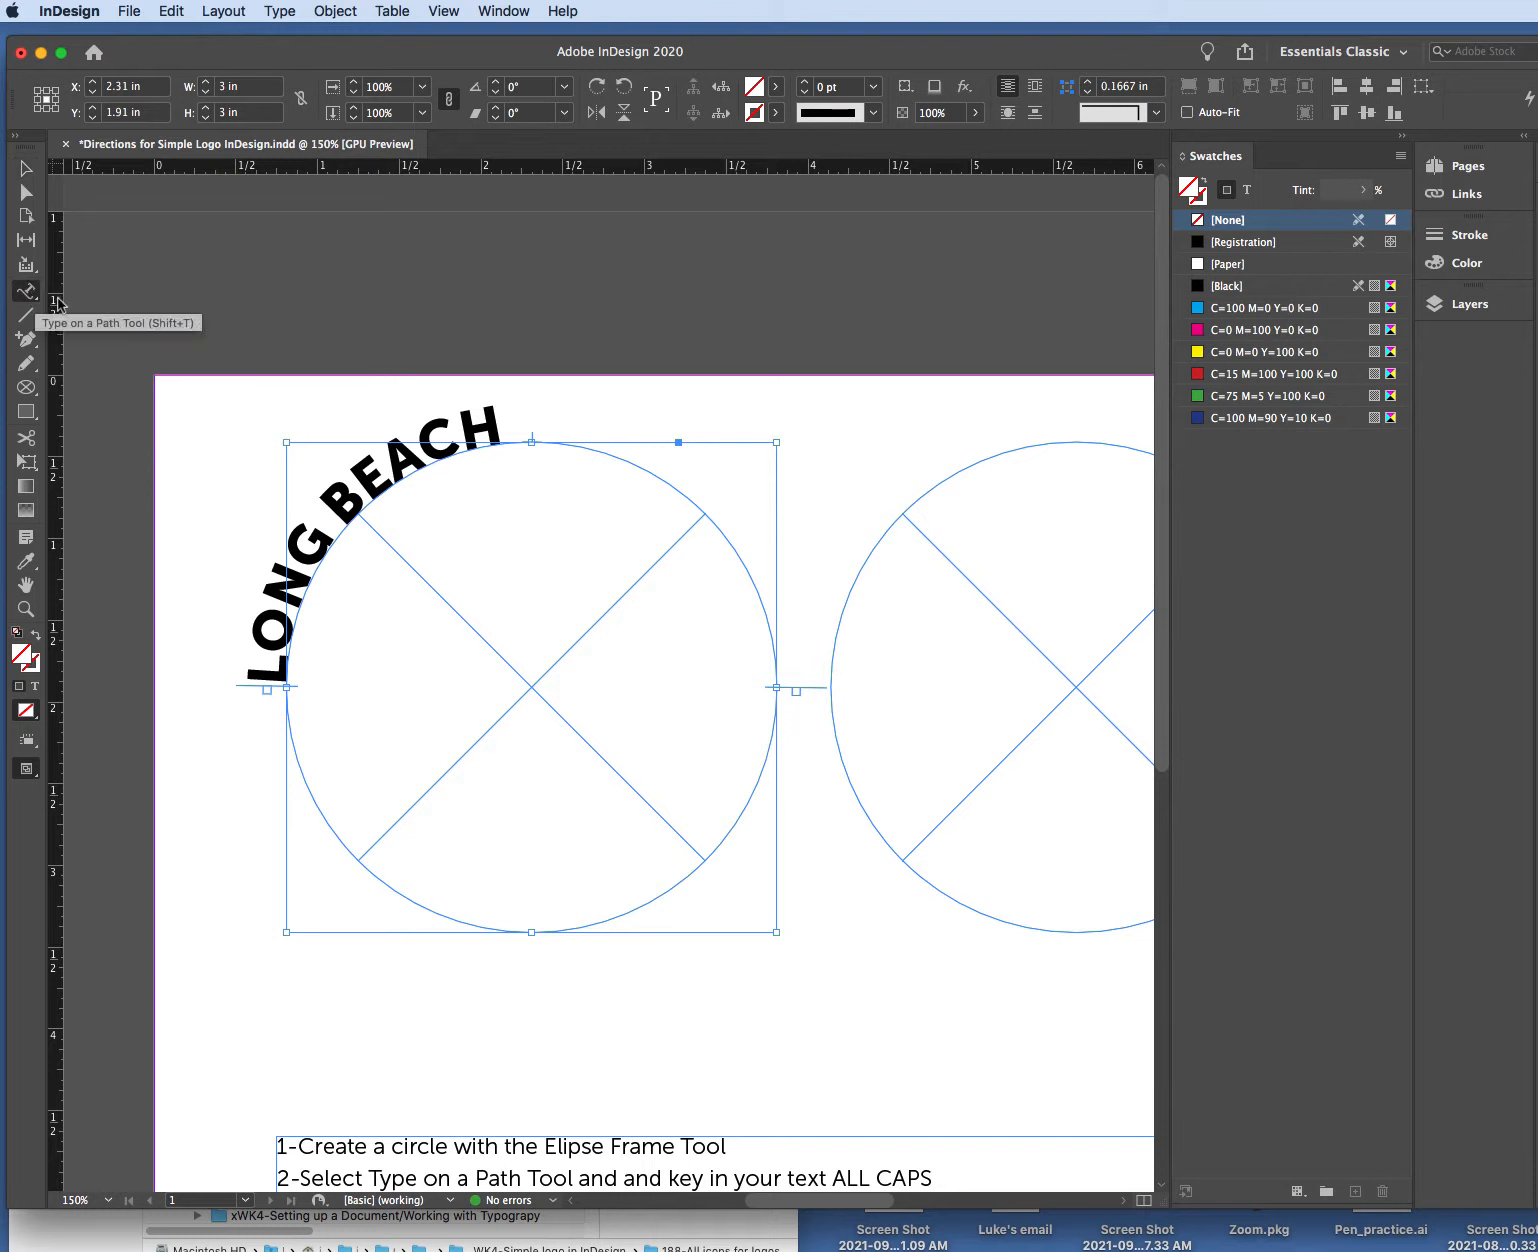
left_click_drag(497, 427, 254, 688)
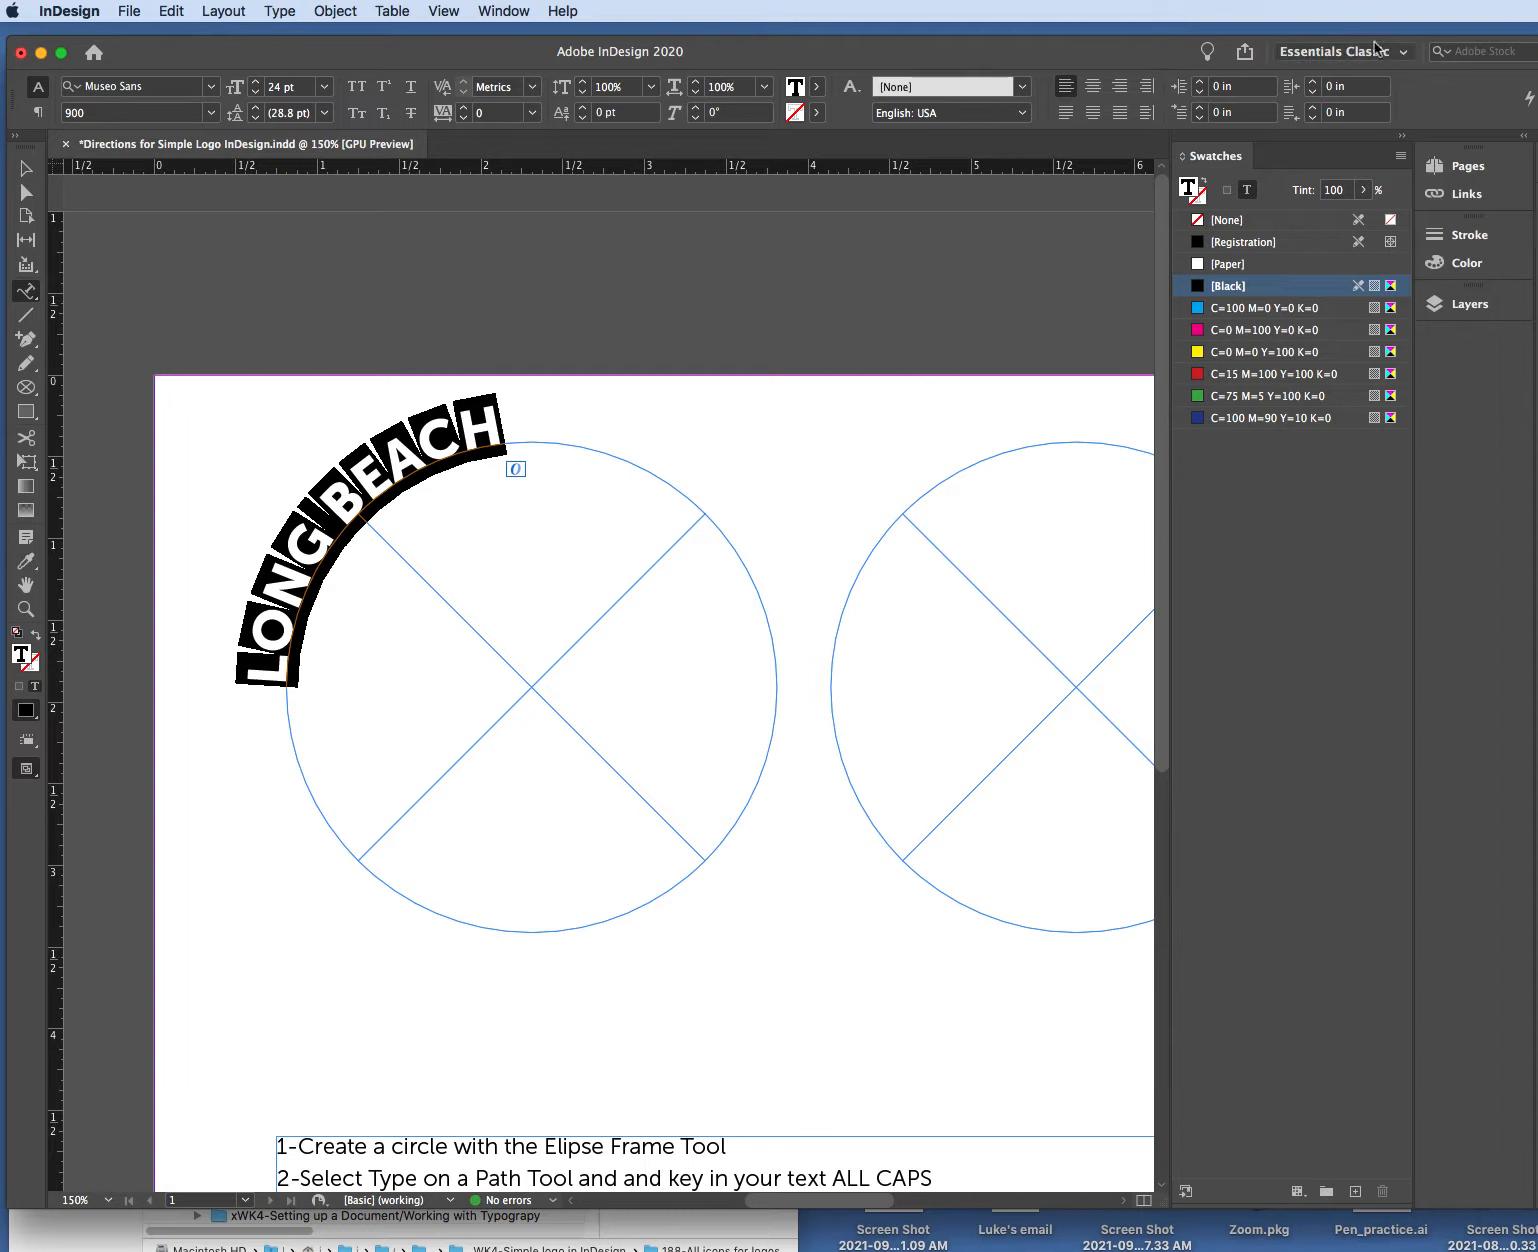
Switch the workspace to Essentials and return to Essentials Classic.
left_click(1320, 53)
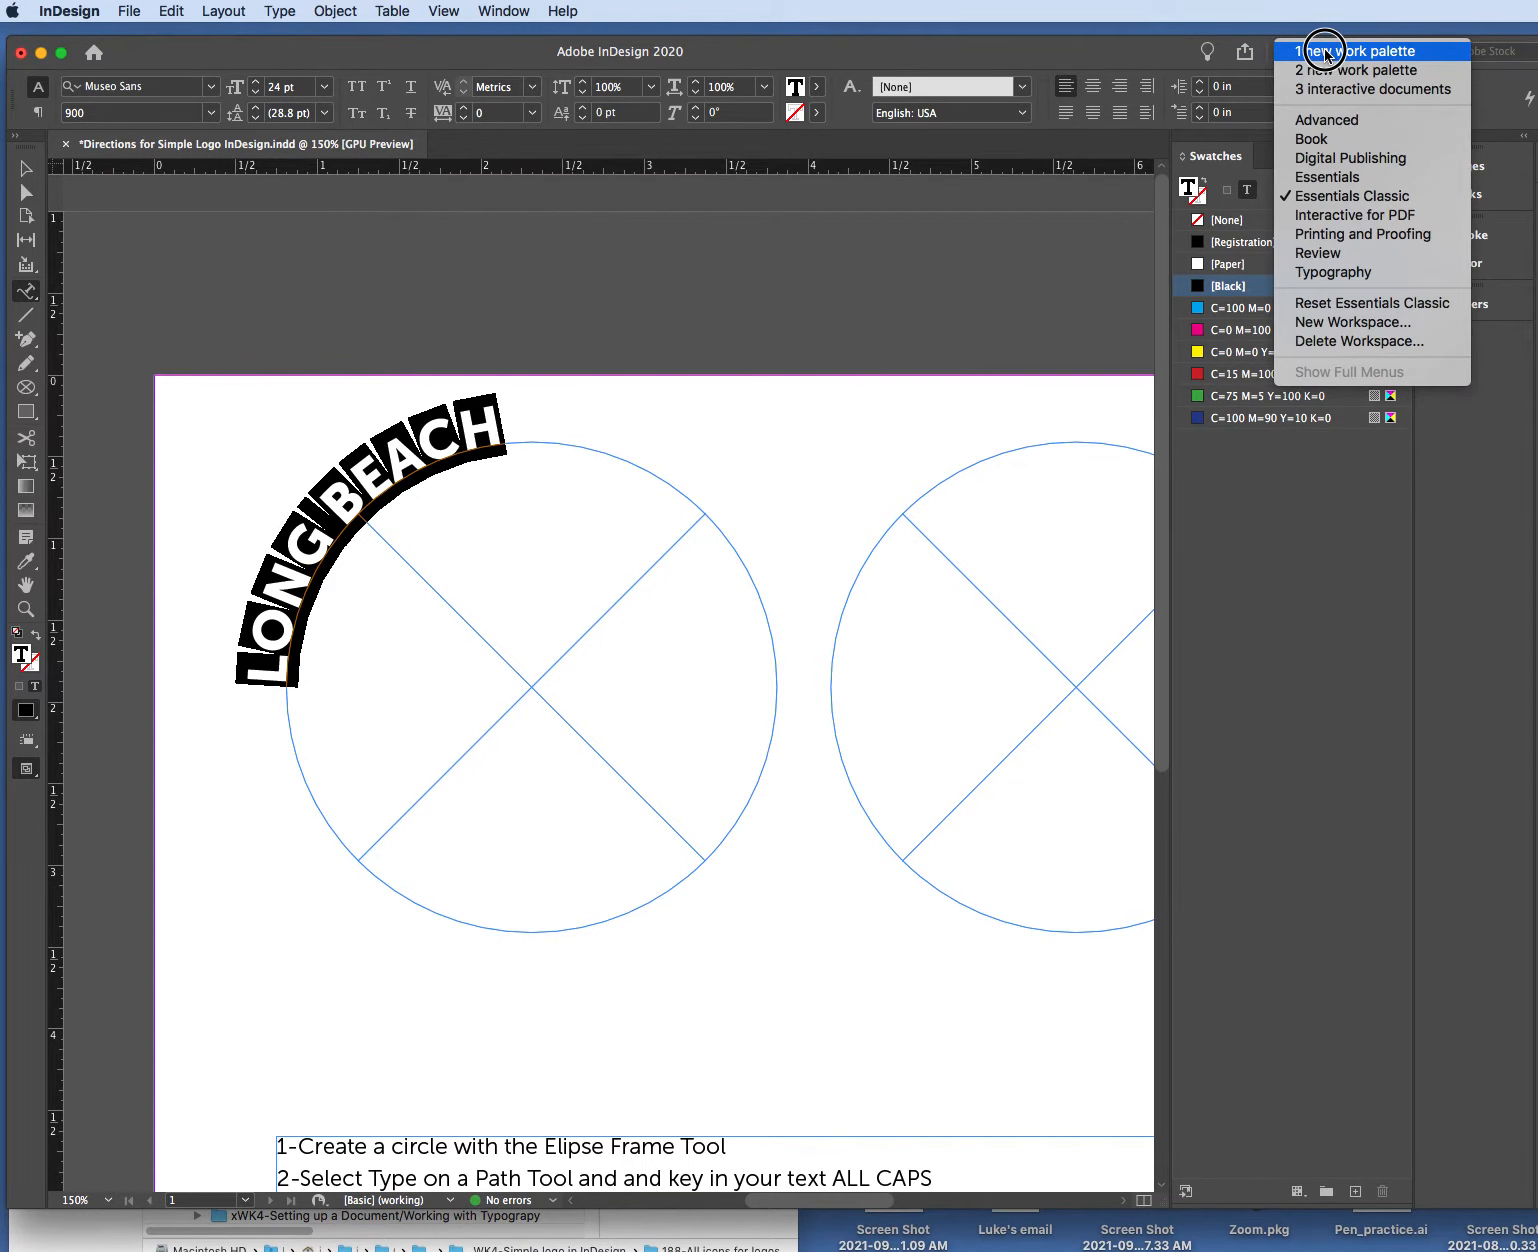
left_click(1333, 195)
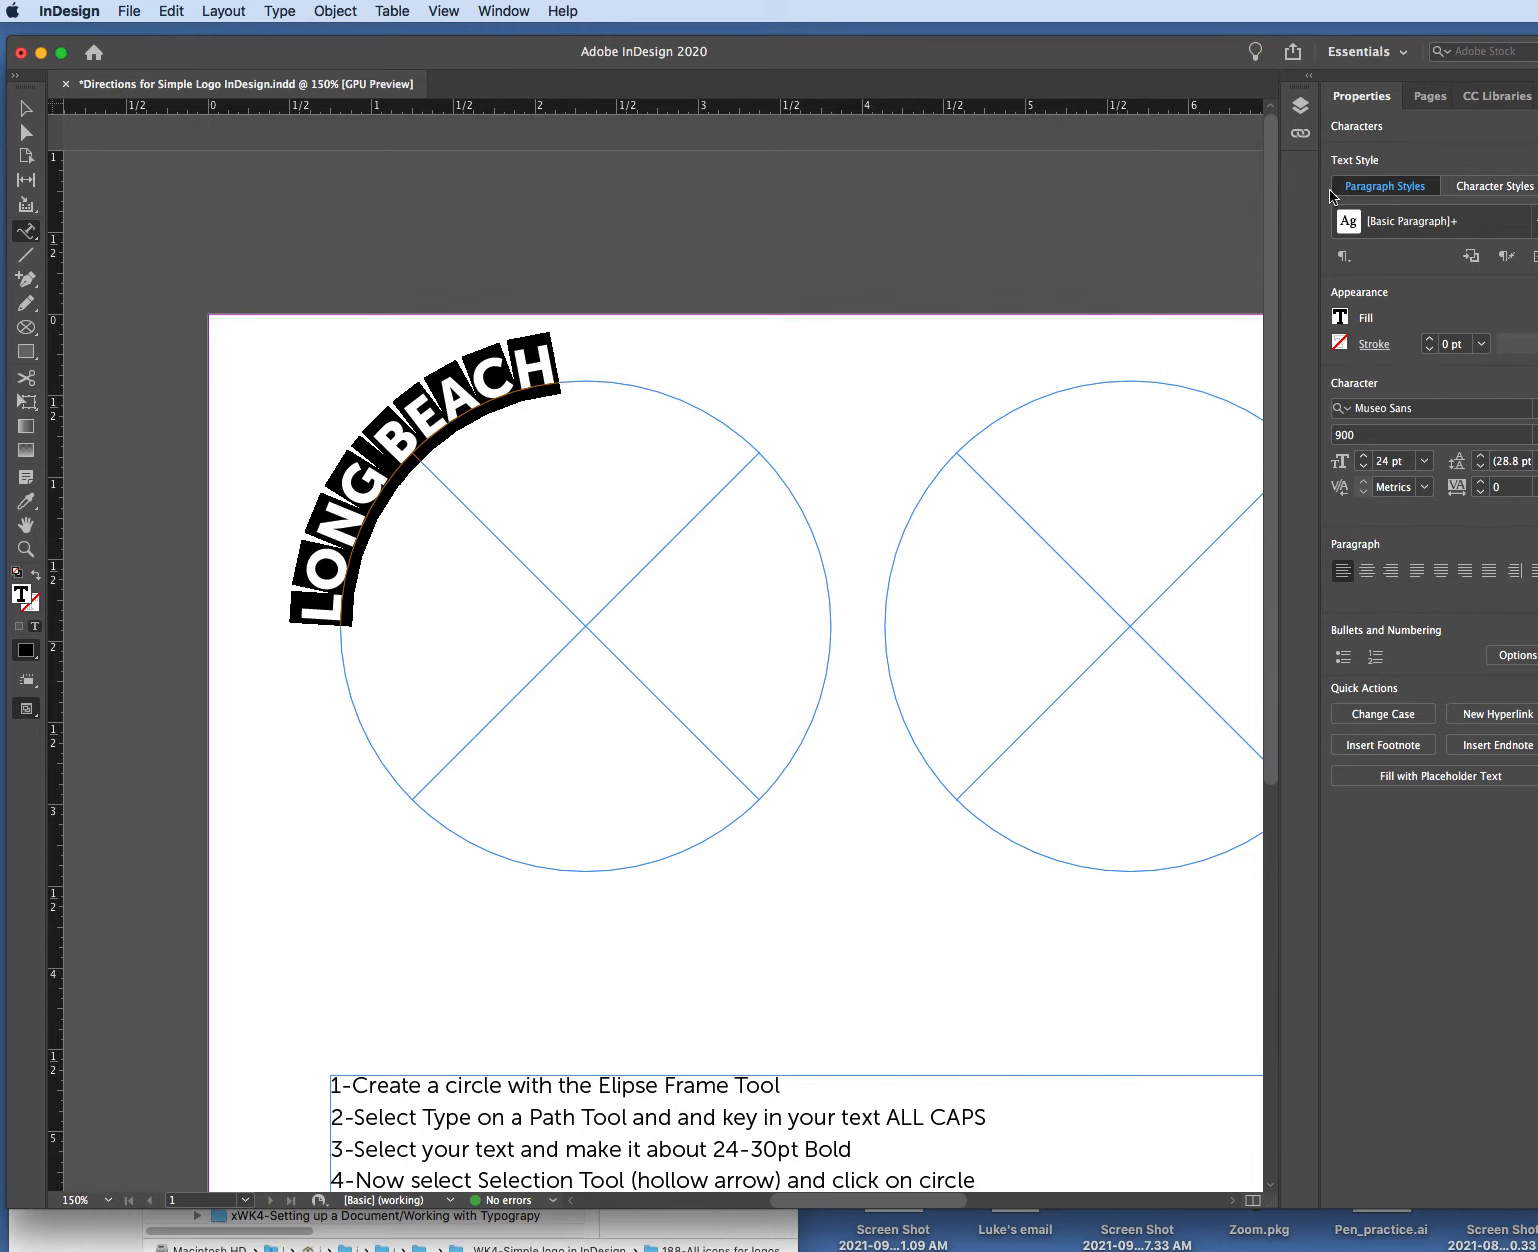
left_click(1372, 53)
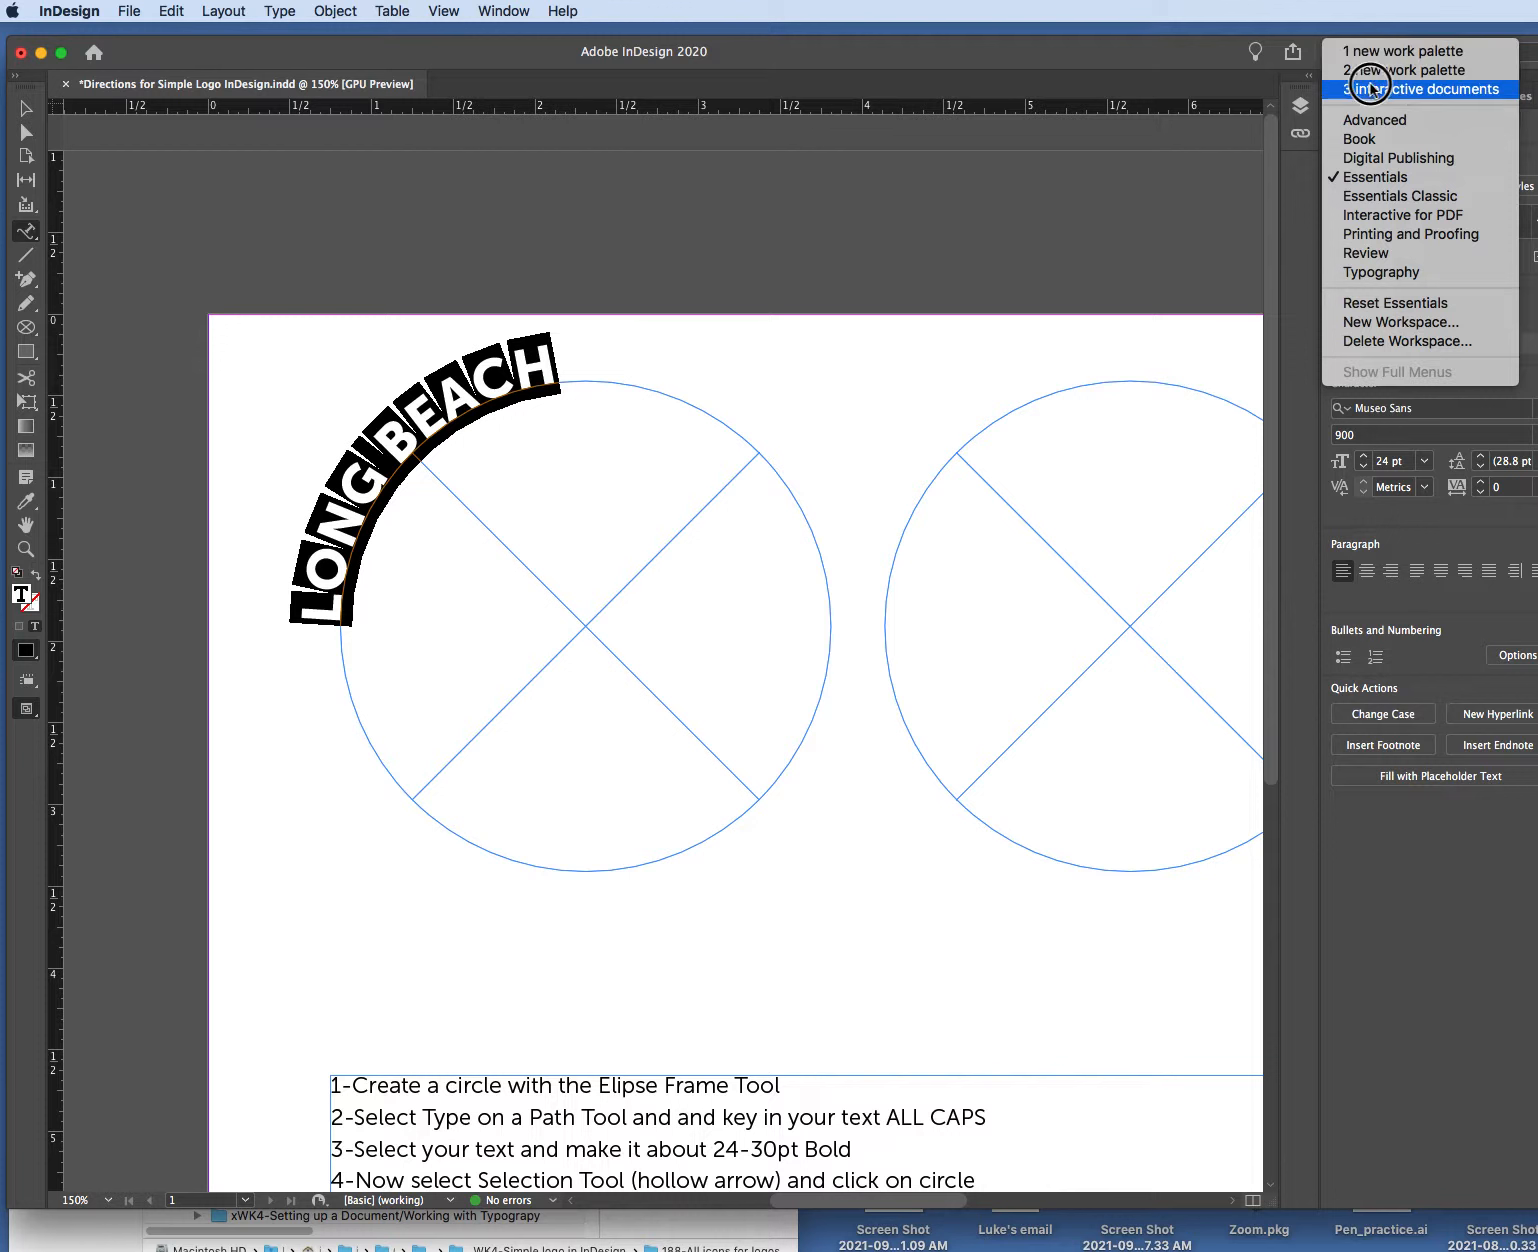
left_click(1383, 196)
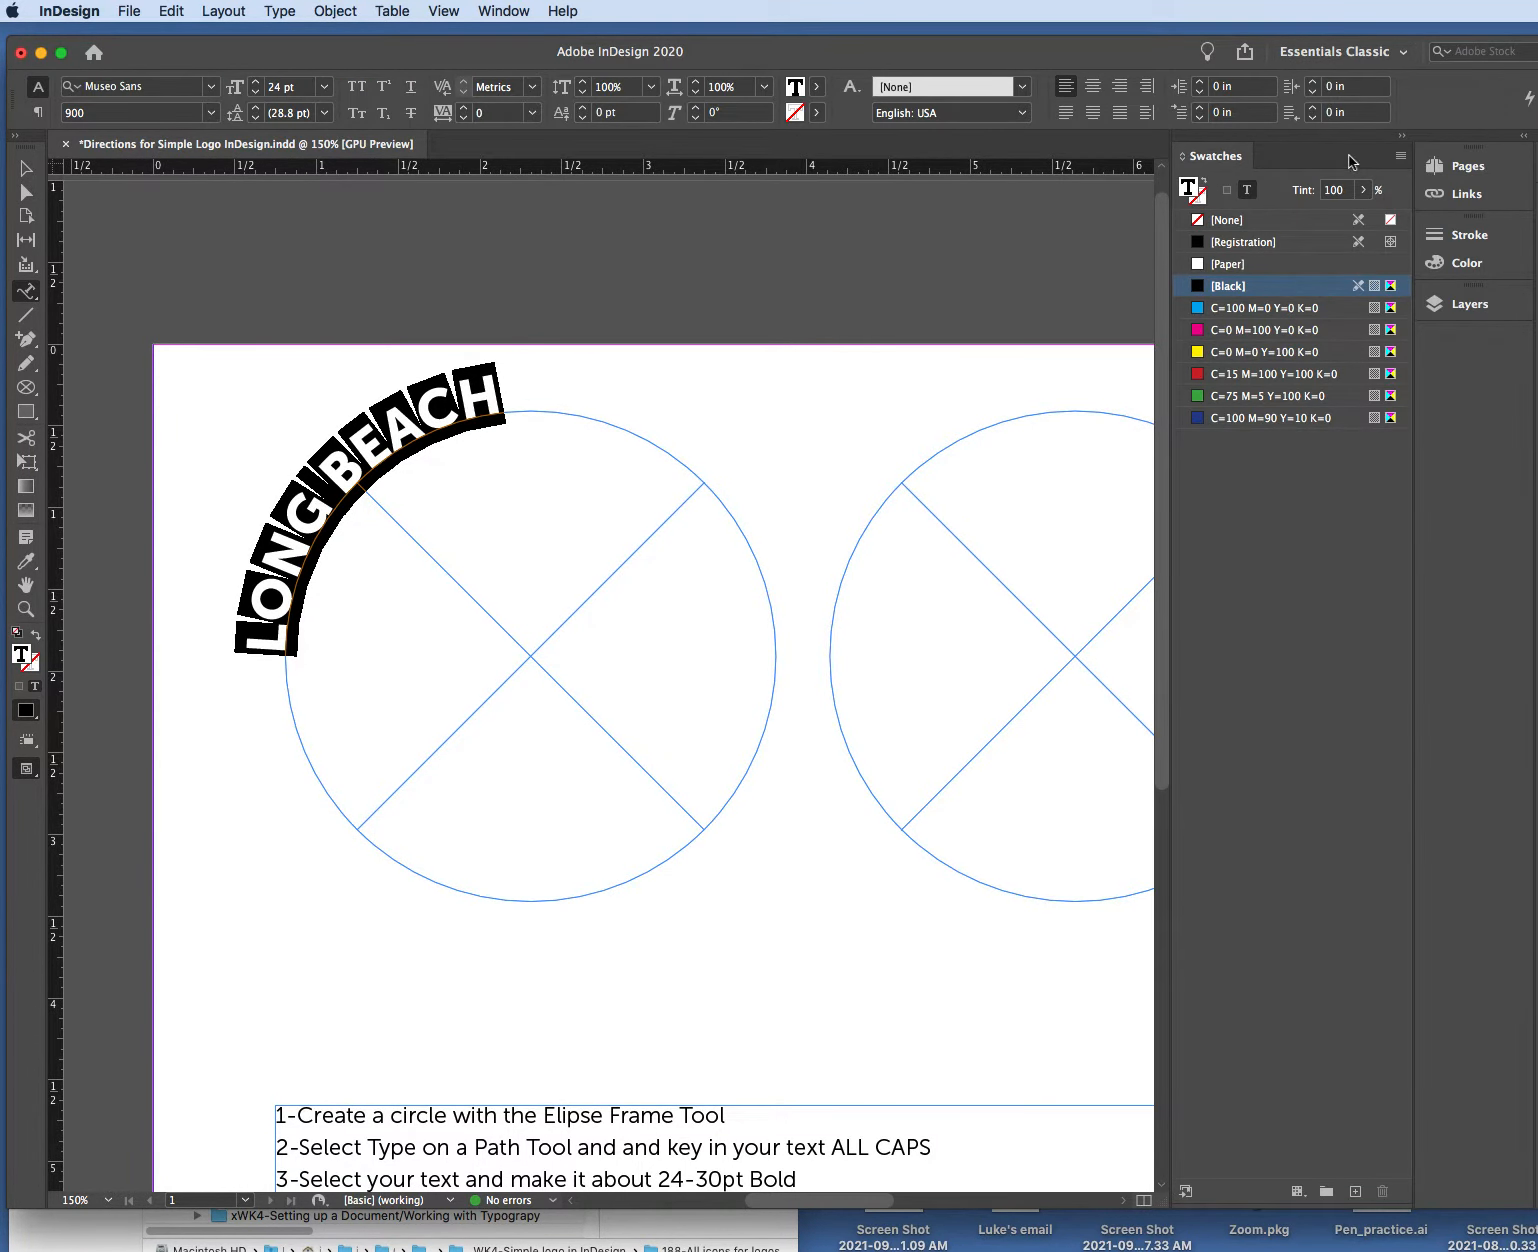
Center-align the LONG BEACH text over the top of the left circle.
left_click(1094, 88)
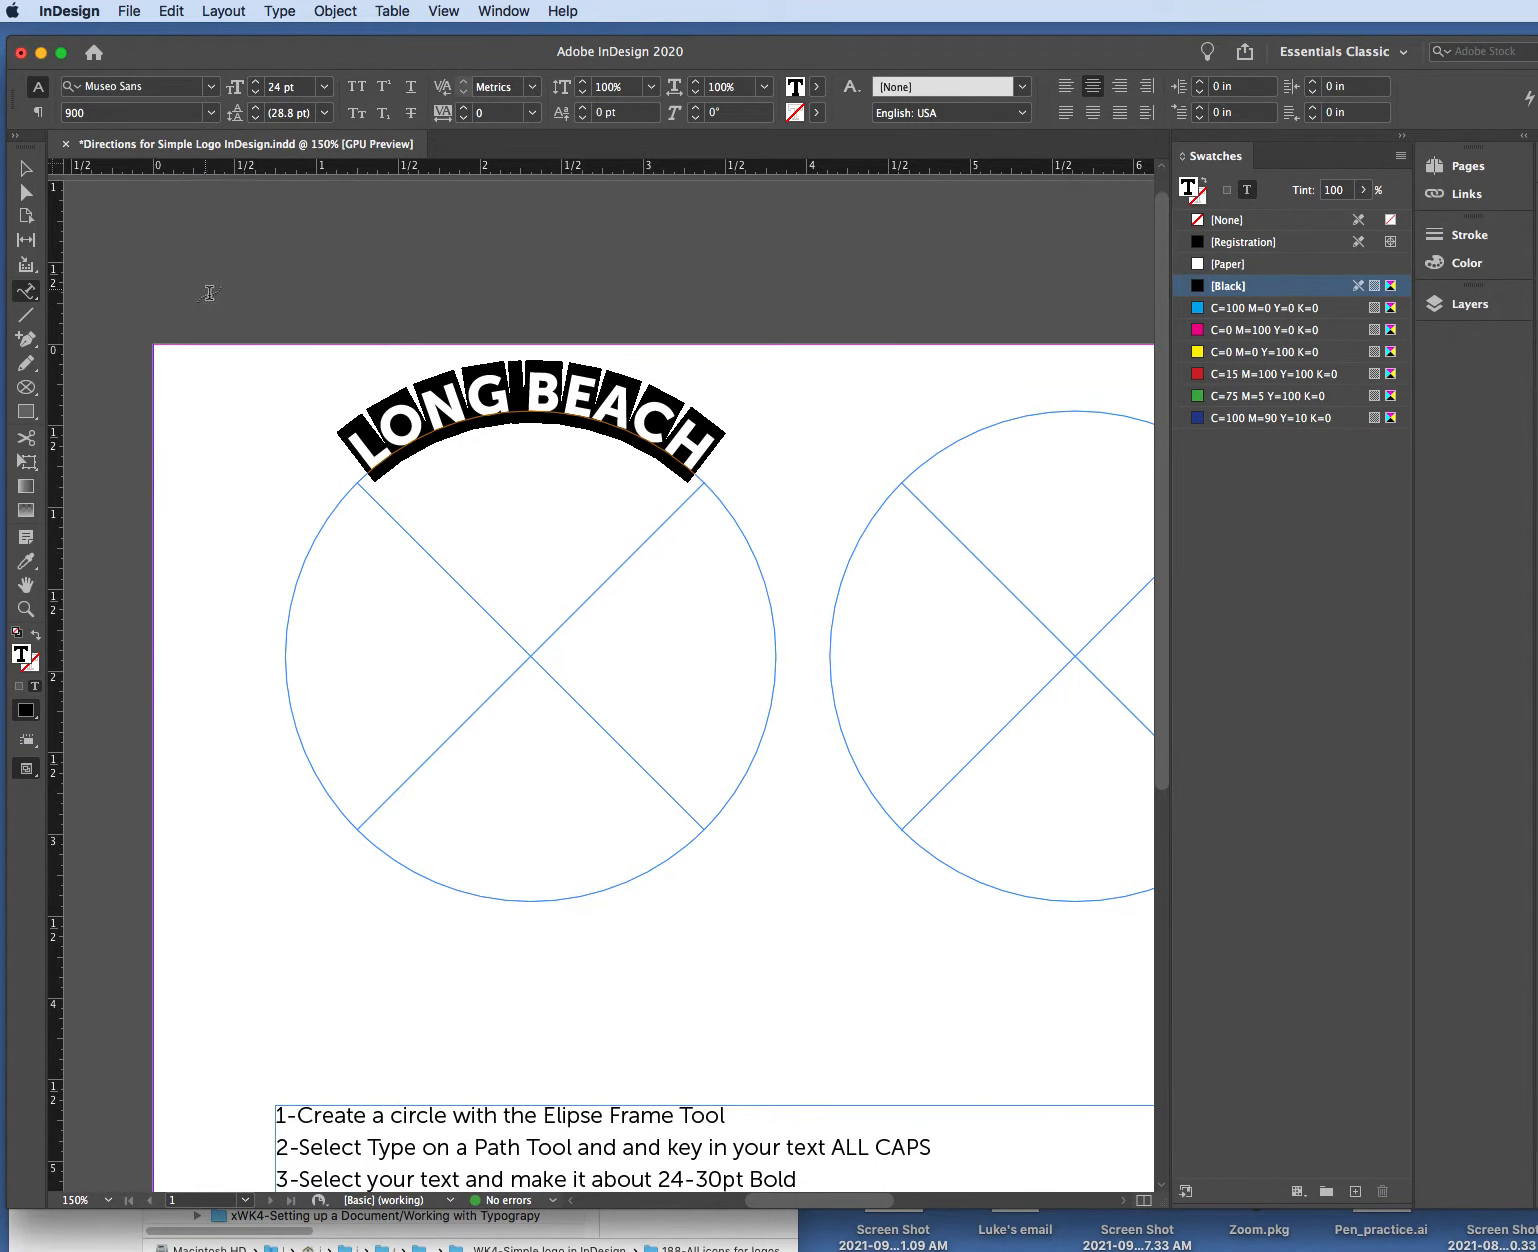
scroll(240, 446, "down", 5)
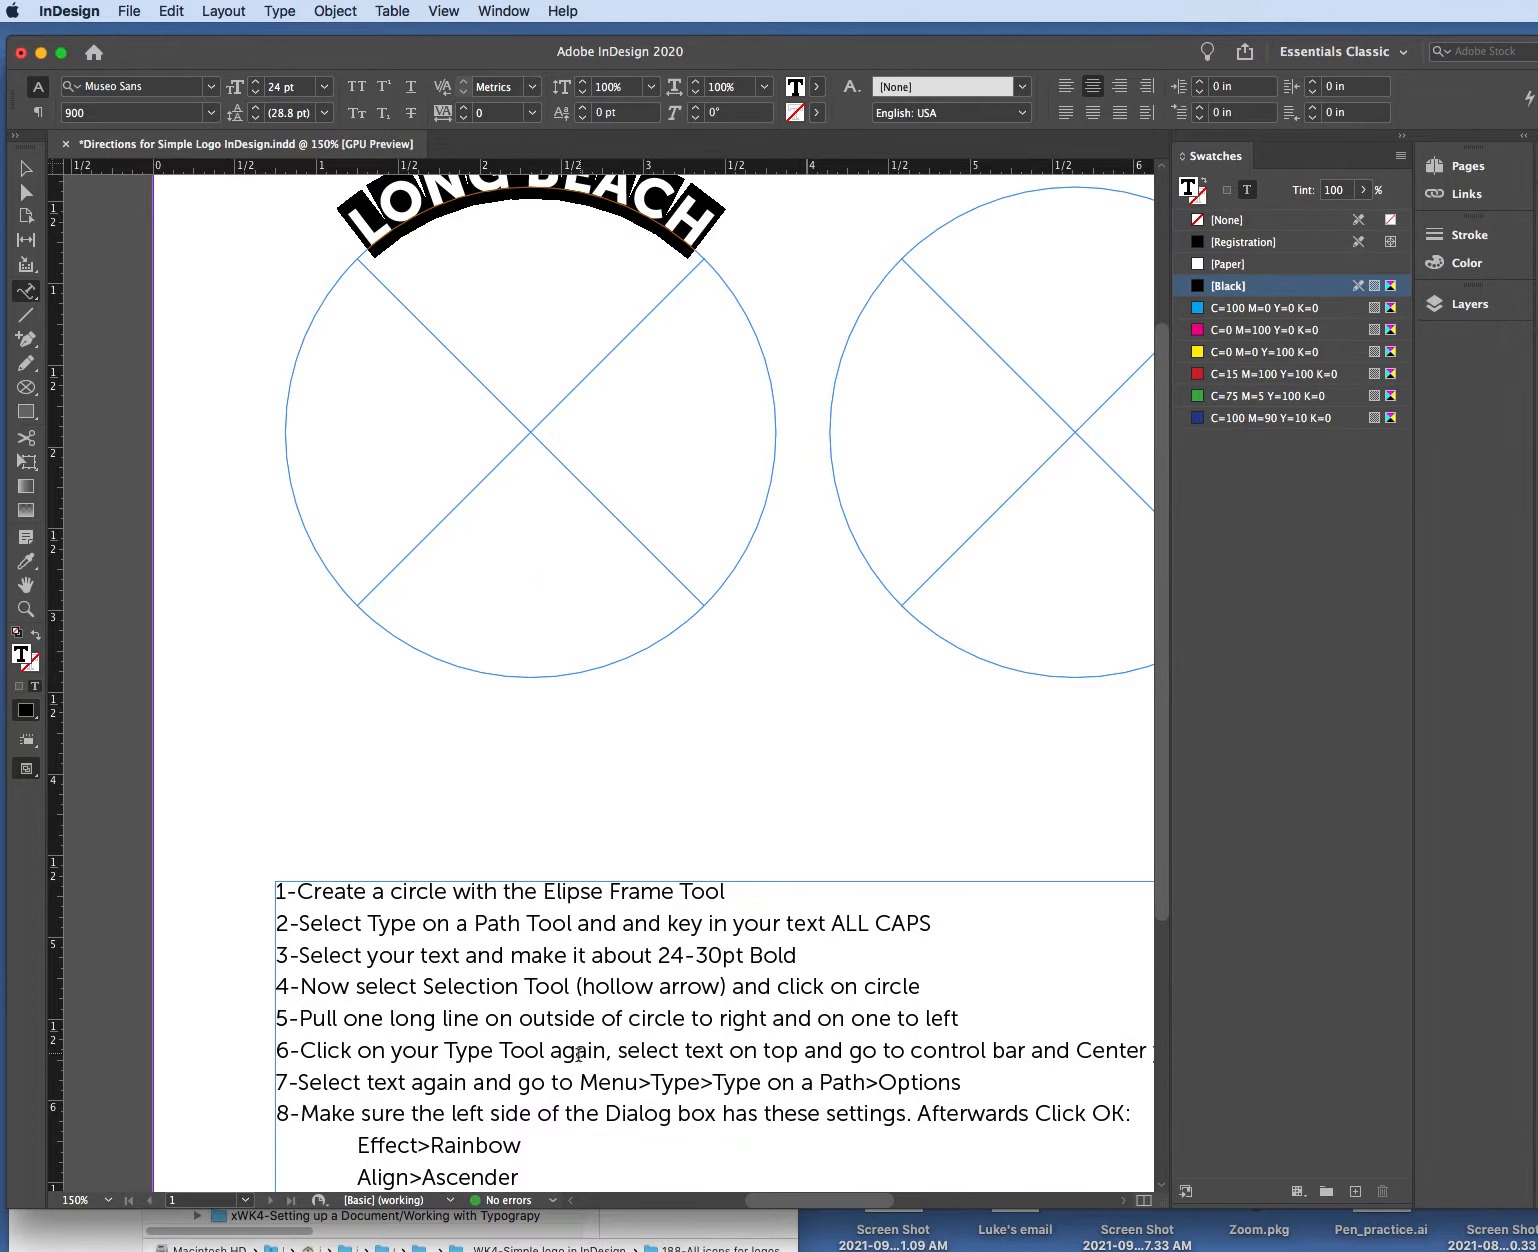
scroll(576, 1059, "down", 1)
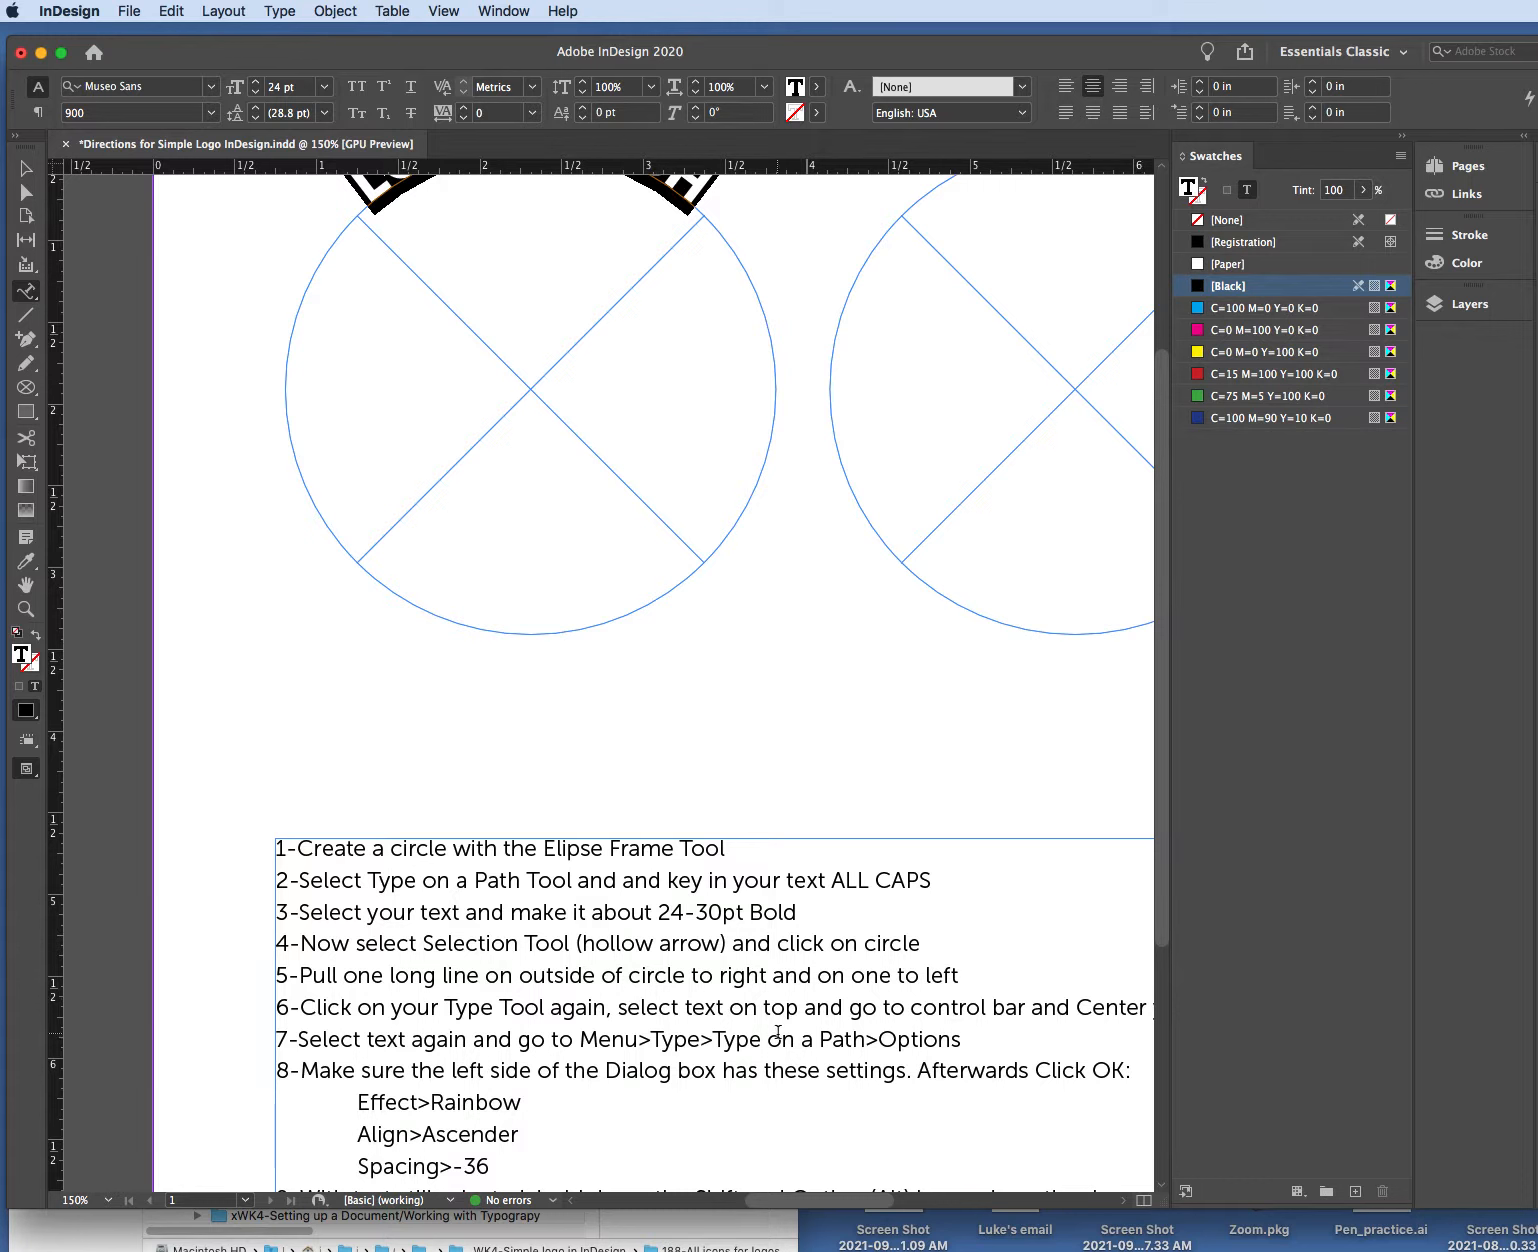
Select the whole LONG BEACH text on the left circle and set its Type on a Path alignment to Ascender with the Rainbow effect.
scroll(875, 750, "up", 3)
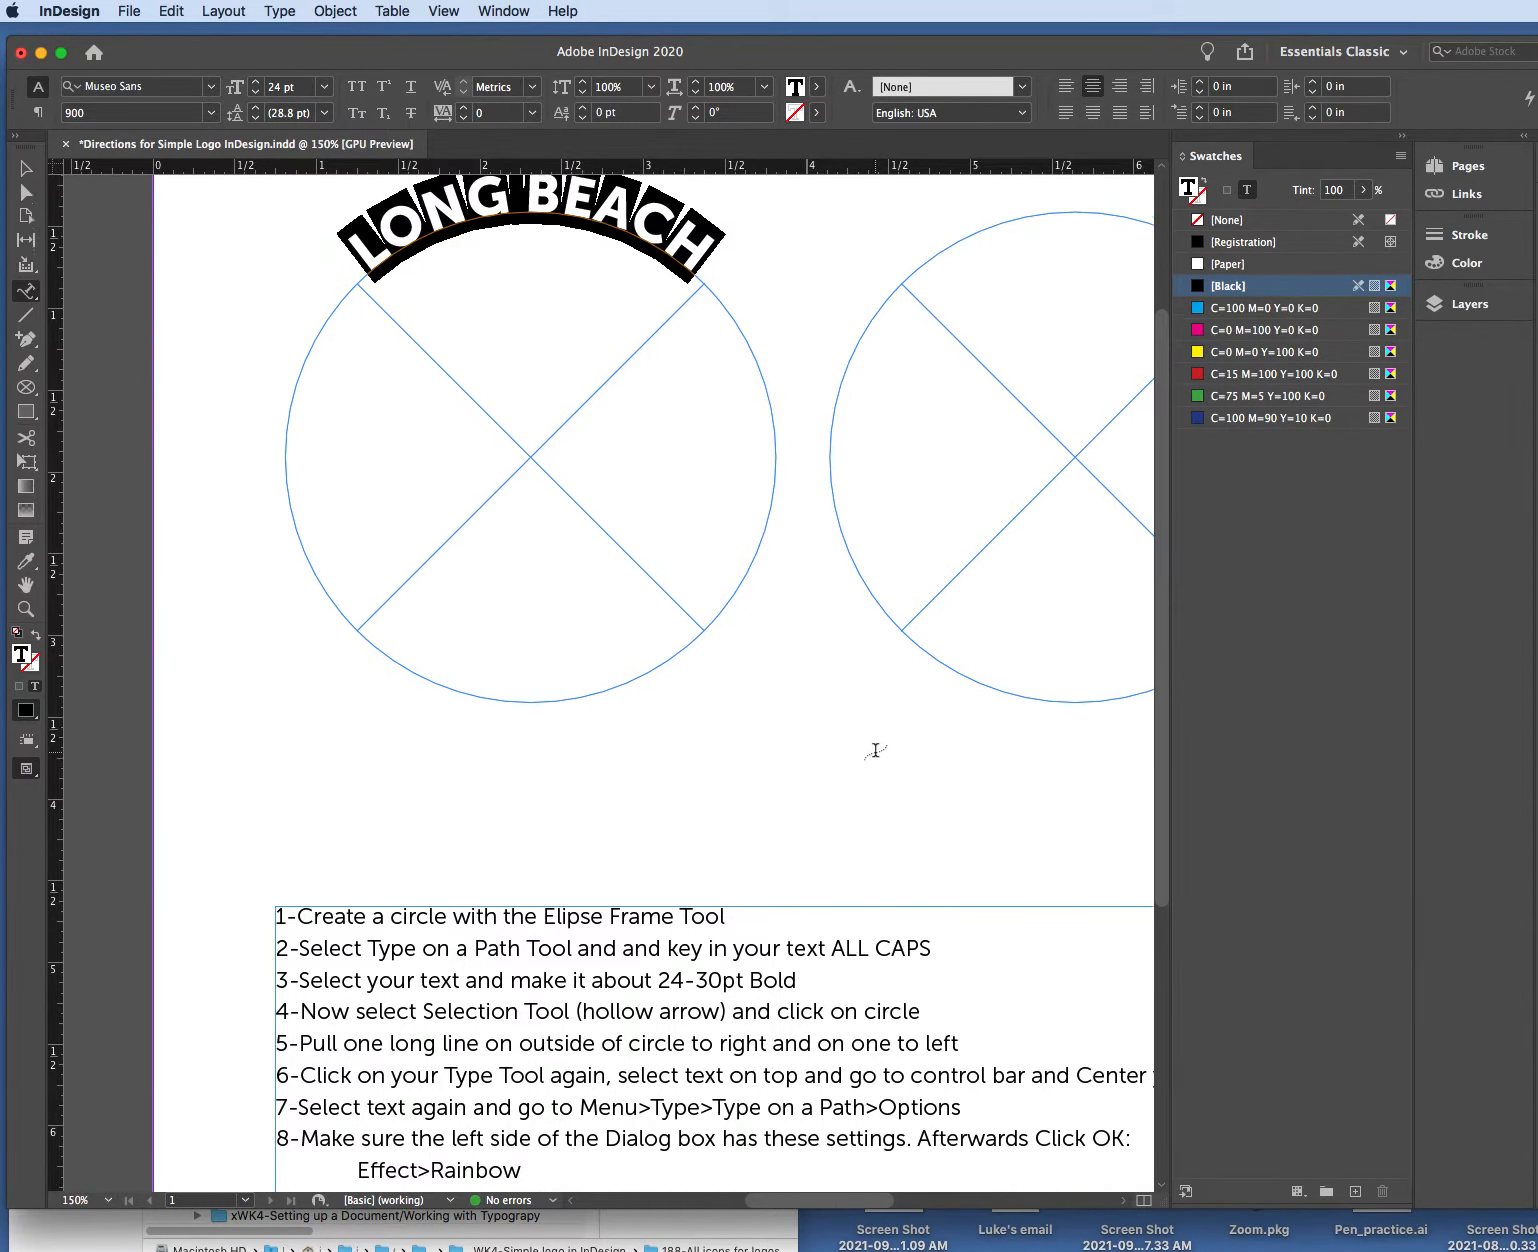
scroll(875, 750, "up", 8)
left_click(763, 462)
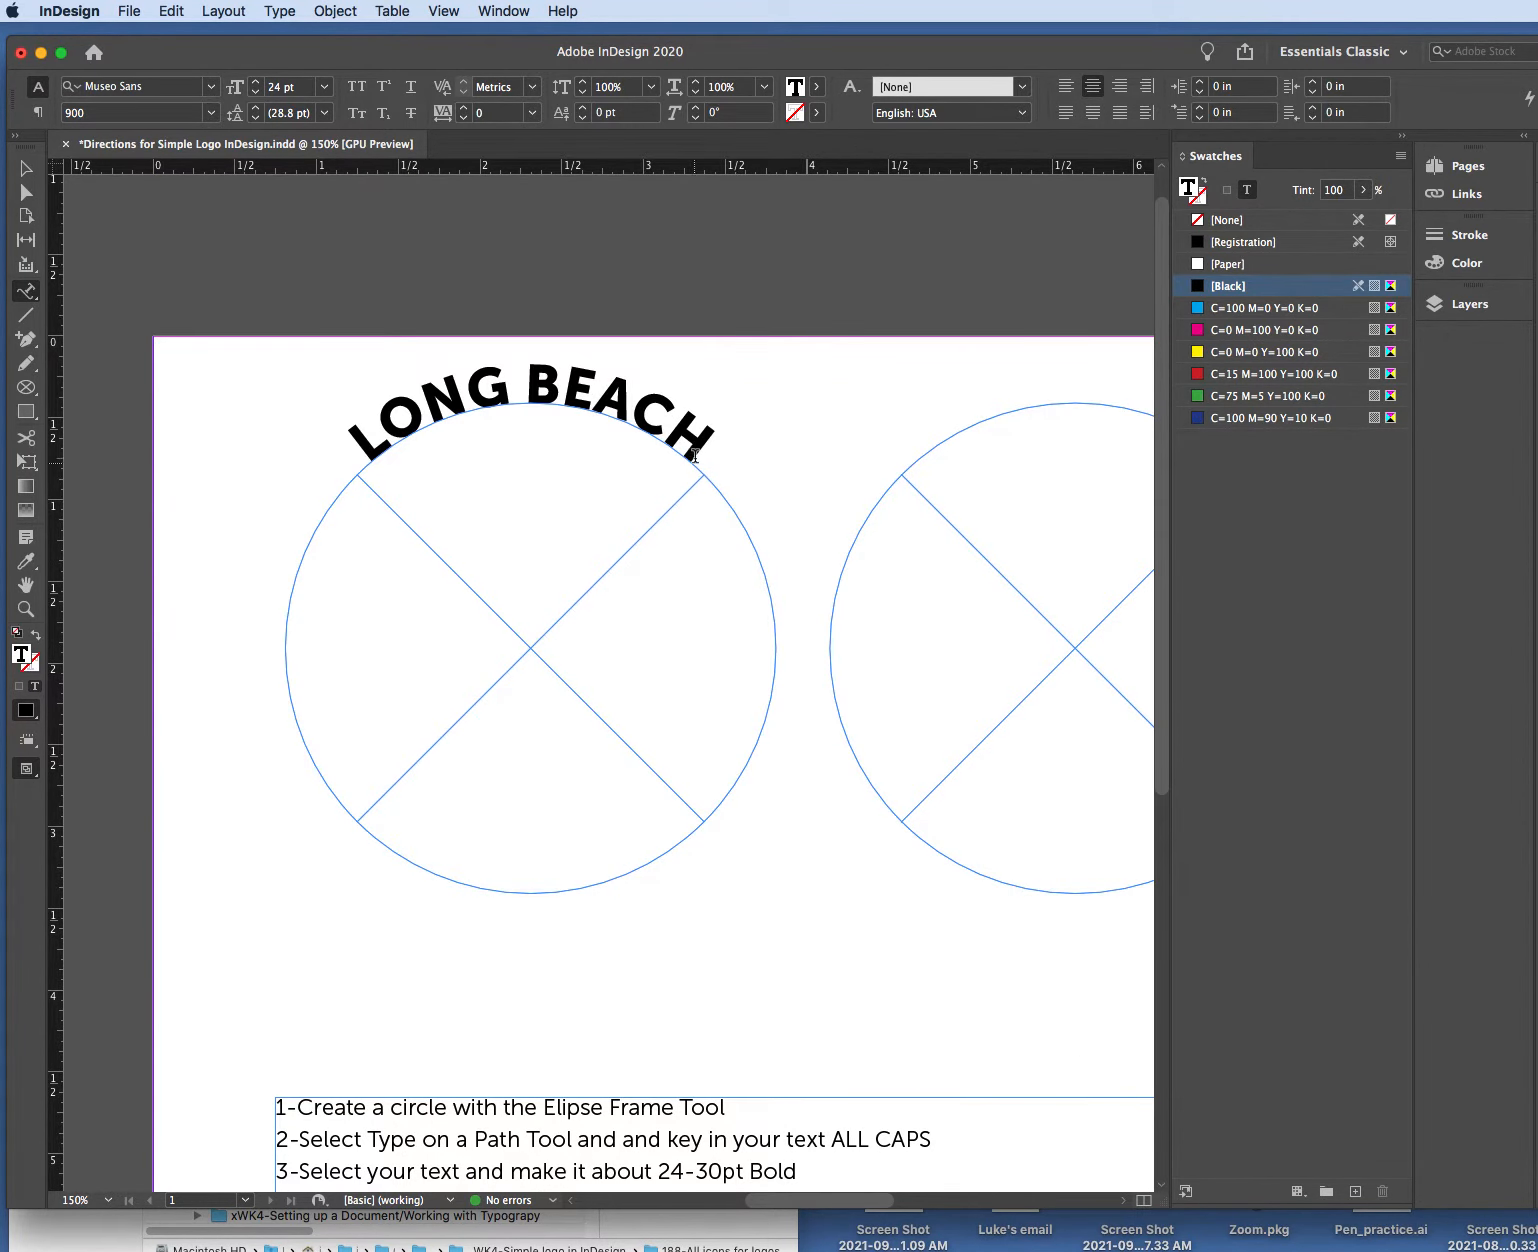
left_click(698, 440)
left_click_drag(690, 433, 345, 440)
left_click(282, 11)
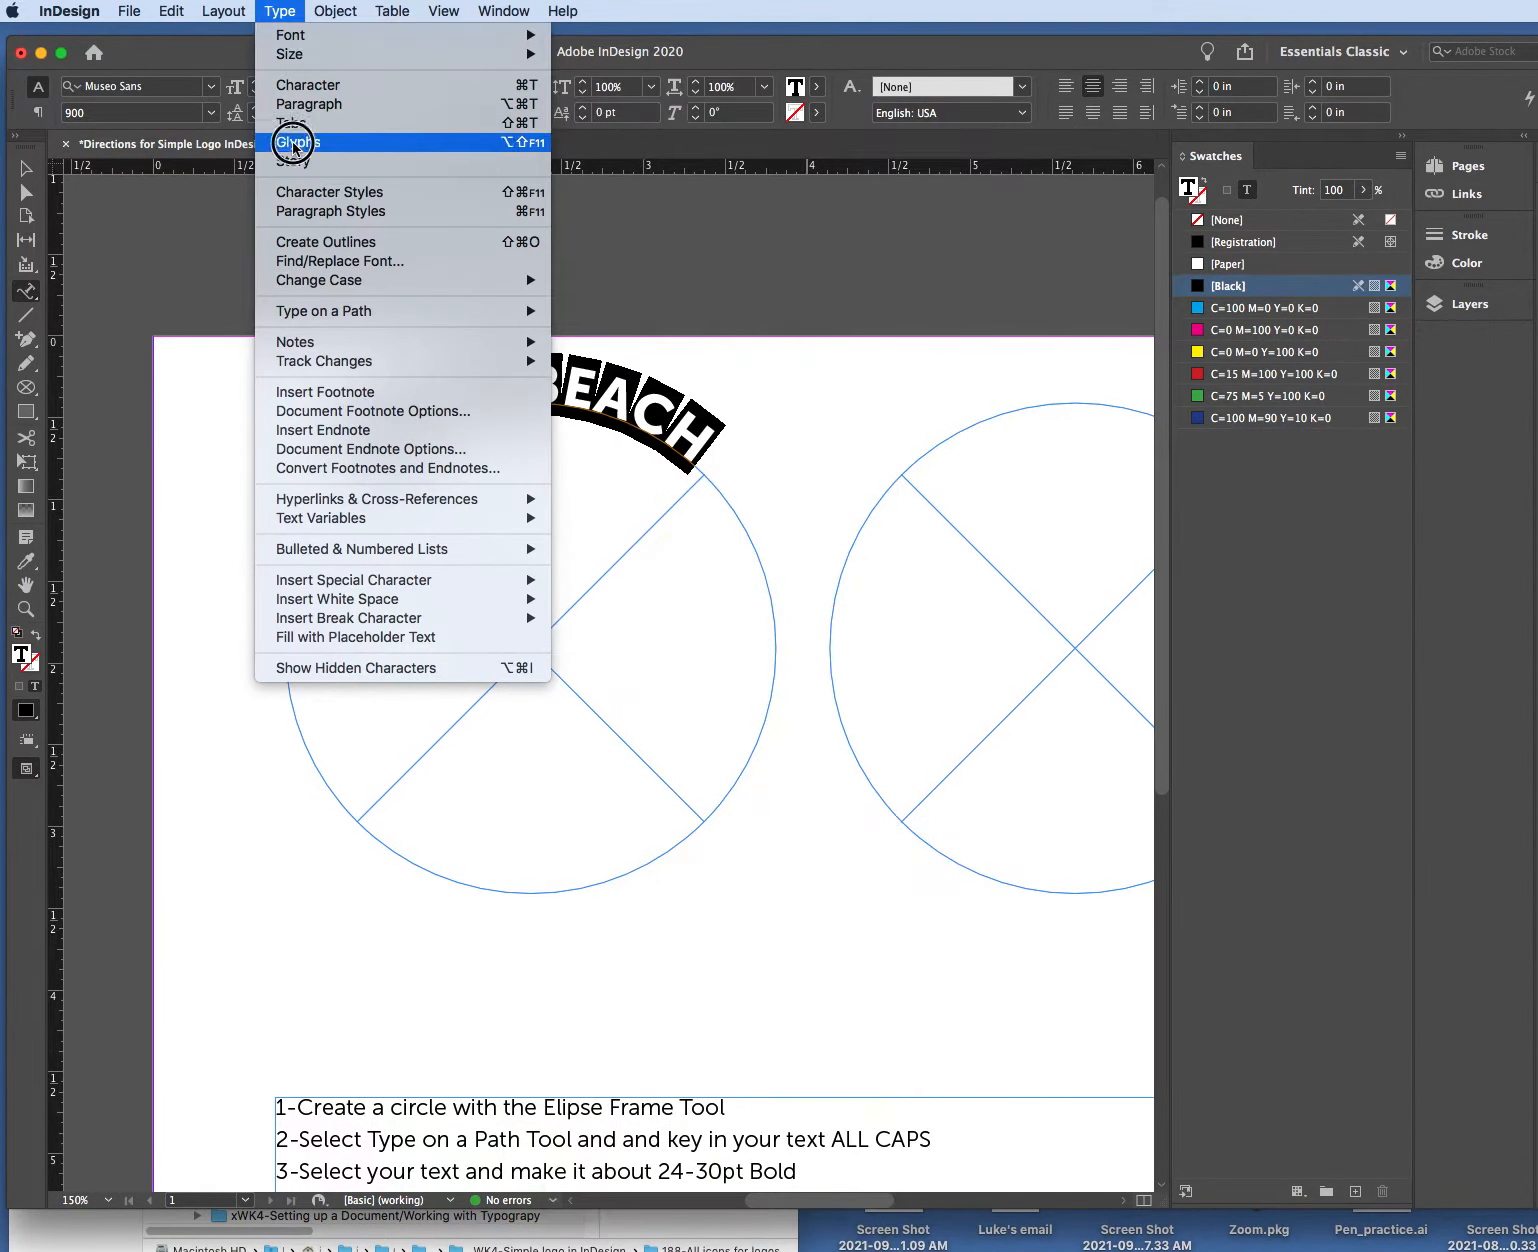
mouse_move(323, 318)
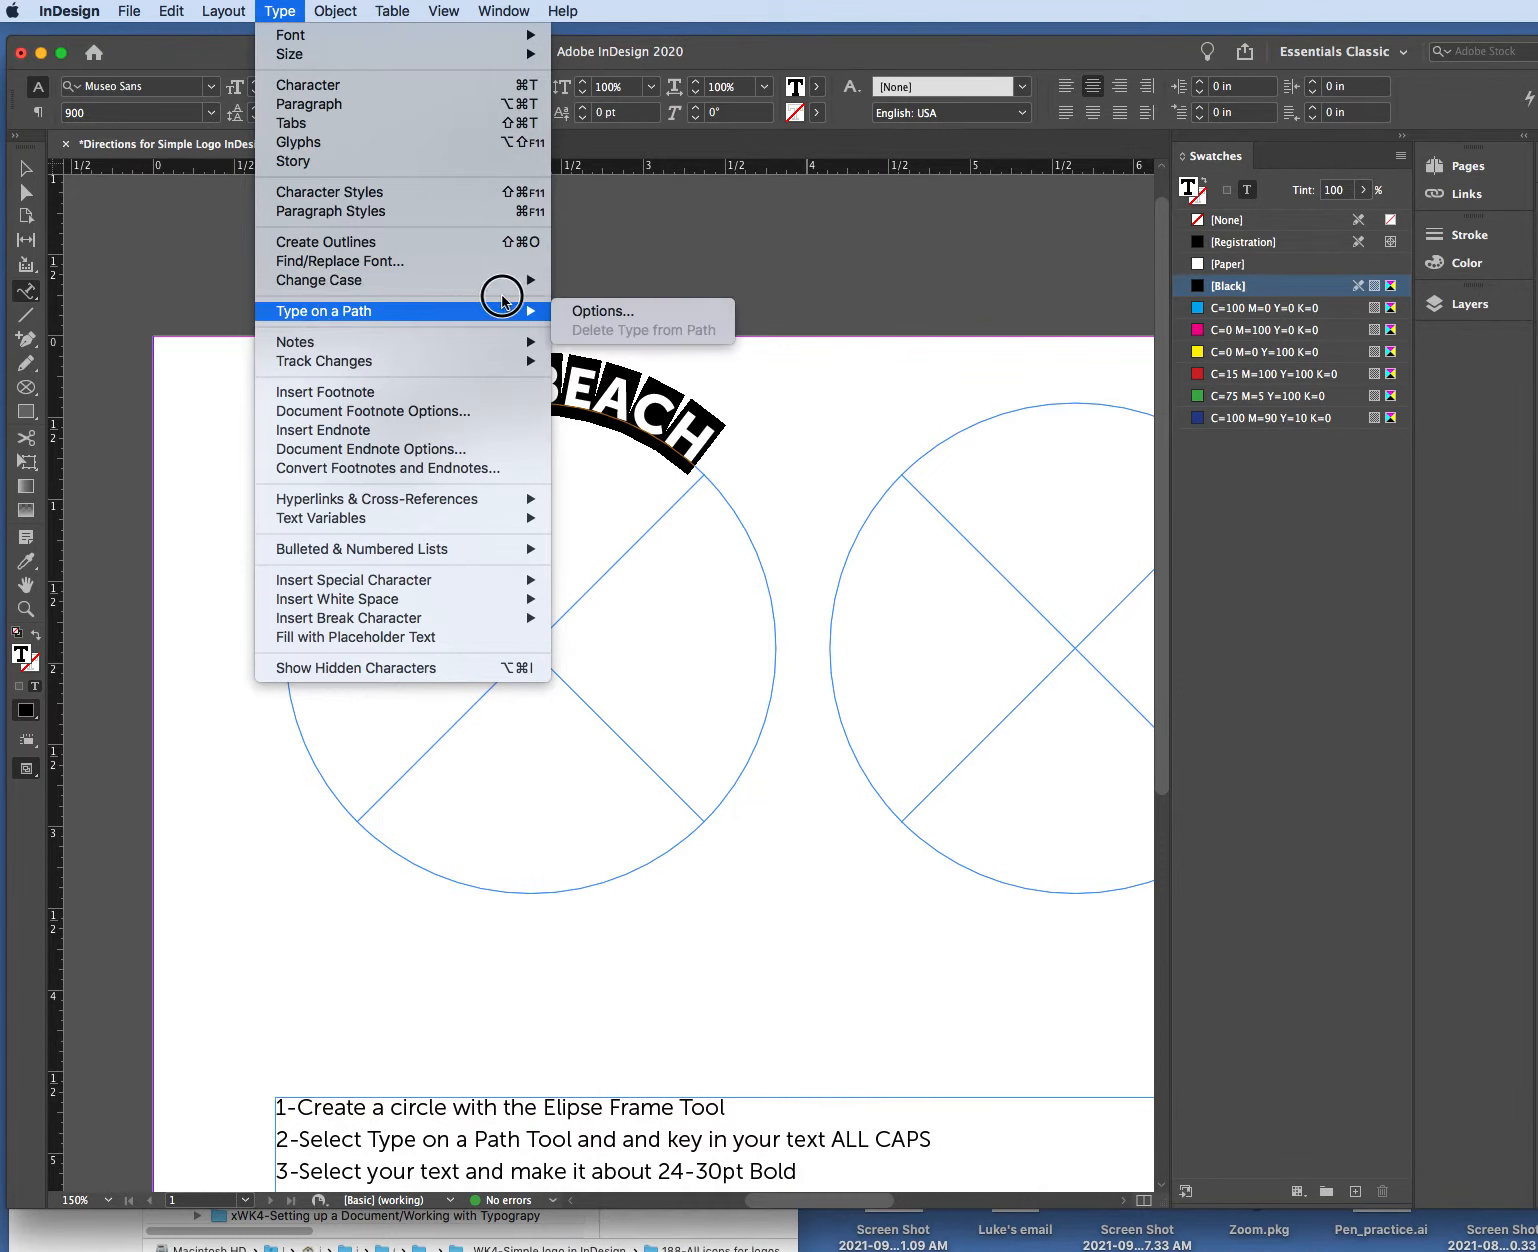
left_click(603, 311)
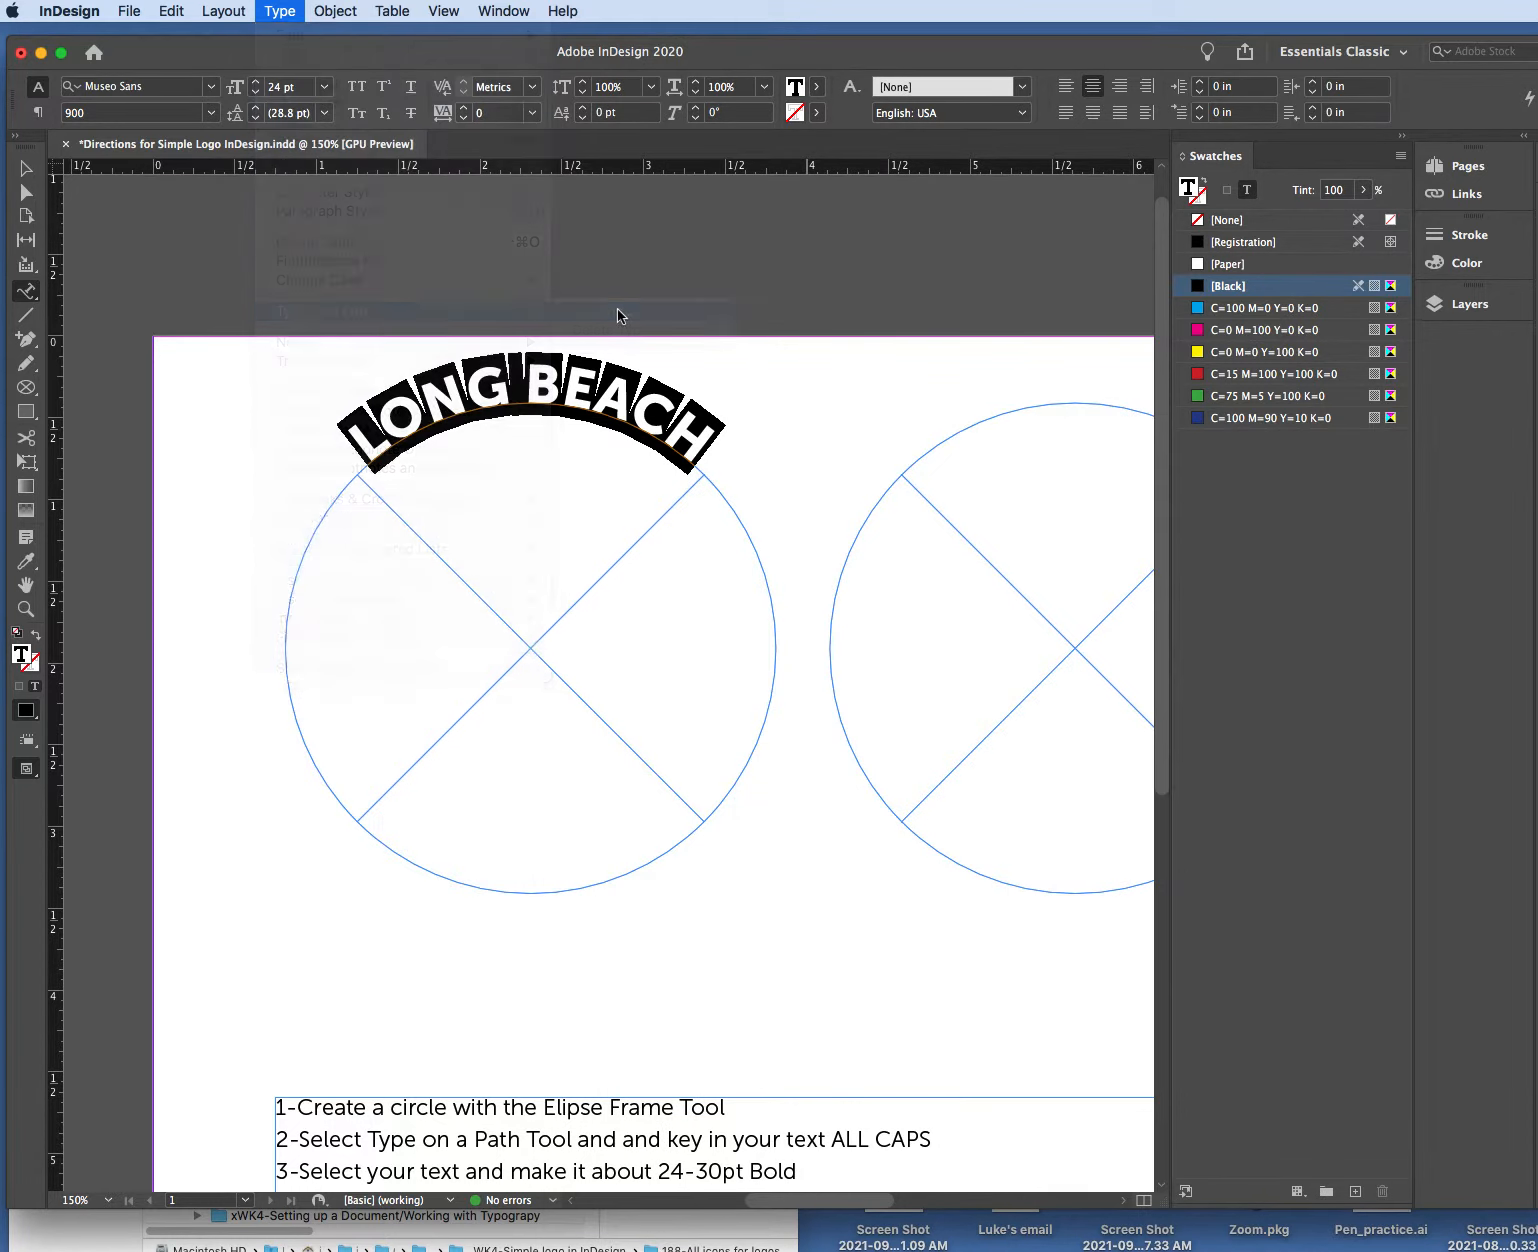
left_click_drag(495, 511, 546, 656)
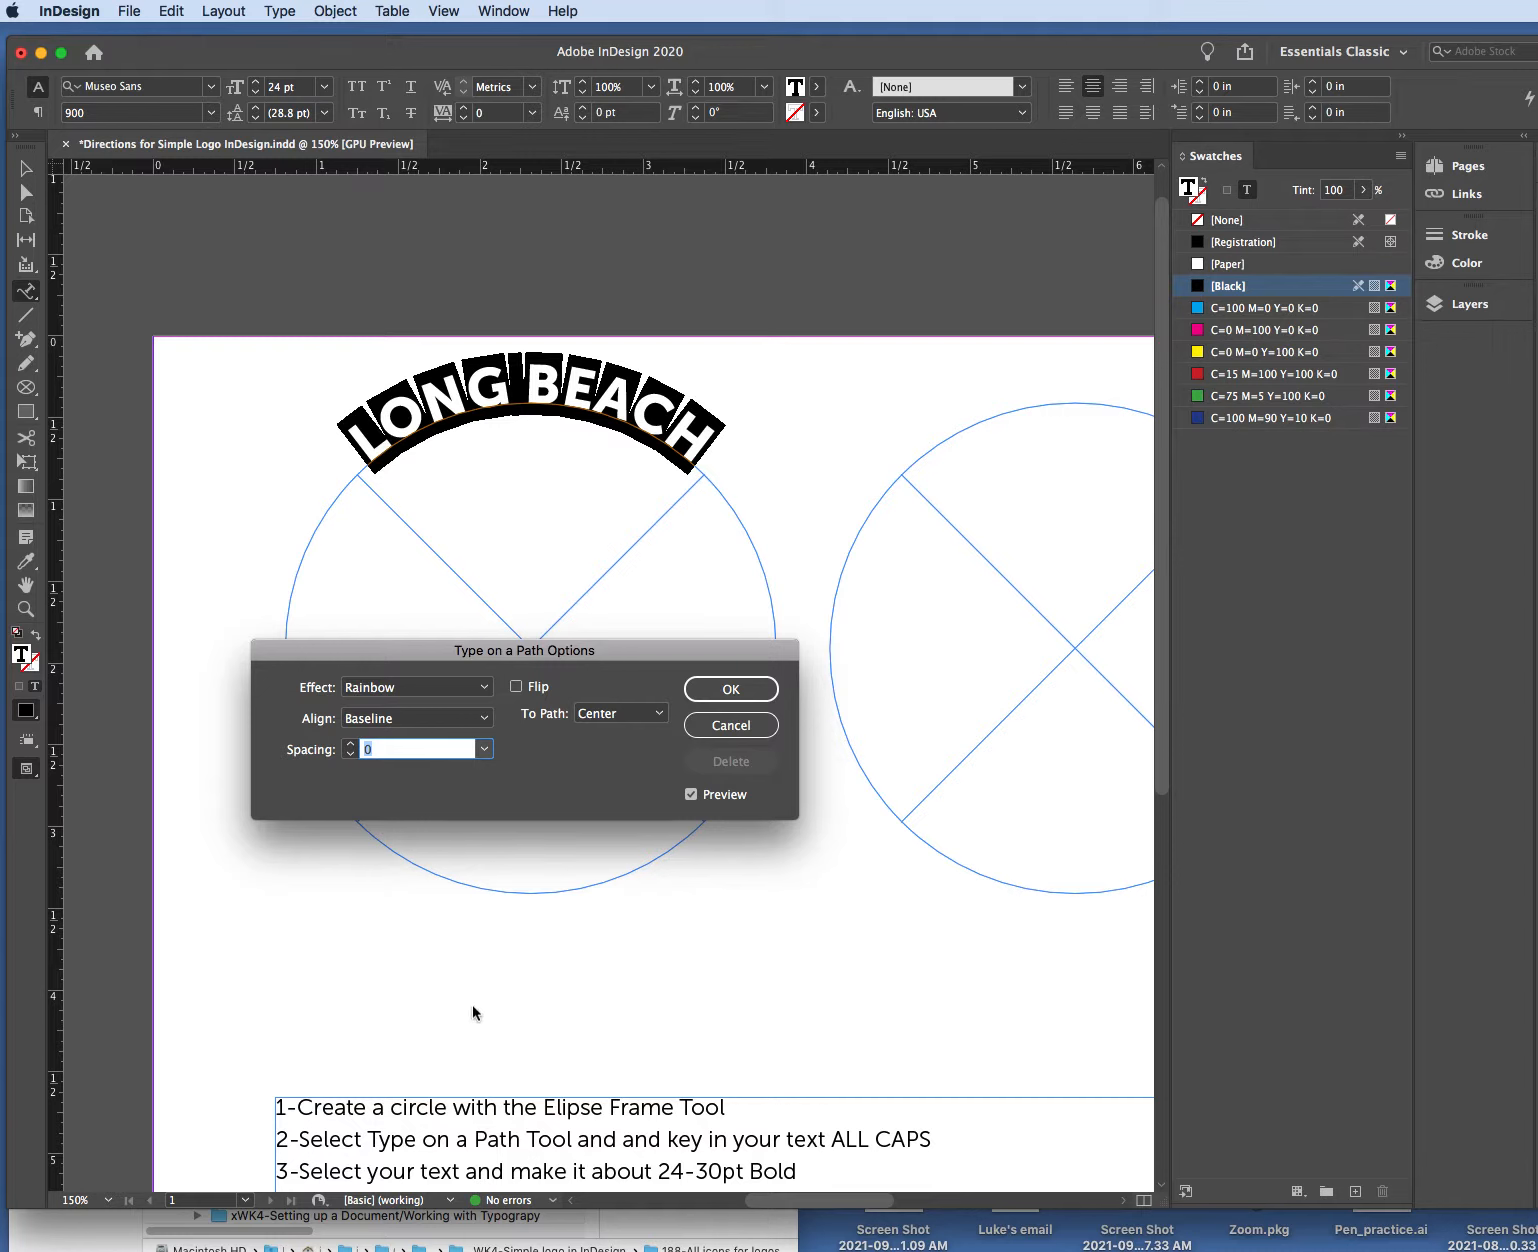
left_click(375, 722)
left_click(393, 738)
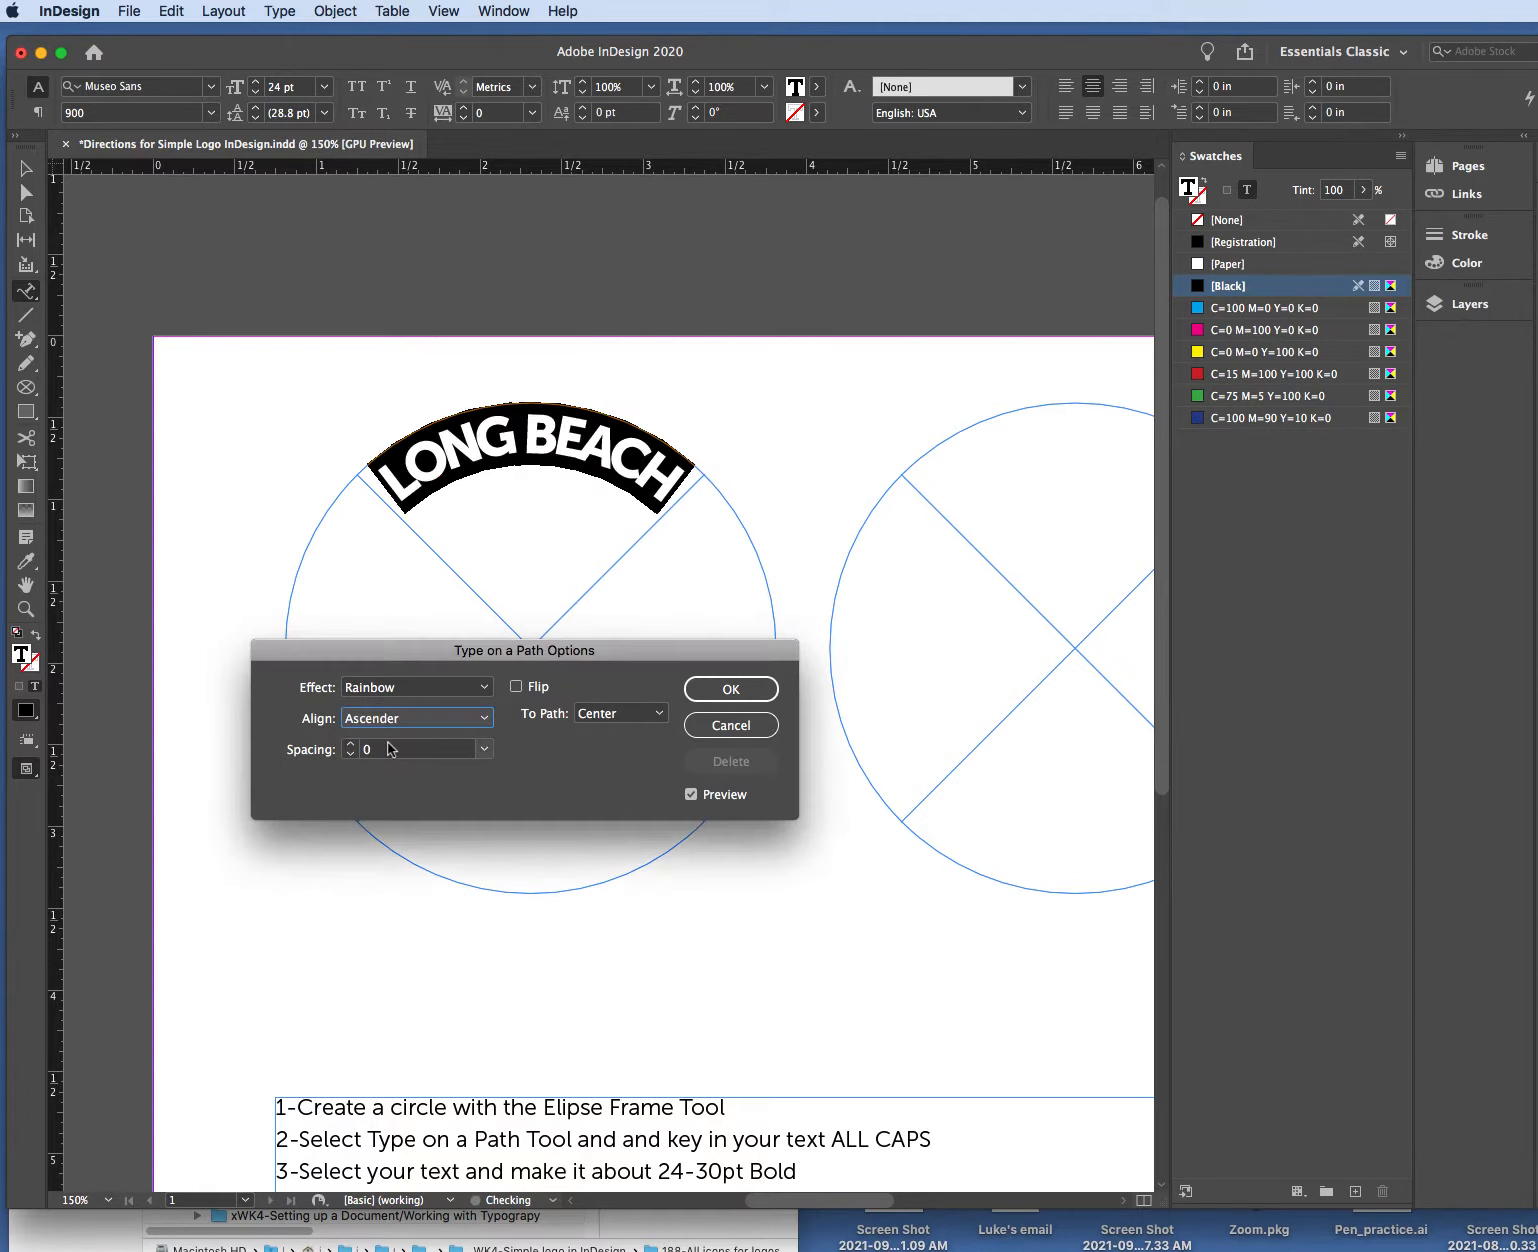
Set the path text's spacing to -30 and apply the Type on a Path options.
left_click(483, 750)
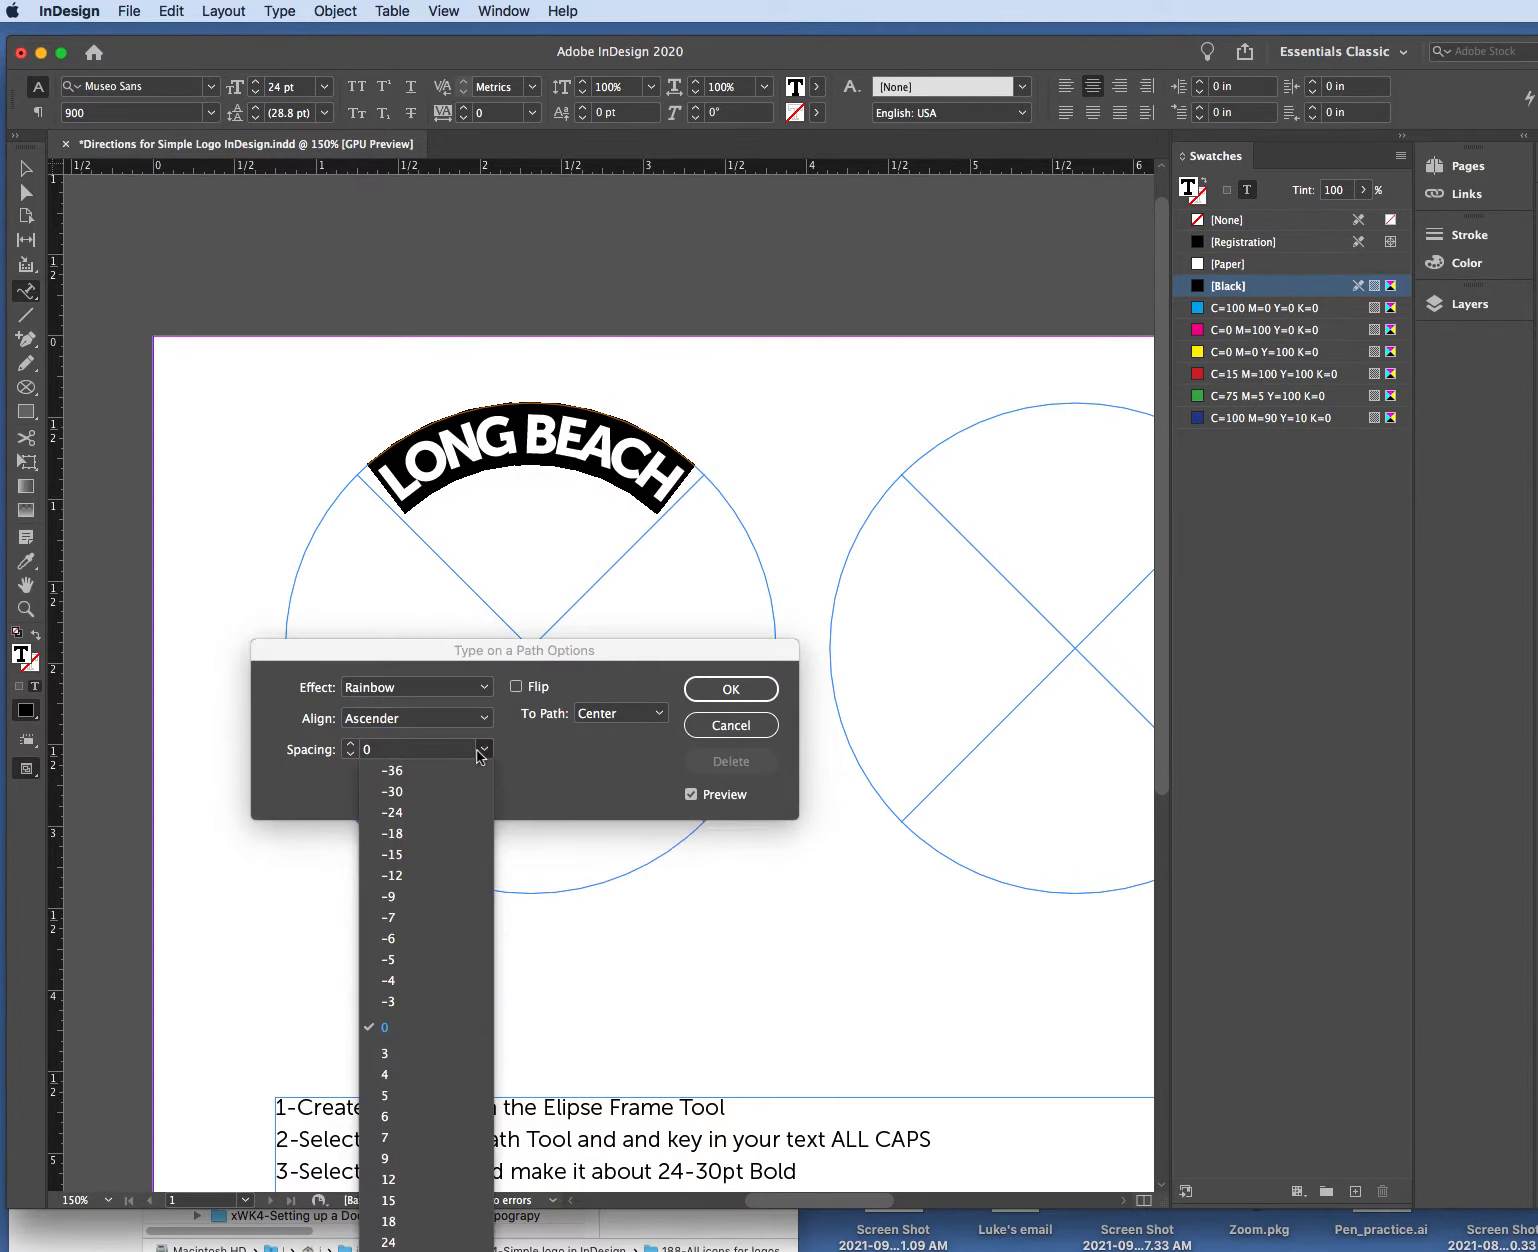
left_click(389, 791)
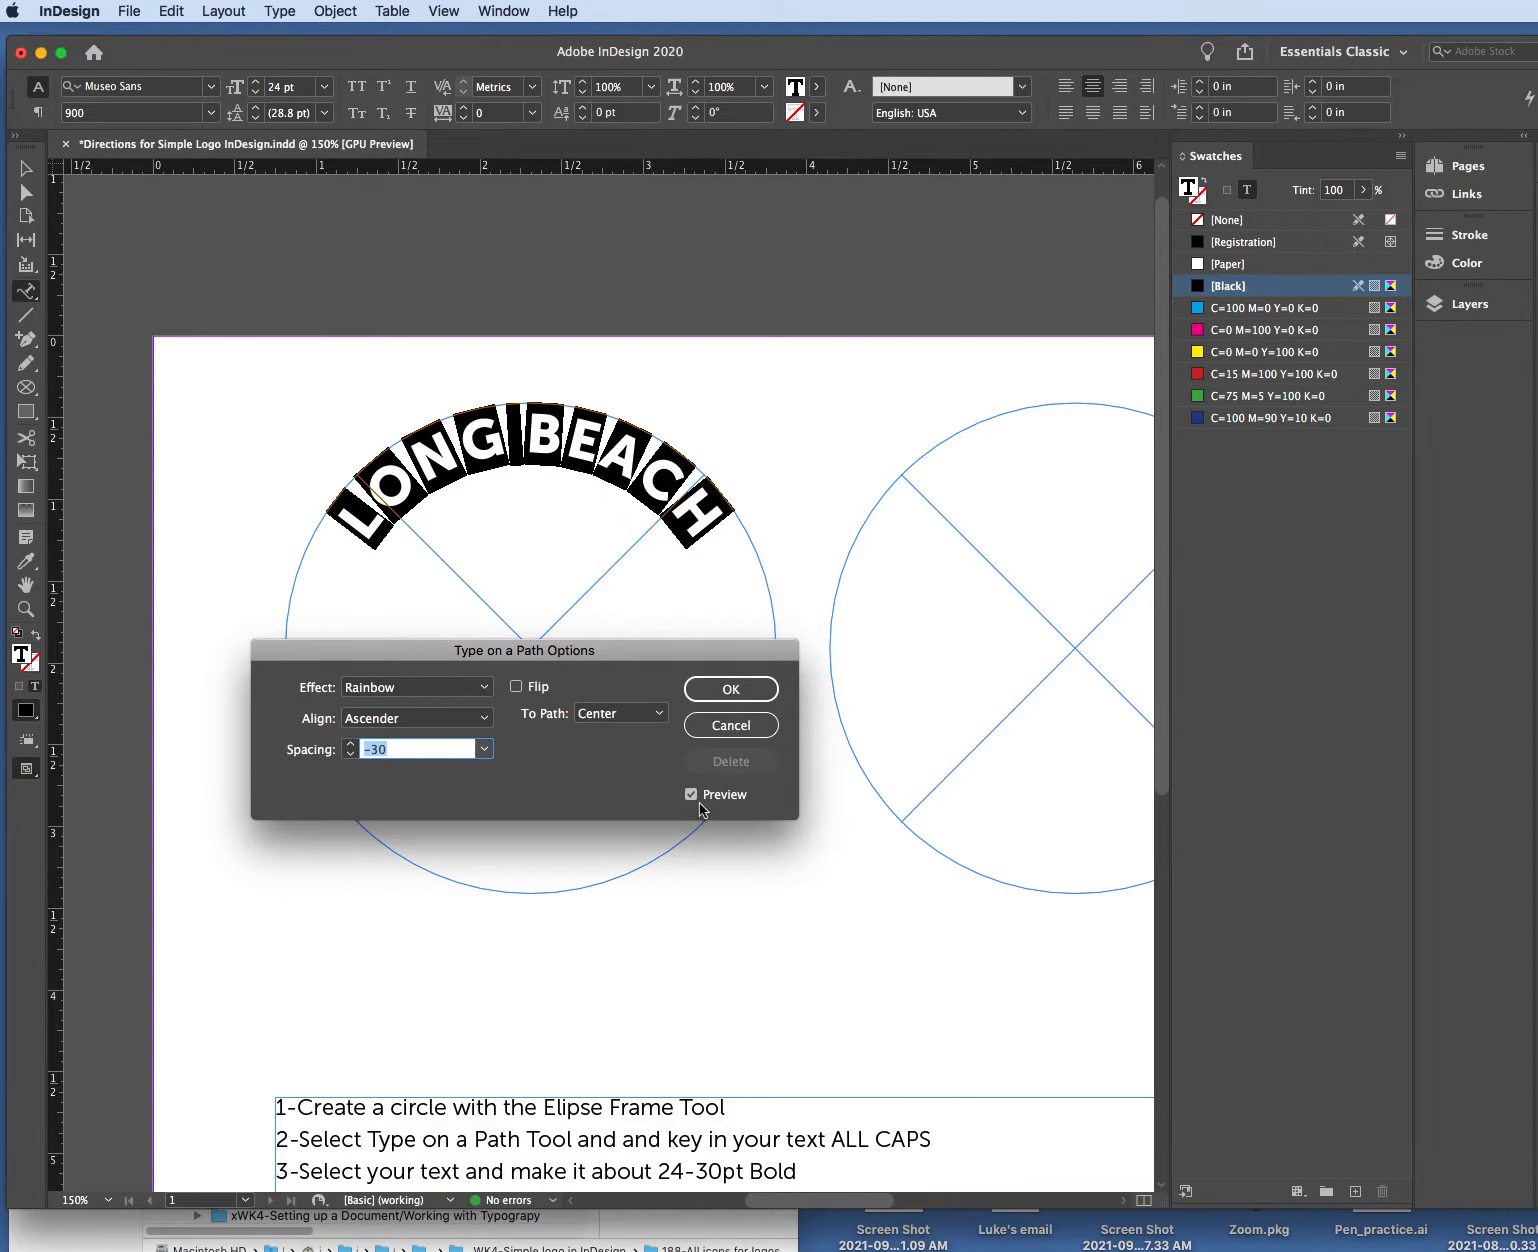
left_click(729, 688)
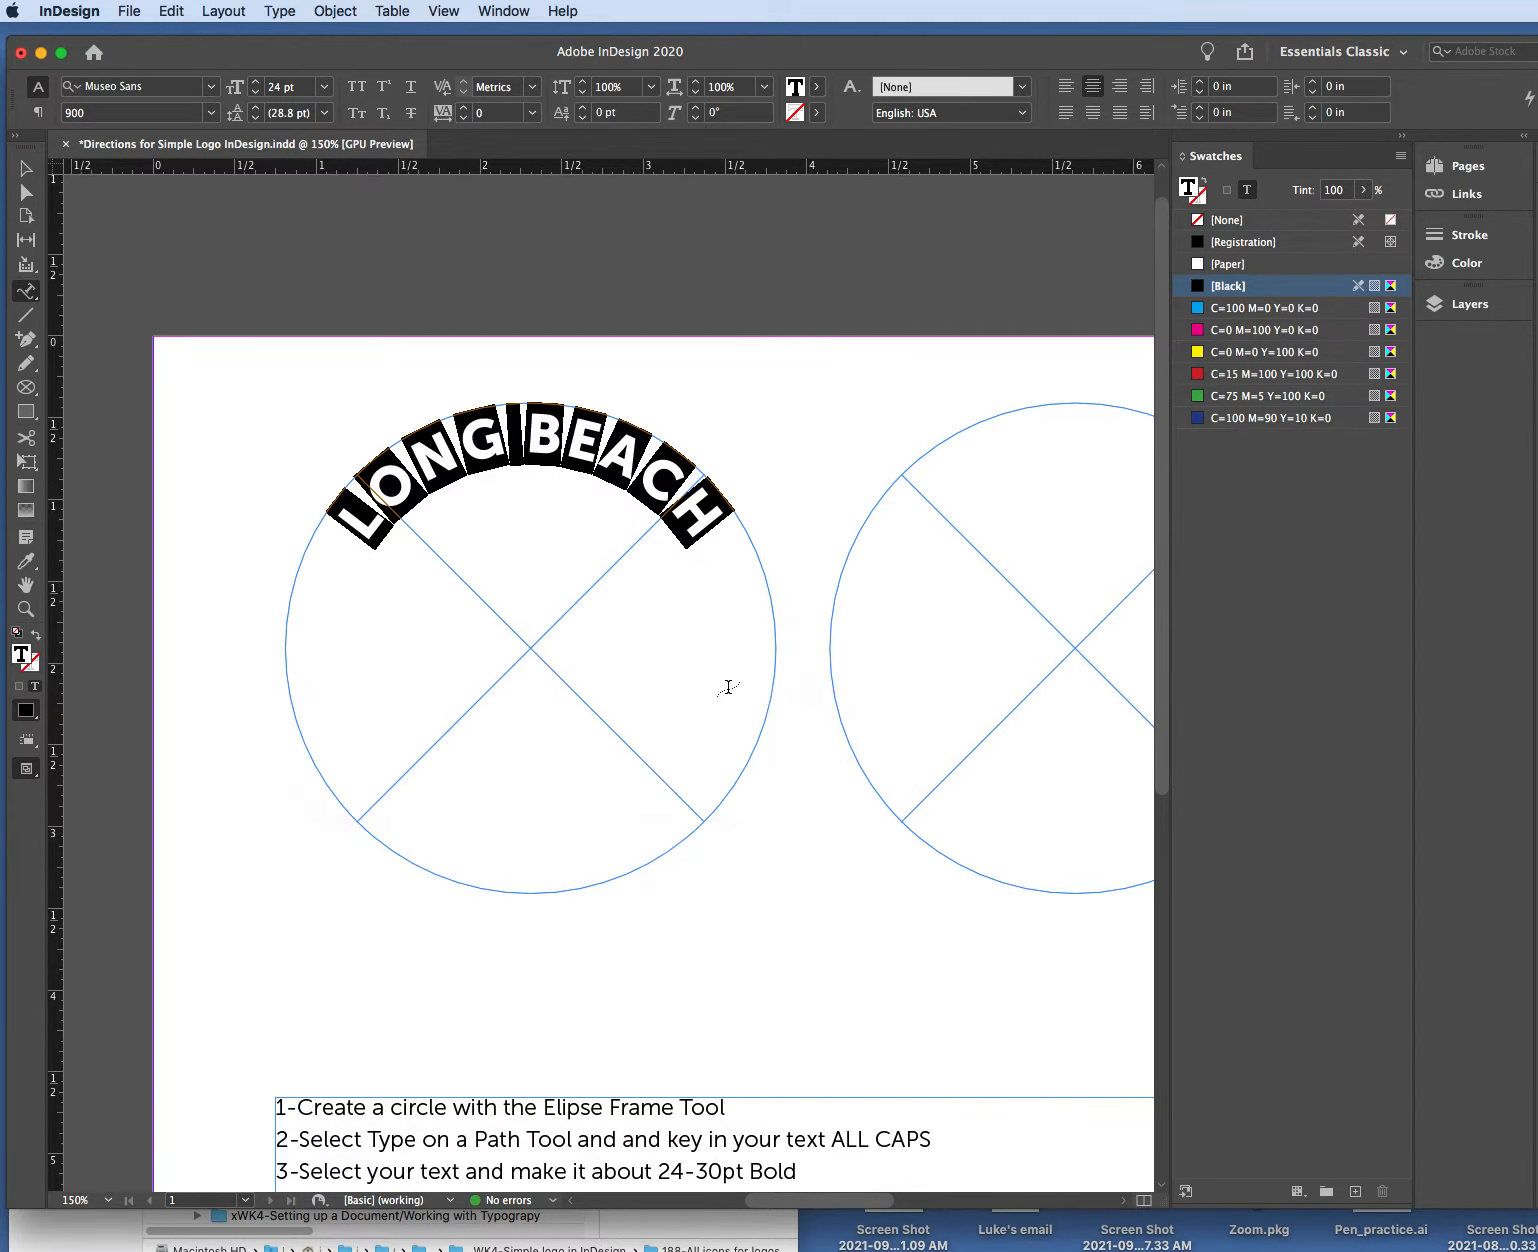
Check direction 8, reselect the whole LONG BEACH text, and change its Type on a Path spacing to -36.
scroll(762, 910, "down", 5)
scroll(765, 906, "down", 3)
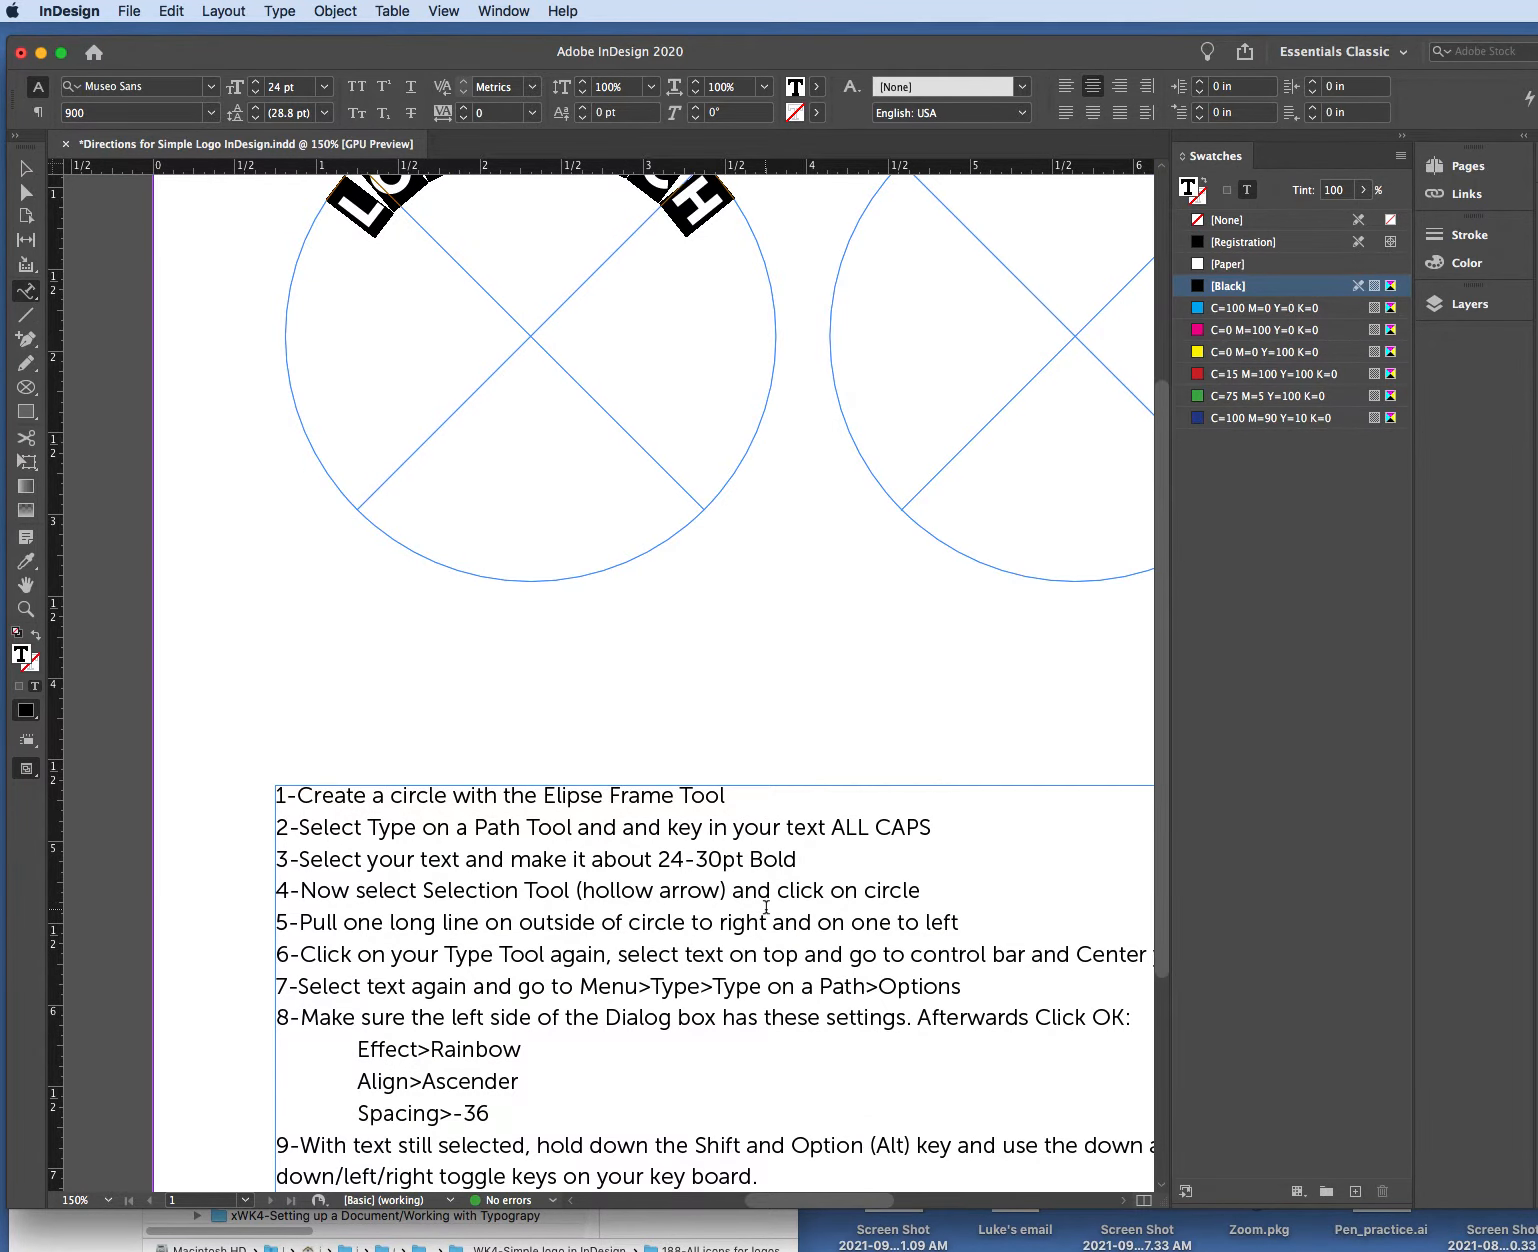
scroll(672, 957, "up", 10)
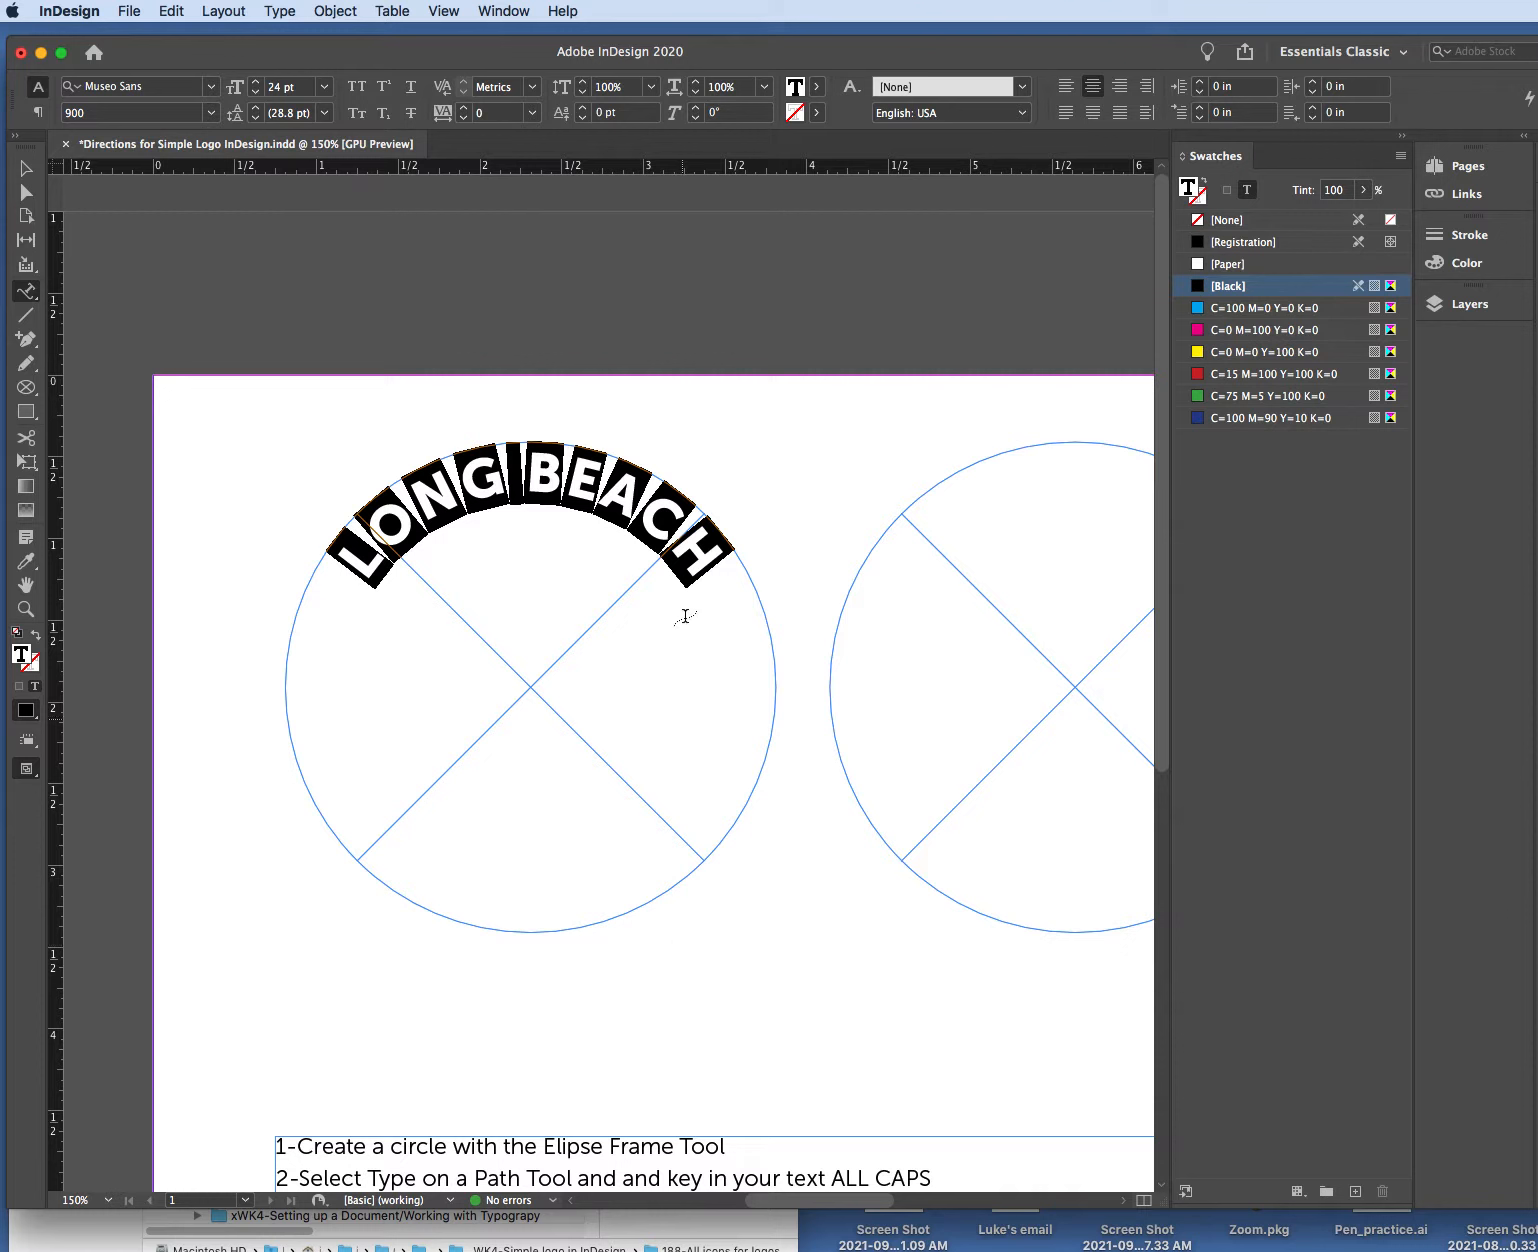
left_click(716, 568)
left_click_drag(721, 570, 323, 588)
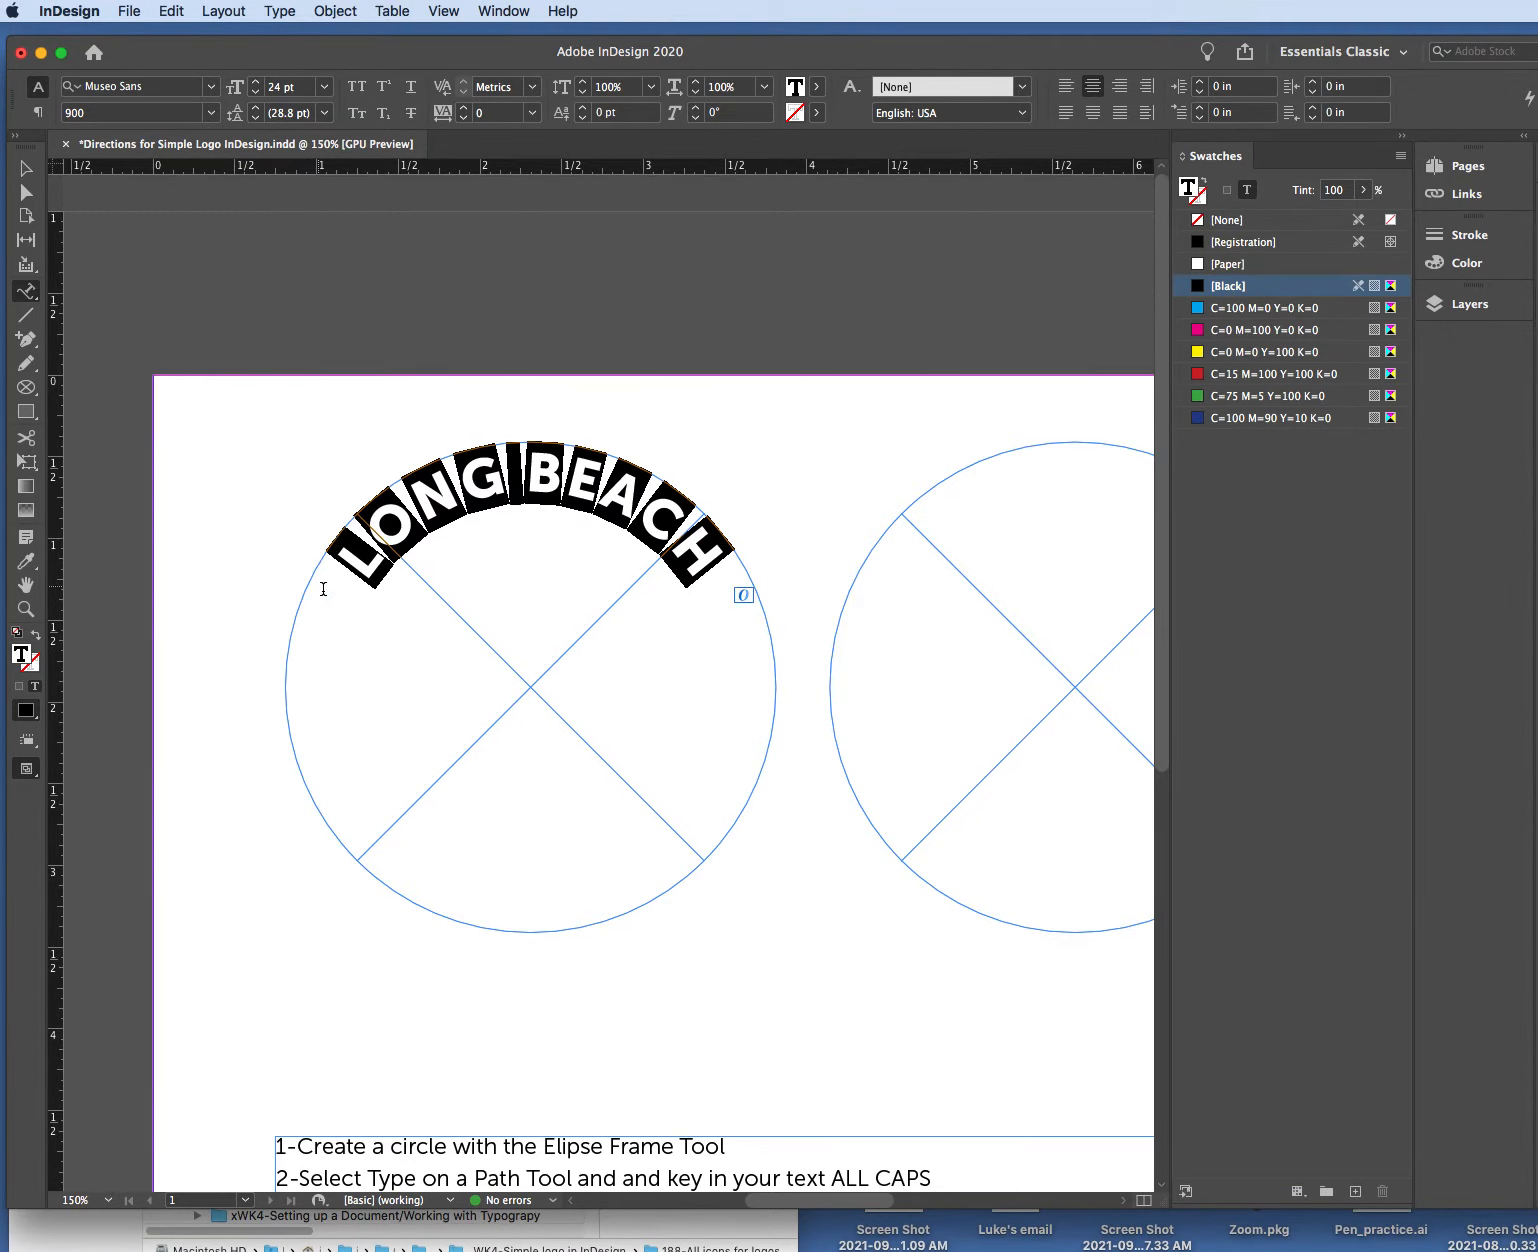
left_click(279, 11)
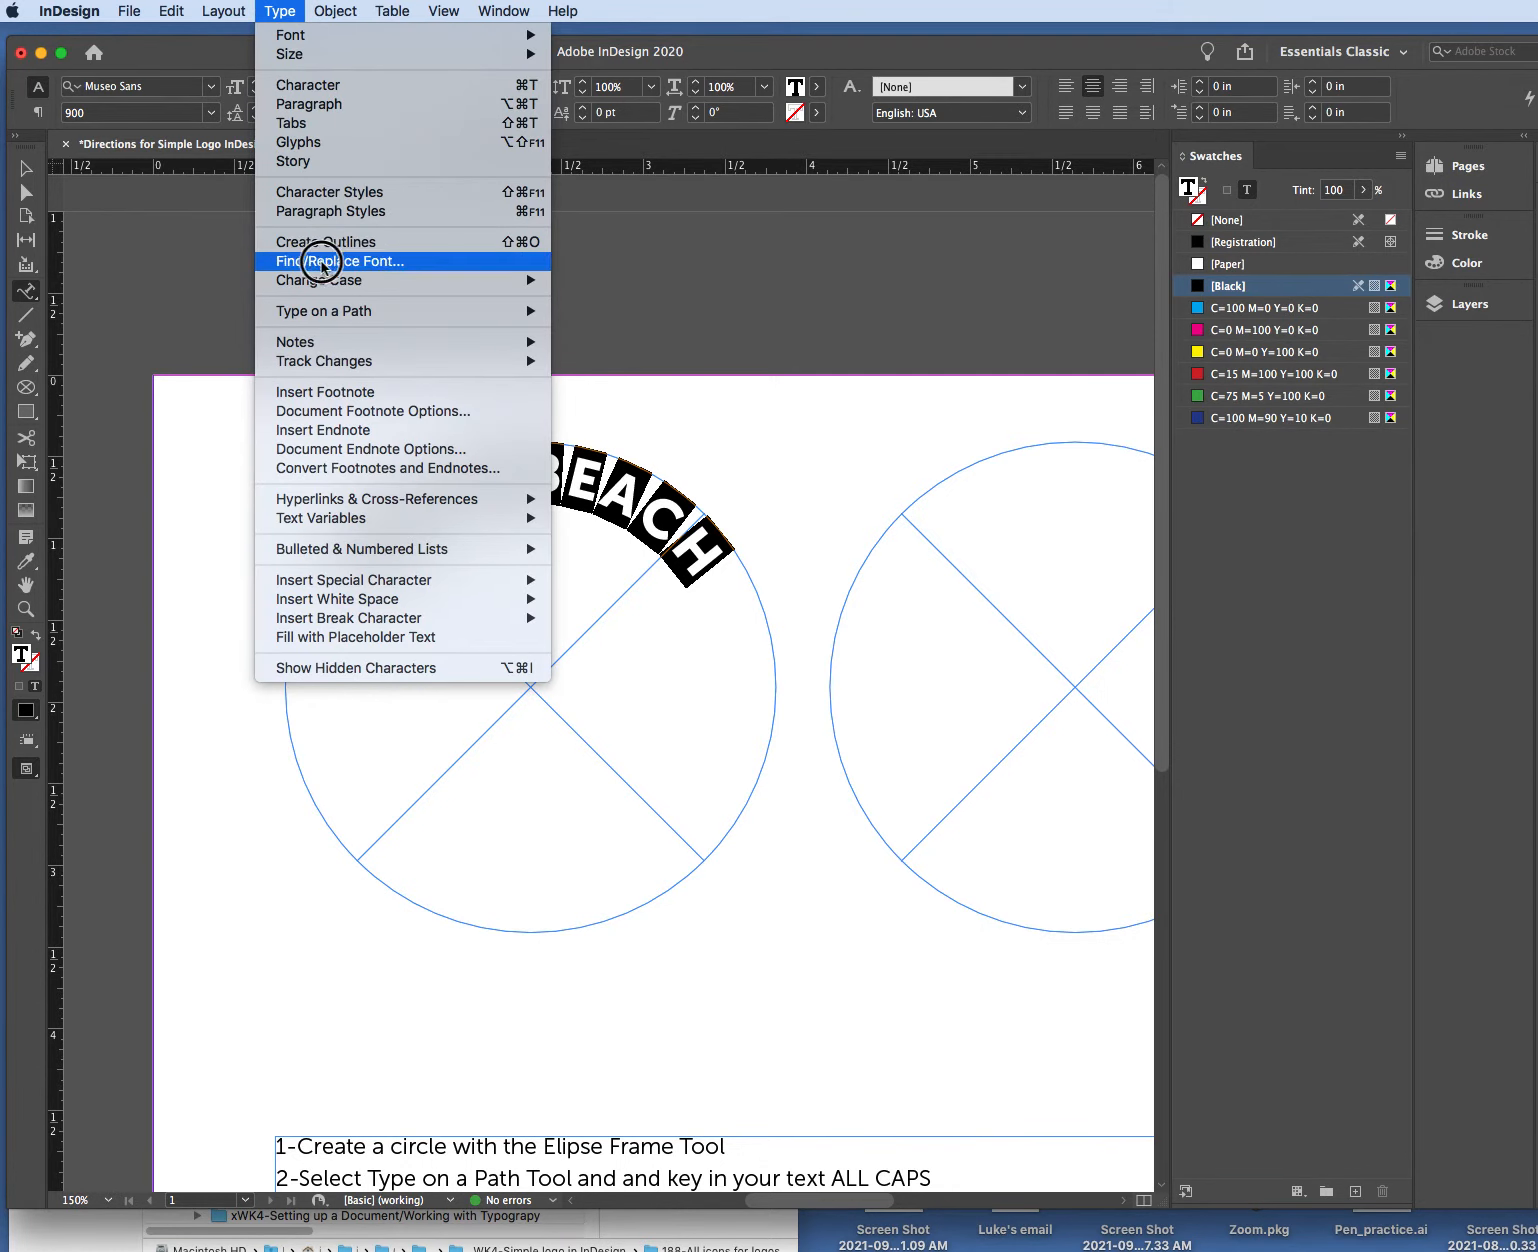
mouse_move(331, 313)
left_click(571, 310)
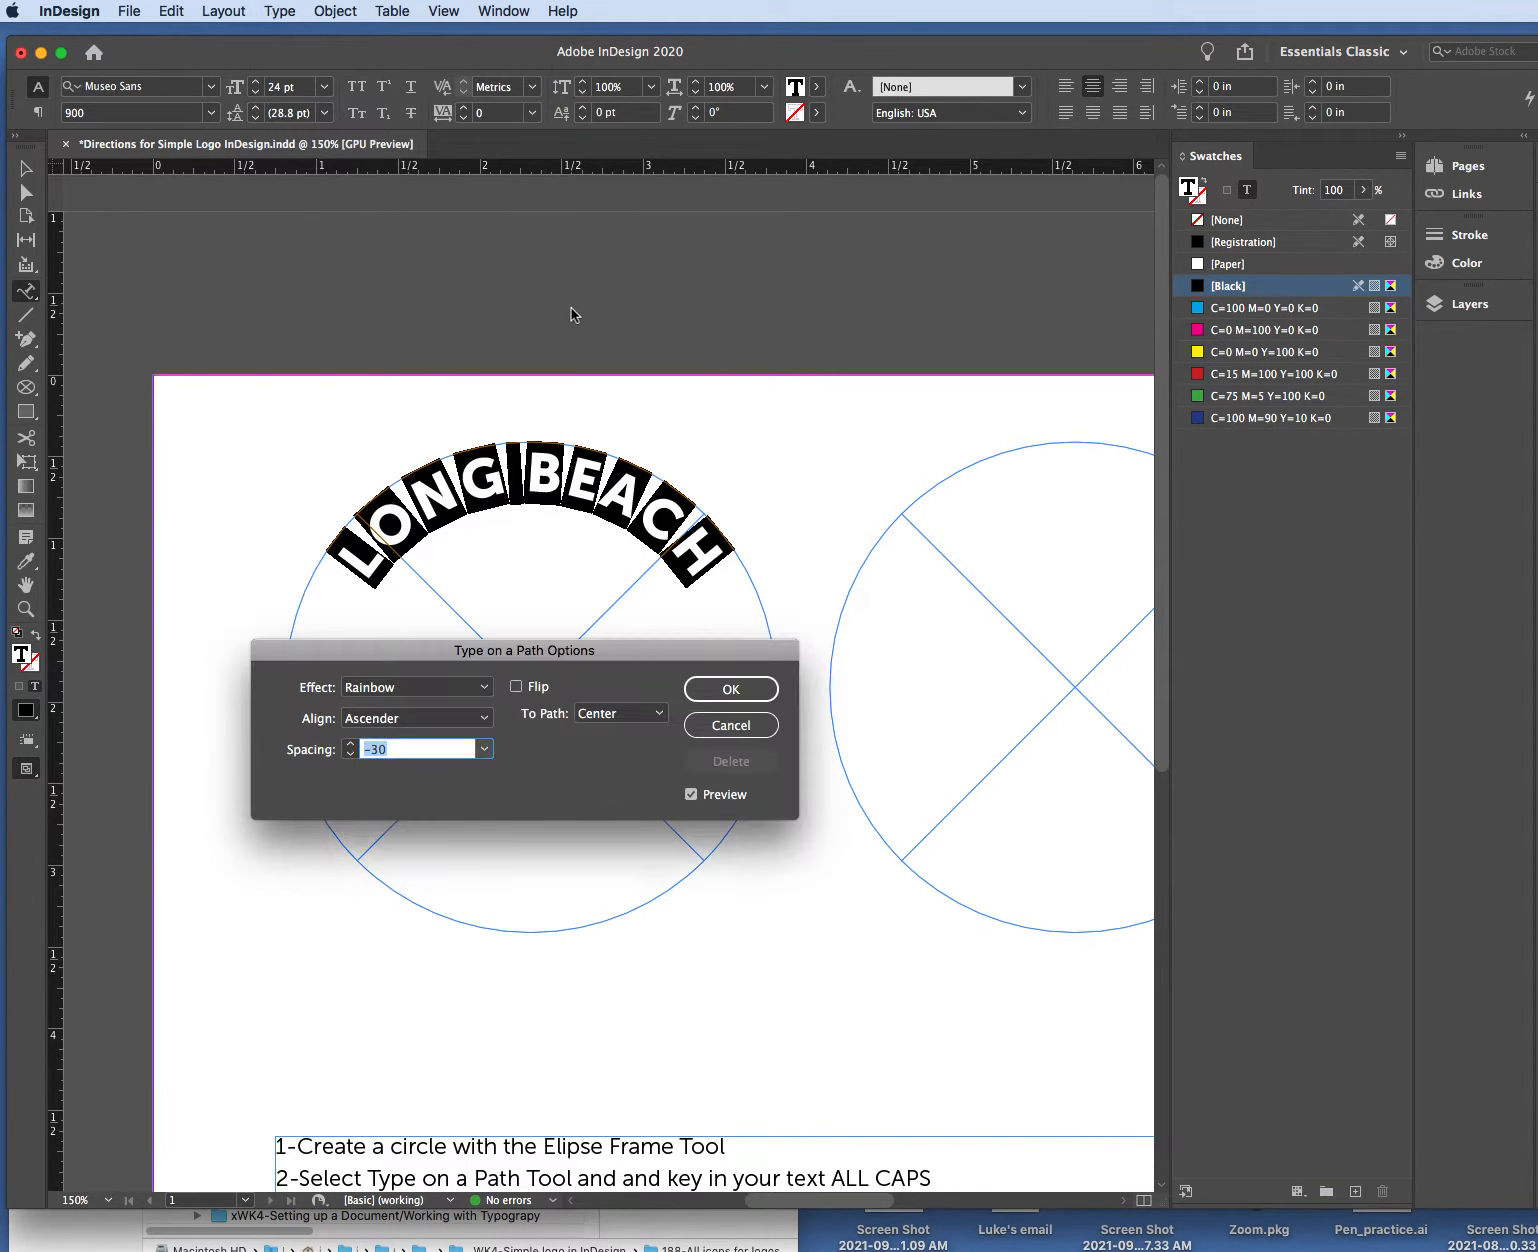
left_click(484, 749)
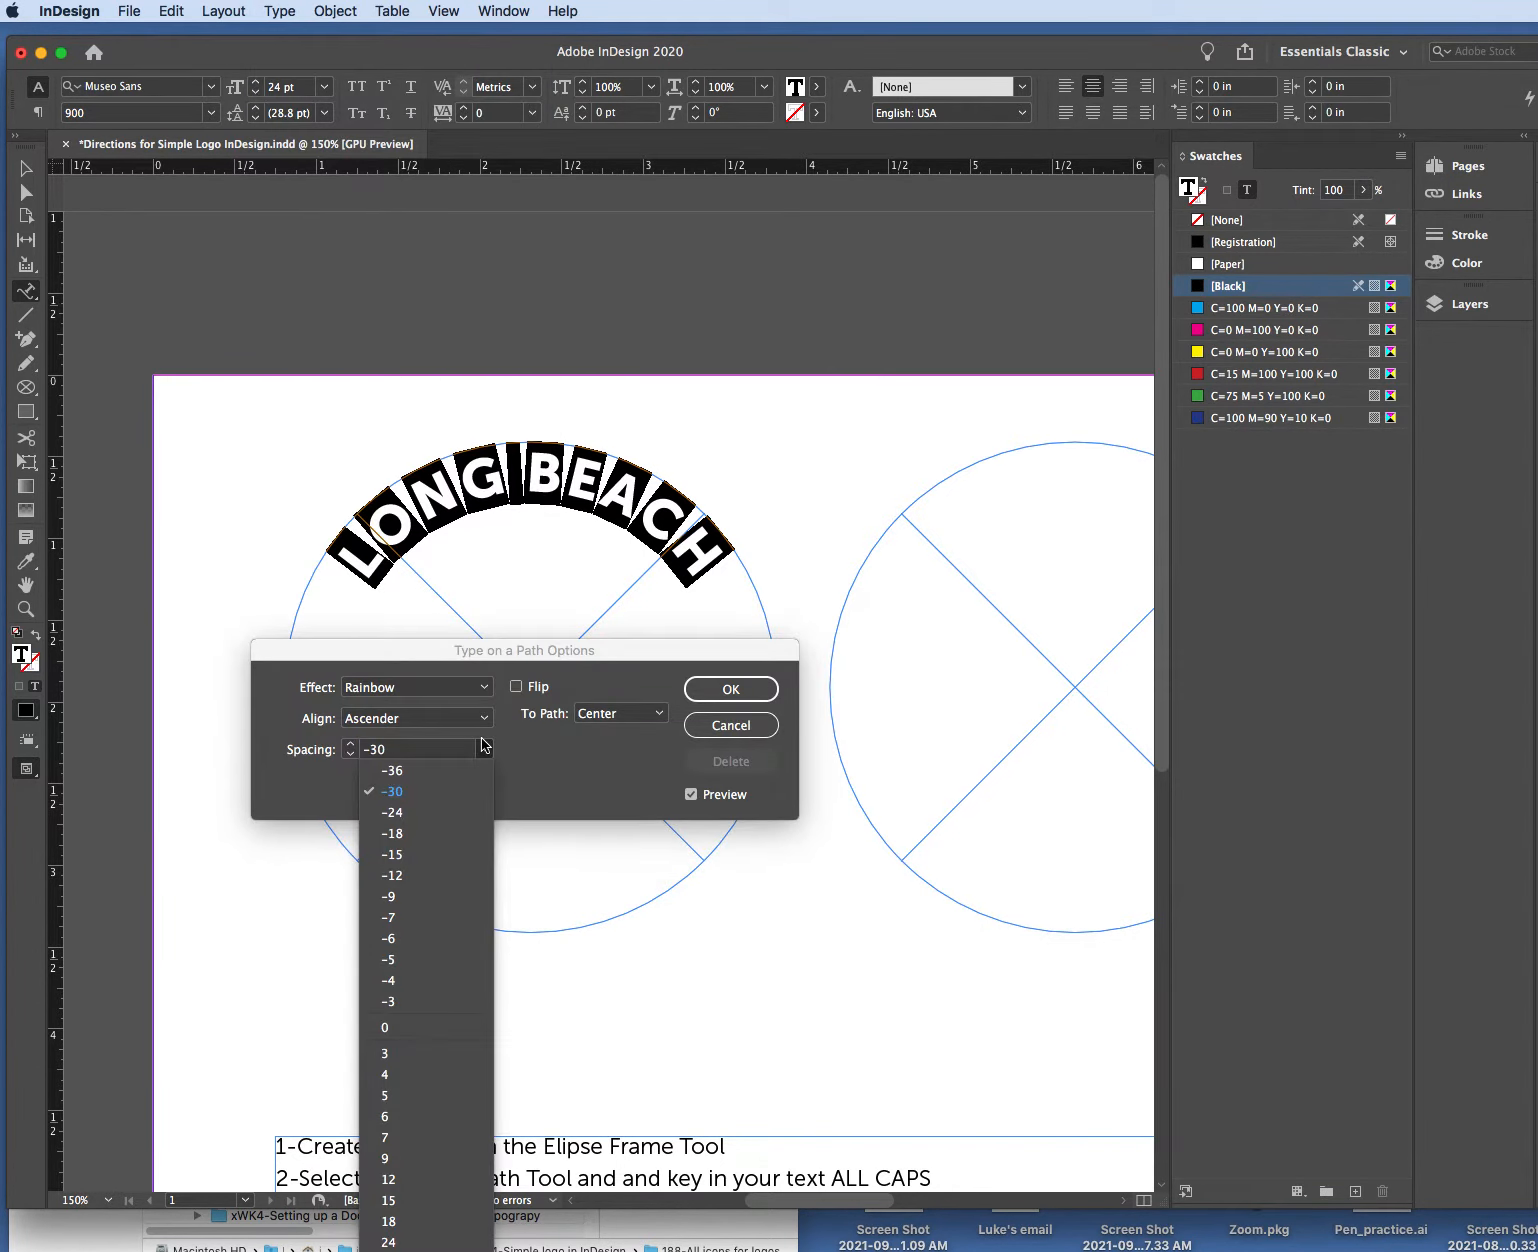
left_click(412, 790)
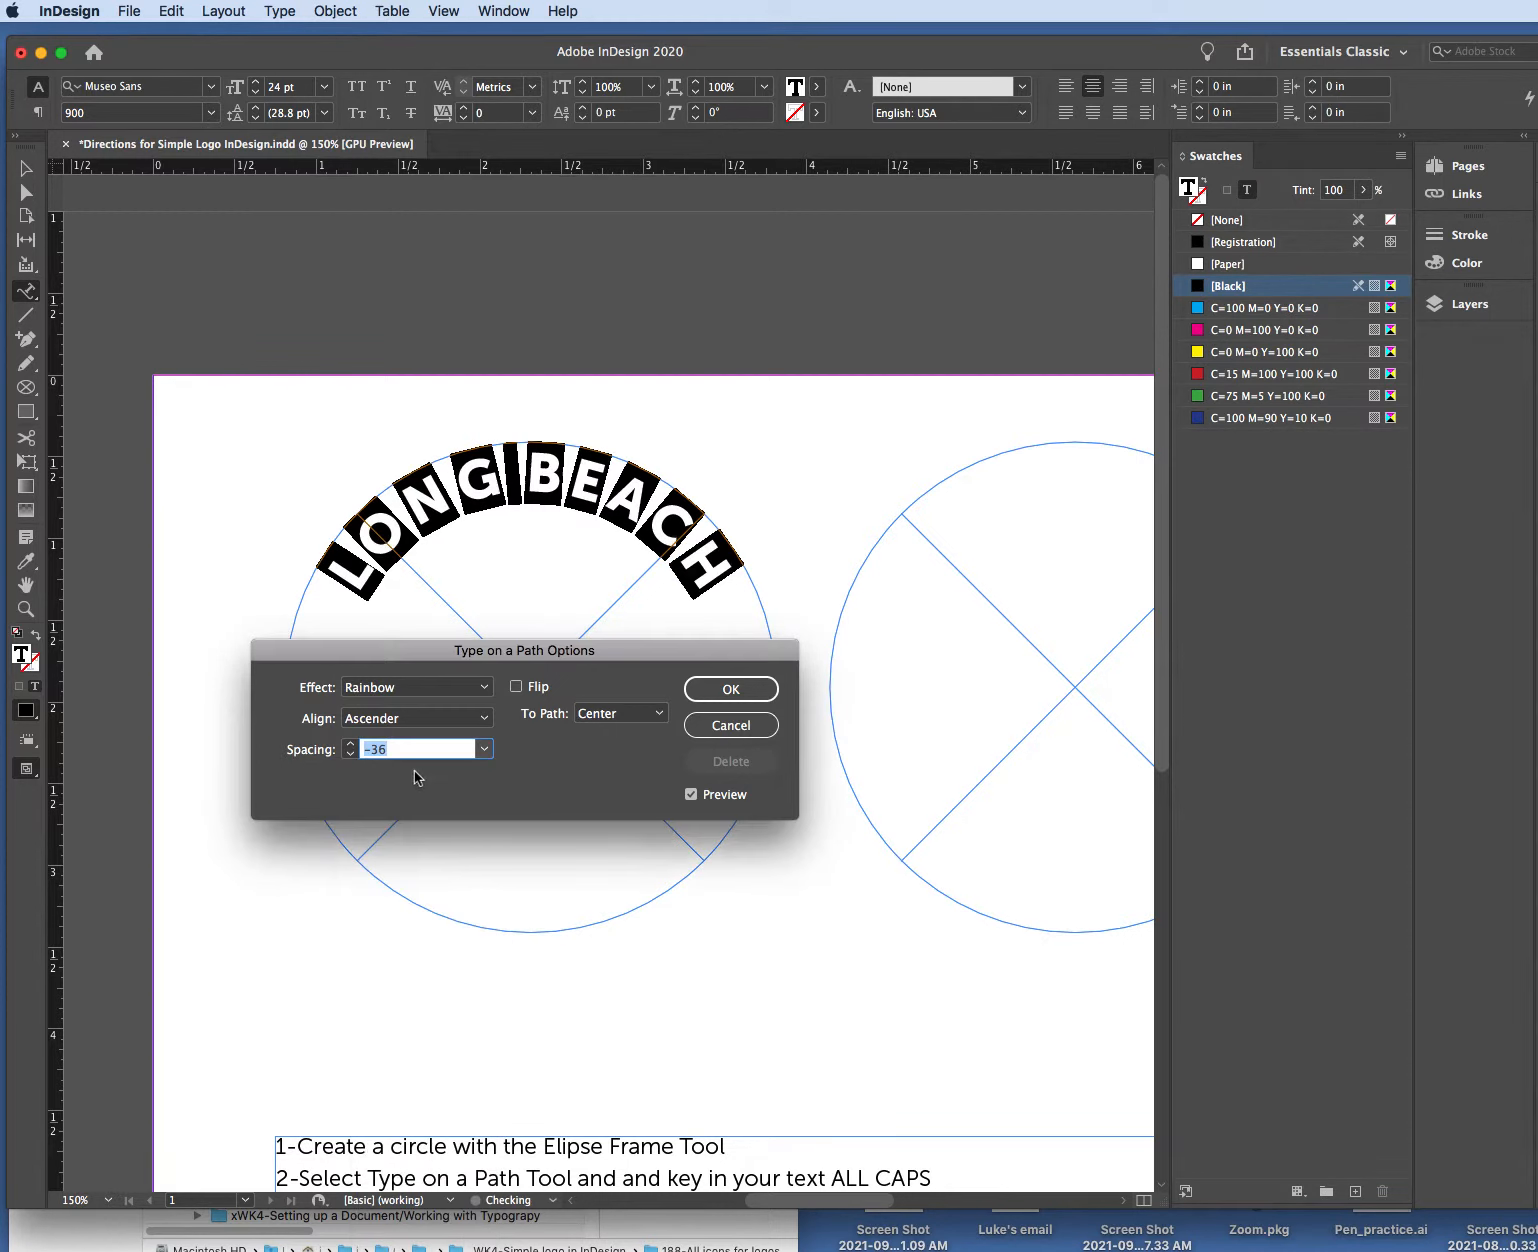
left_click(740, 689)
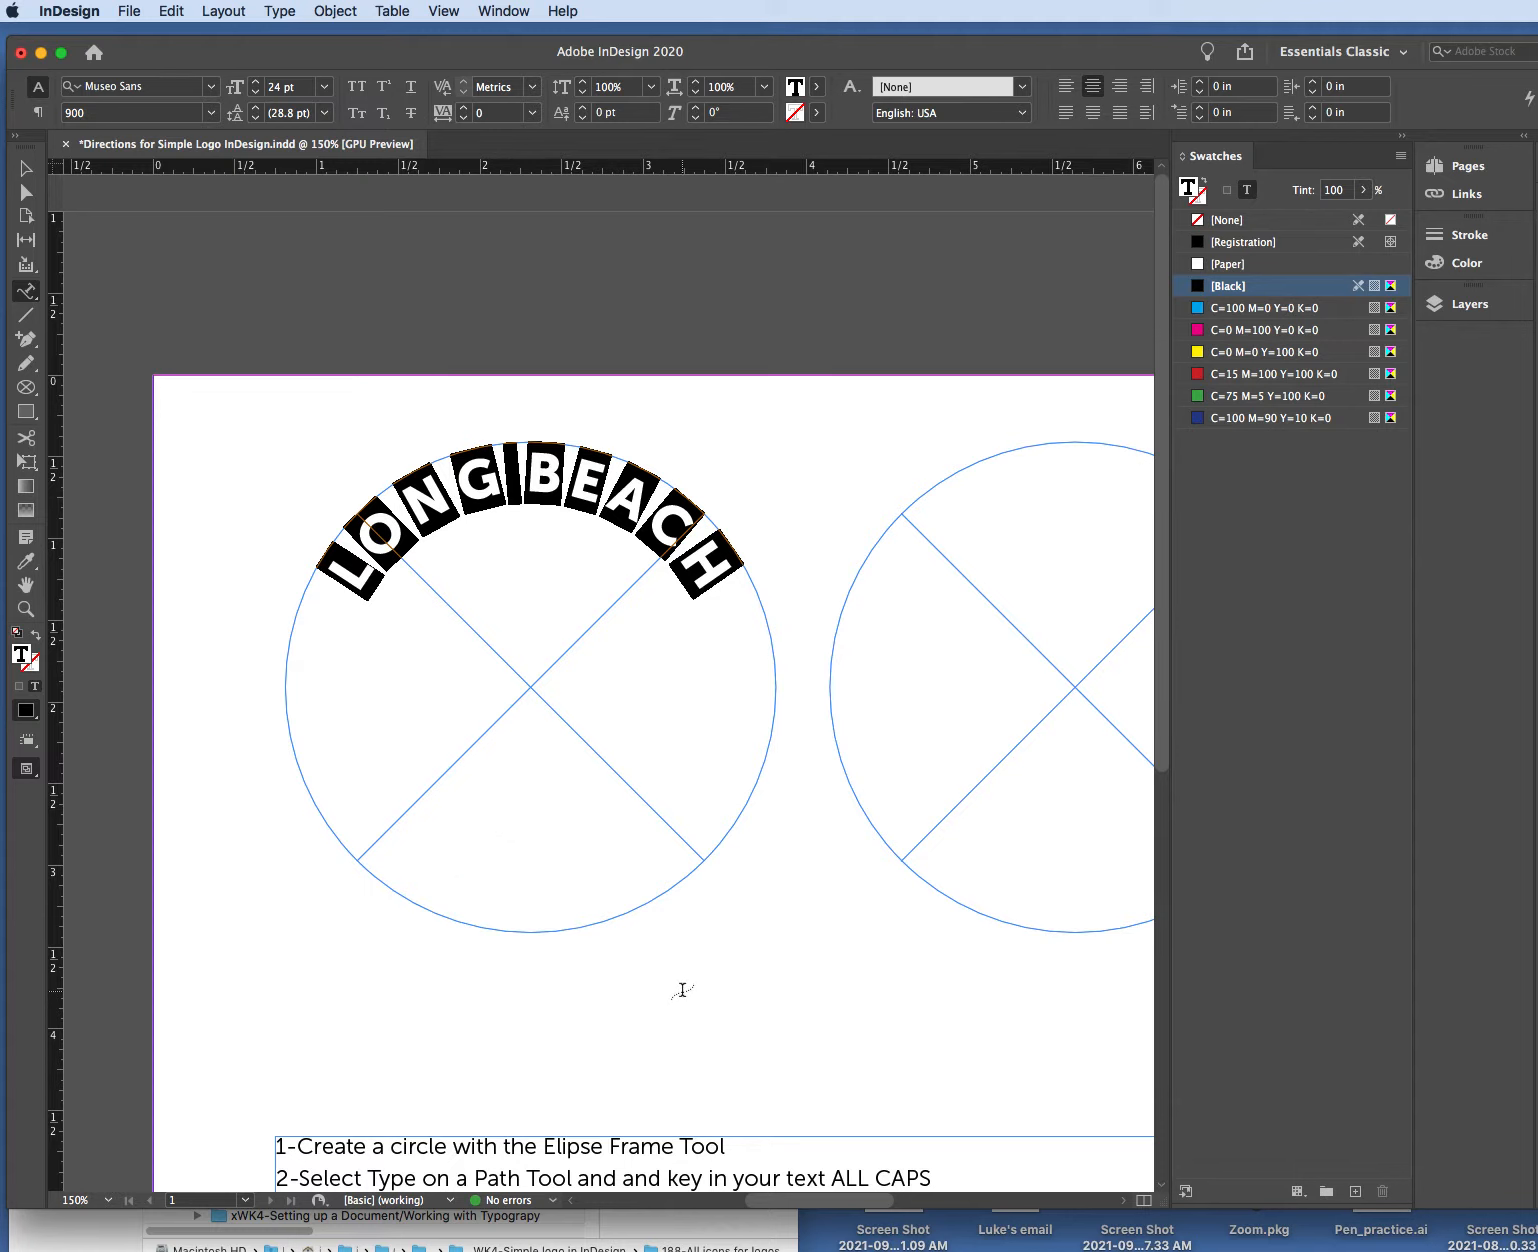
Read directions 9 and 10 below the circles in full, keeping the LONG BEACH text selected.
scroll(682, 990, "down", 5)
scroll(640, 897, "down", 3)
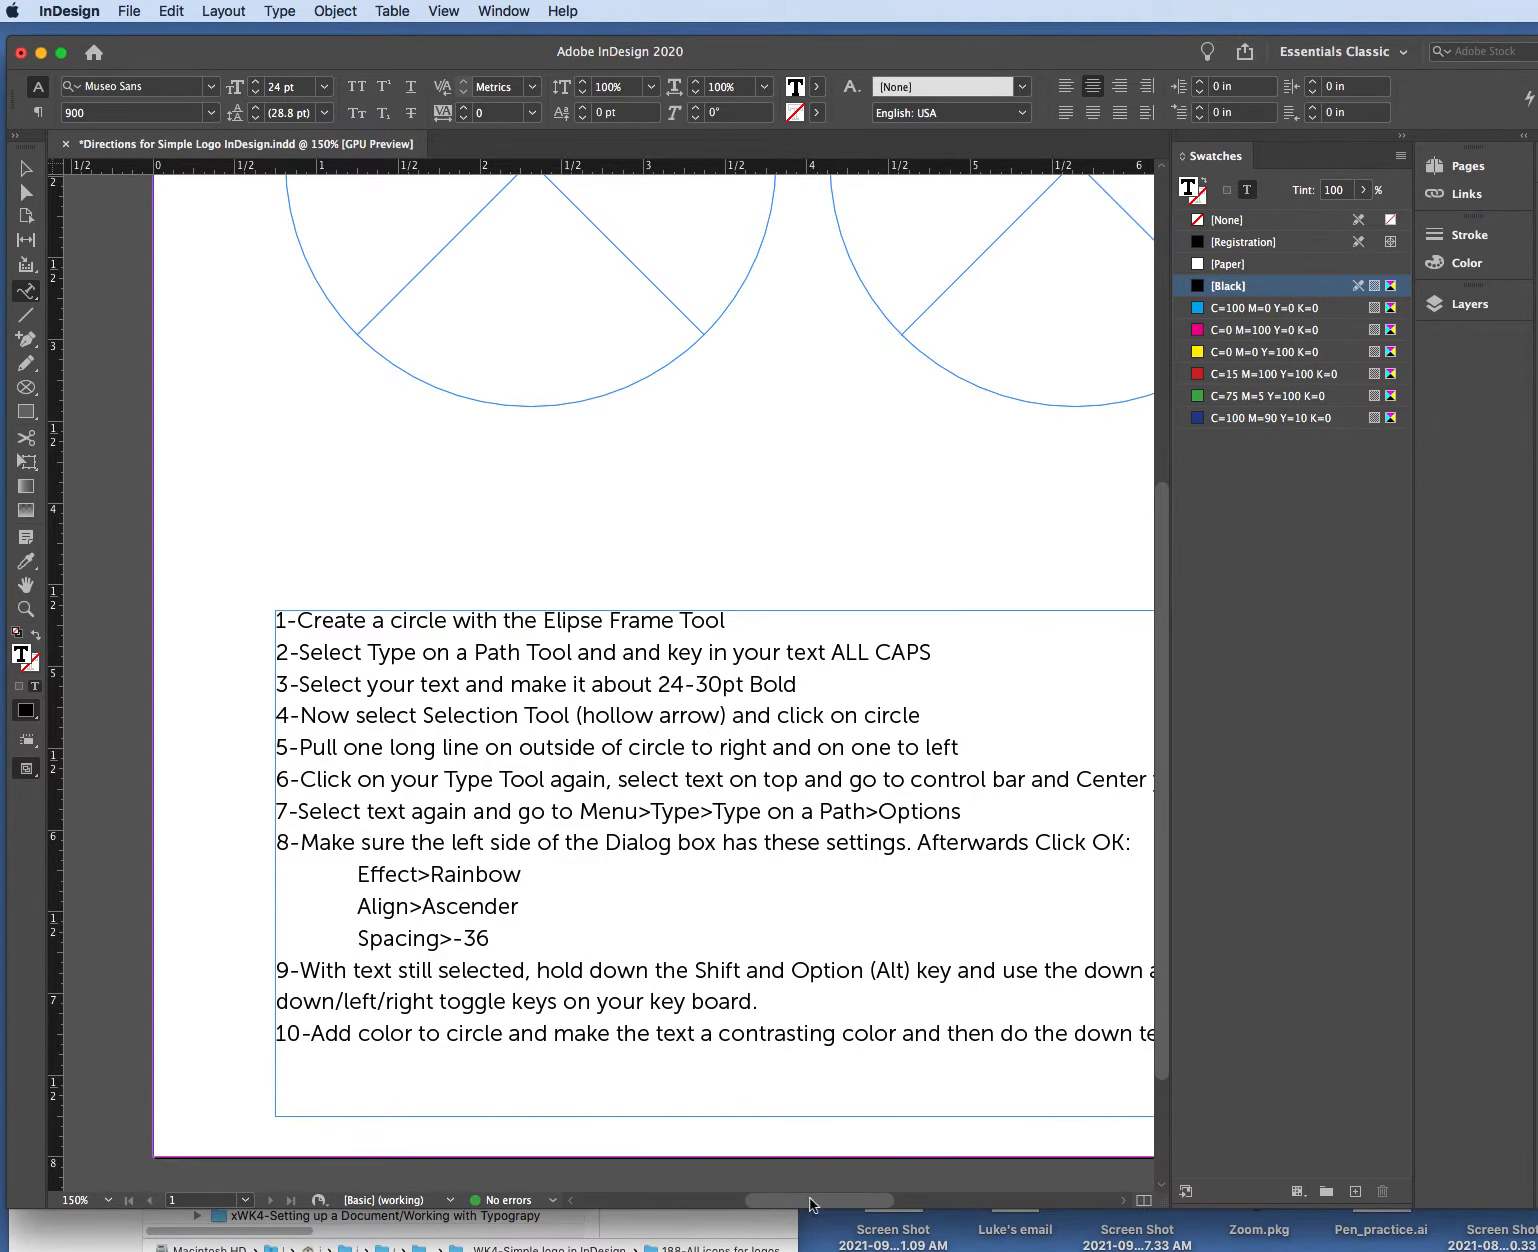
left_click_drag(812, 1203, 850, 1200)
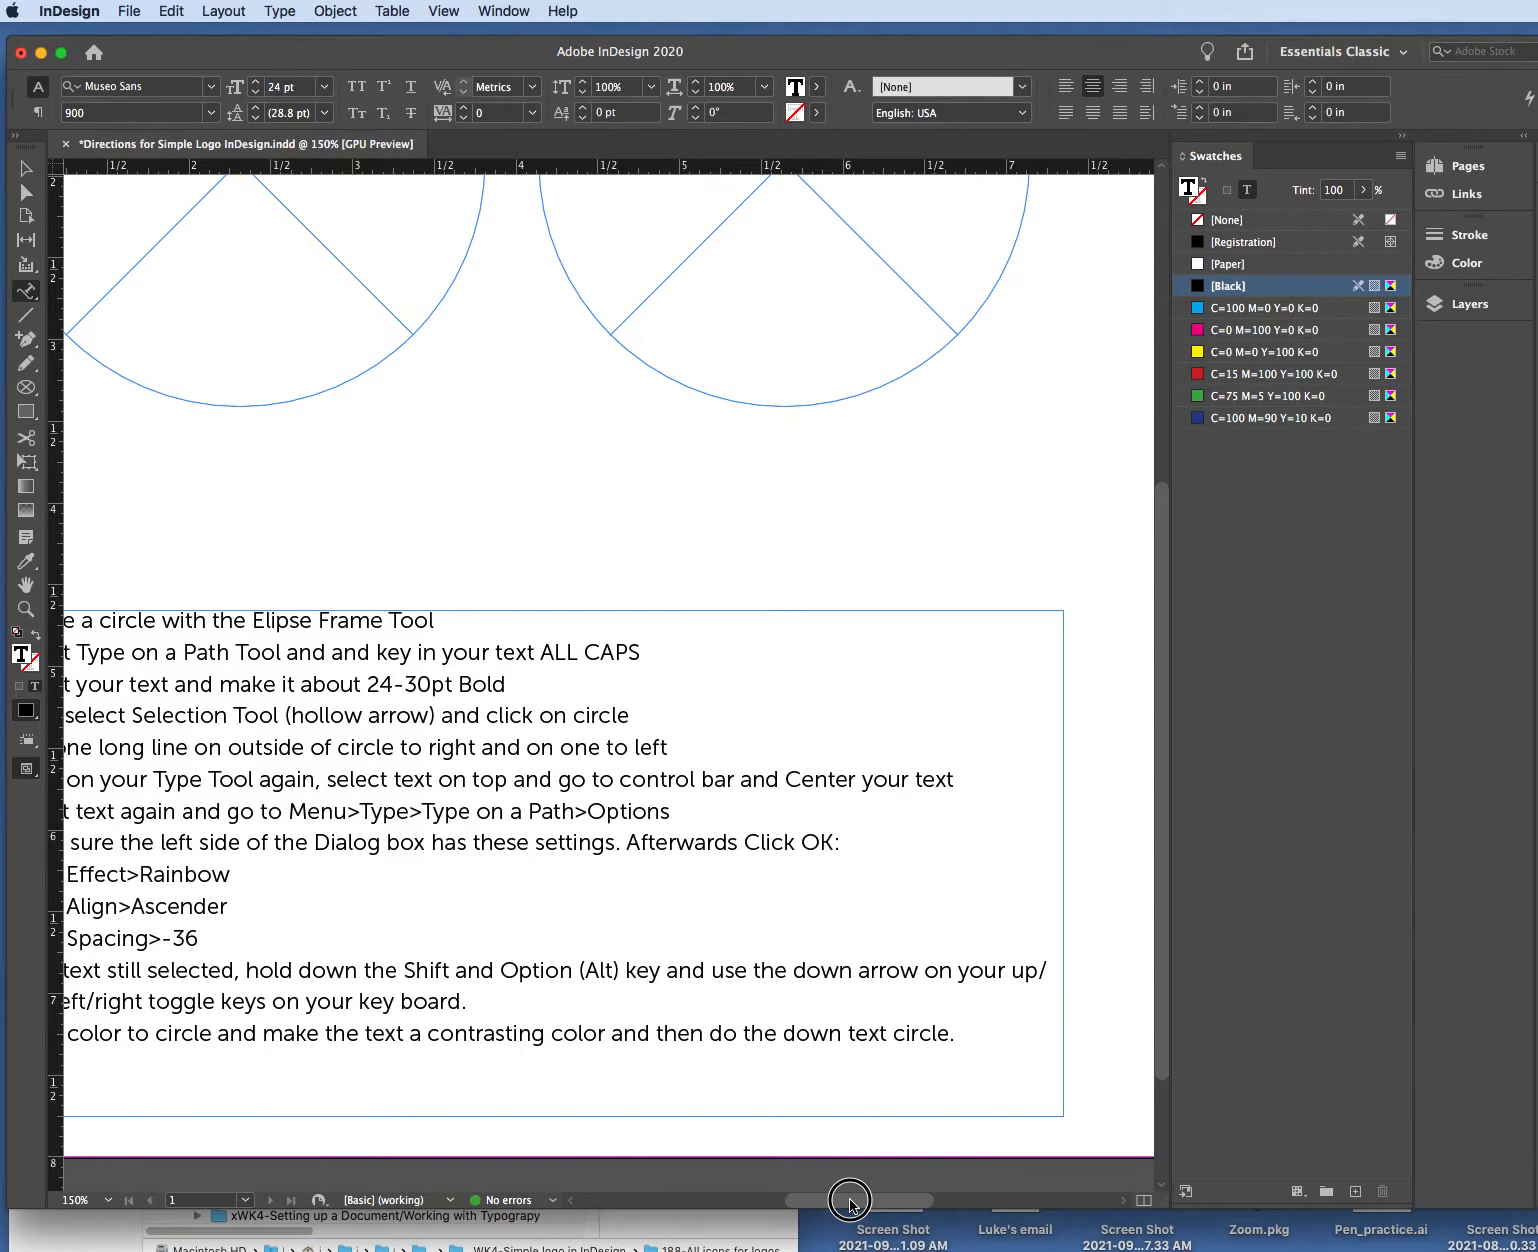
left_click_drag(850, 1200, 838, 1207)
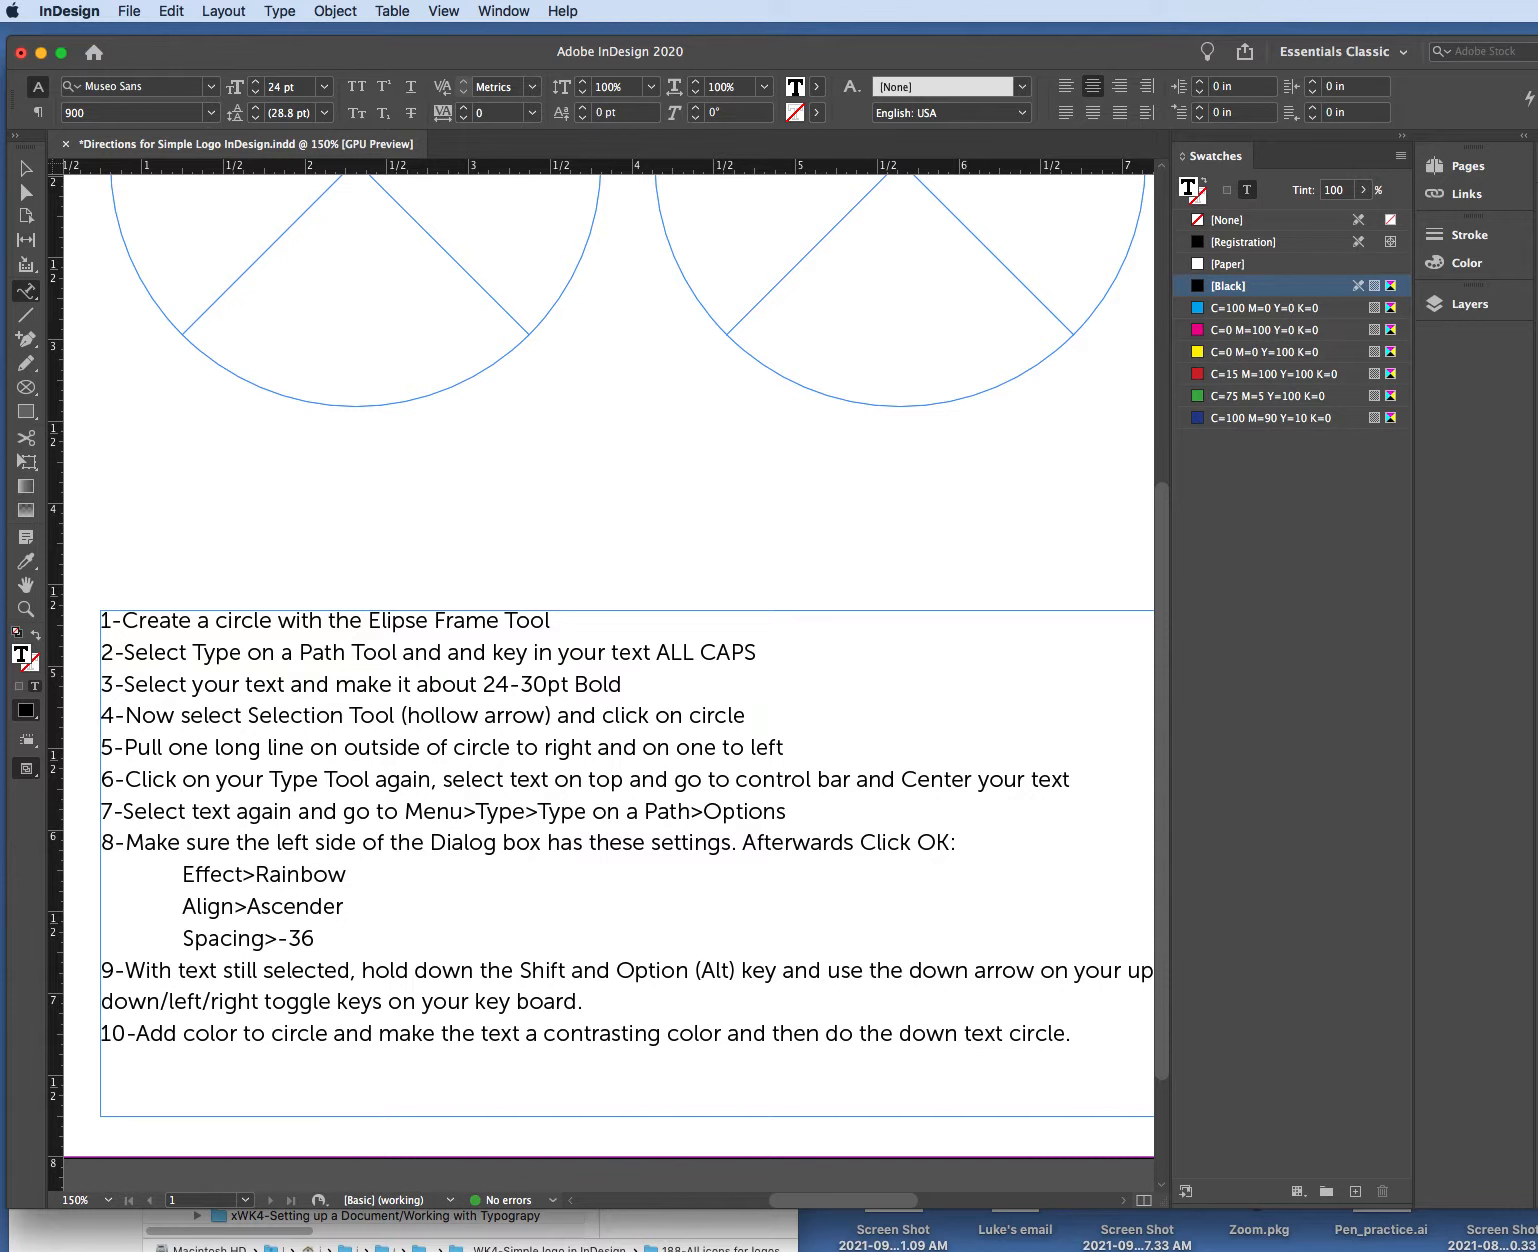
scroll(627, 887, "up", 5)
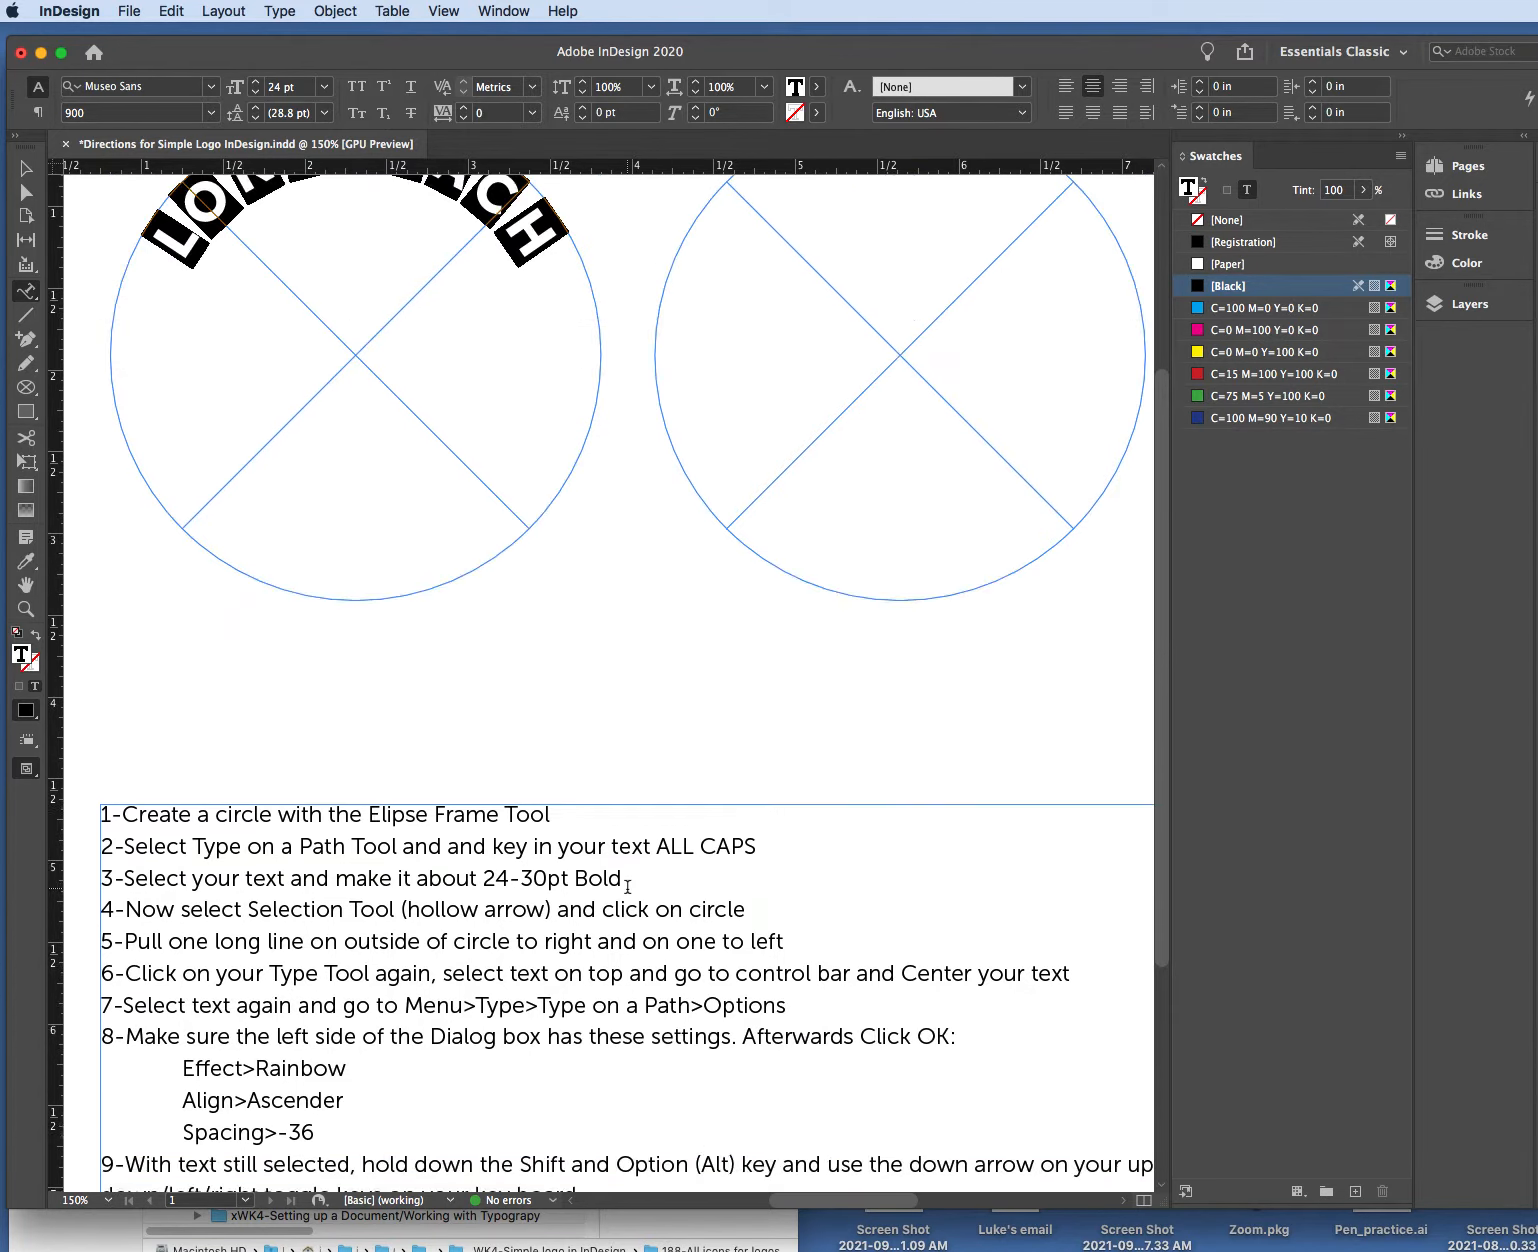
scroll(563, 851, "down", 4)
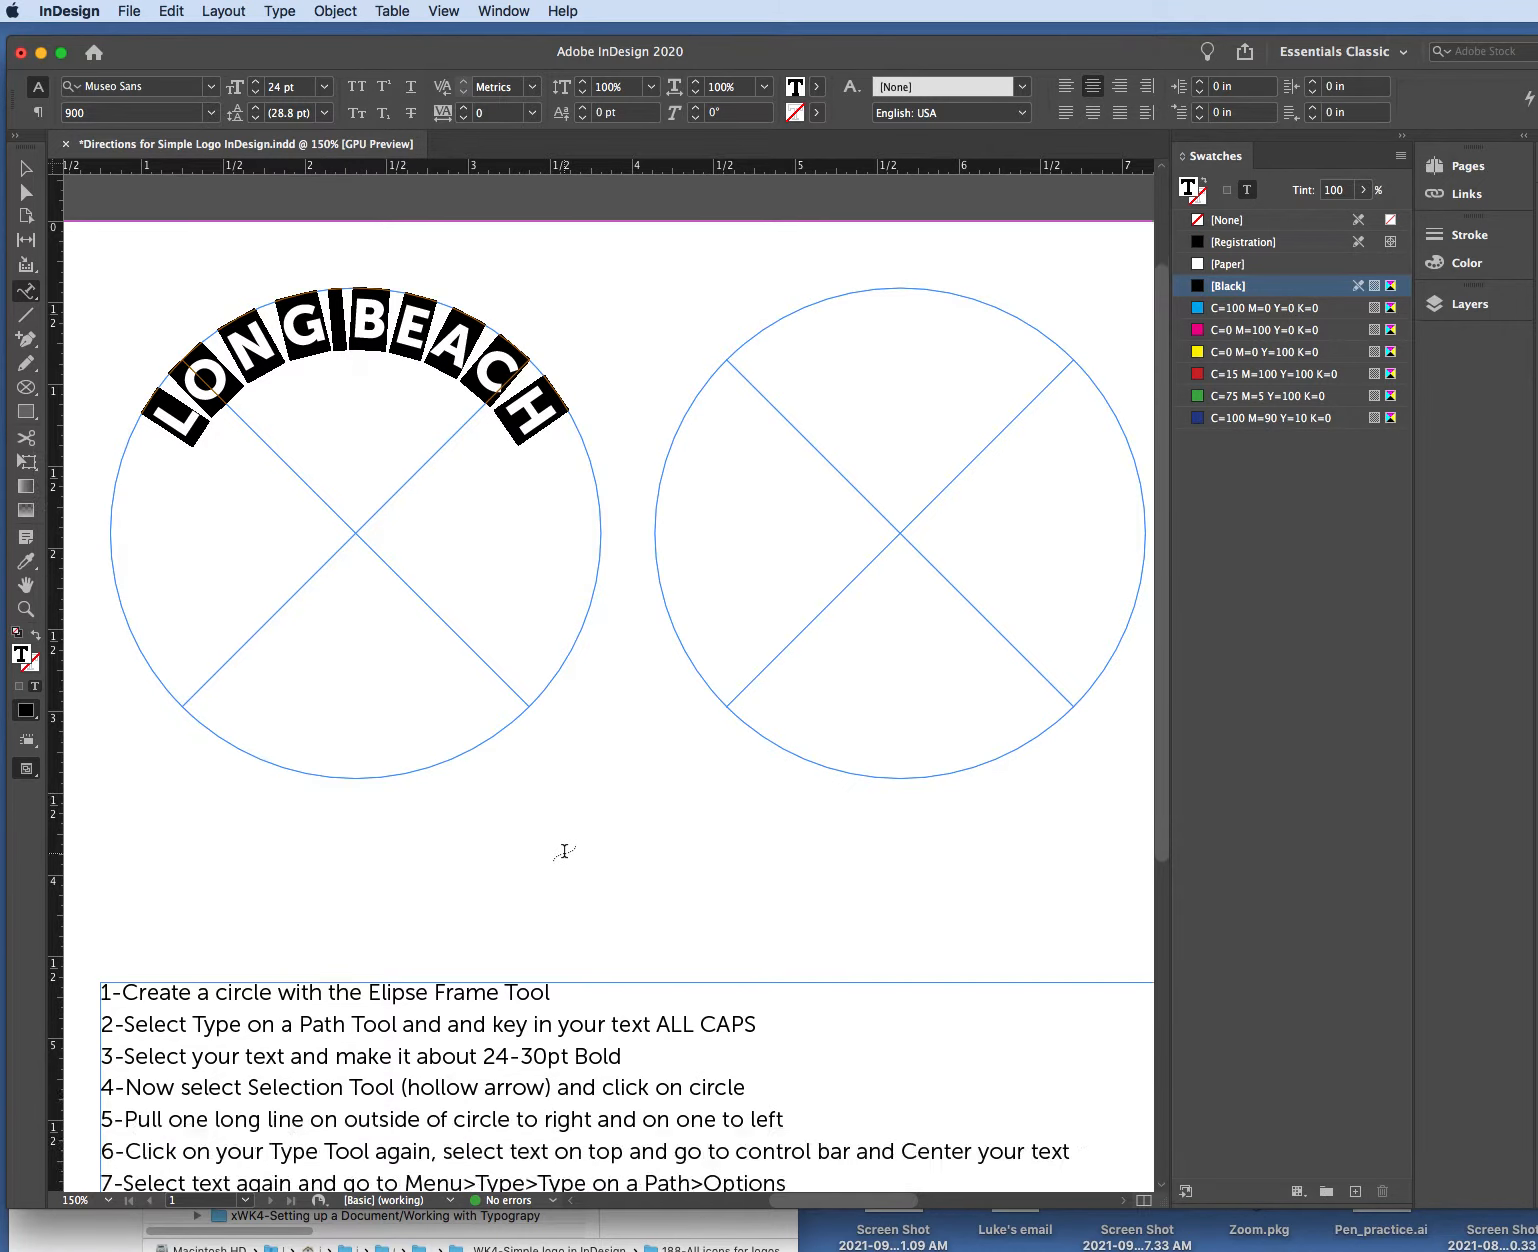
scroll(563, 851, "up", 2)
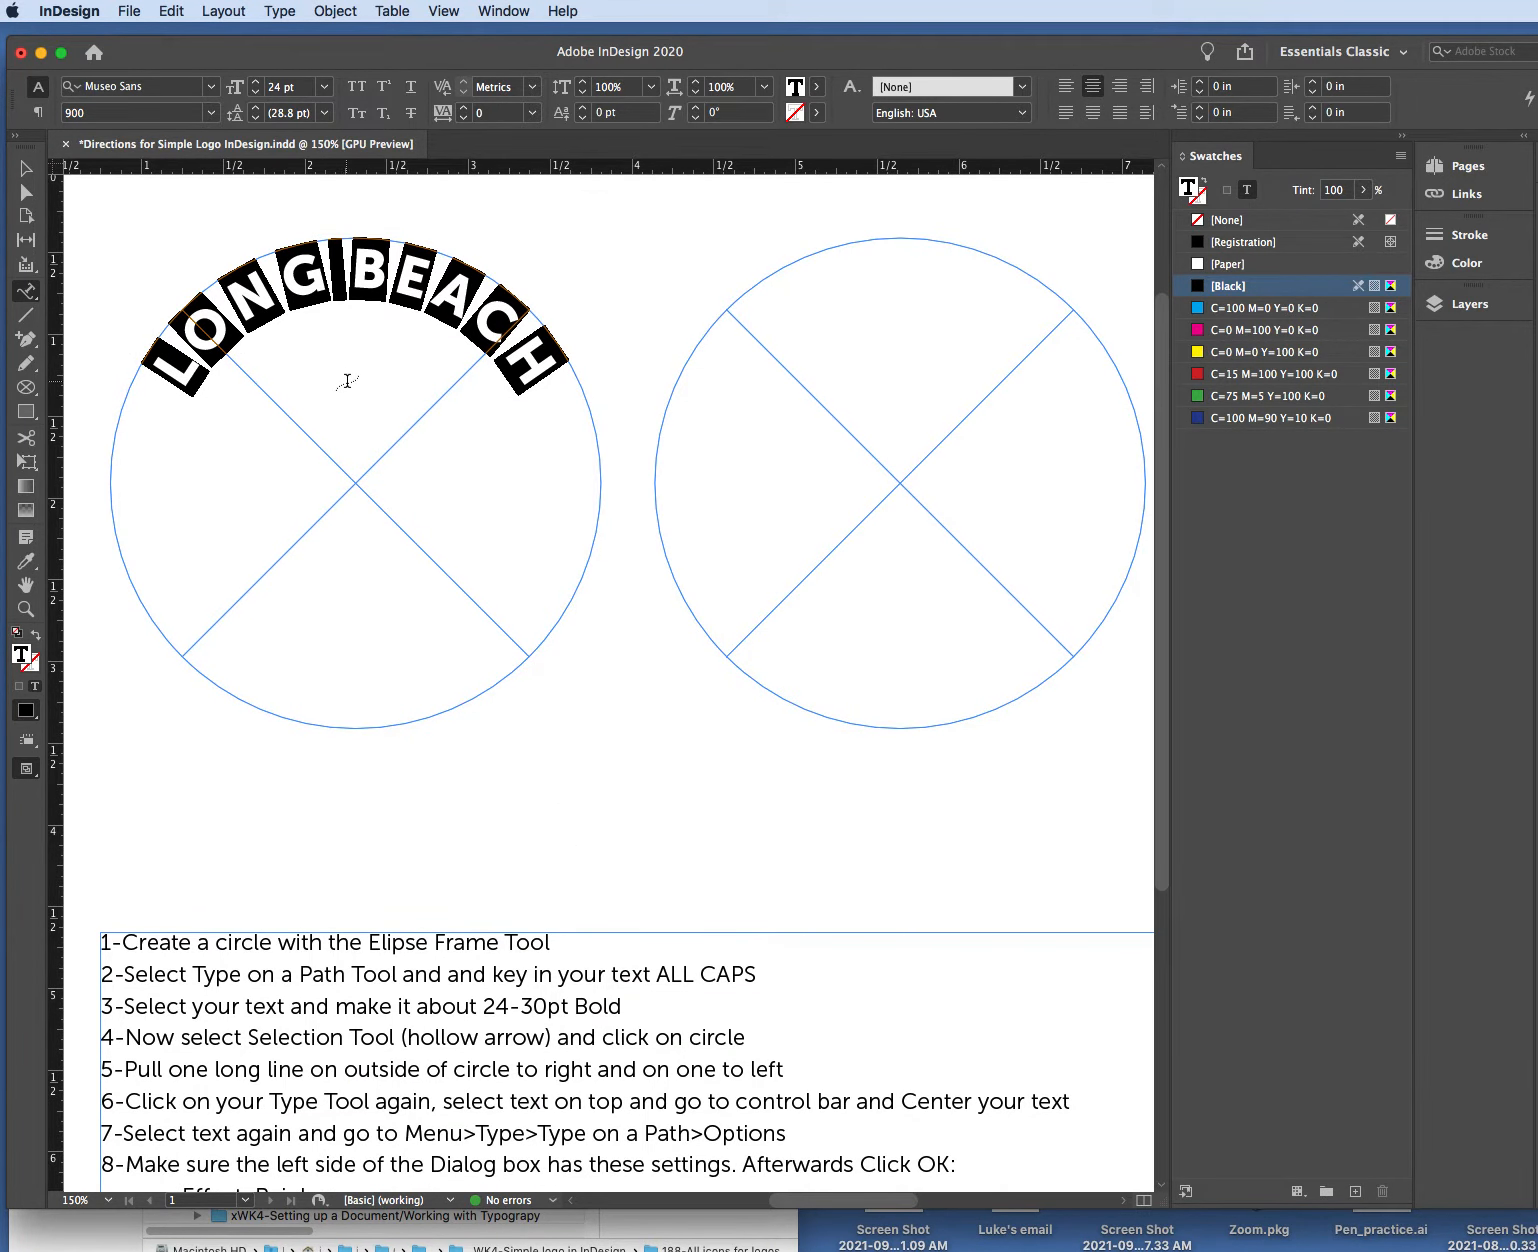
left_click(398, 272)
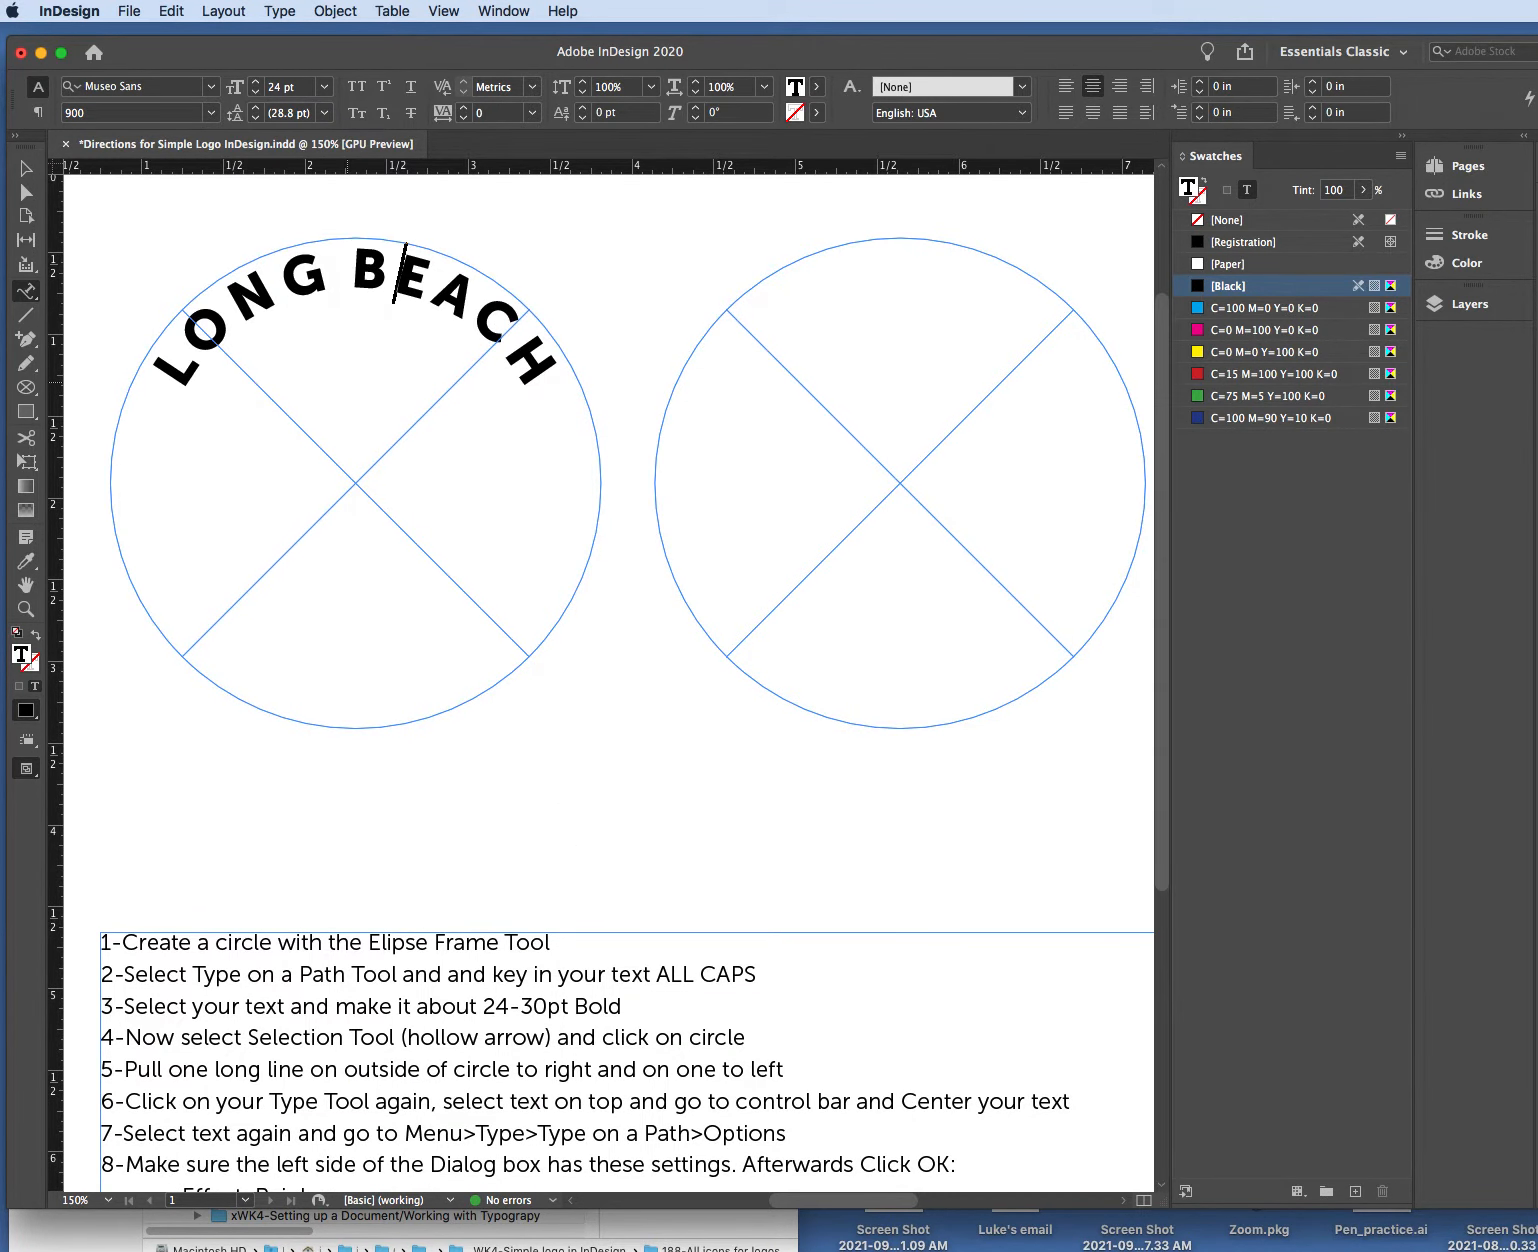
left_click_drag(558, 382, 137, 354)
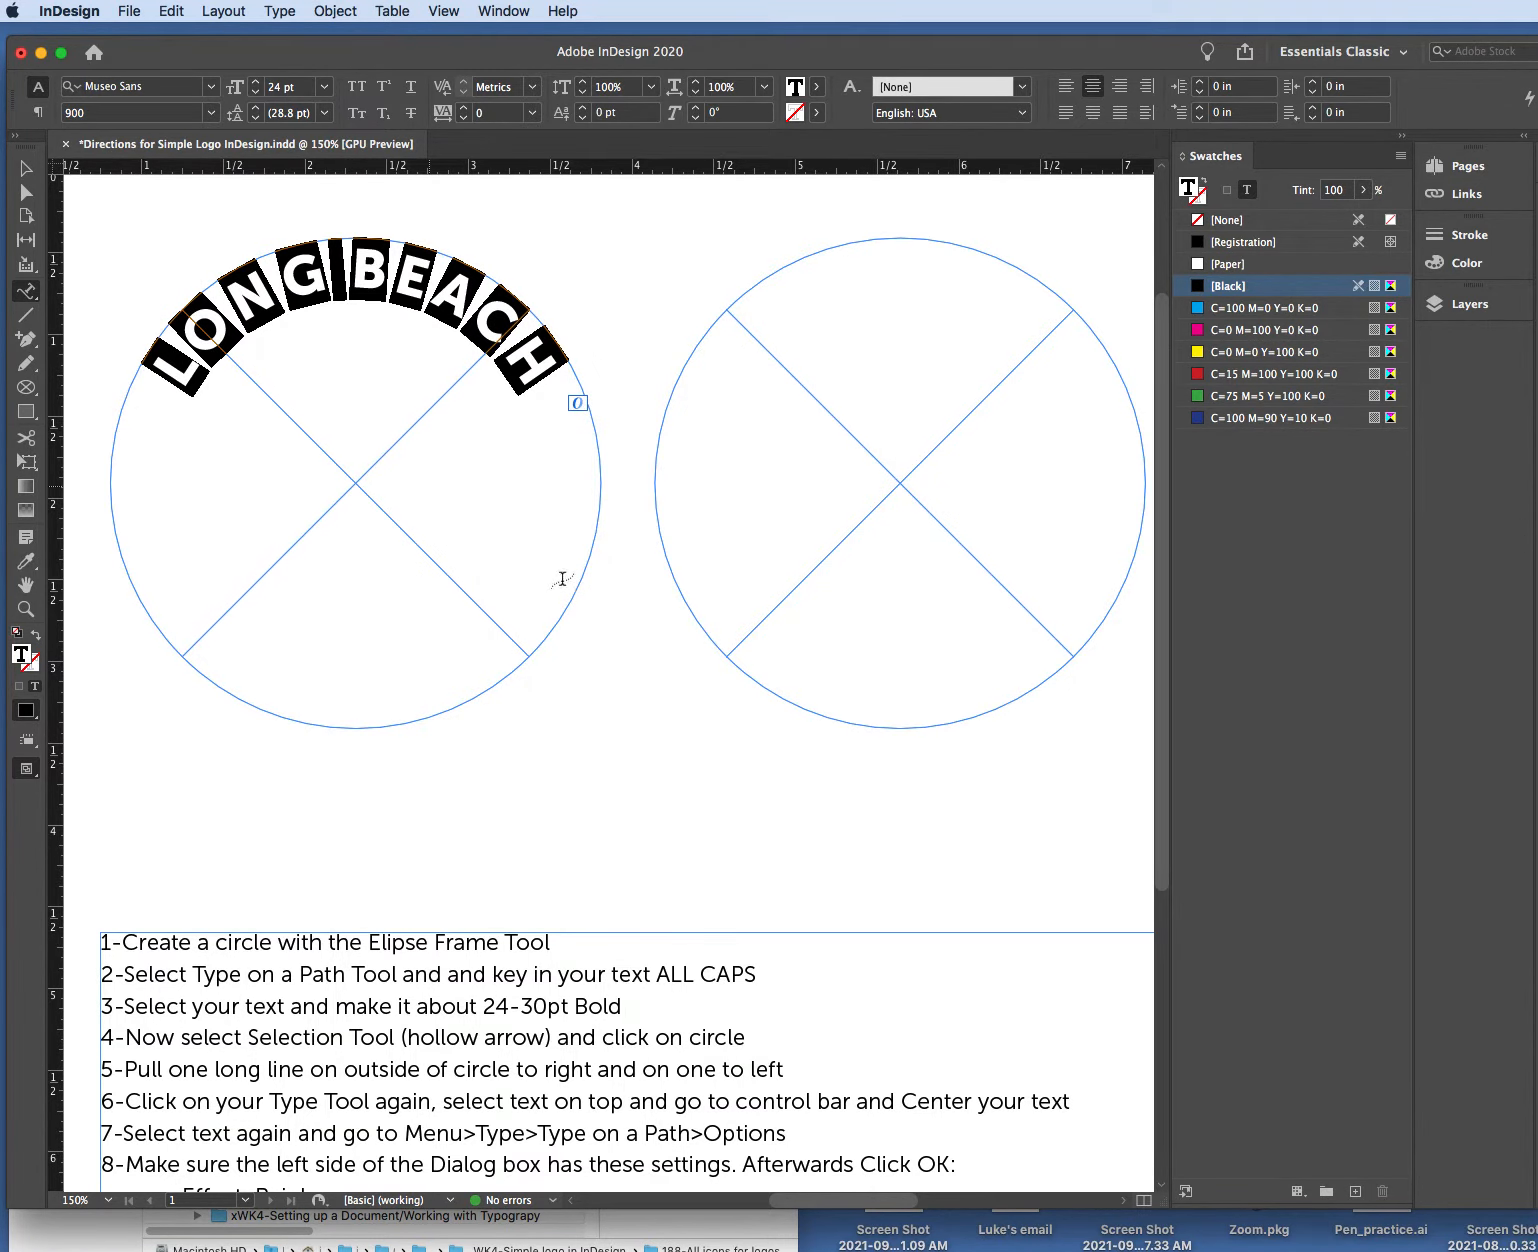
scroll(776, 873, "down", 1)
scroll(776, 873, "down", 3)
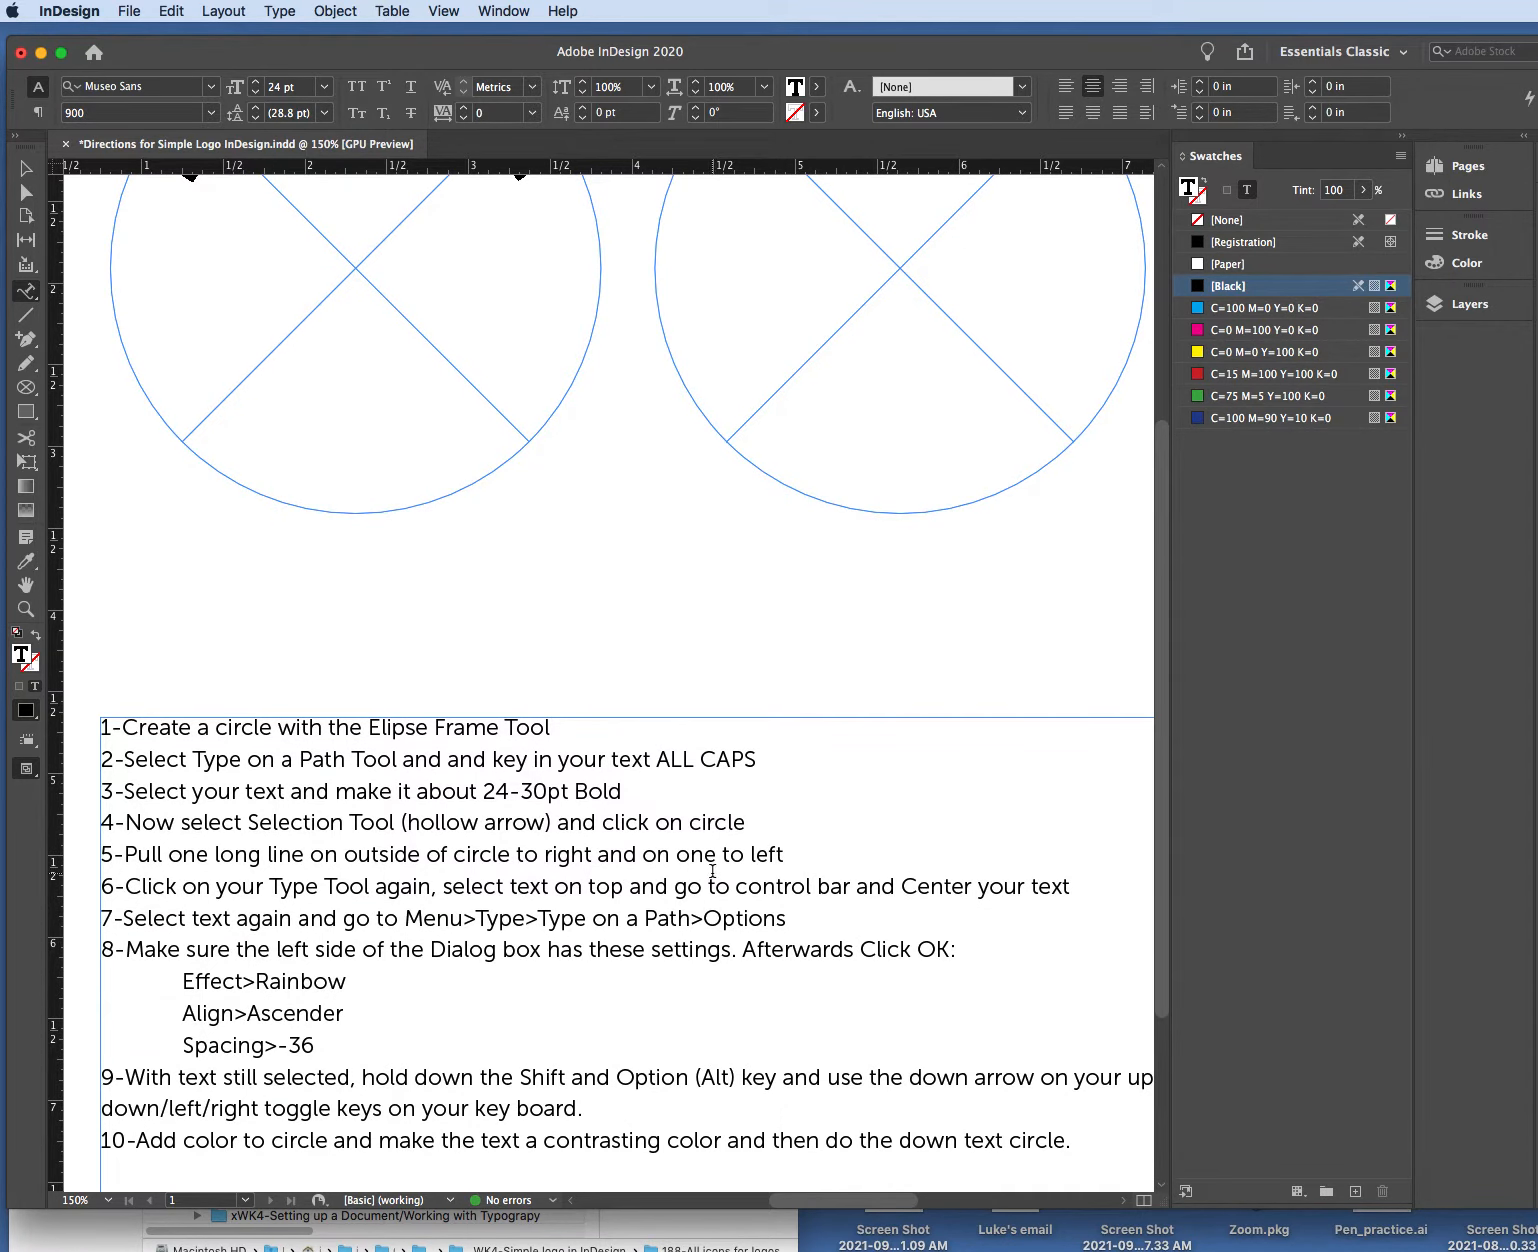
scroll(453, 655, "up", 6)
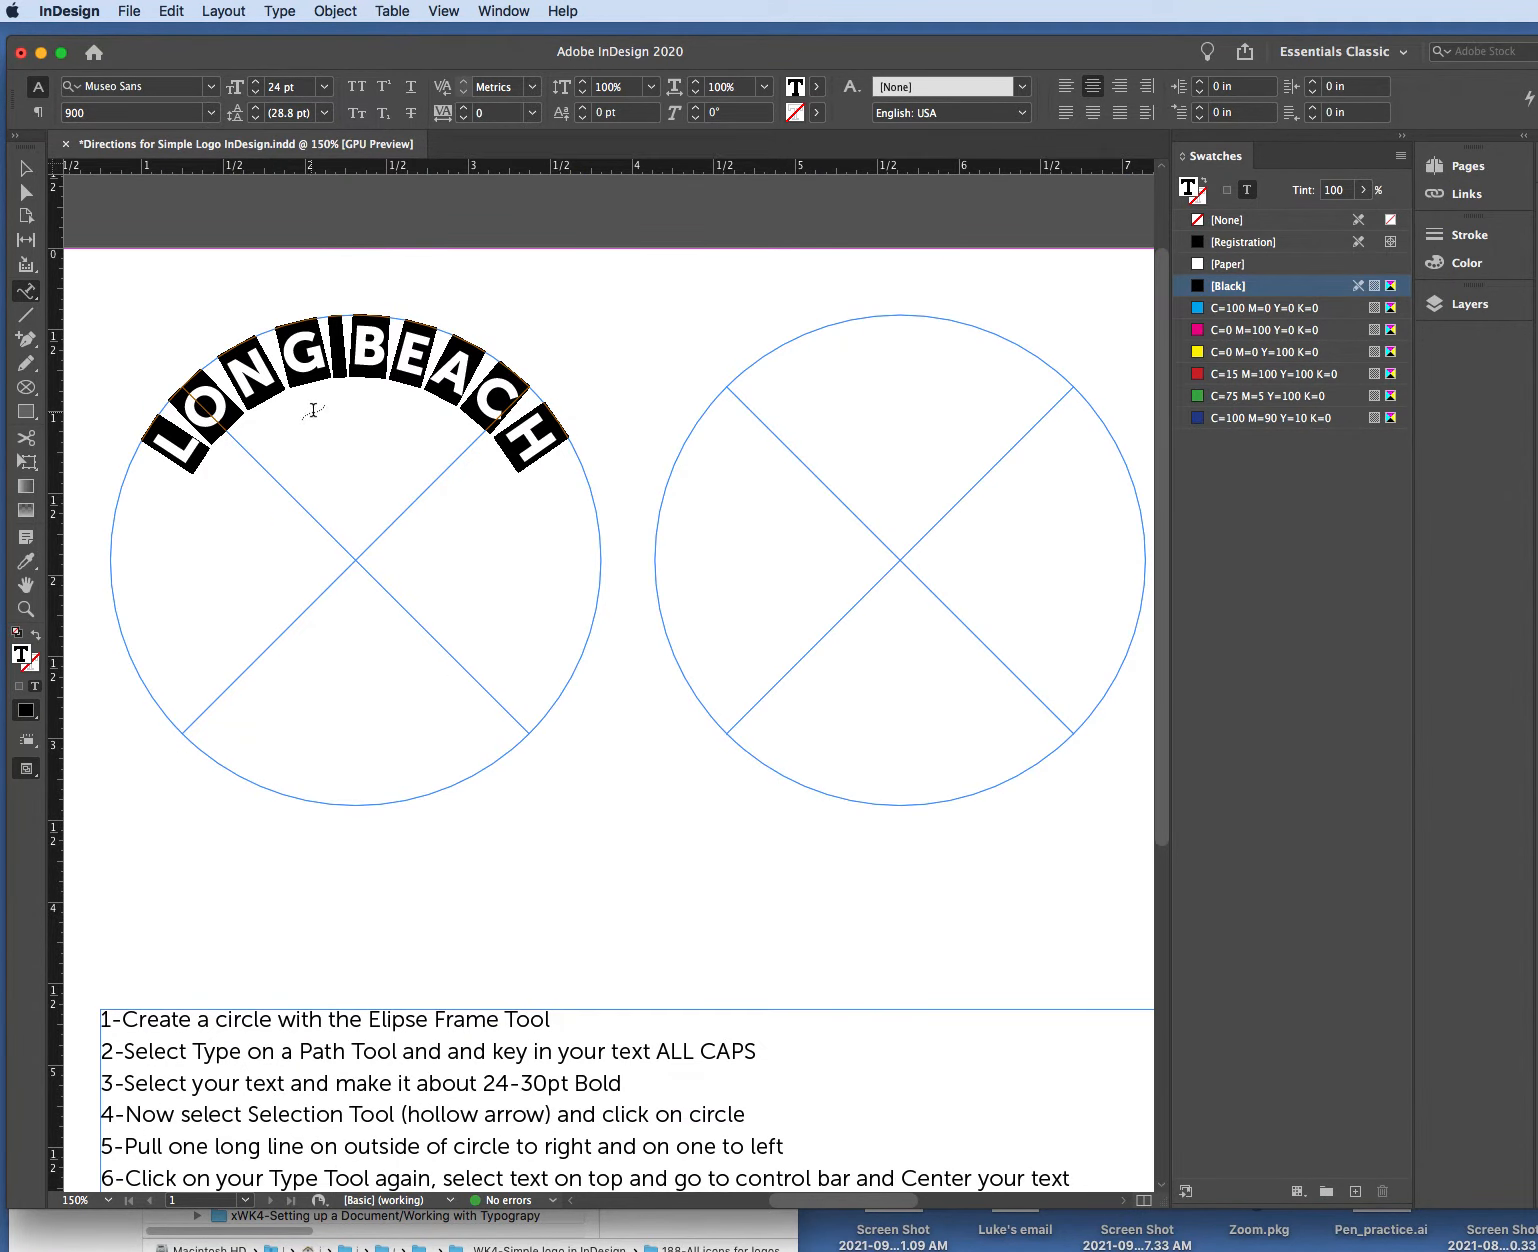
Lower the whole LONG BEACH text inside the left circle with a baseline shift of -8 pt, and deselect it.
left_click(400, 350)
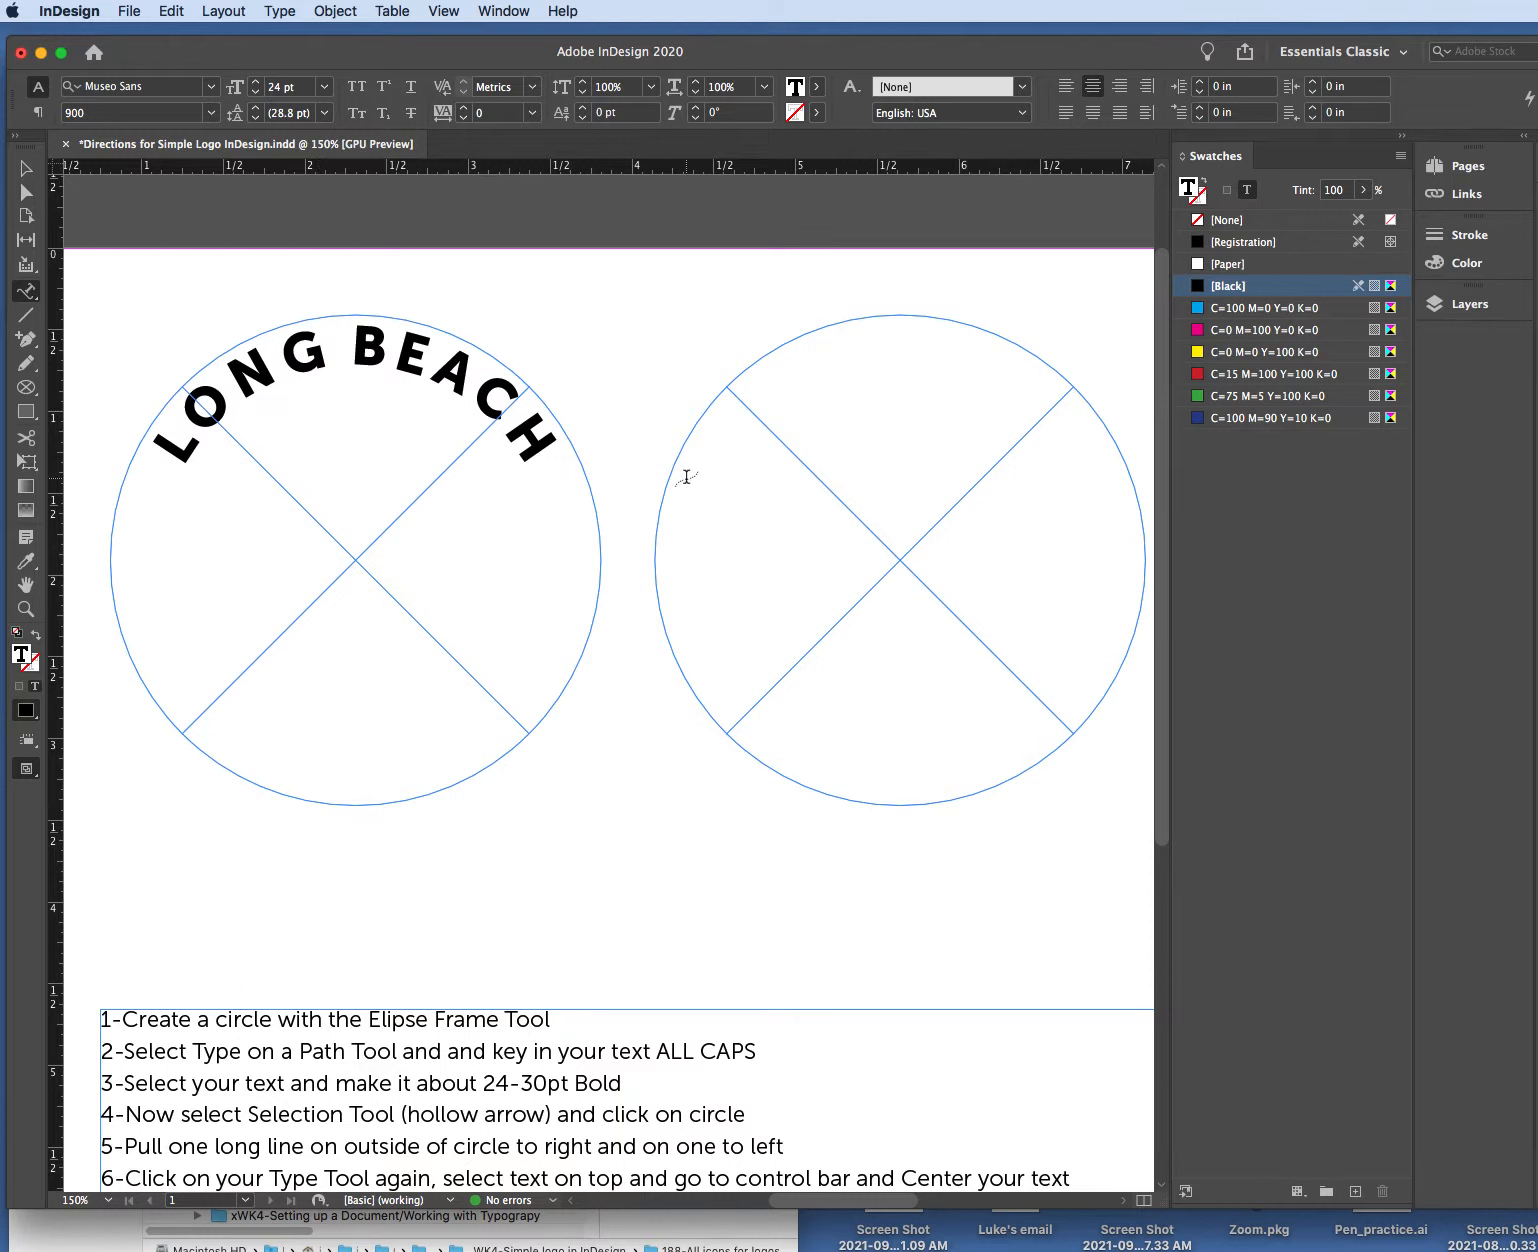
left_click_drag(560, 468, 176, 430)
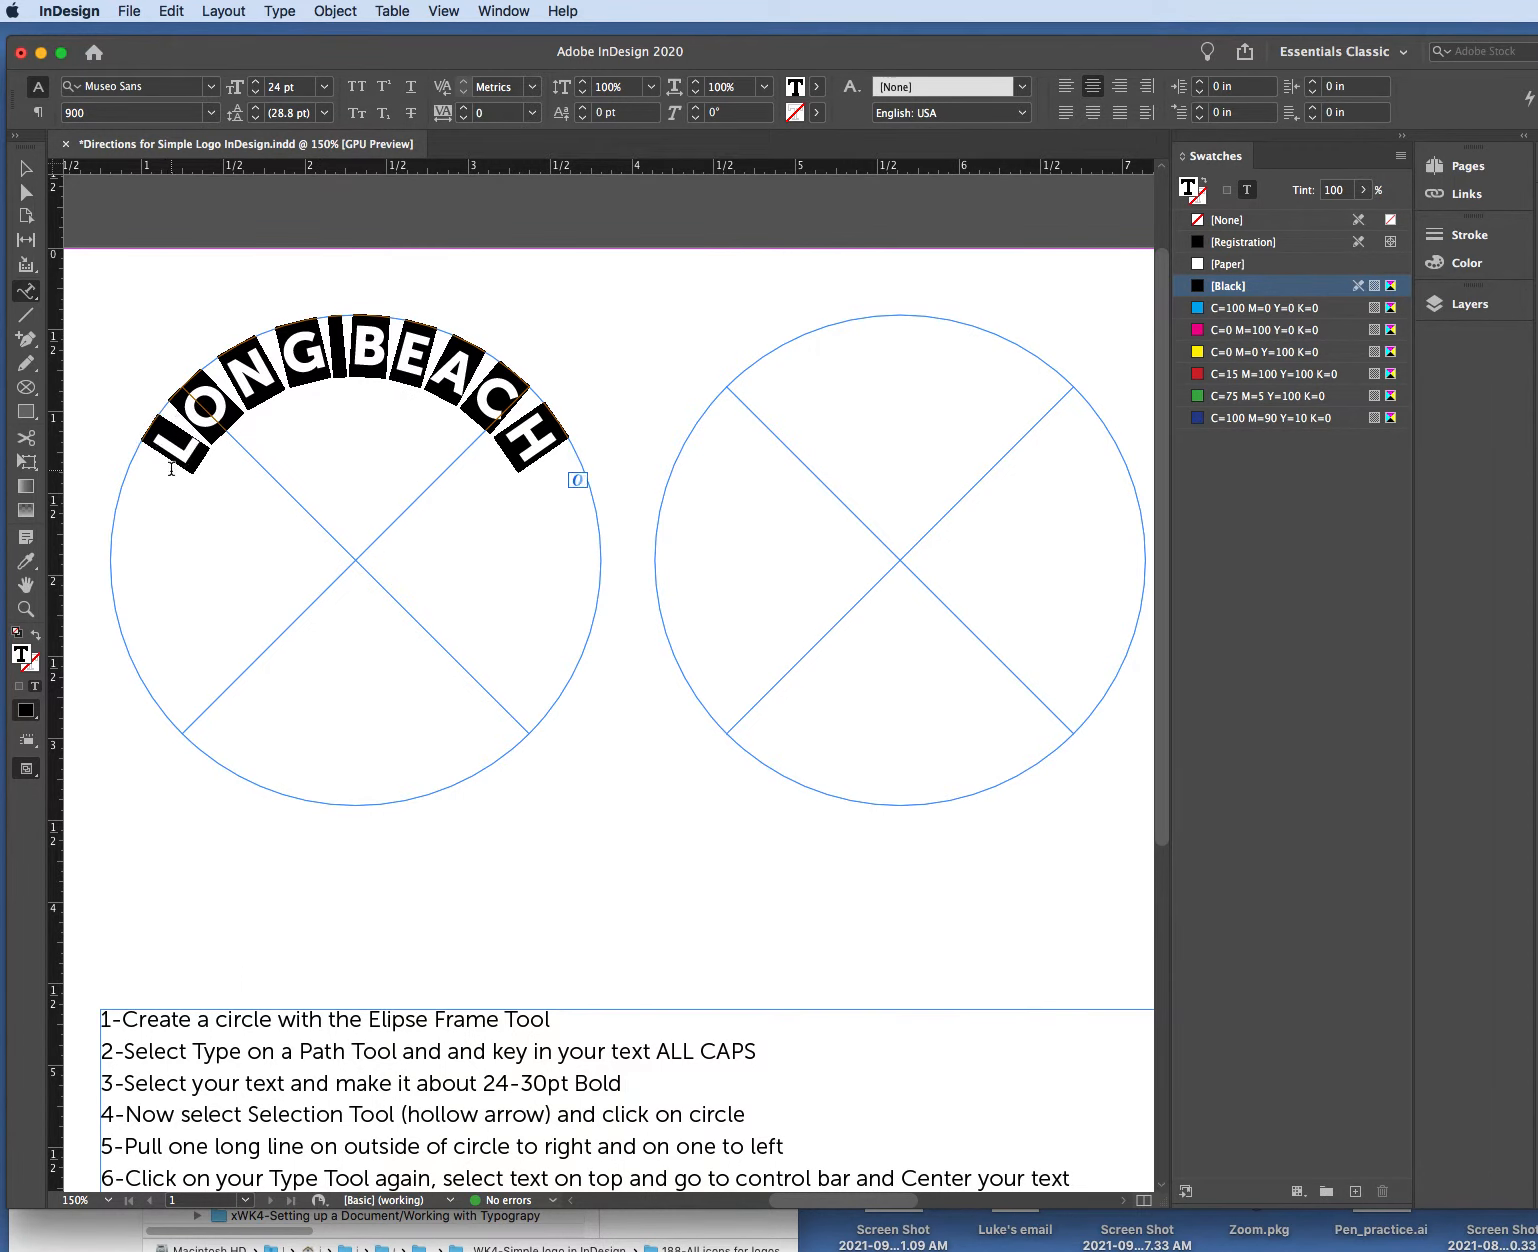
left_click(26, 169)
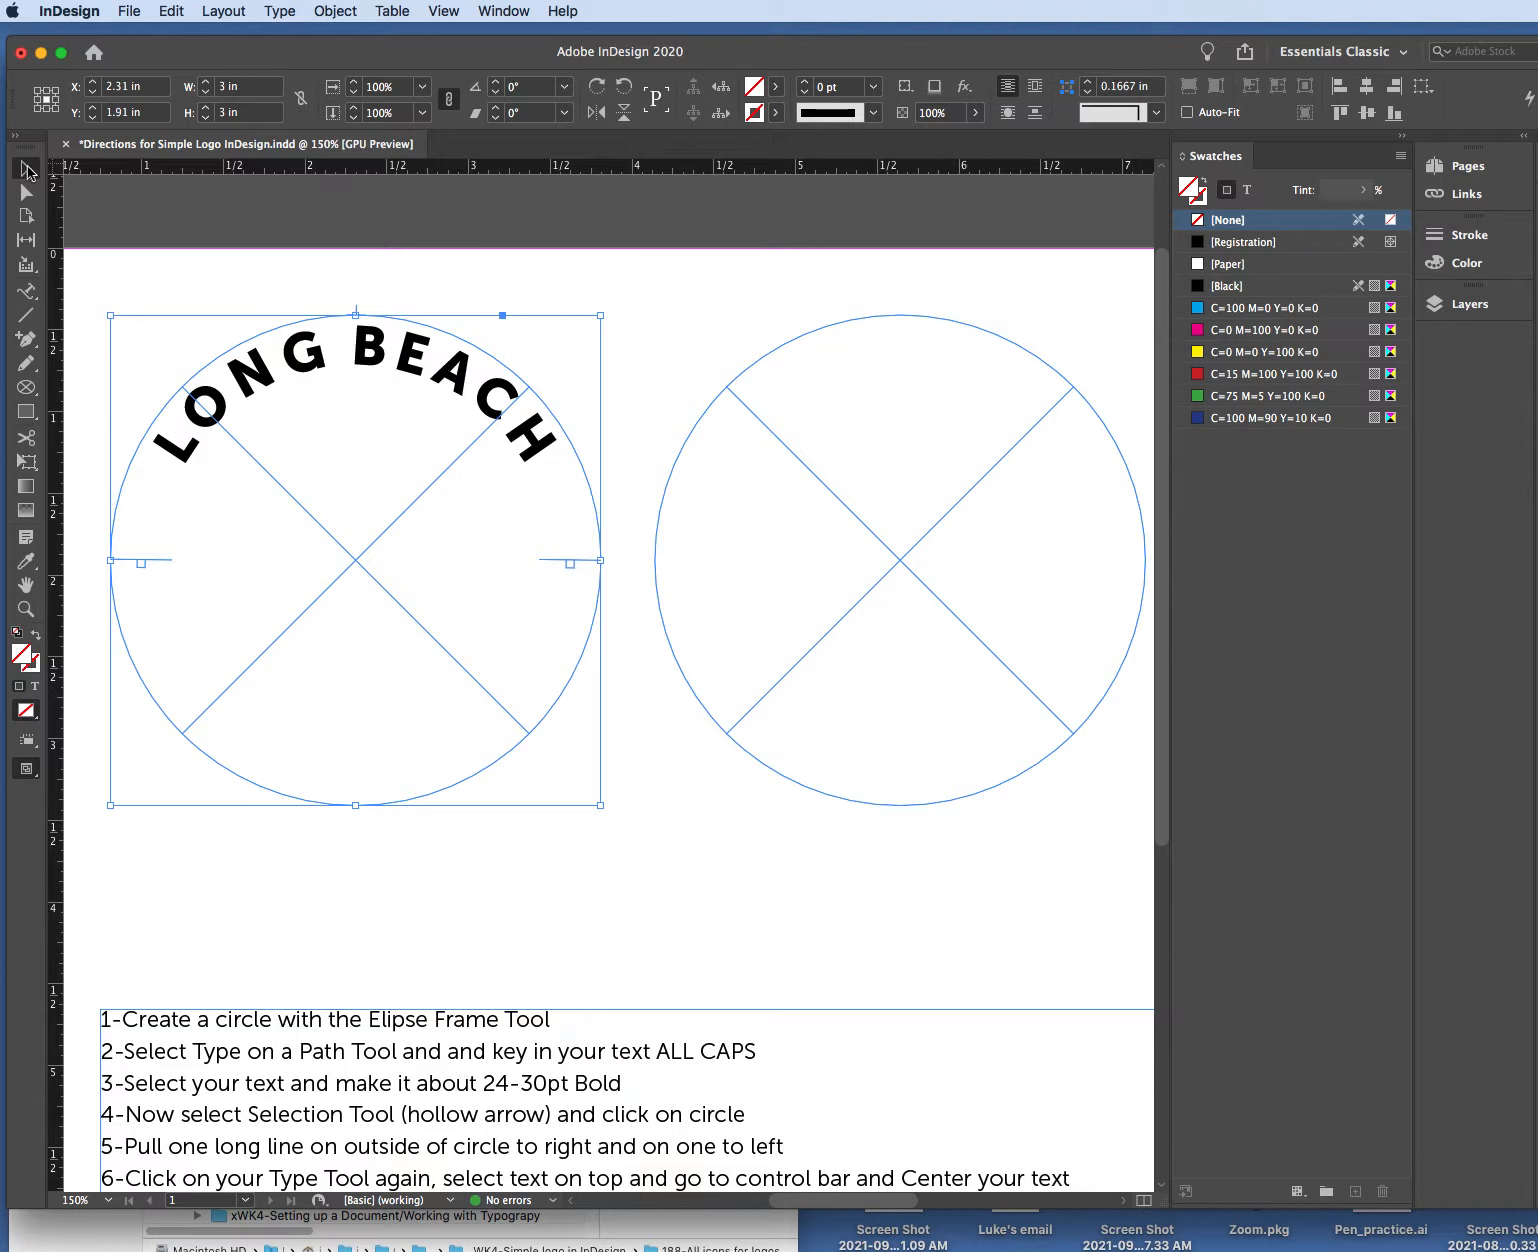
left_click(26, 291)
left_click_drag(541, 455, 140, 468)
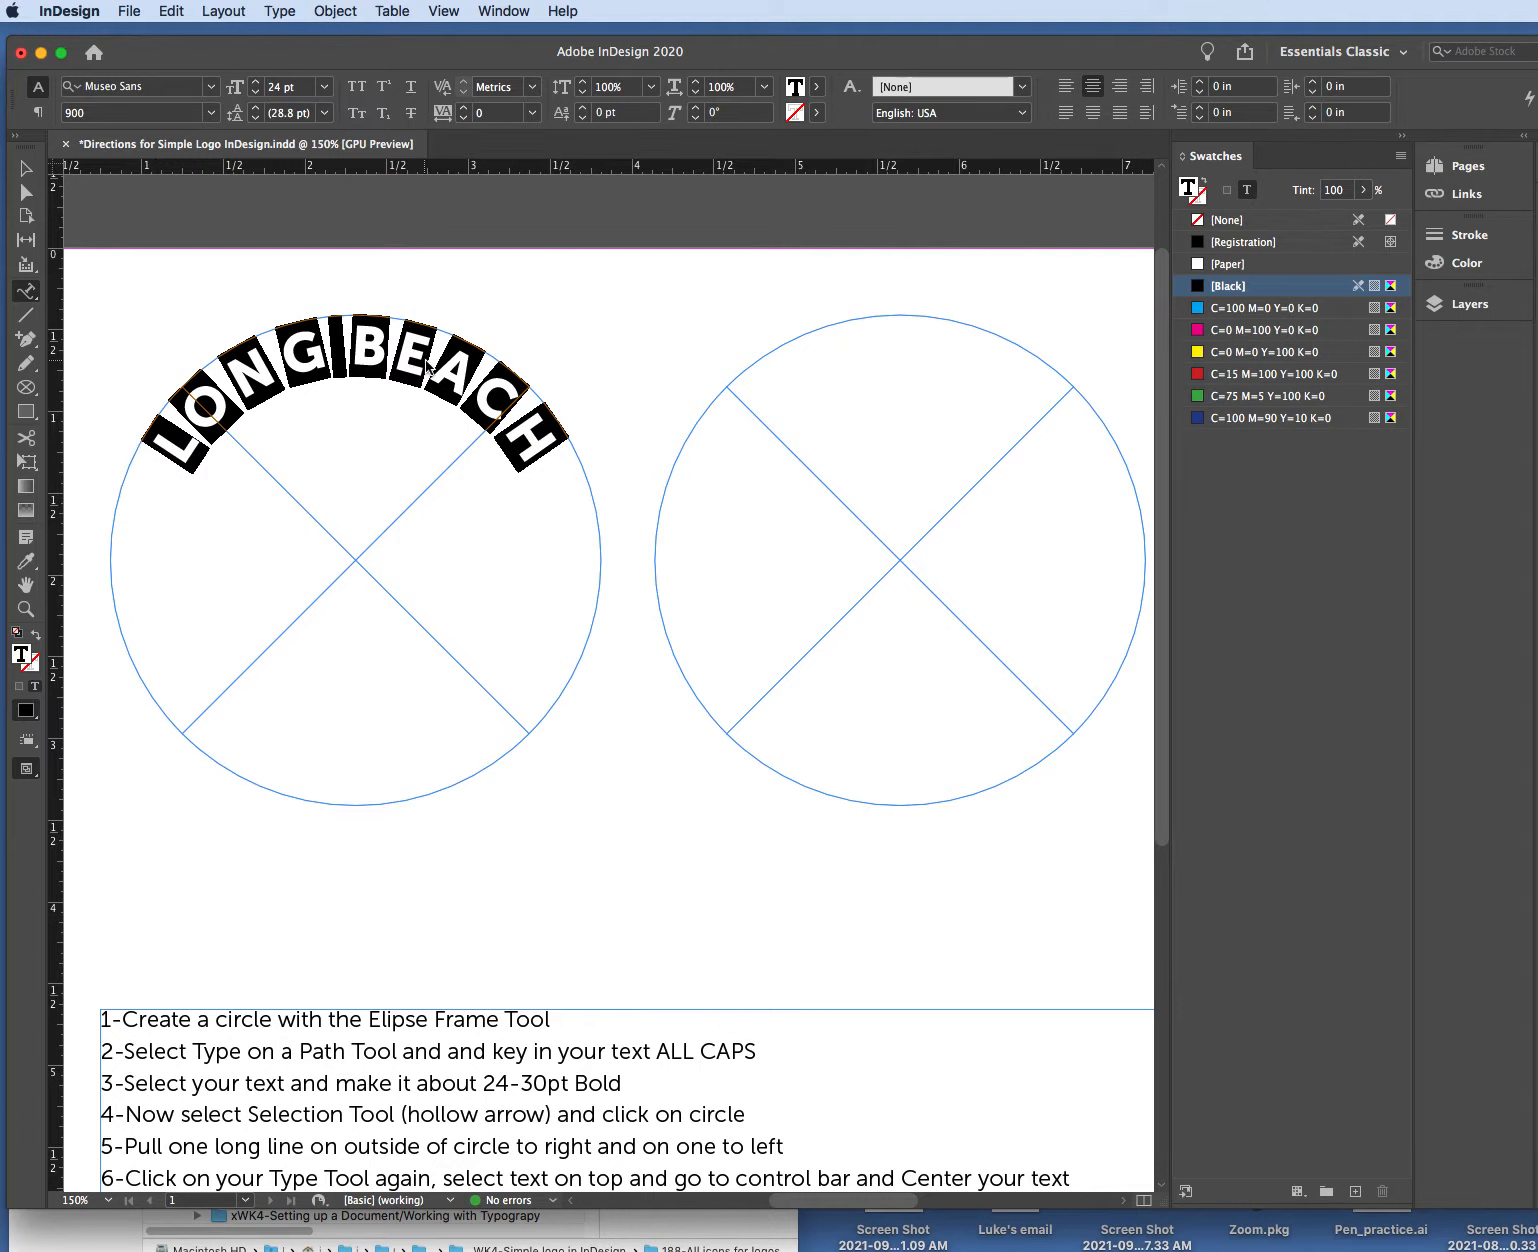
left_click(20, 292)
key("alt+shift+Down")
key("alt+shift+Down")
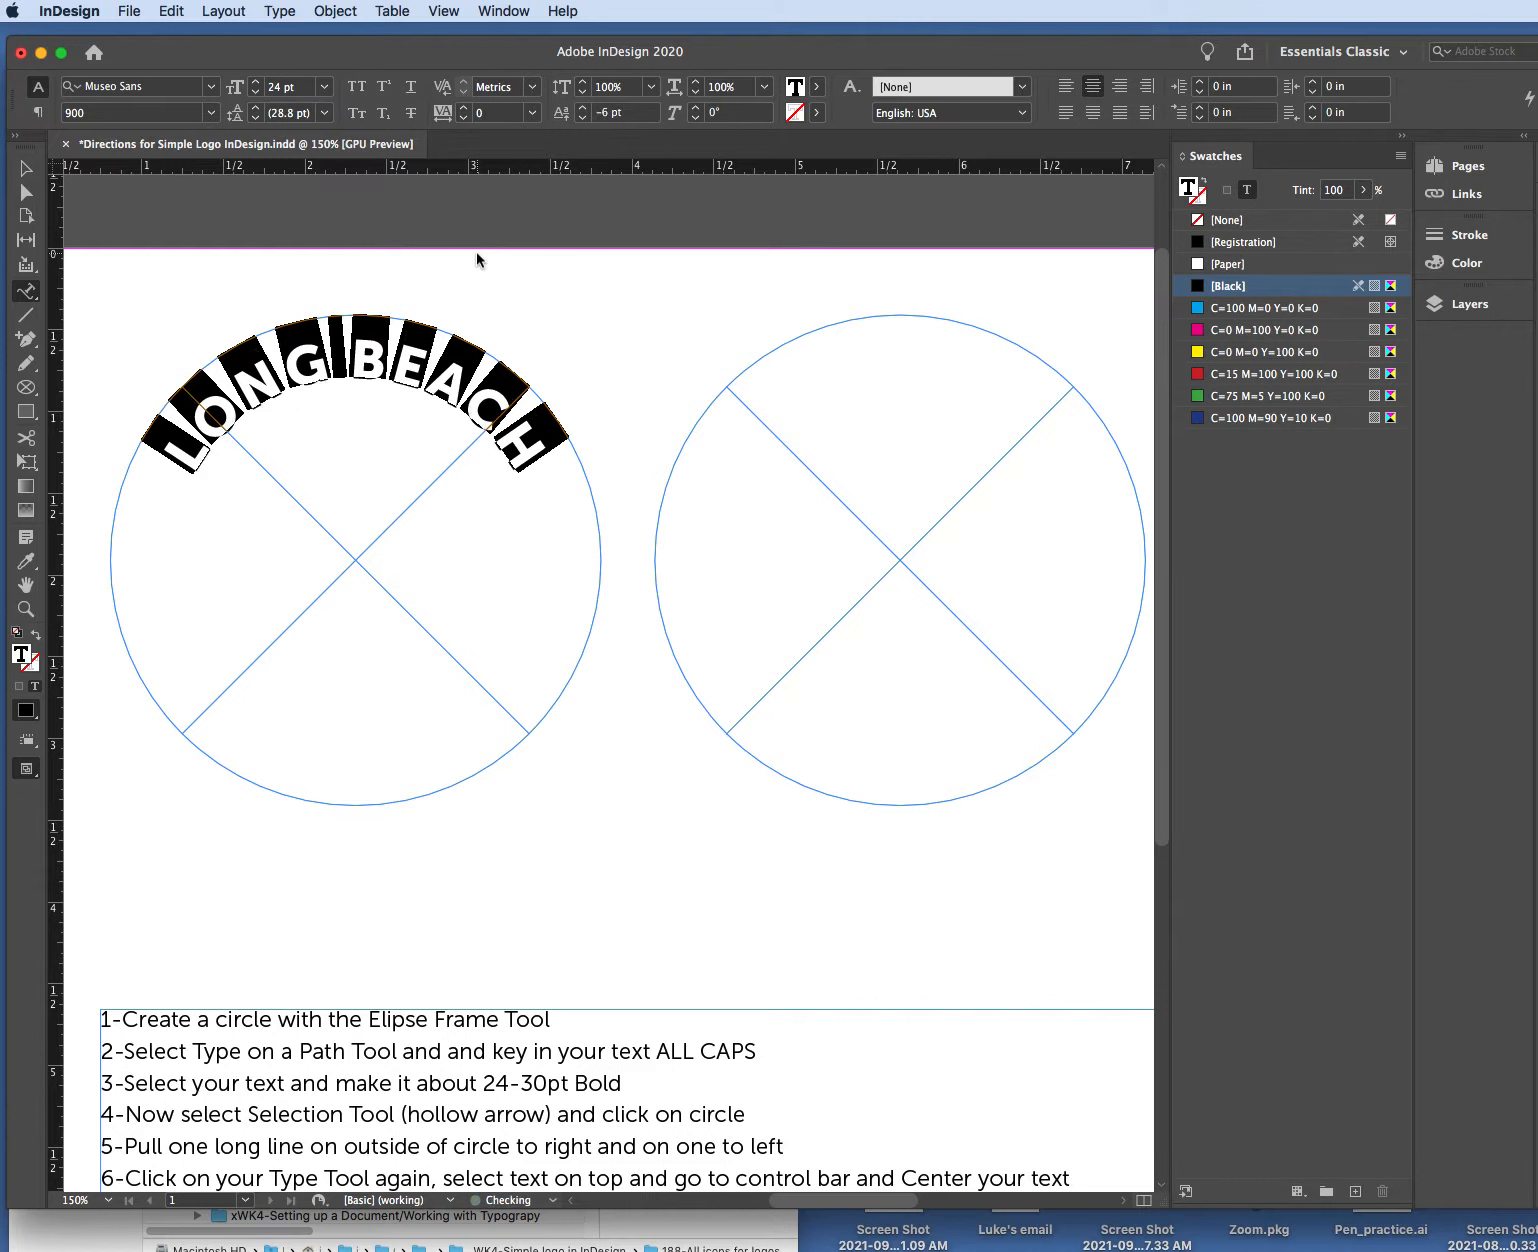
key("alt+shift+Down")
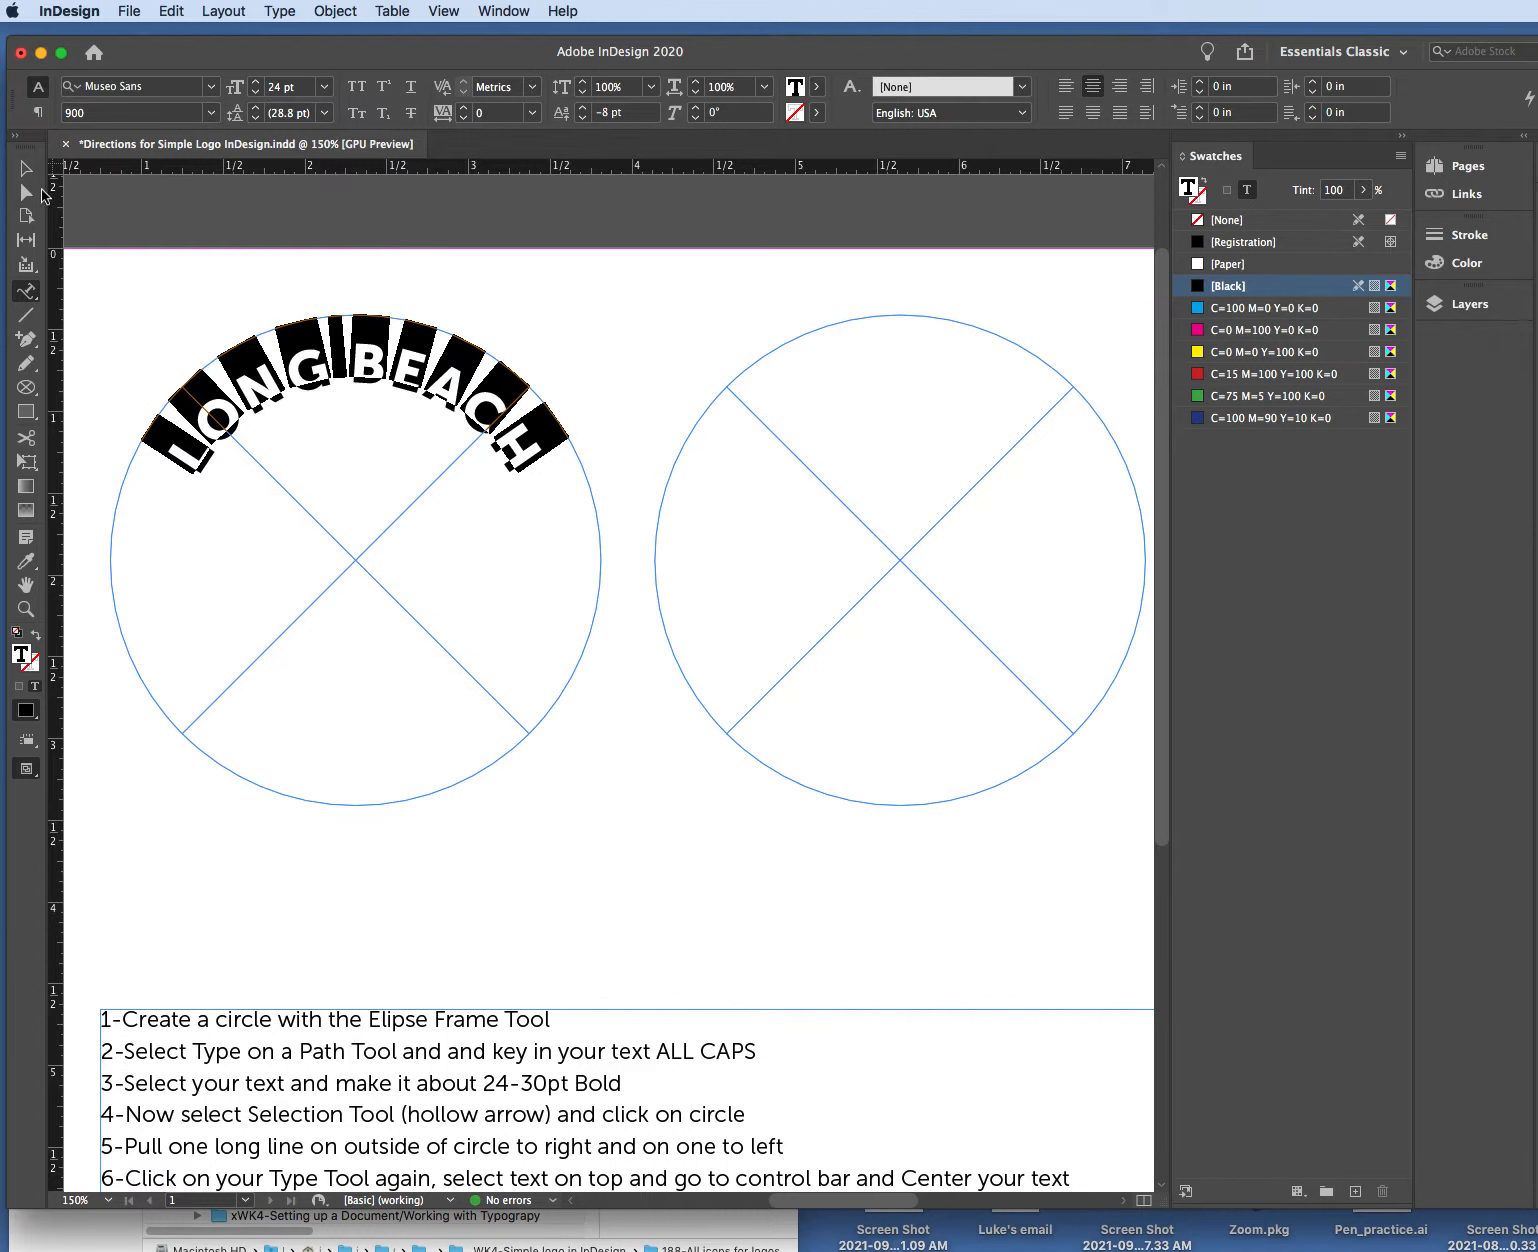
key("Escape")
left_click(192, 282)
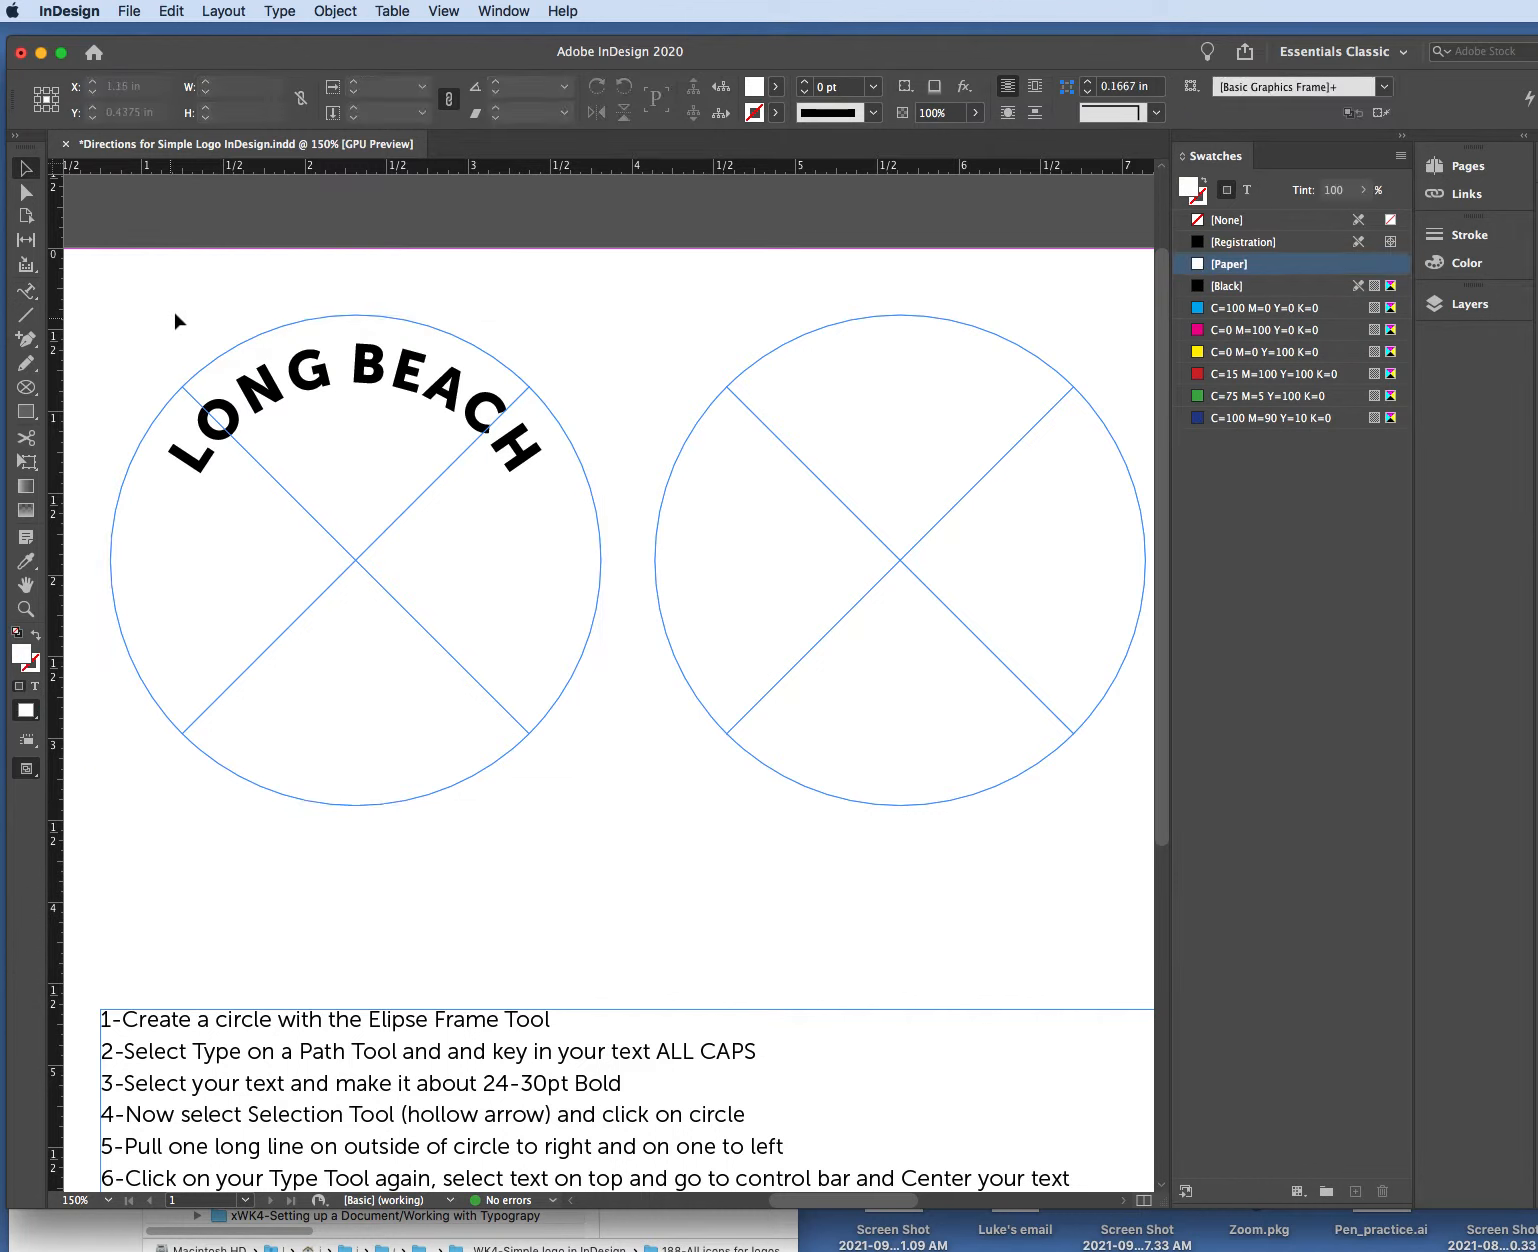
Add the path text DOG PARK to the bottom edge of the right circle with the Type on a Path tool.
left_click(26, 291)
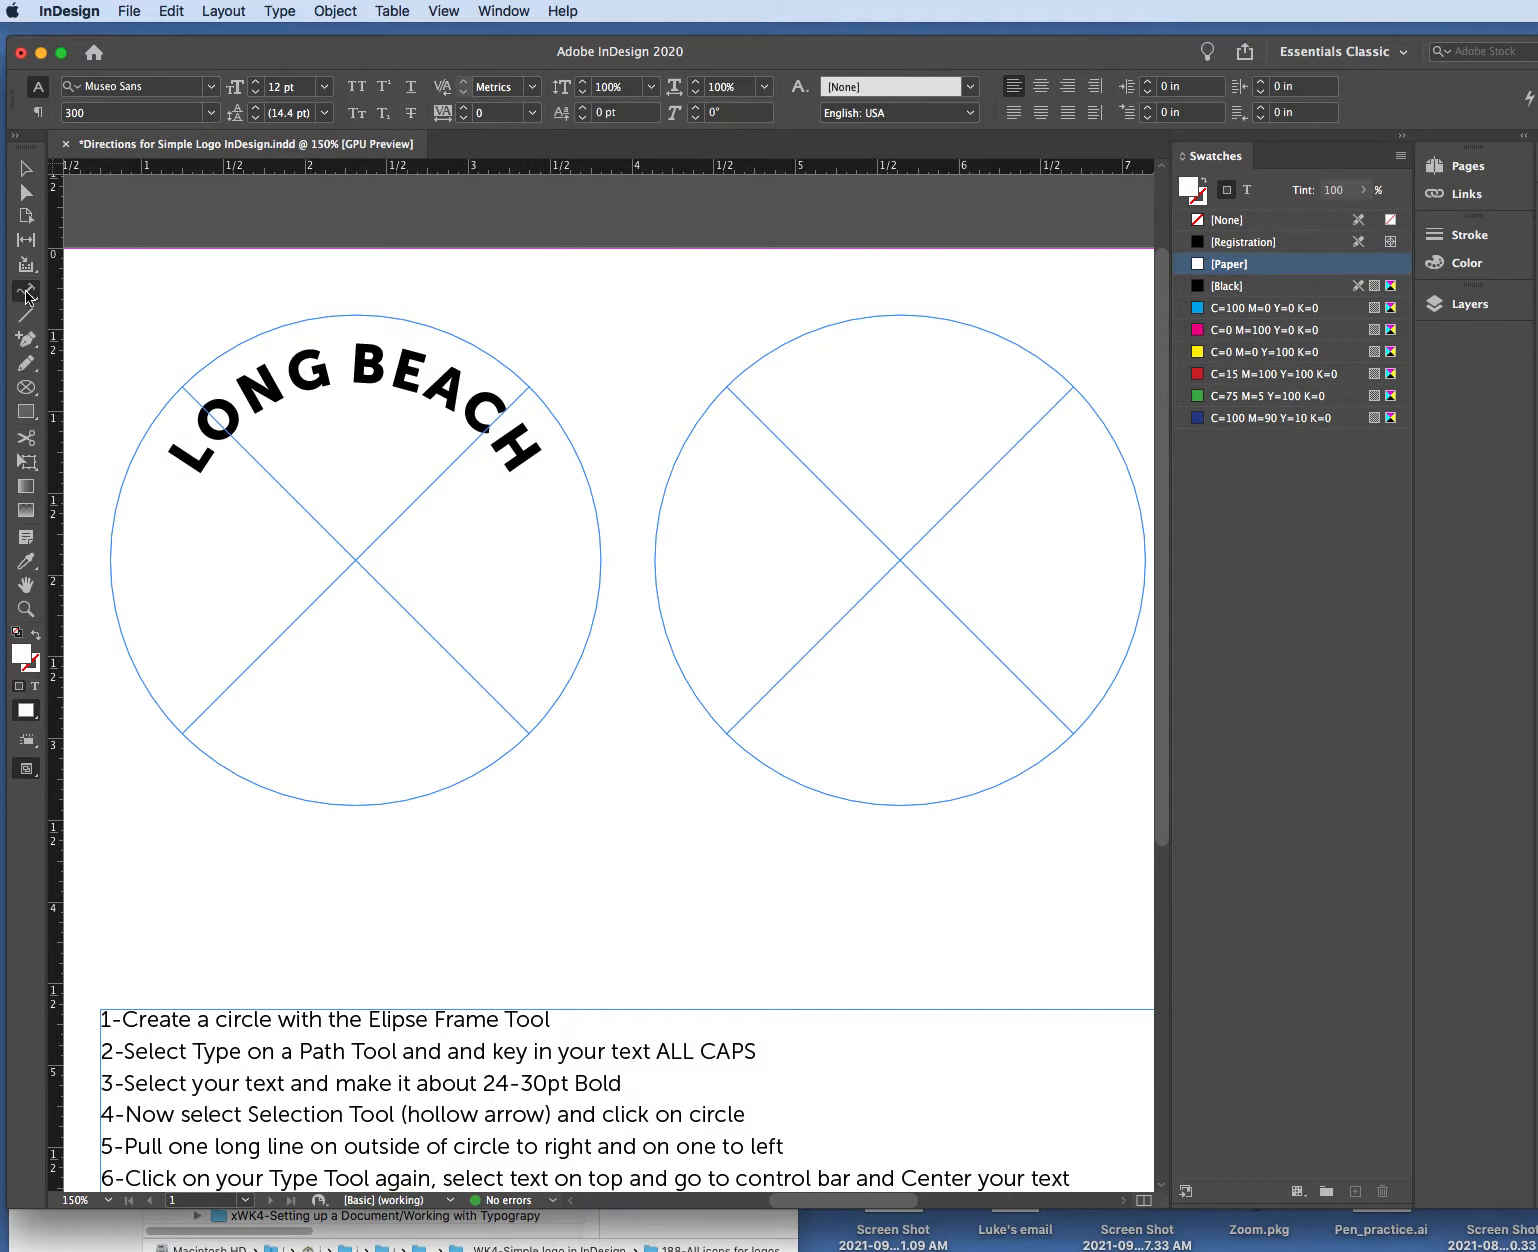
left_click(912, 804)
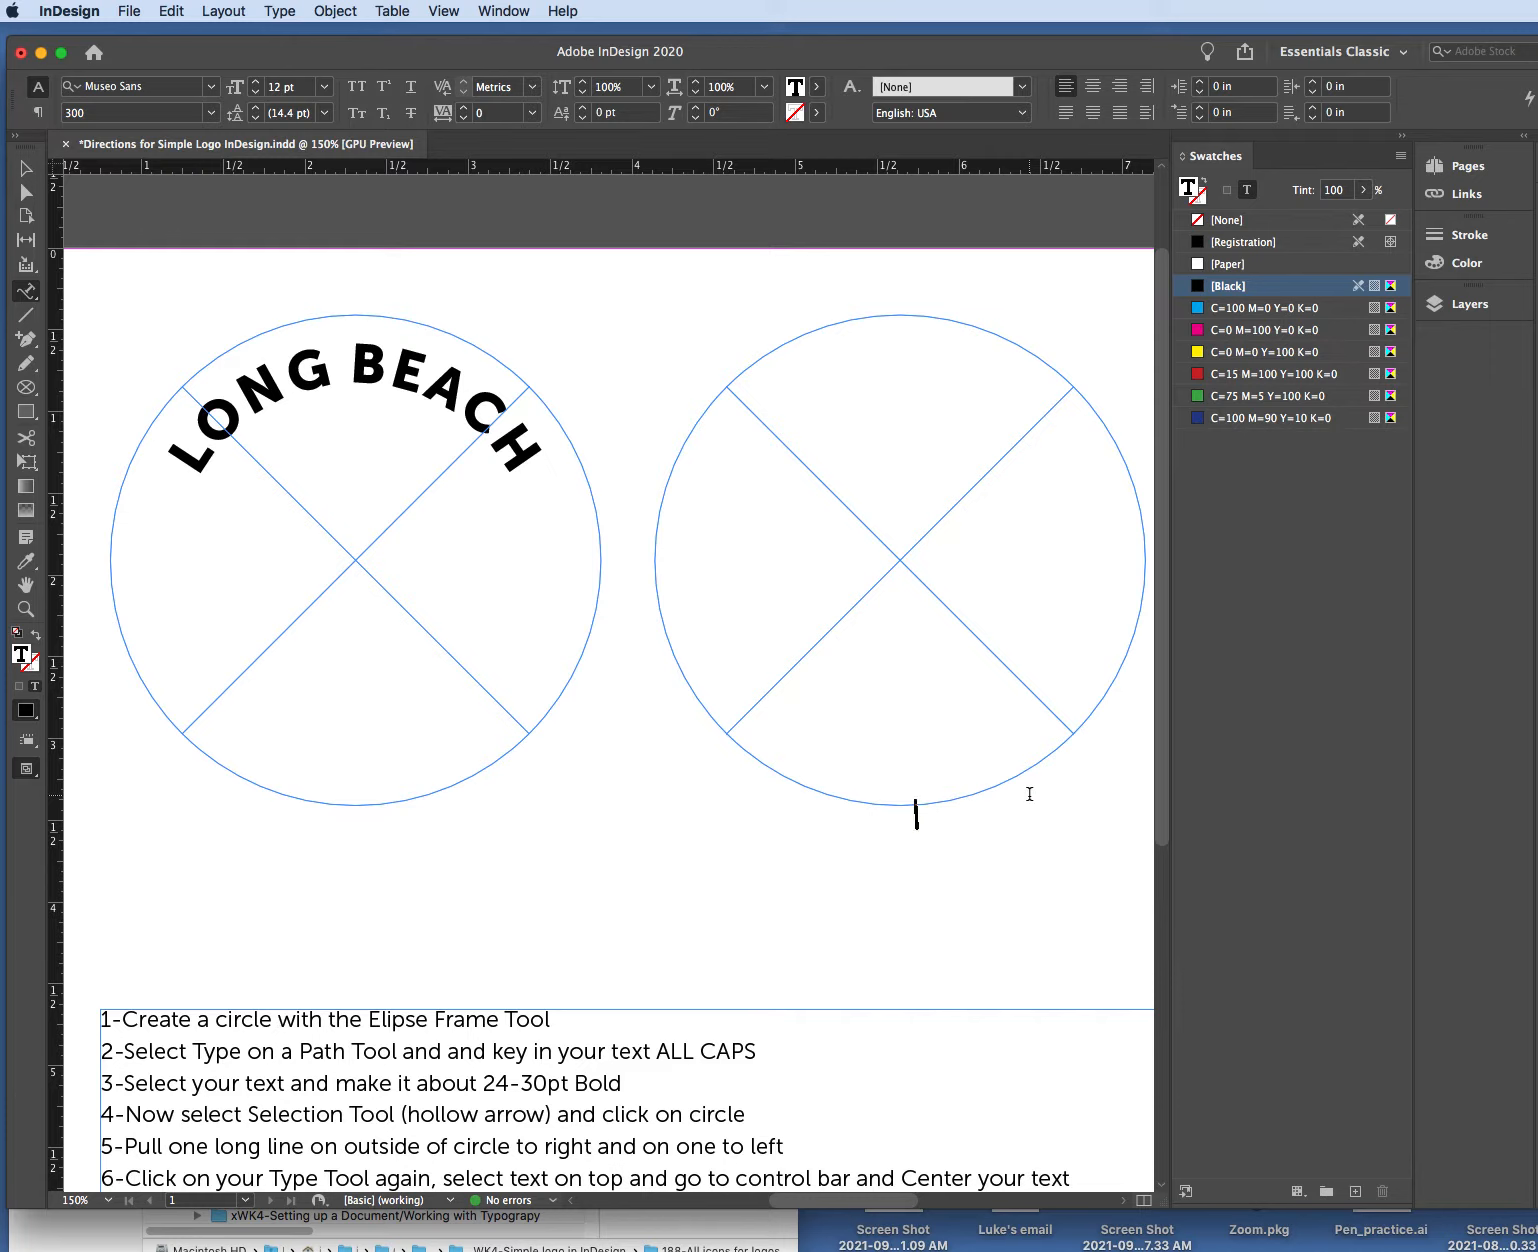
type("DOG PARK")
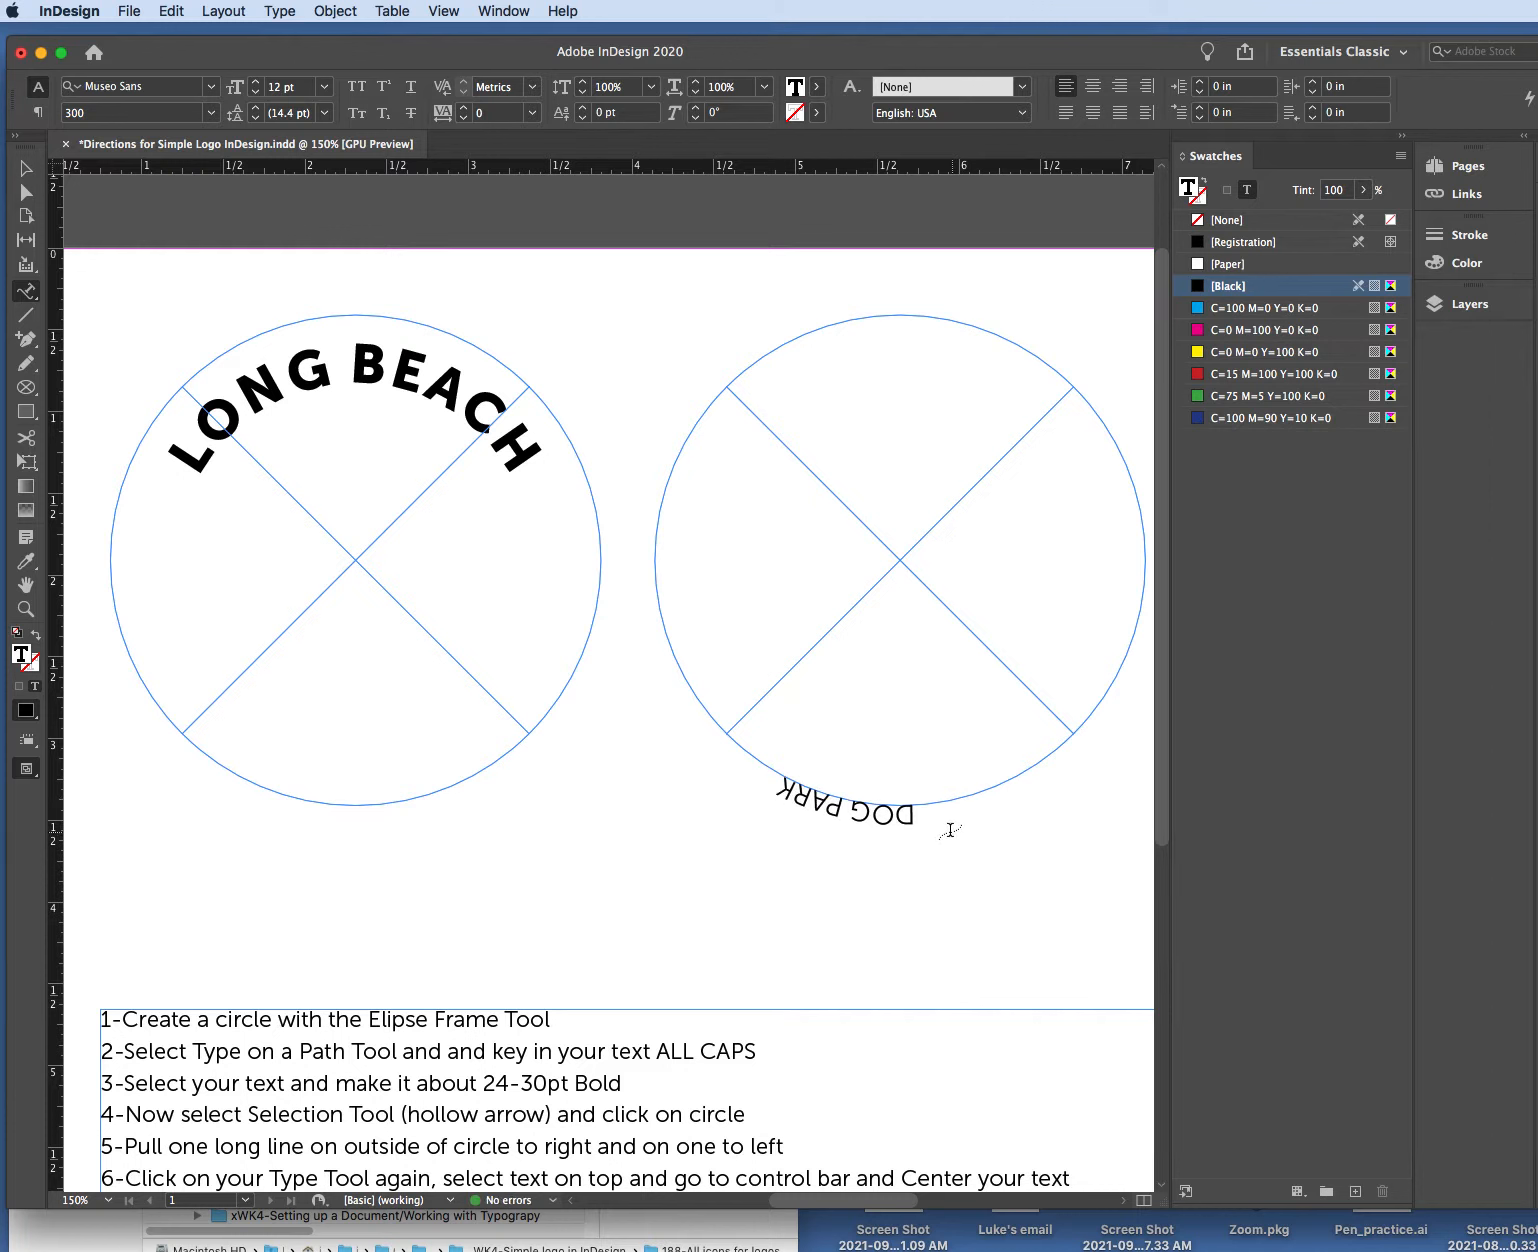
Format the whole DOG PARK text at 24 pt in the 900 weight of Museo Sans.
left_click(900, 813)
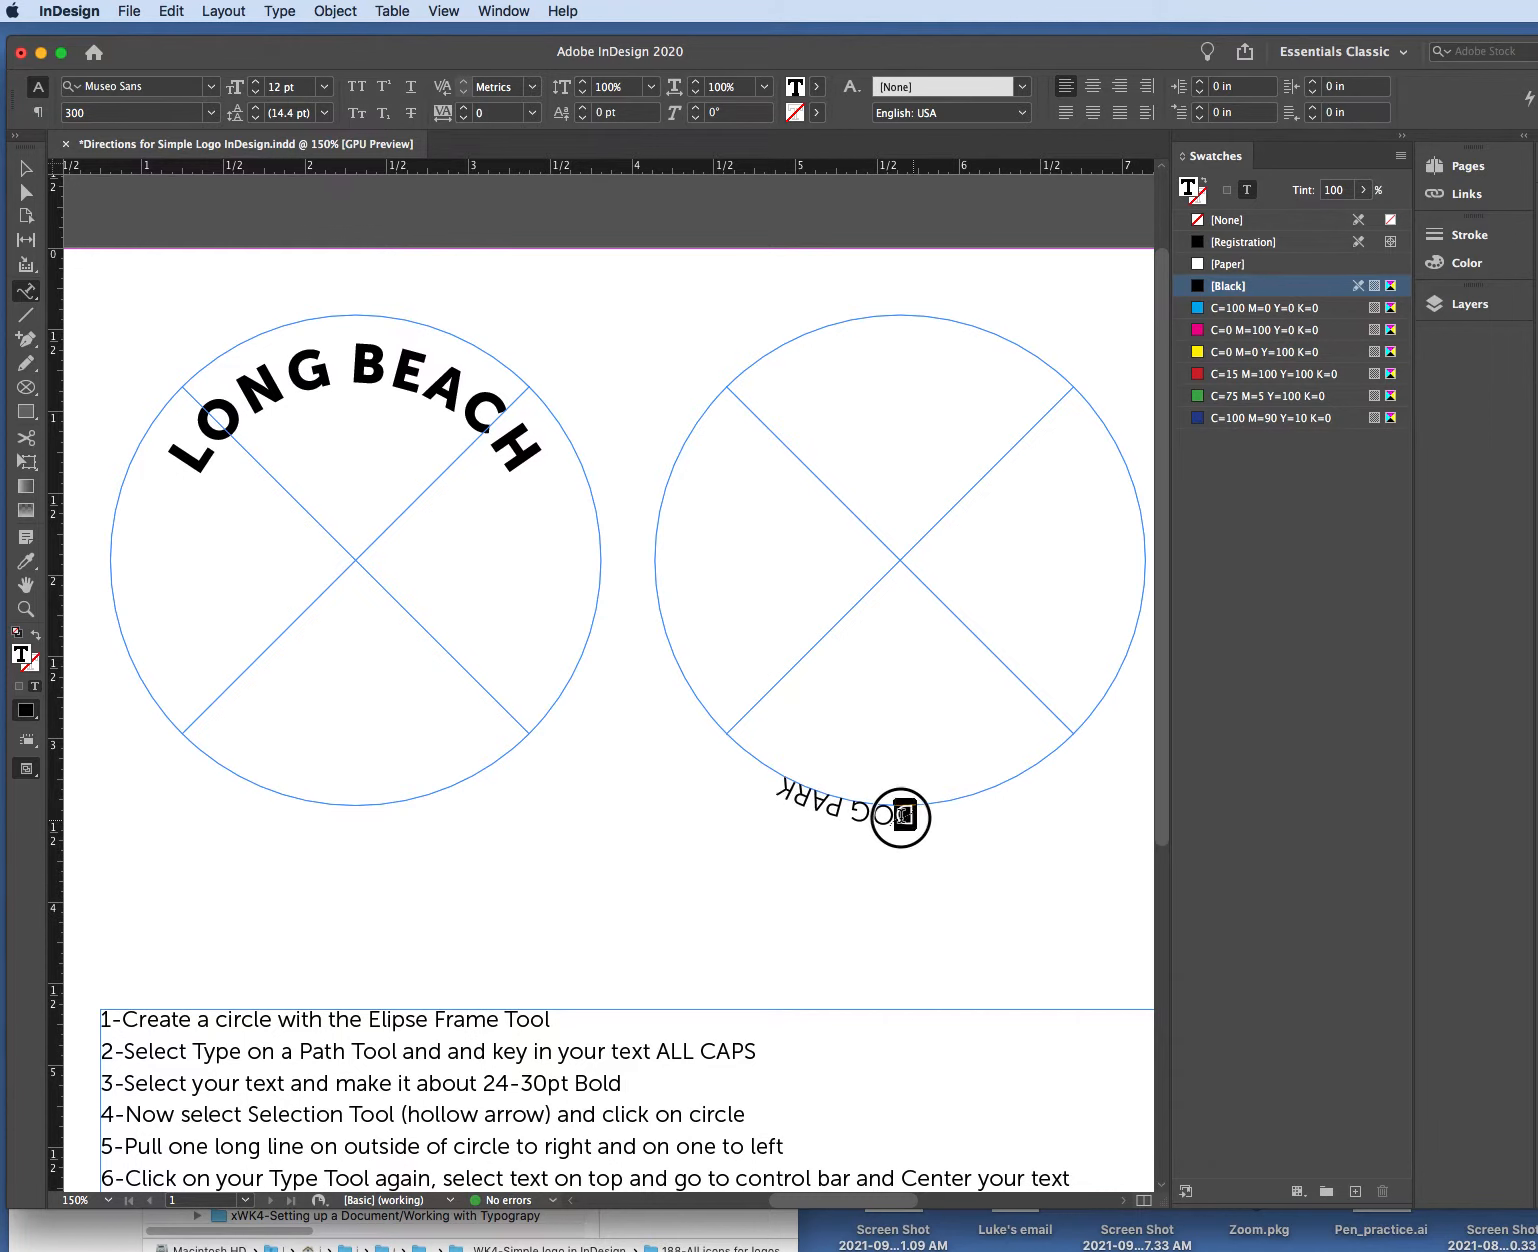
left_click_drag(734, 775, 734, 775)
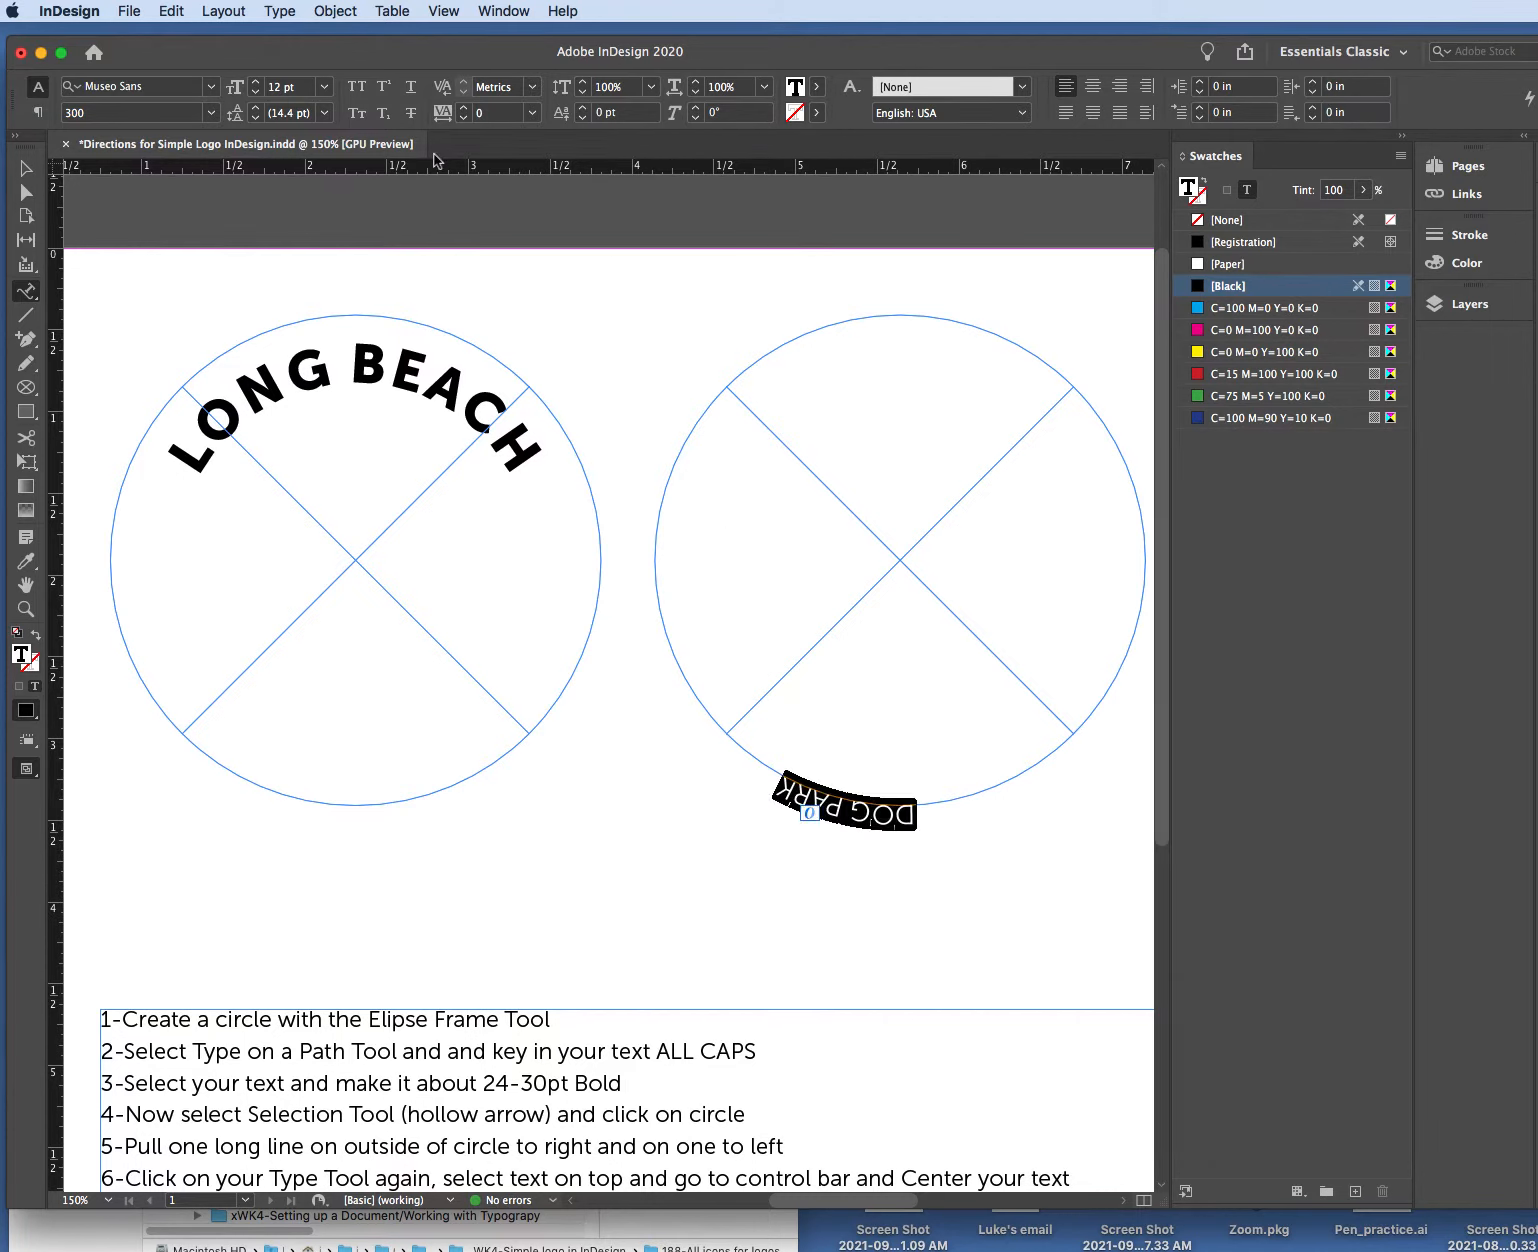
left_click(323, 87)
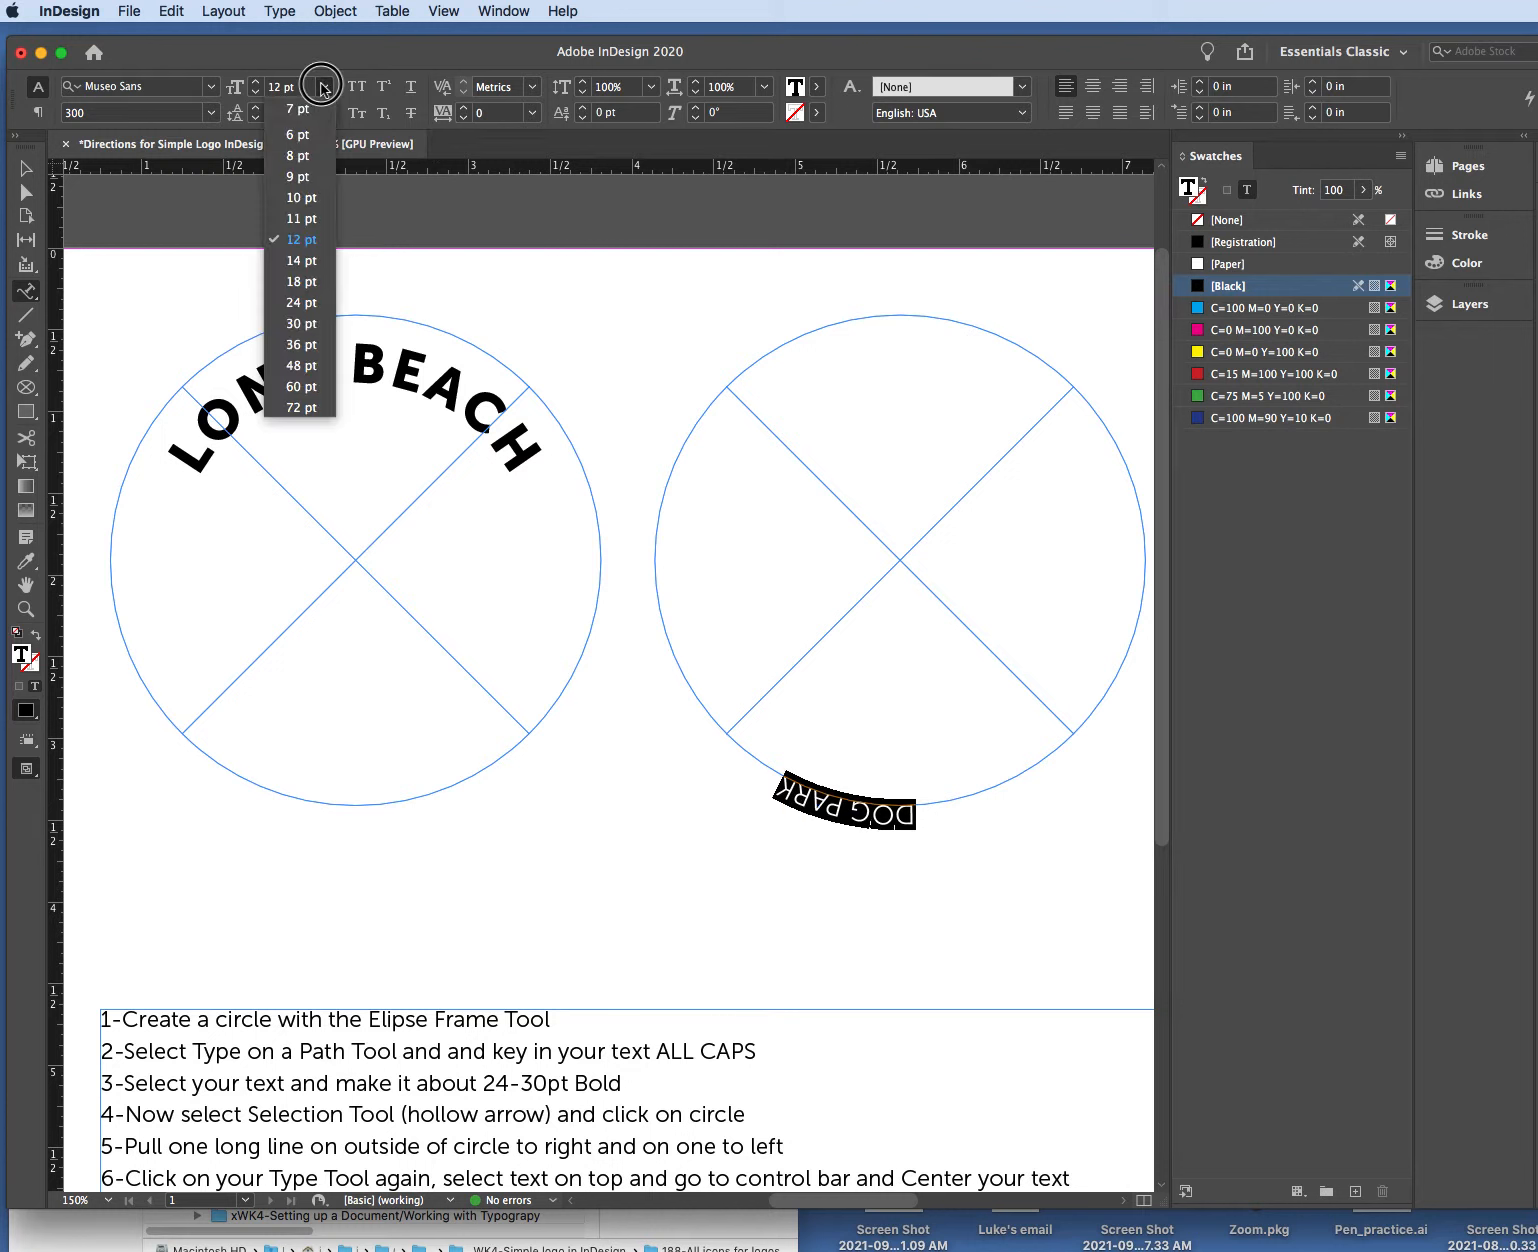
left_click(319, 300)
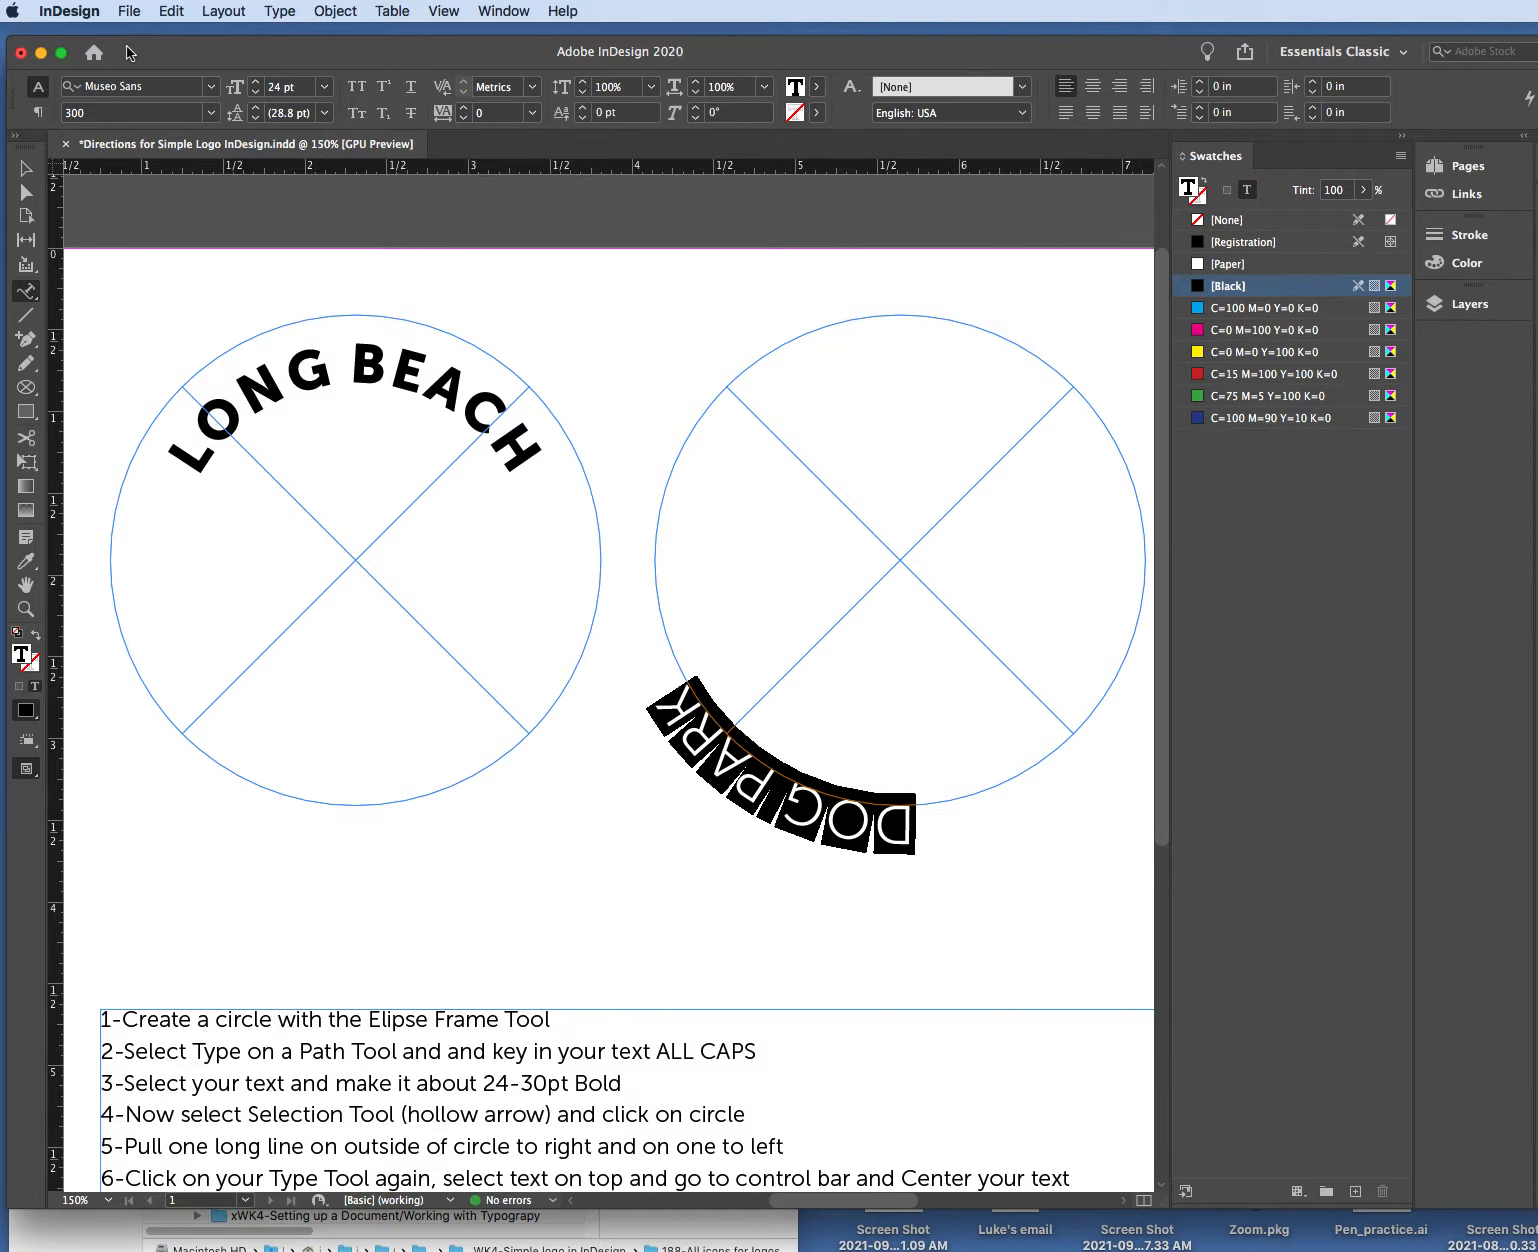
left_click(211, 112)
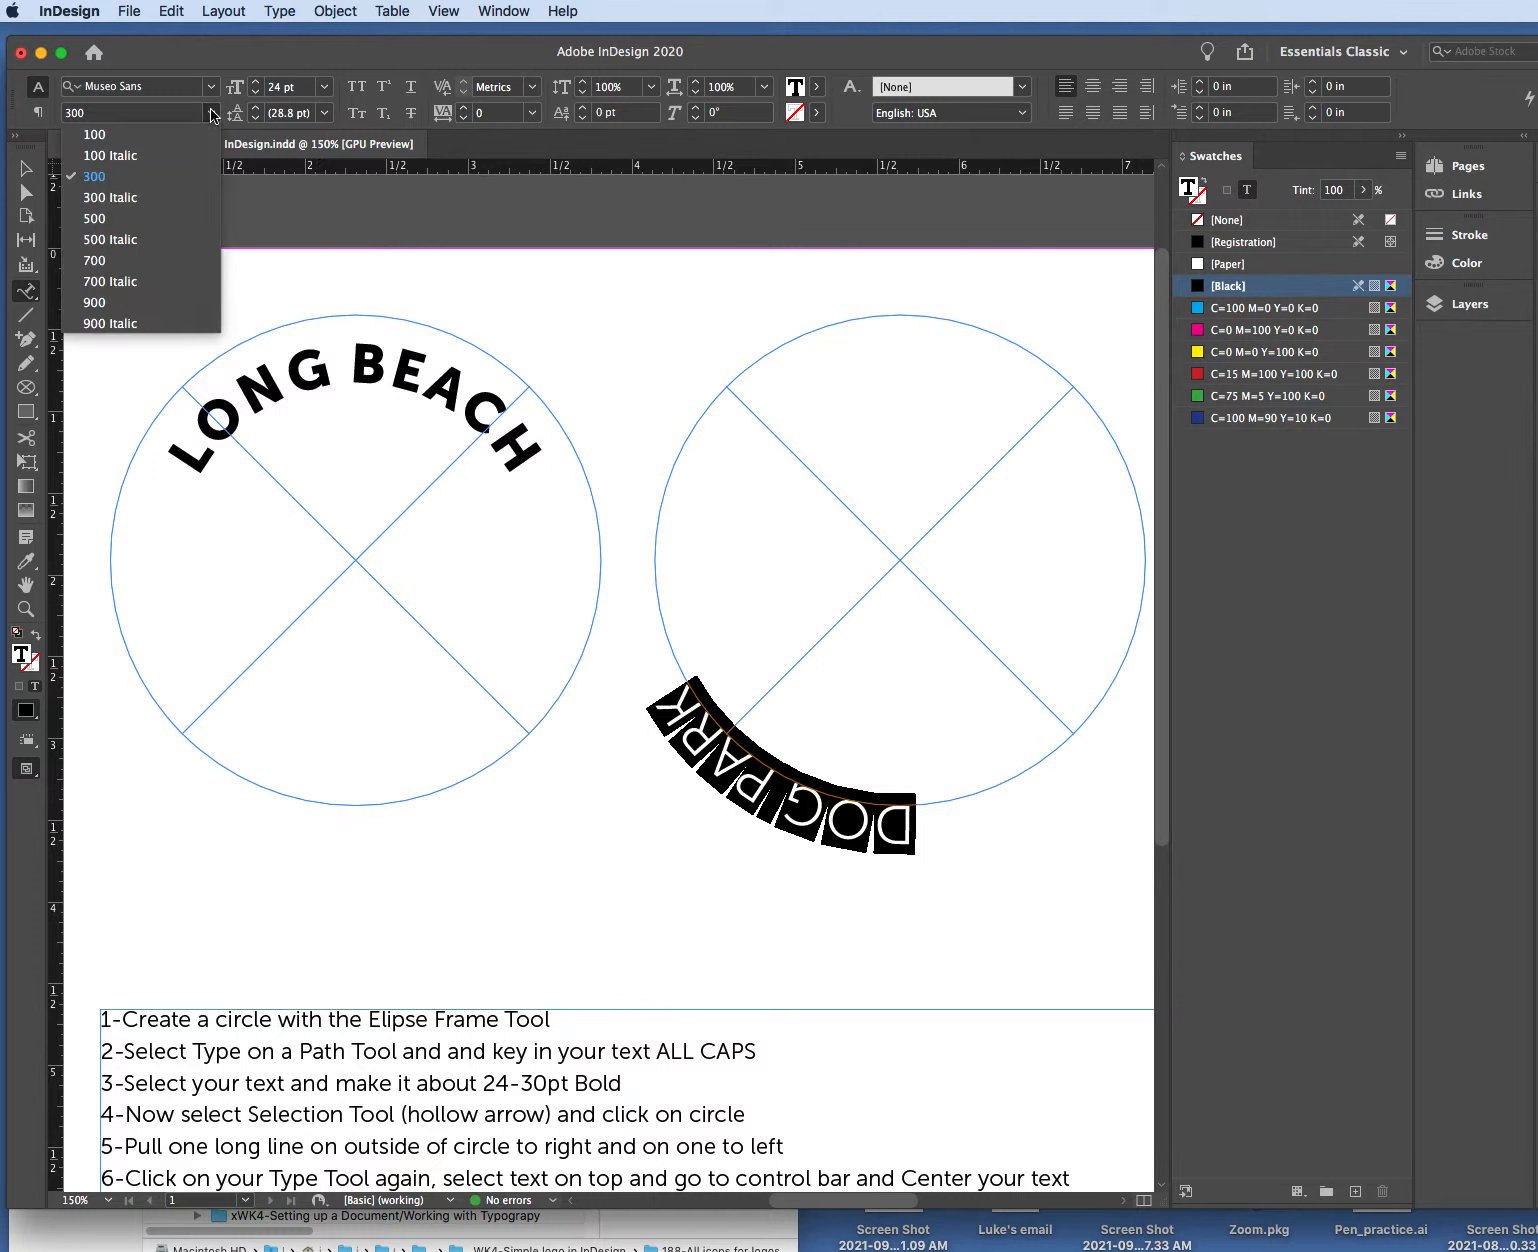
left_click(101, 302)
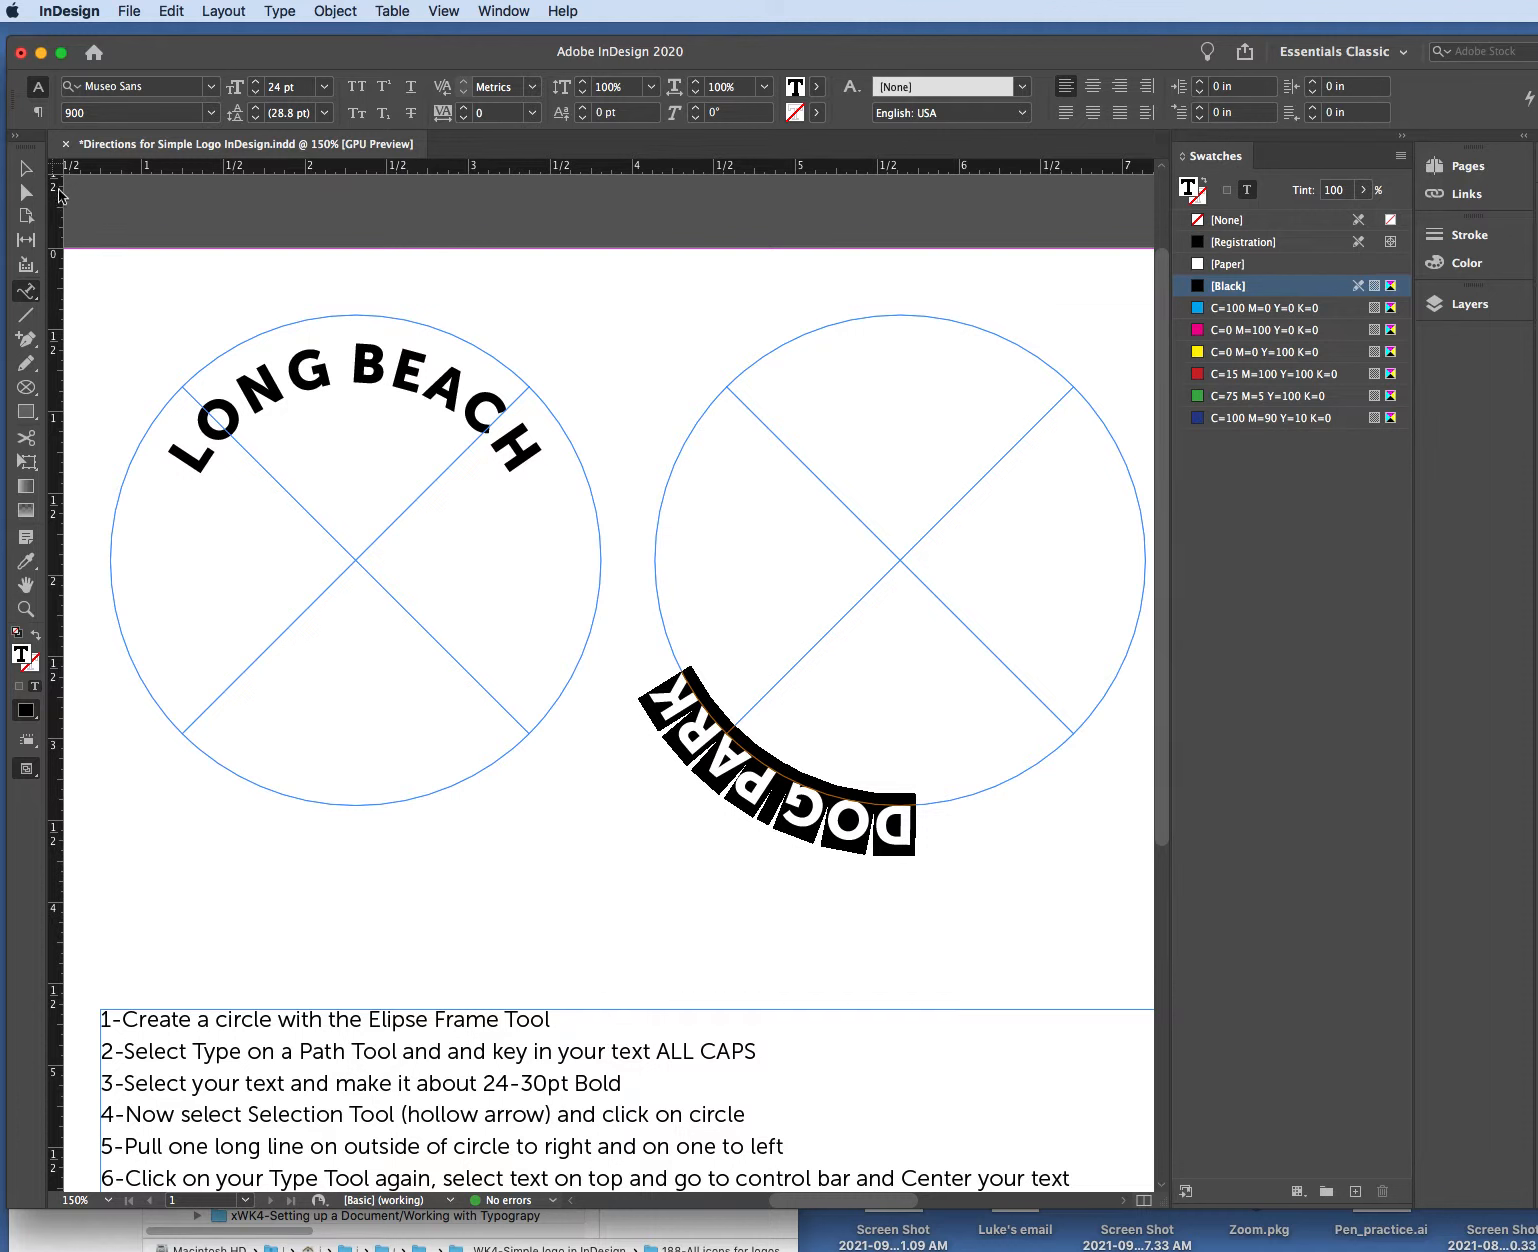
Move the DOG PARK path text's start bracket to the circle's right side and its end bracket to the circle's left side.
left_click(28, 181)
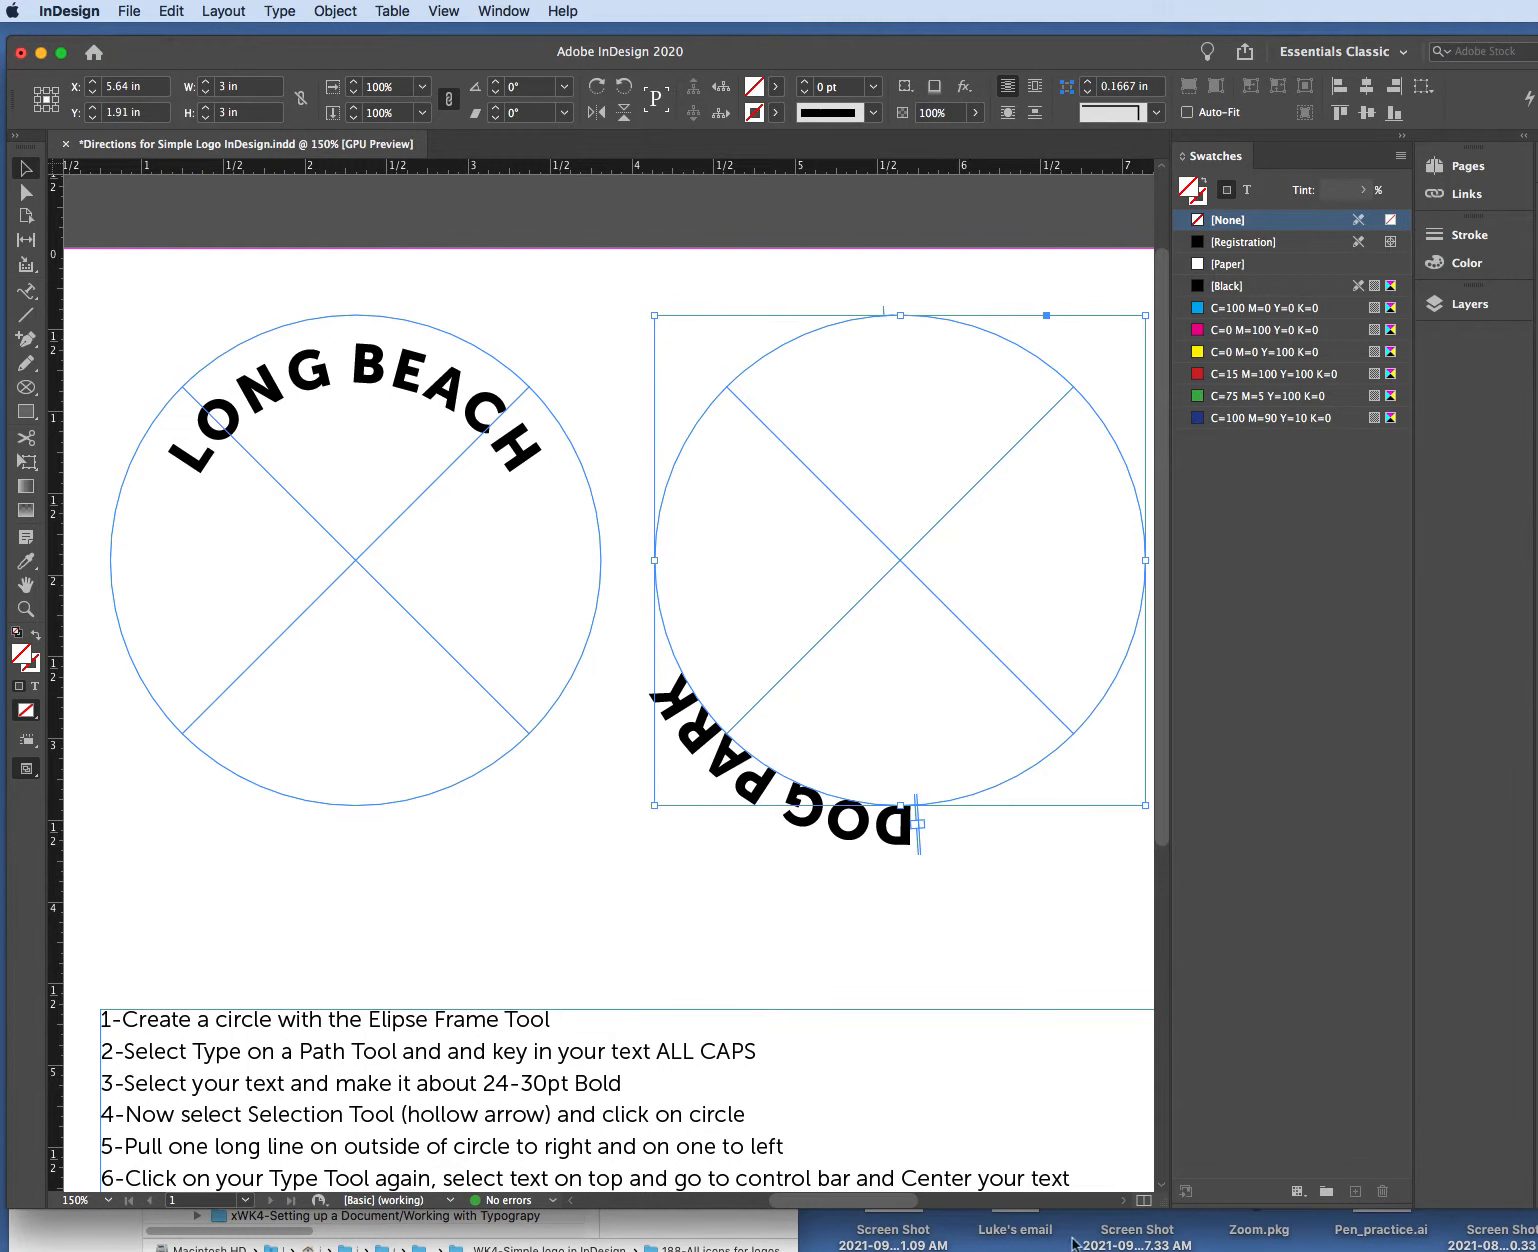
left_click_drag(900, 1201, 919, 1203)
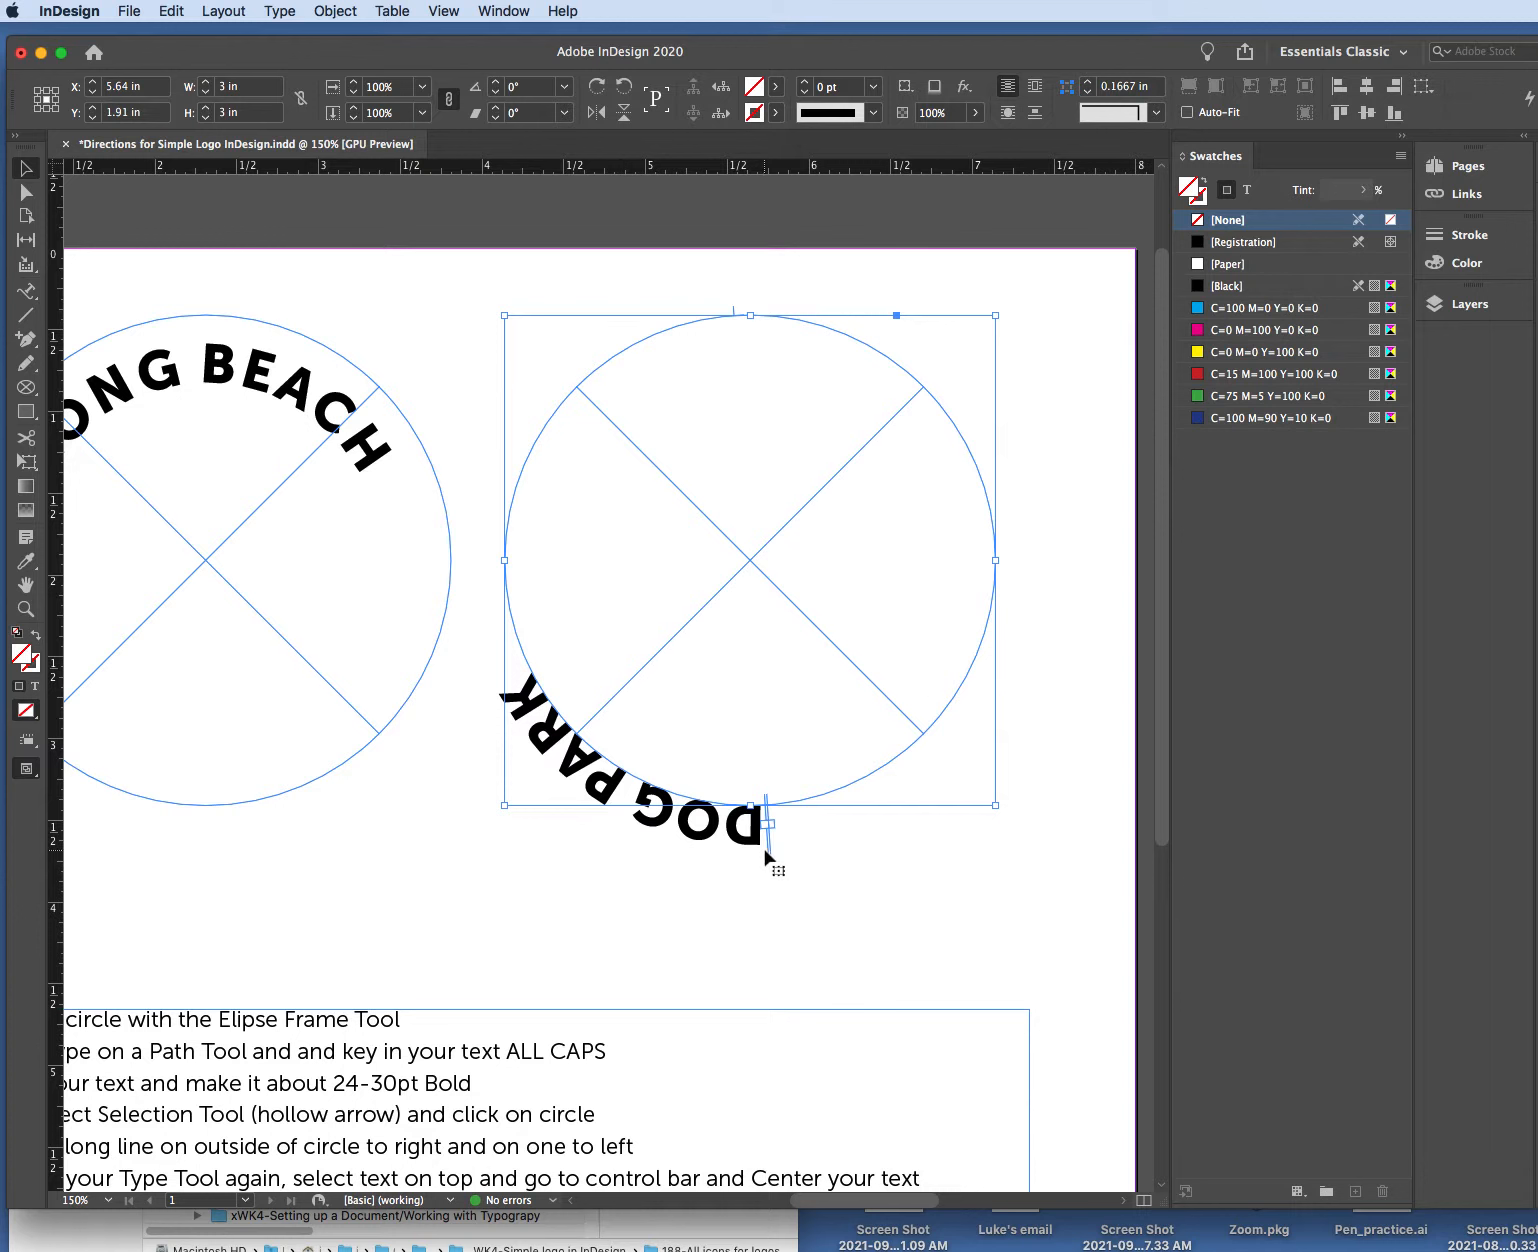
left_click_drag(772, 850, 1045, 567)
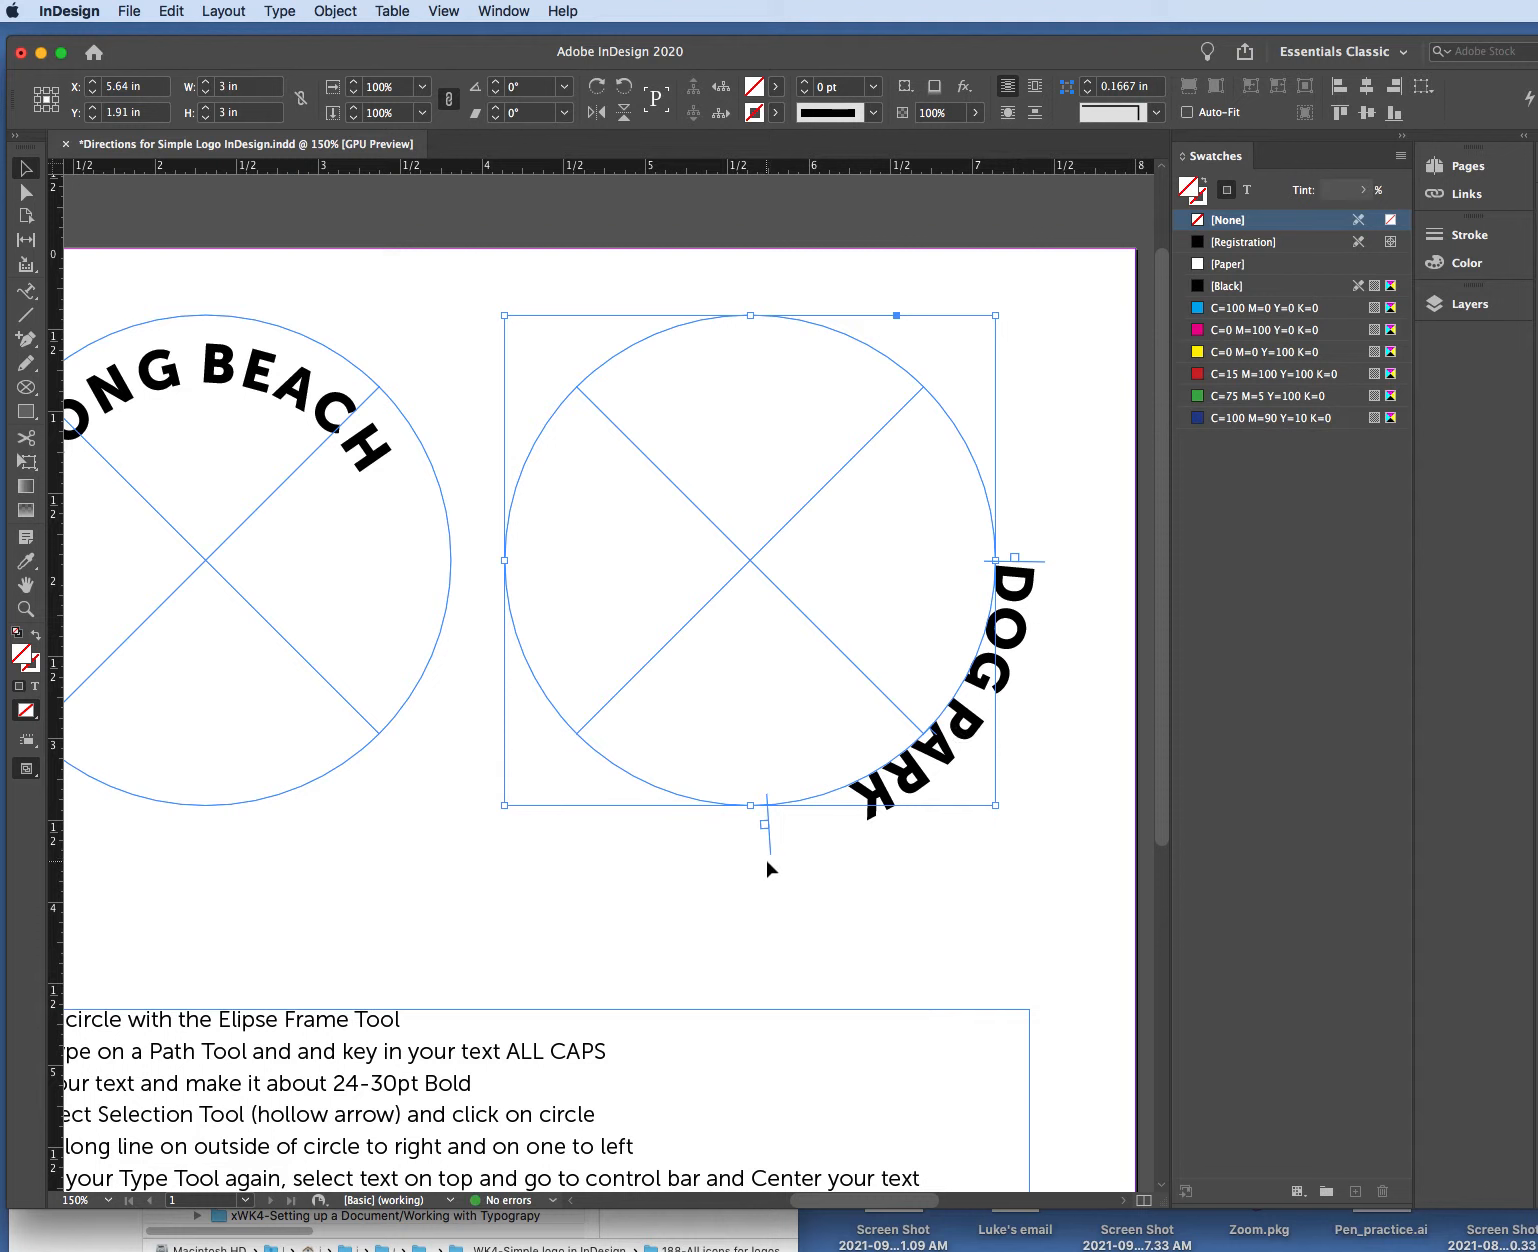
left_click_drag(771, 860, 462, 566)
Center the whole DOG PARK text between its brackets along the bottom of the right circle.
left_click(26, 290)
left_click_drag(1017, 566, 848, 807)
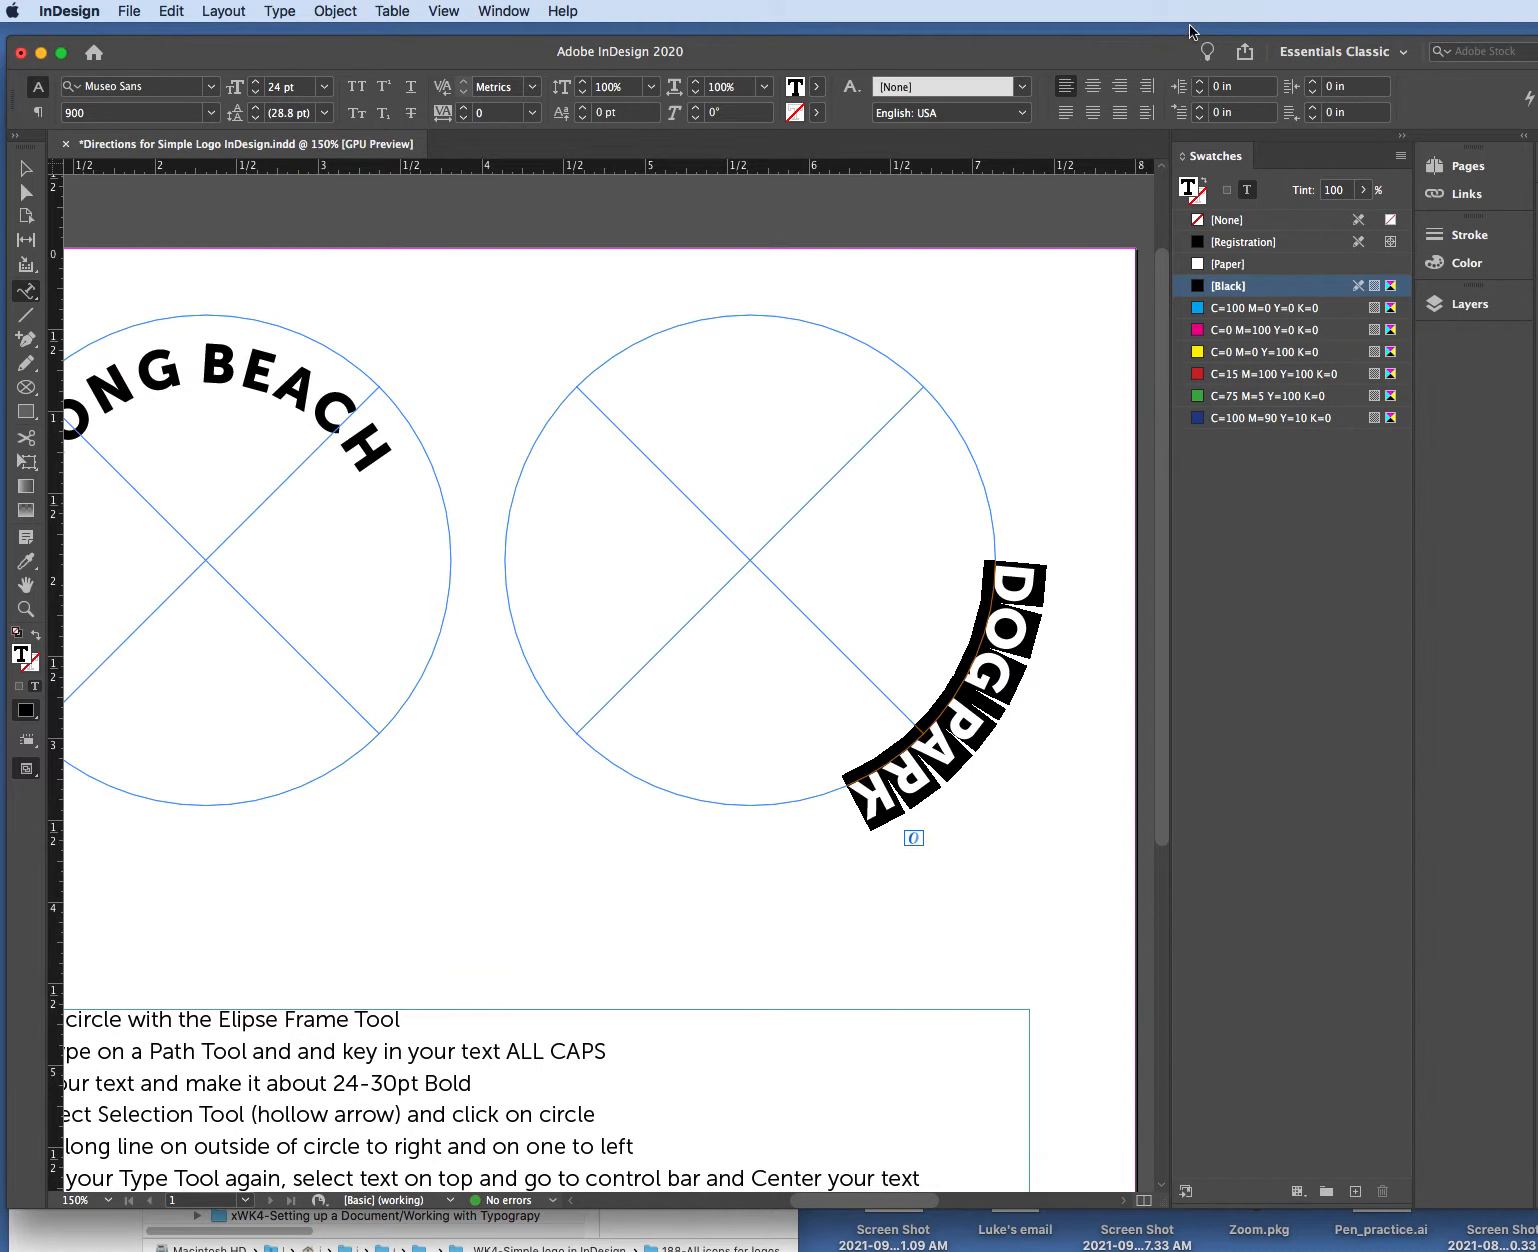
left_click(1093, 88)
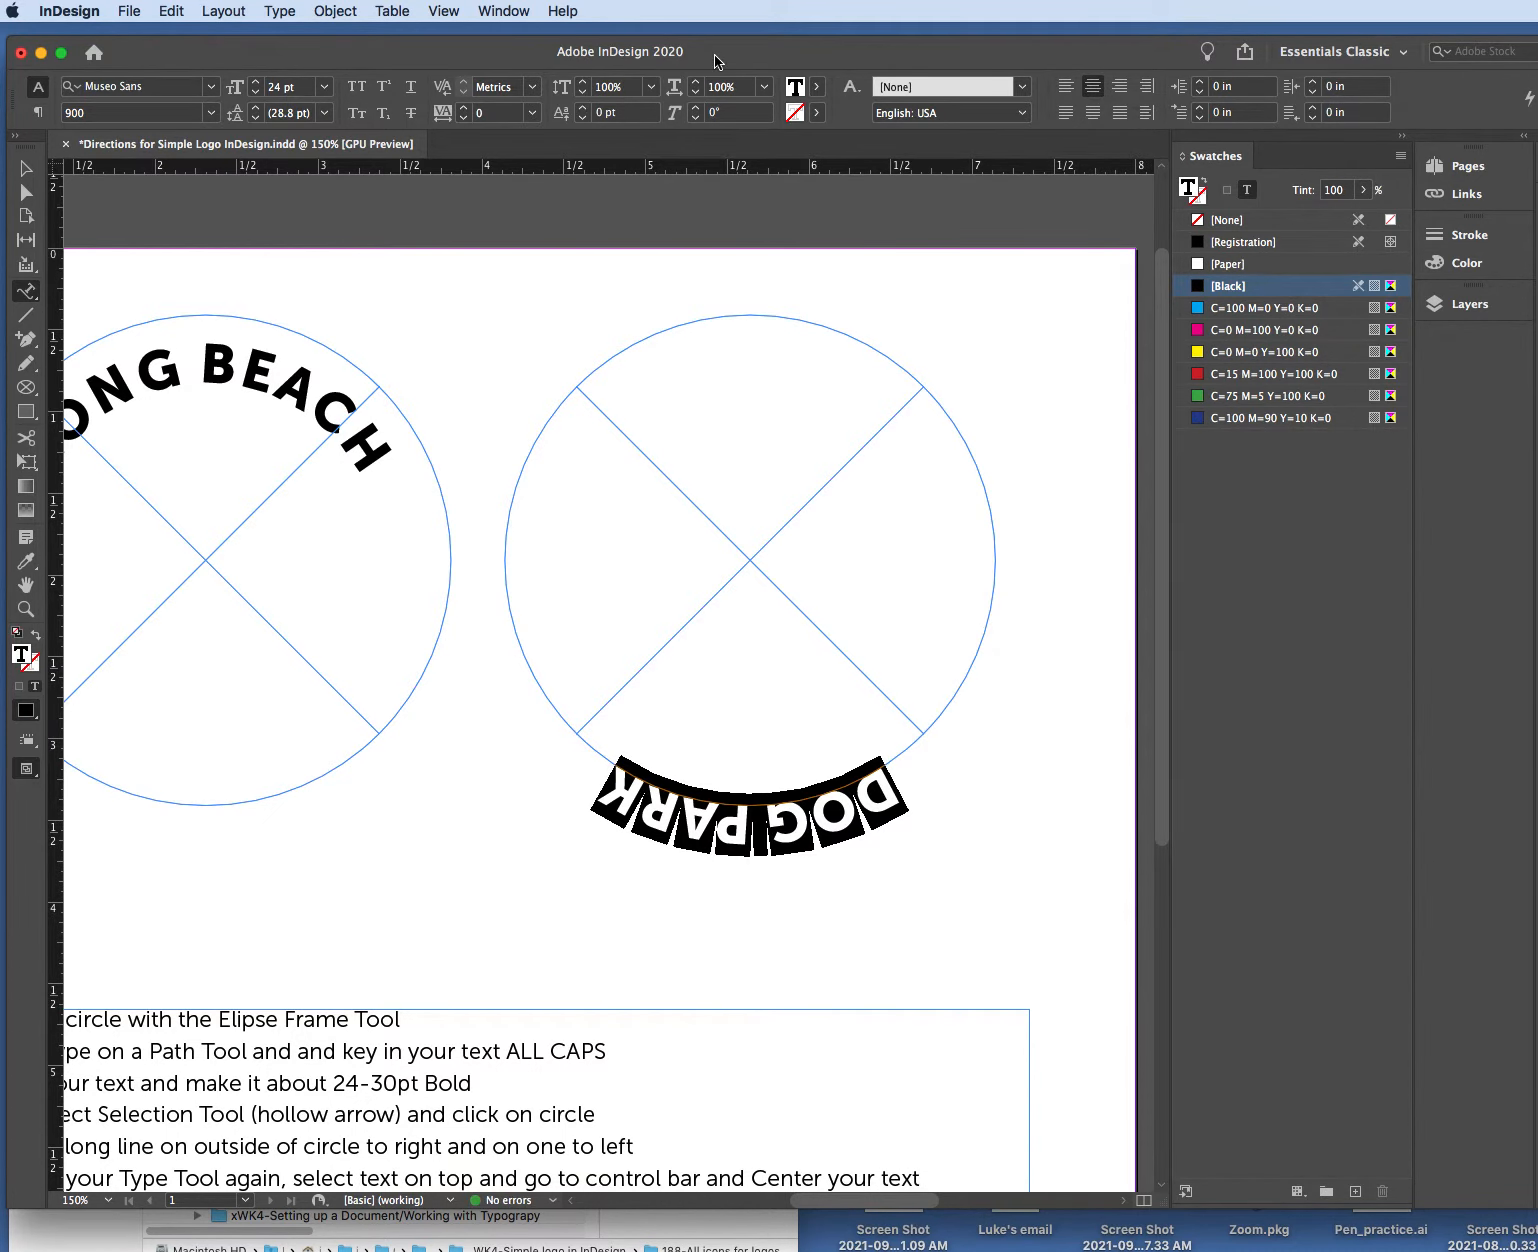
Reposition the document window so both circles and the numbered directions show in full width, and read the directions on path options.
left_click_drag(716, 58, 843, 53)
scroll(961, 594, "down", 5)
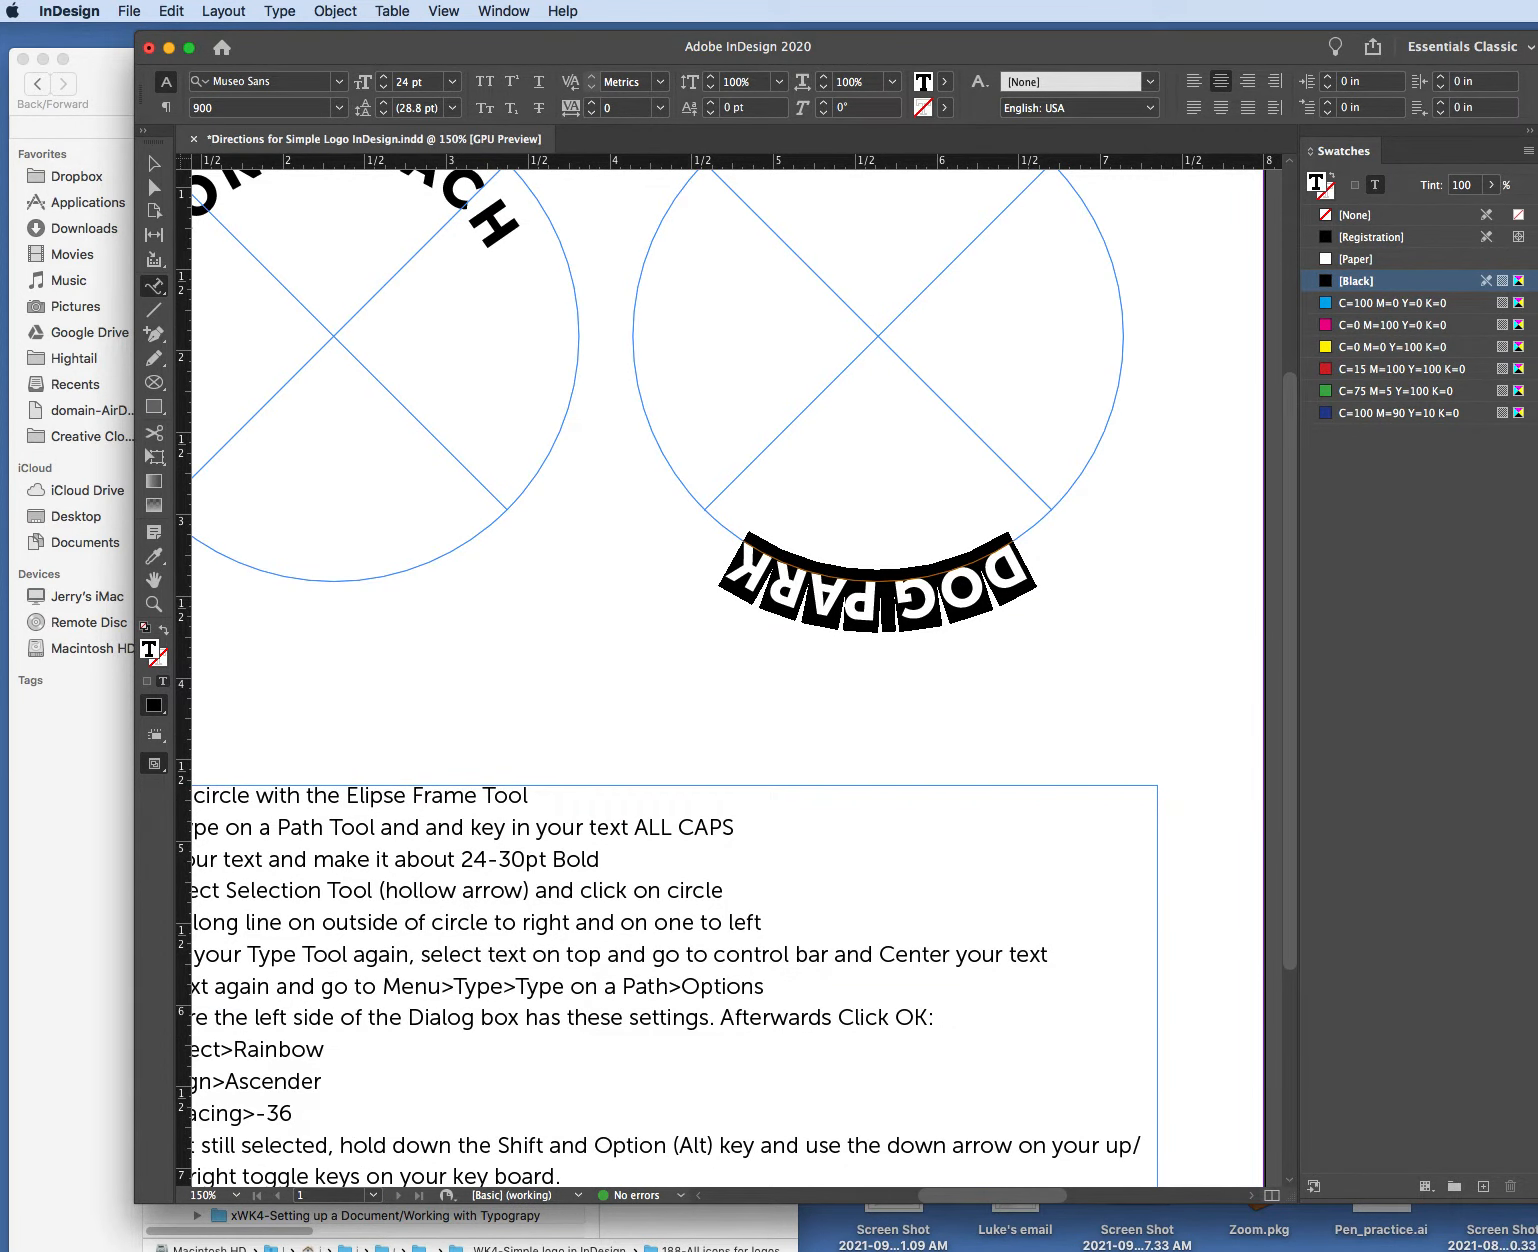
scroll(700, 650, "left", 3)
scroll(700, 650, "up", 1)
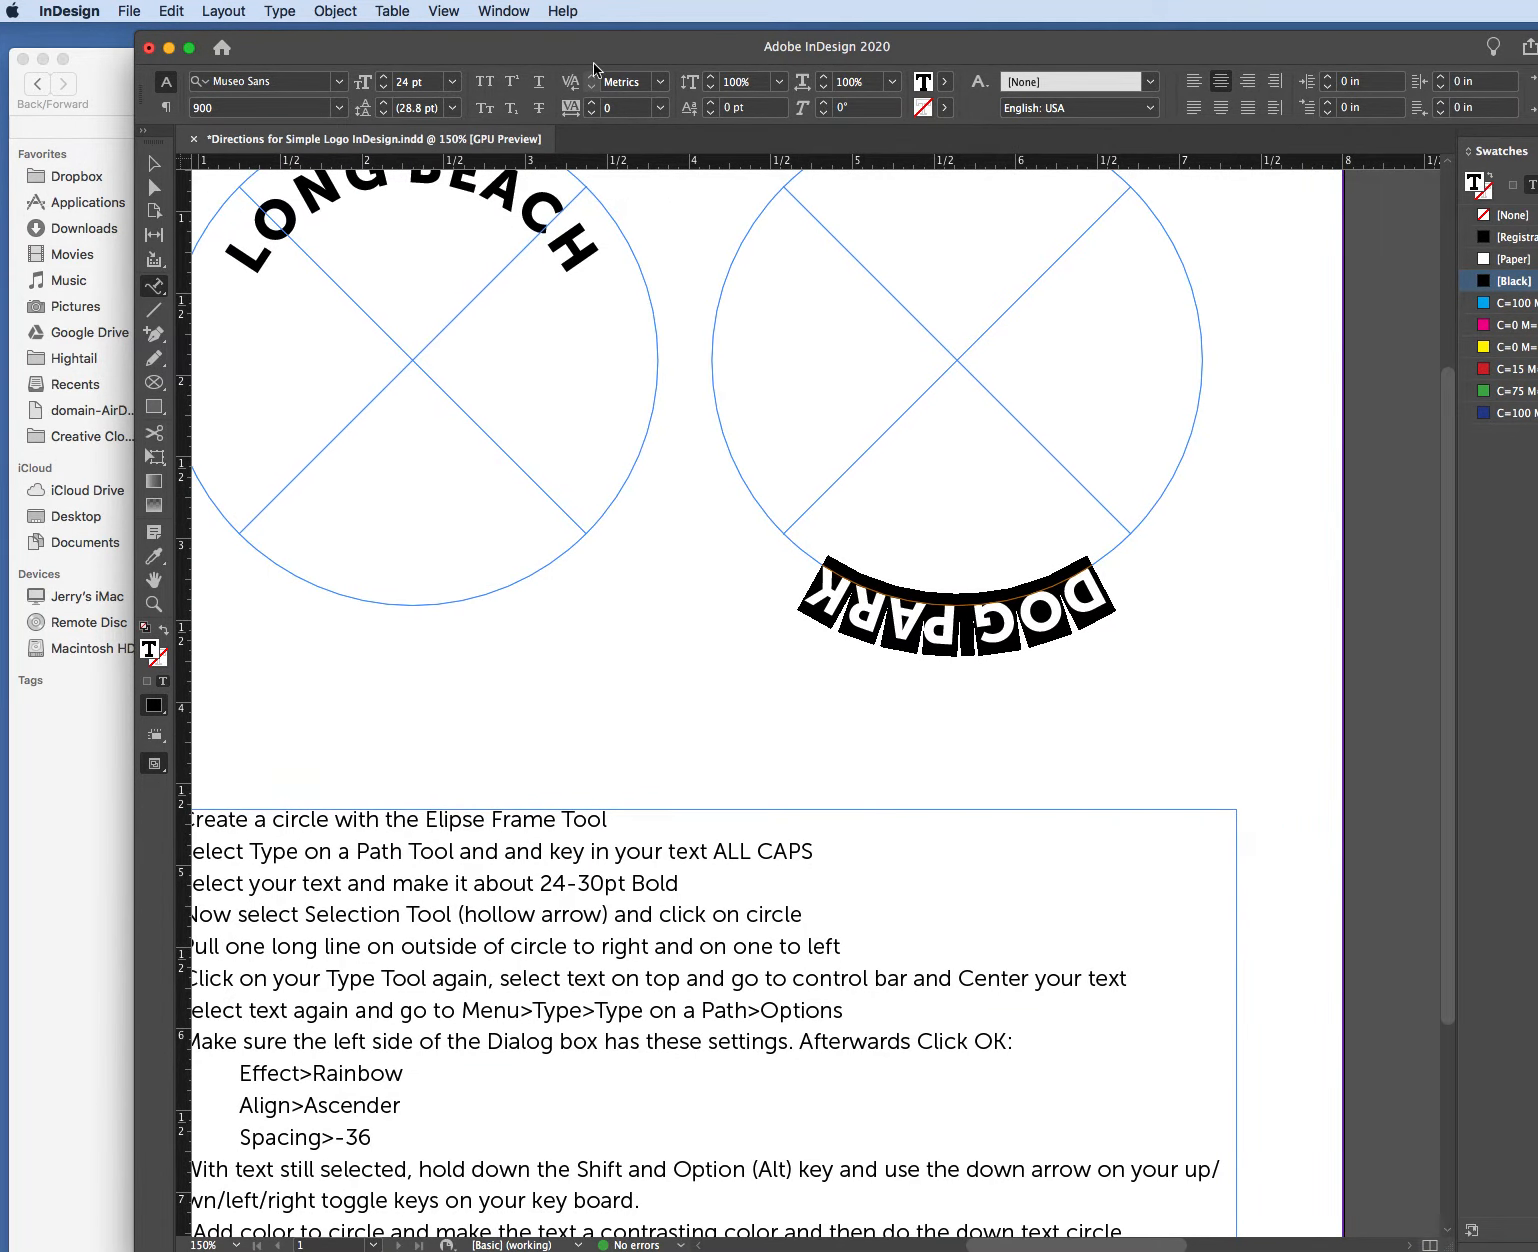
left_click_drag(576, 58, 447, 52)
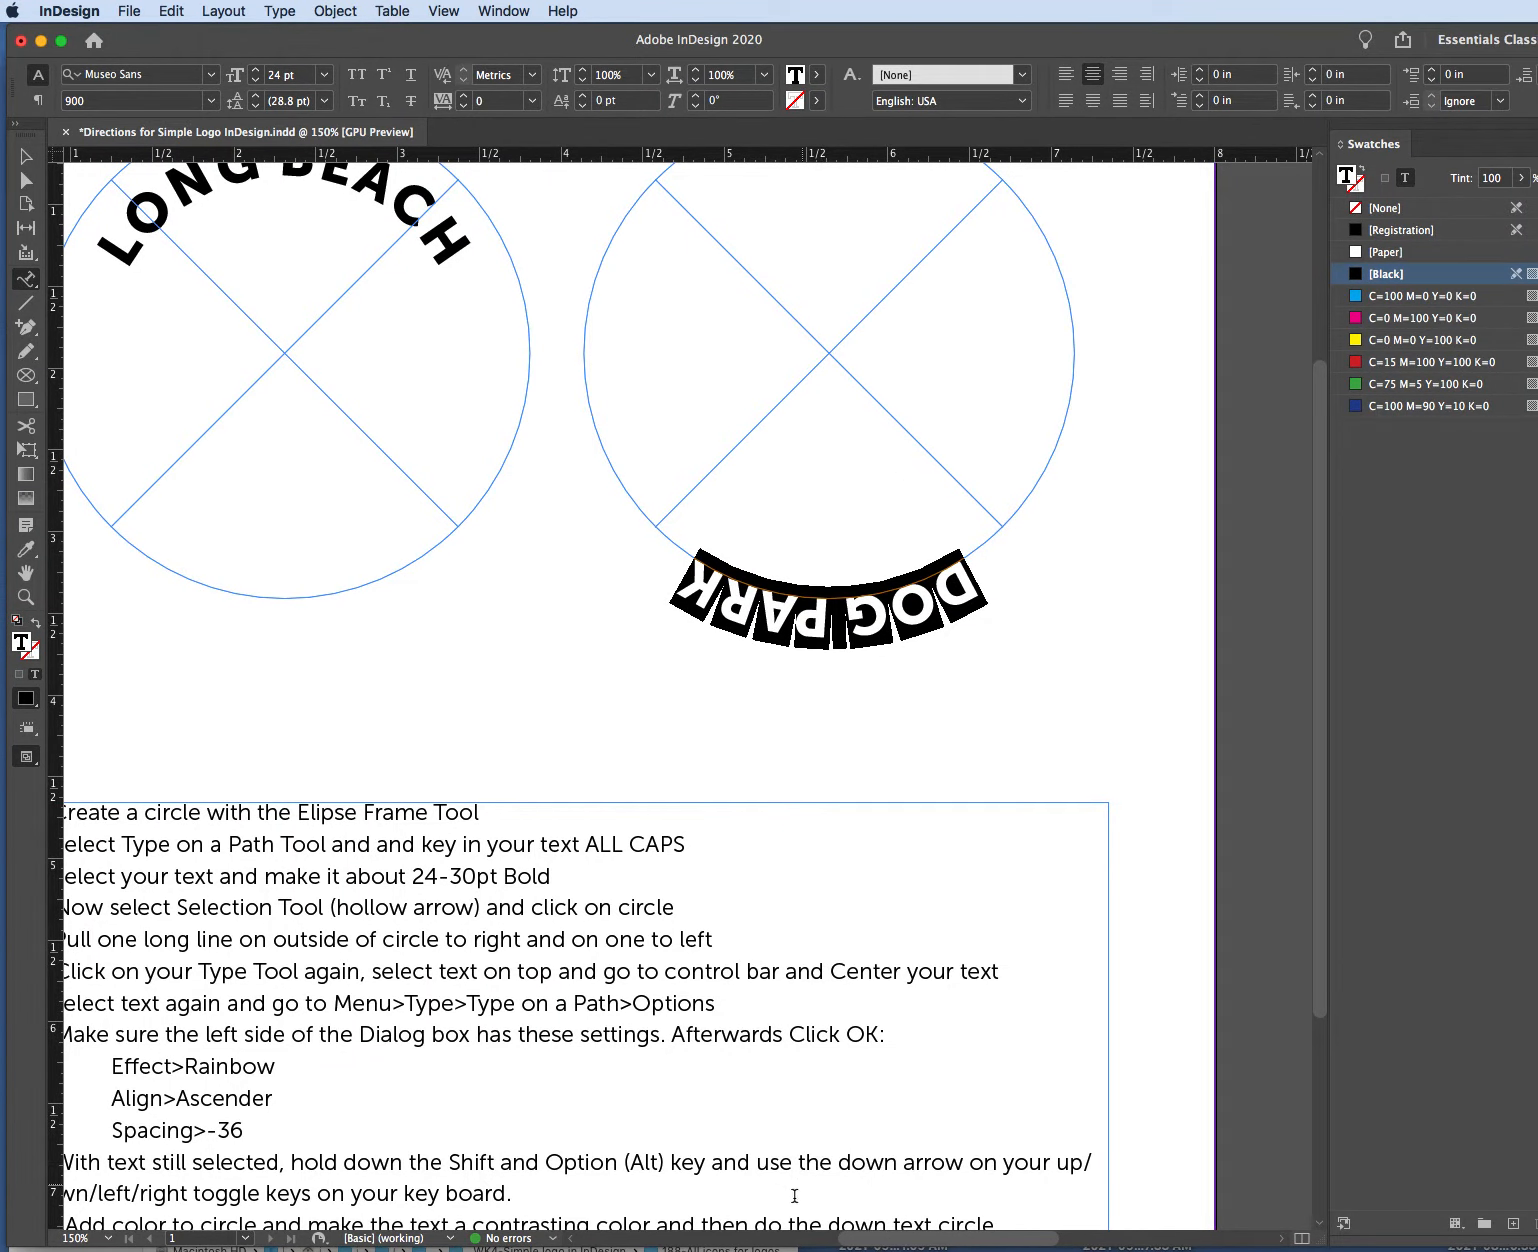
left_click_drag(951, 1238, 935, 1238)
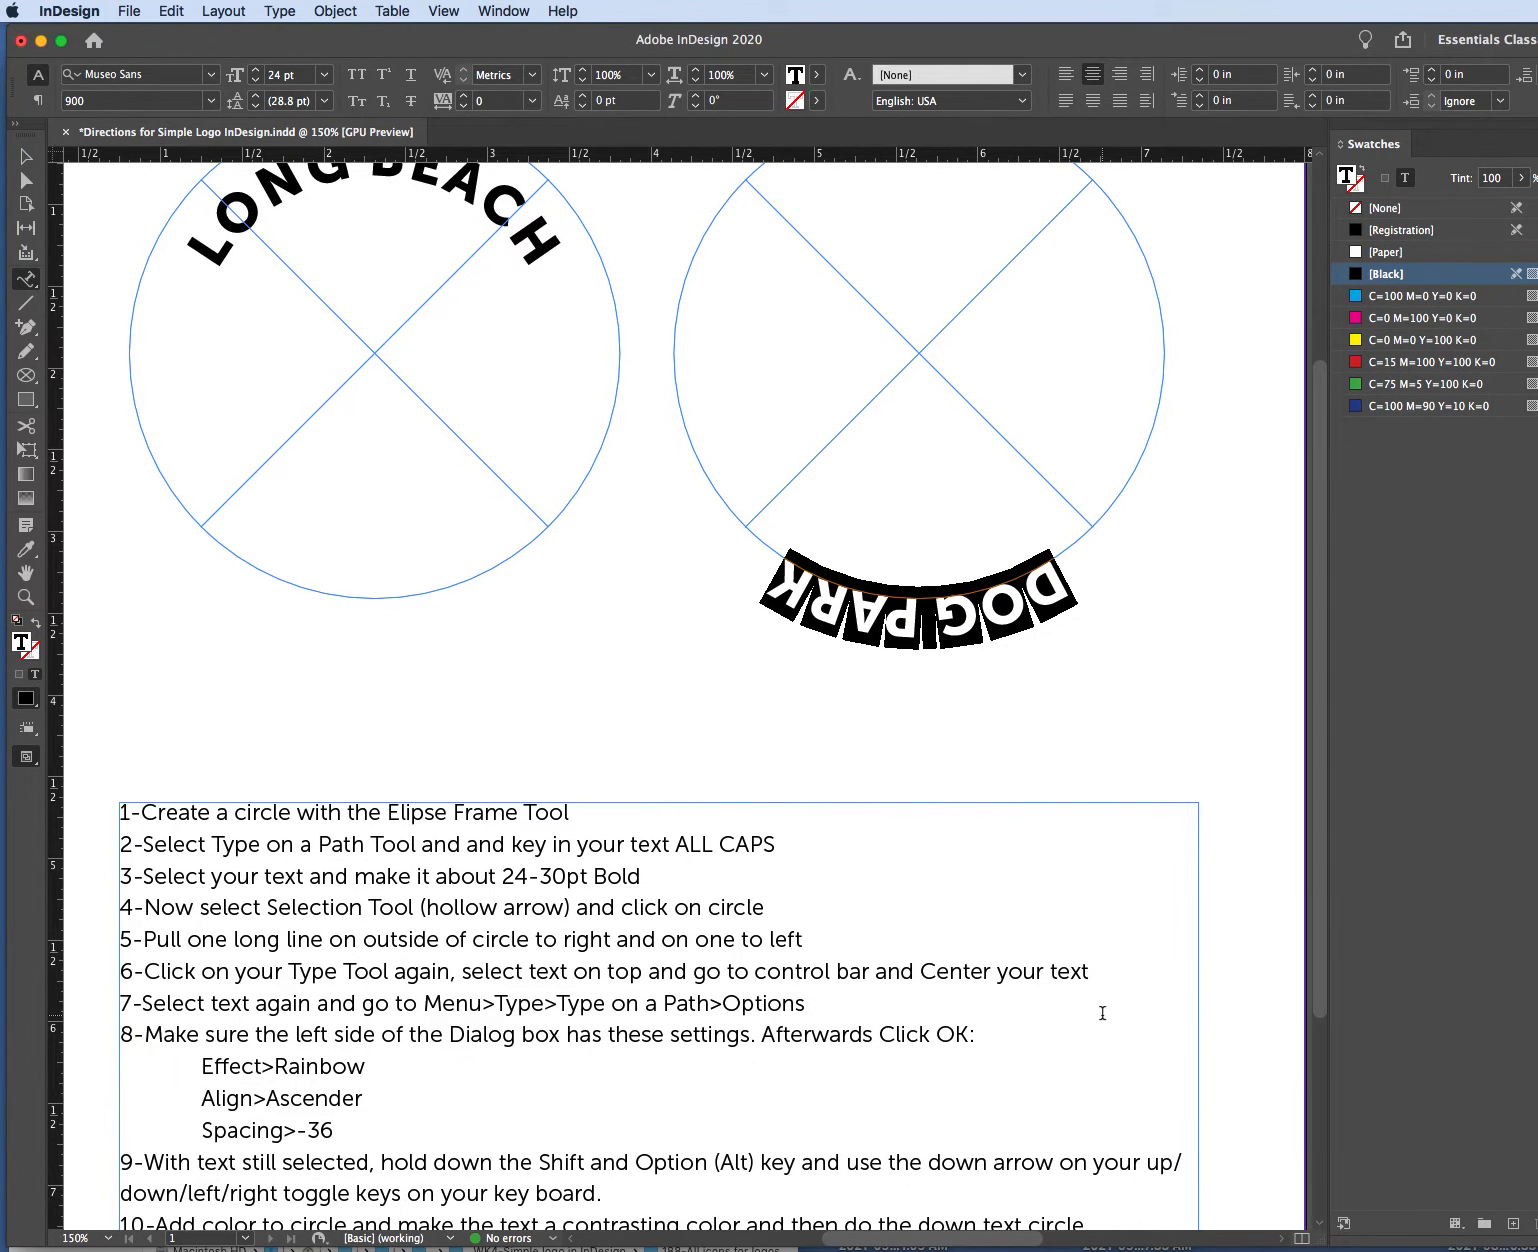
scroll(1102, 1013, "up", 3)
scroll(1102, 1013, "down", 2)
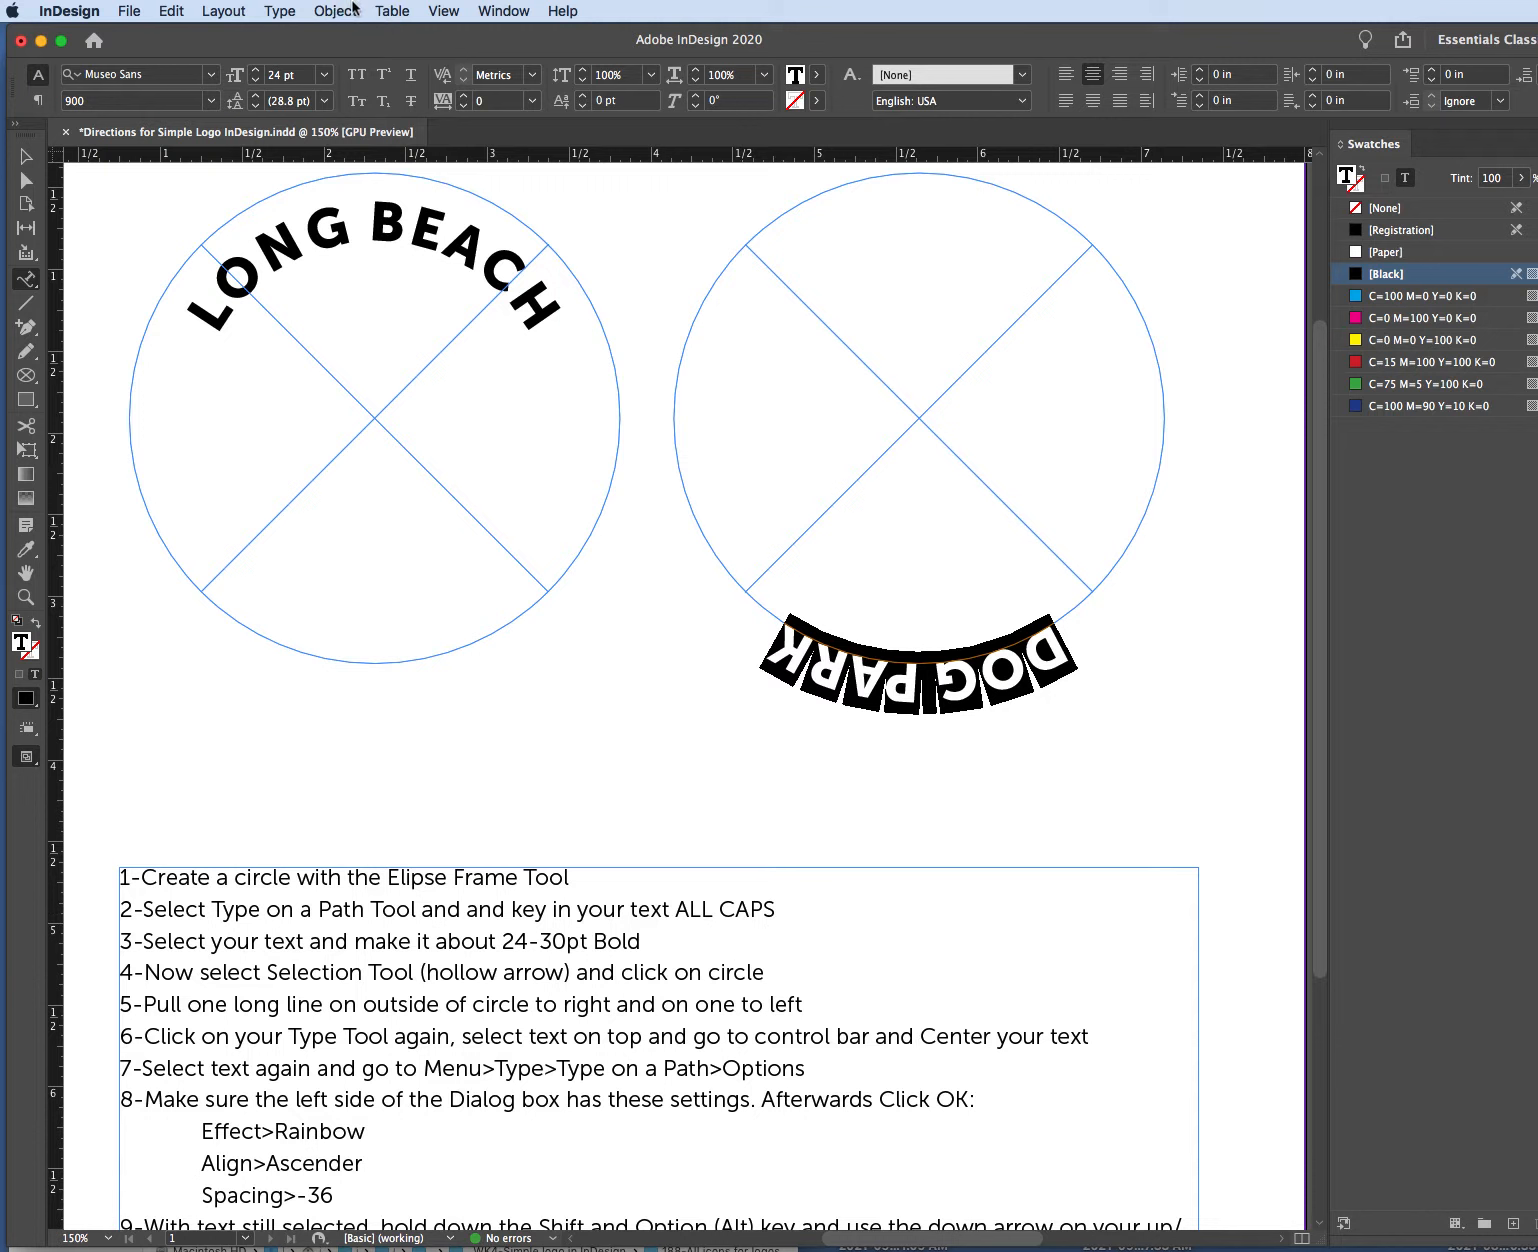
Open the Type on a Path options for the selected DOG PARK text and set the spacing to -36.
left_click(278, 11)
mouse_move(326, 311)
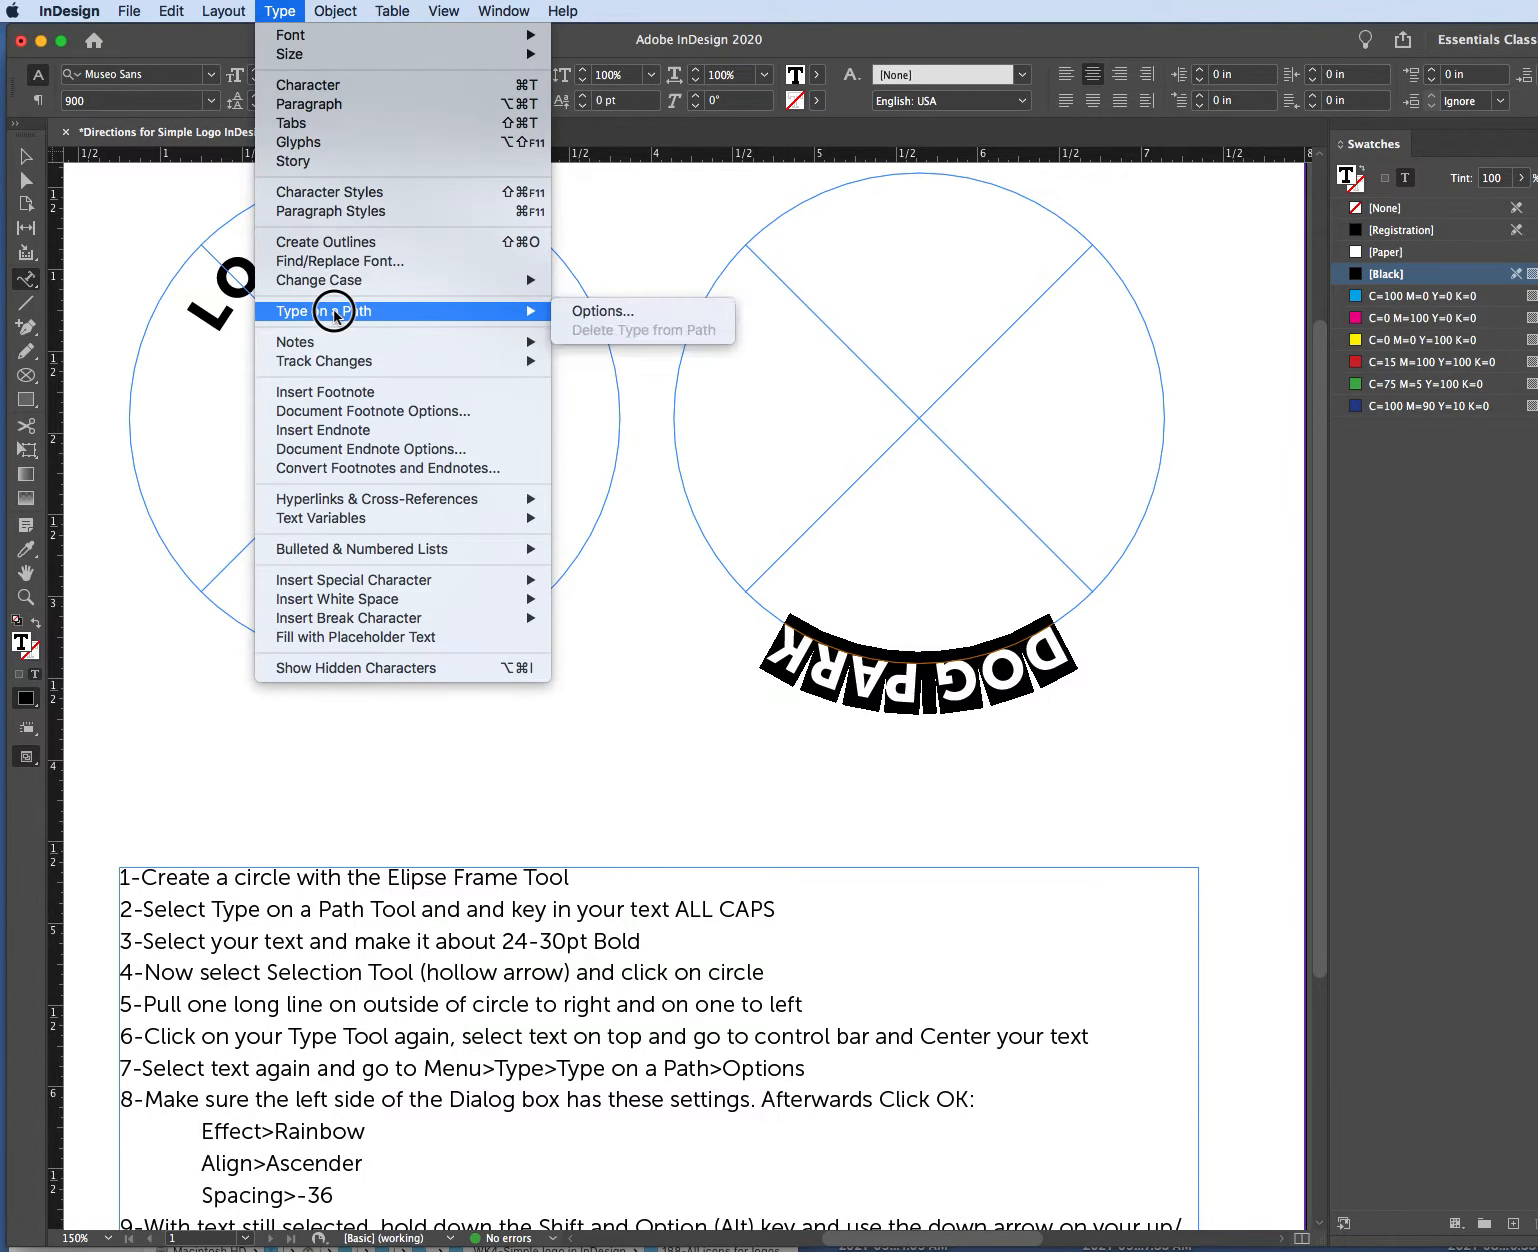
left_click(645, 313)
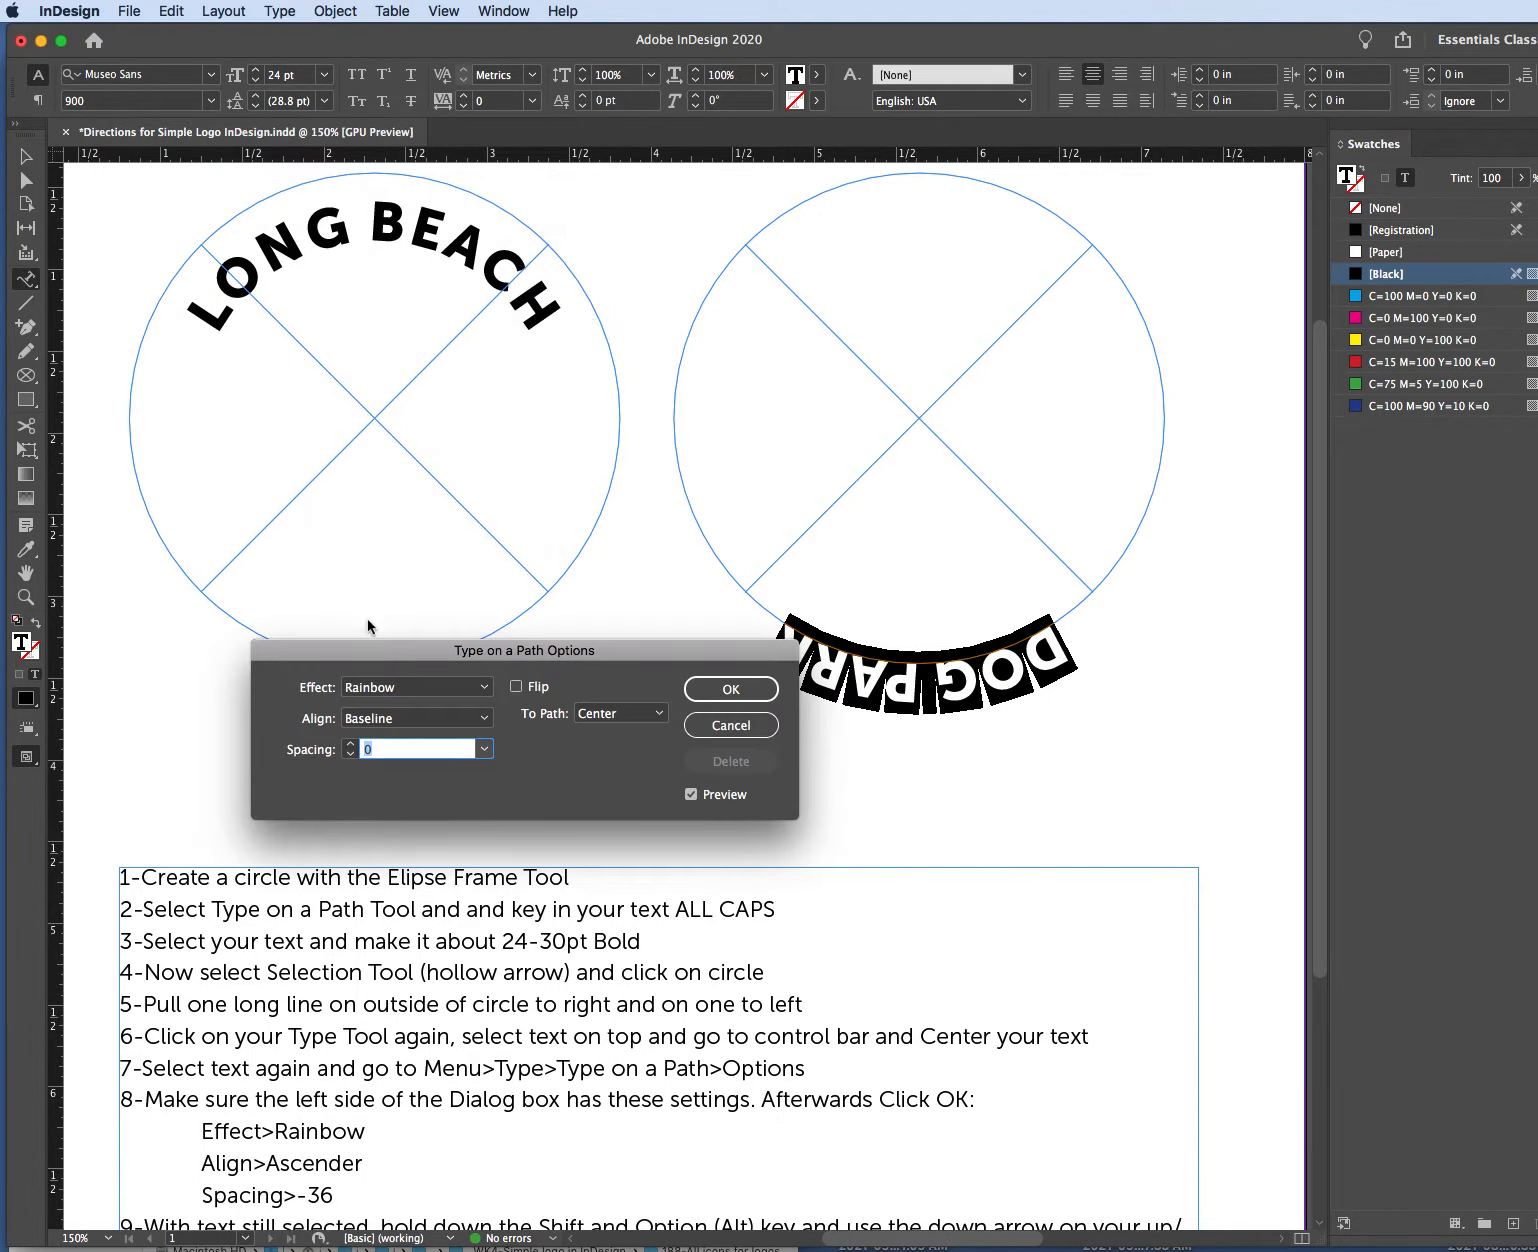
left_click_drag(375, 656, 259, 633)
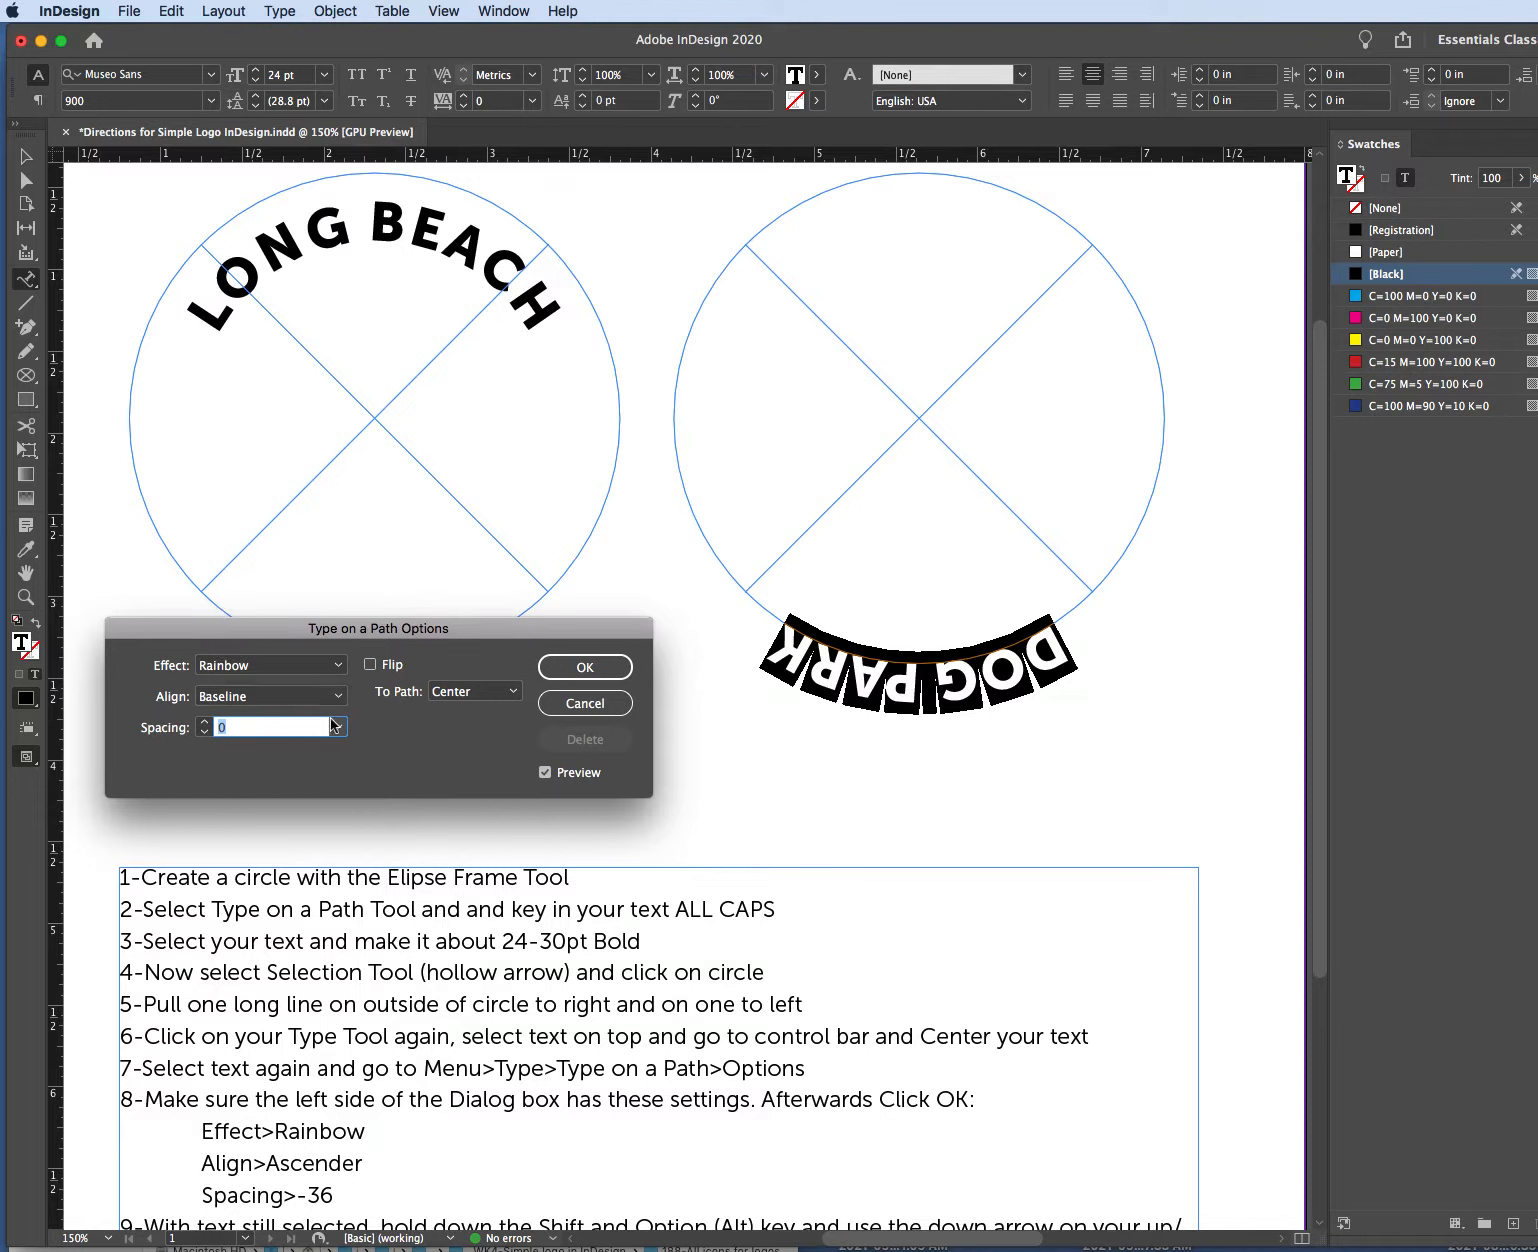
left_click(338, 727)
left_click(250, 747)
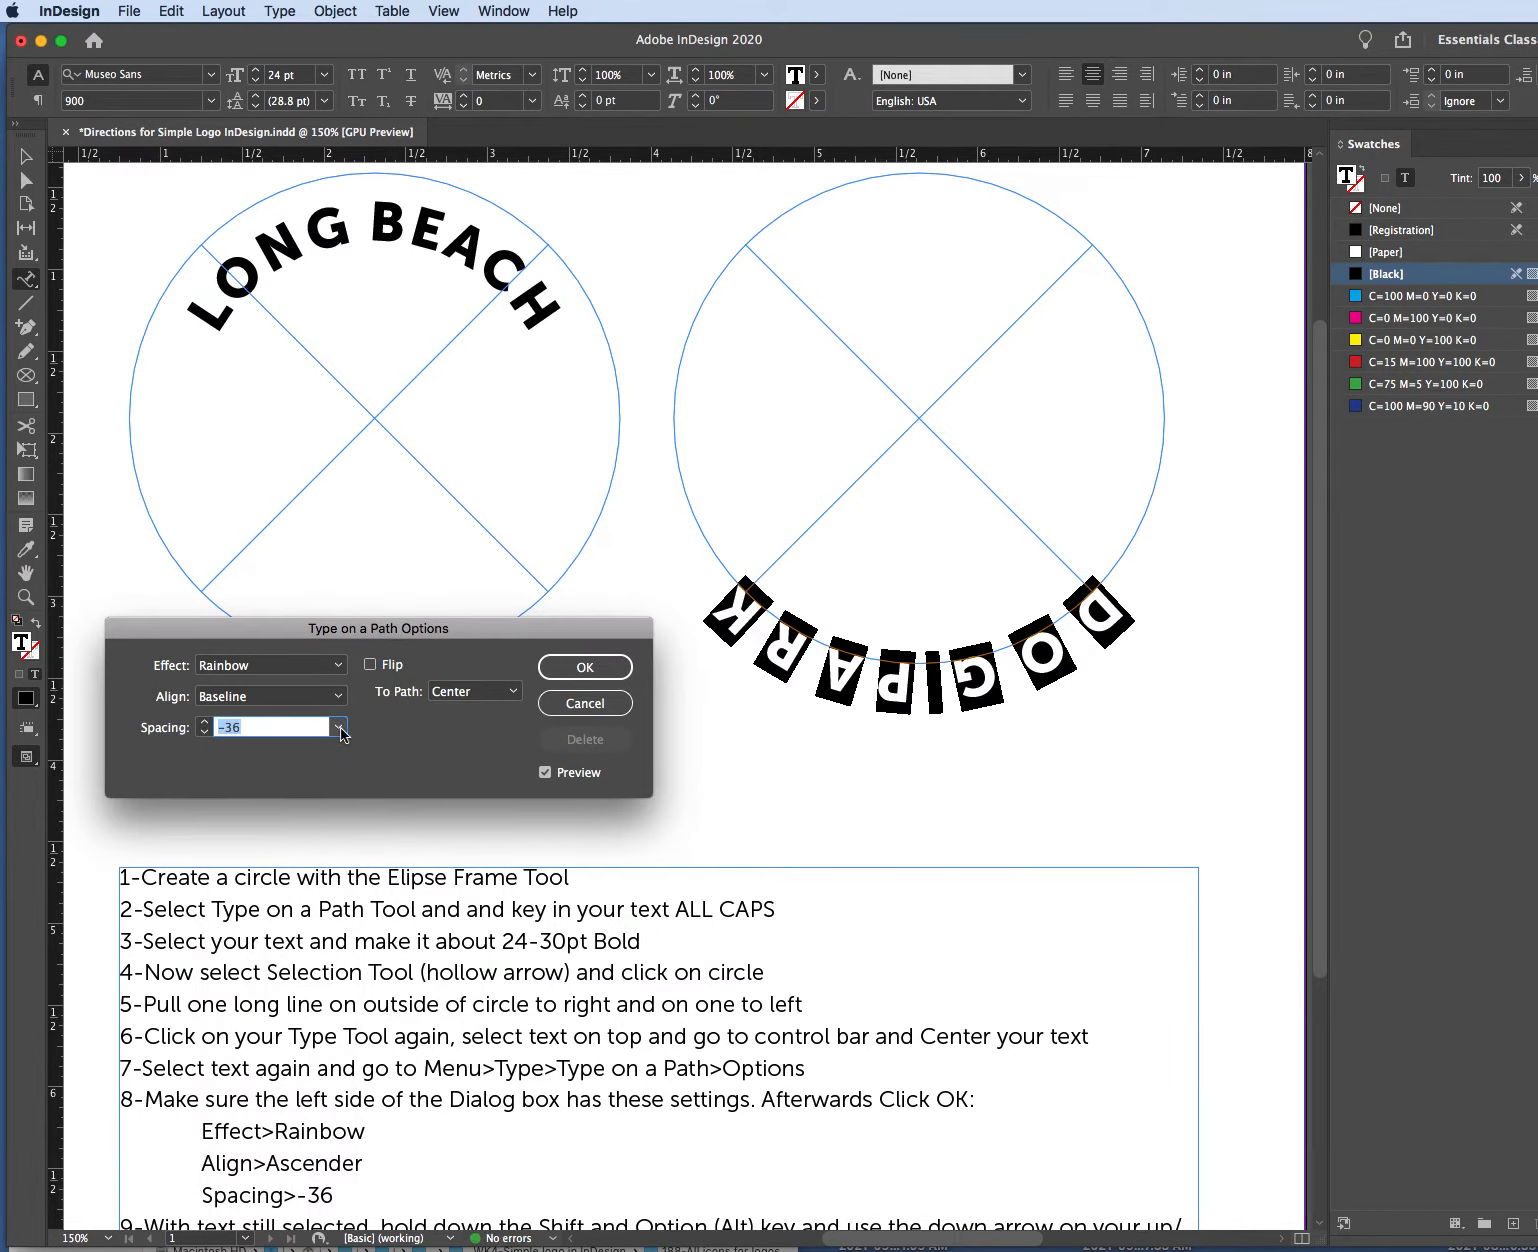
Try the Descender alignment for DOG PARK, set the alignment to Ascender instead, and apply the path options.
left_click(245, 697)
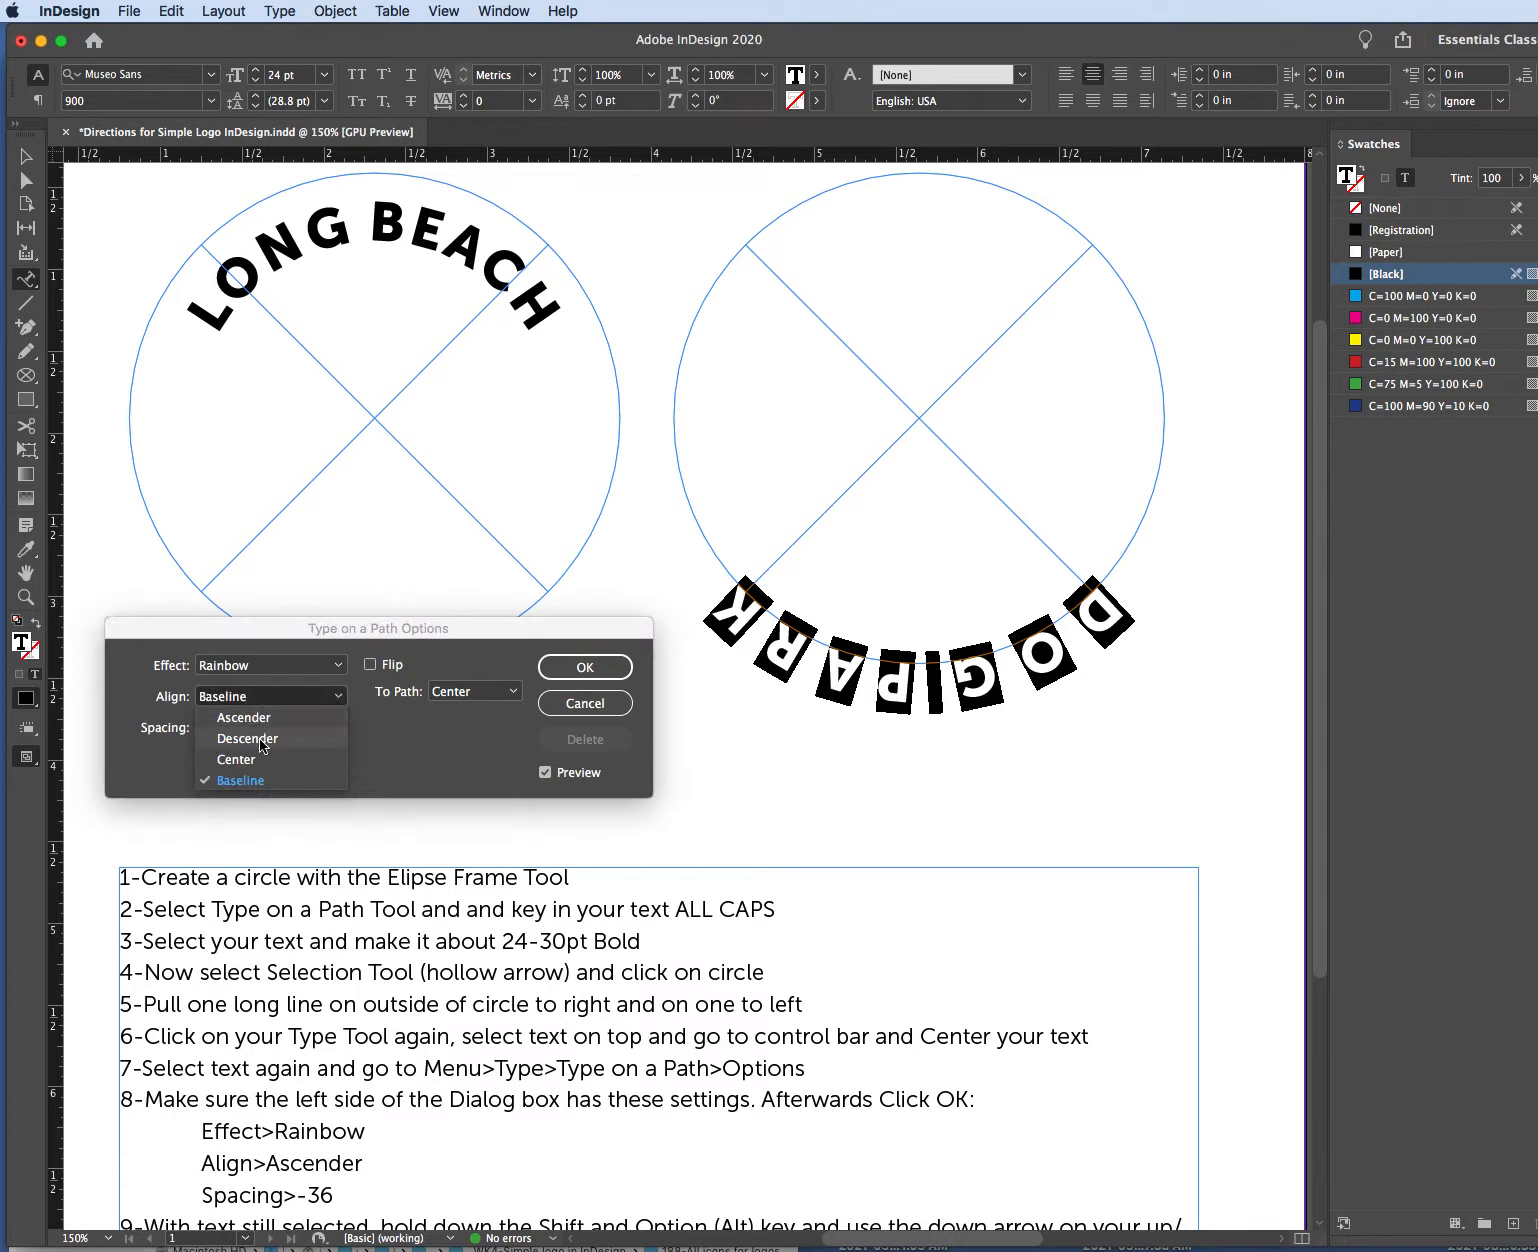
left_click(260, 738)
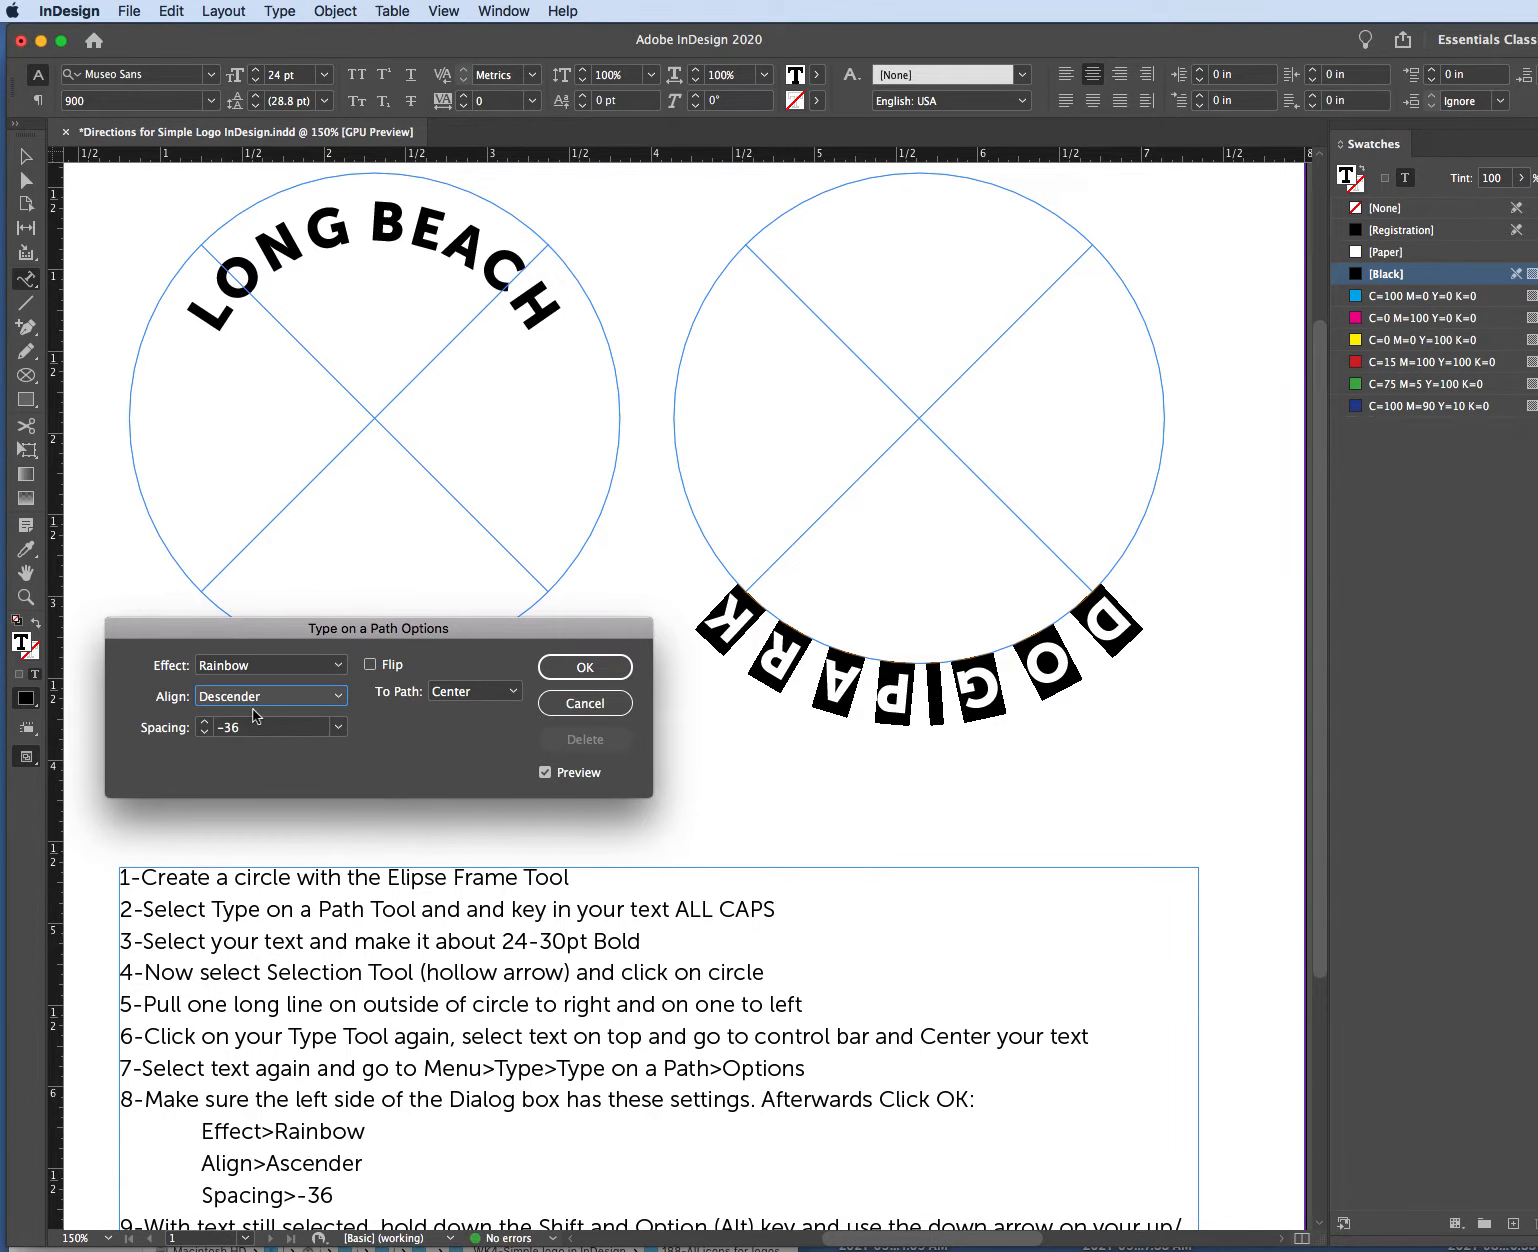
left_click(252, 700)
left_click(255, 713)
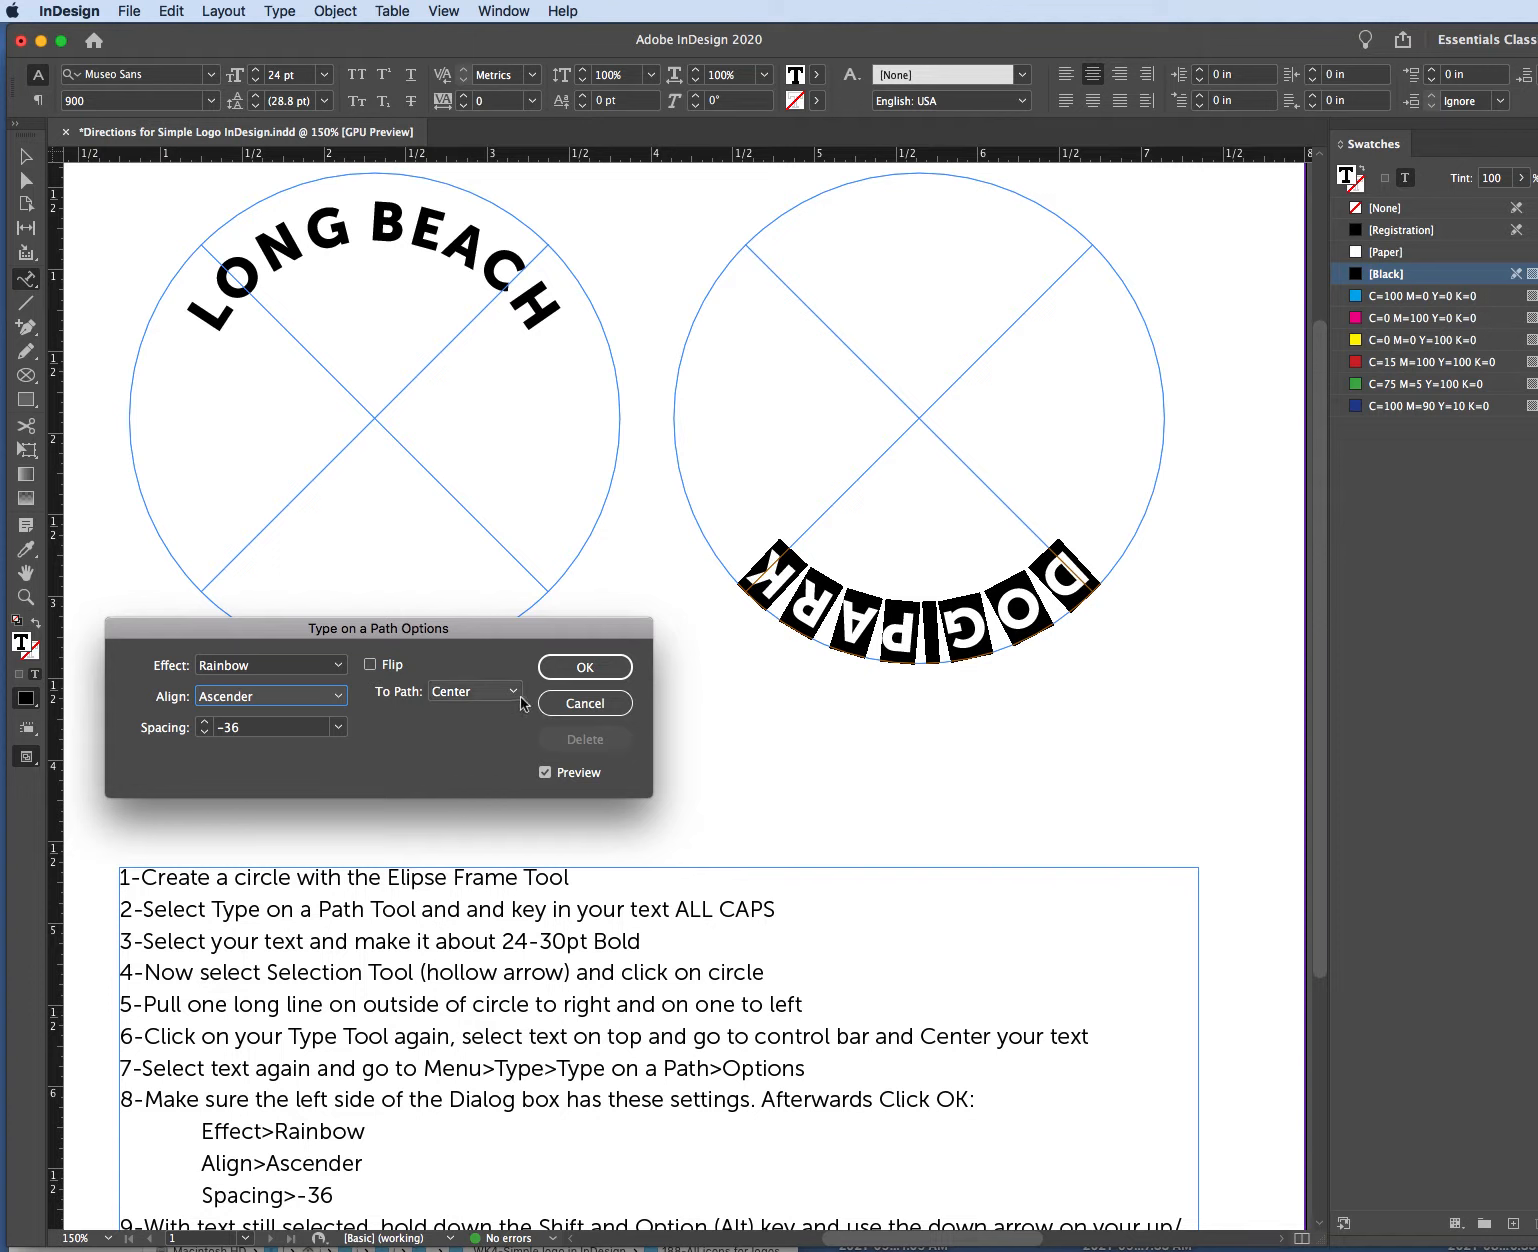
left_click(594, 665)
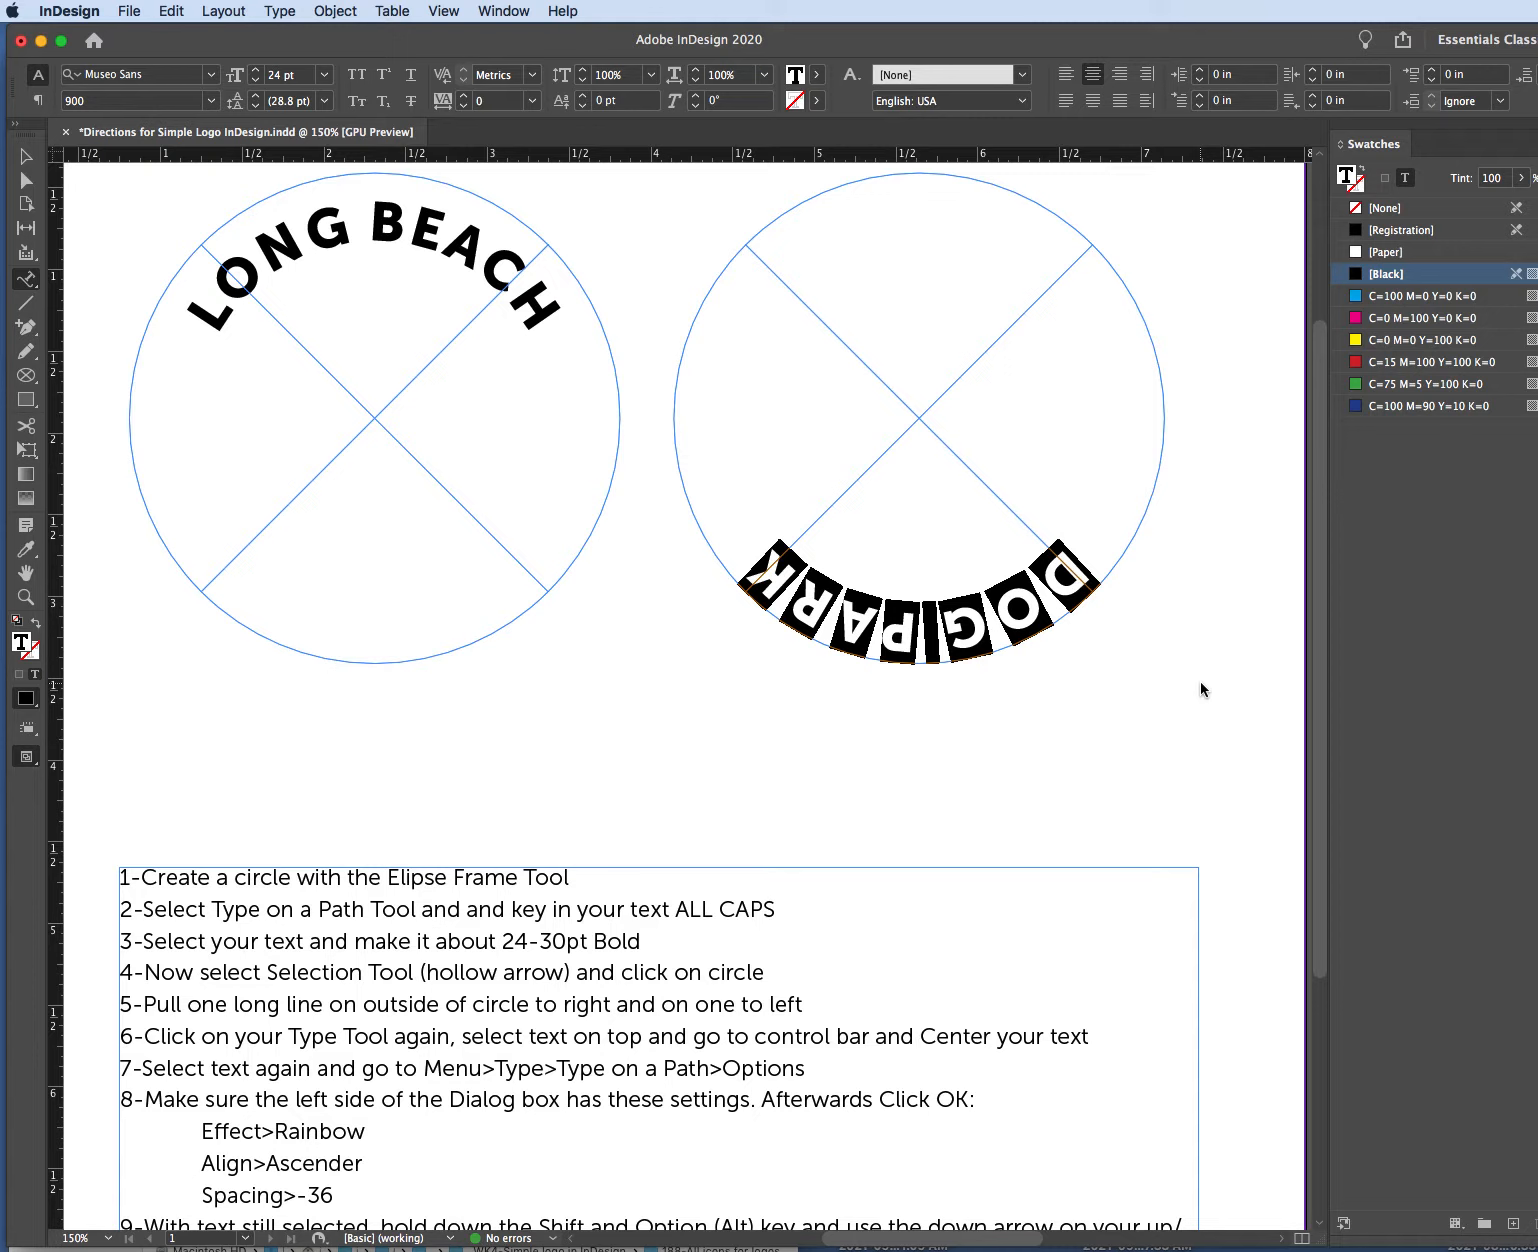
Shift the baseline of the DOG PARK text to -8 pt inside the right circle, and deselect it.
key("alt+shift+Up")
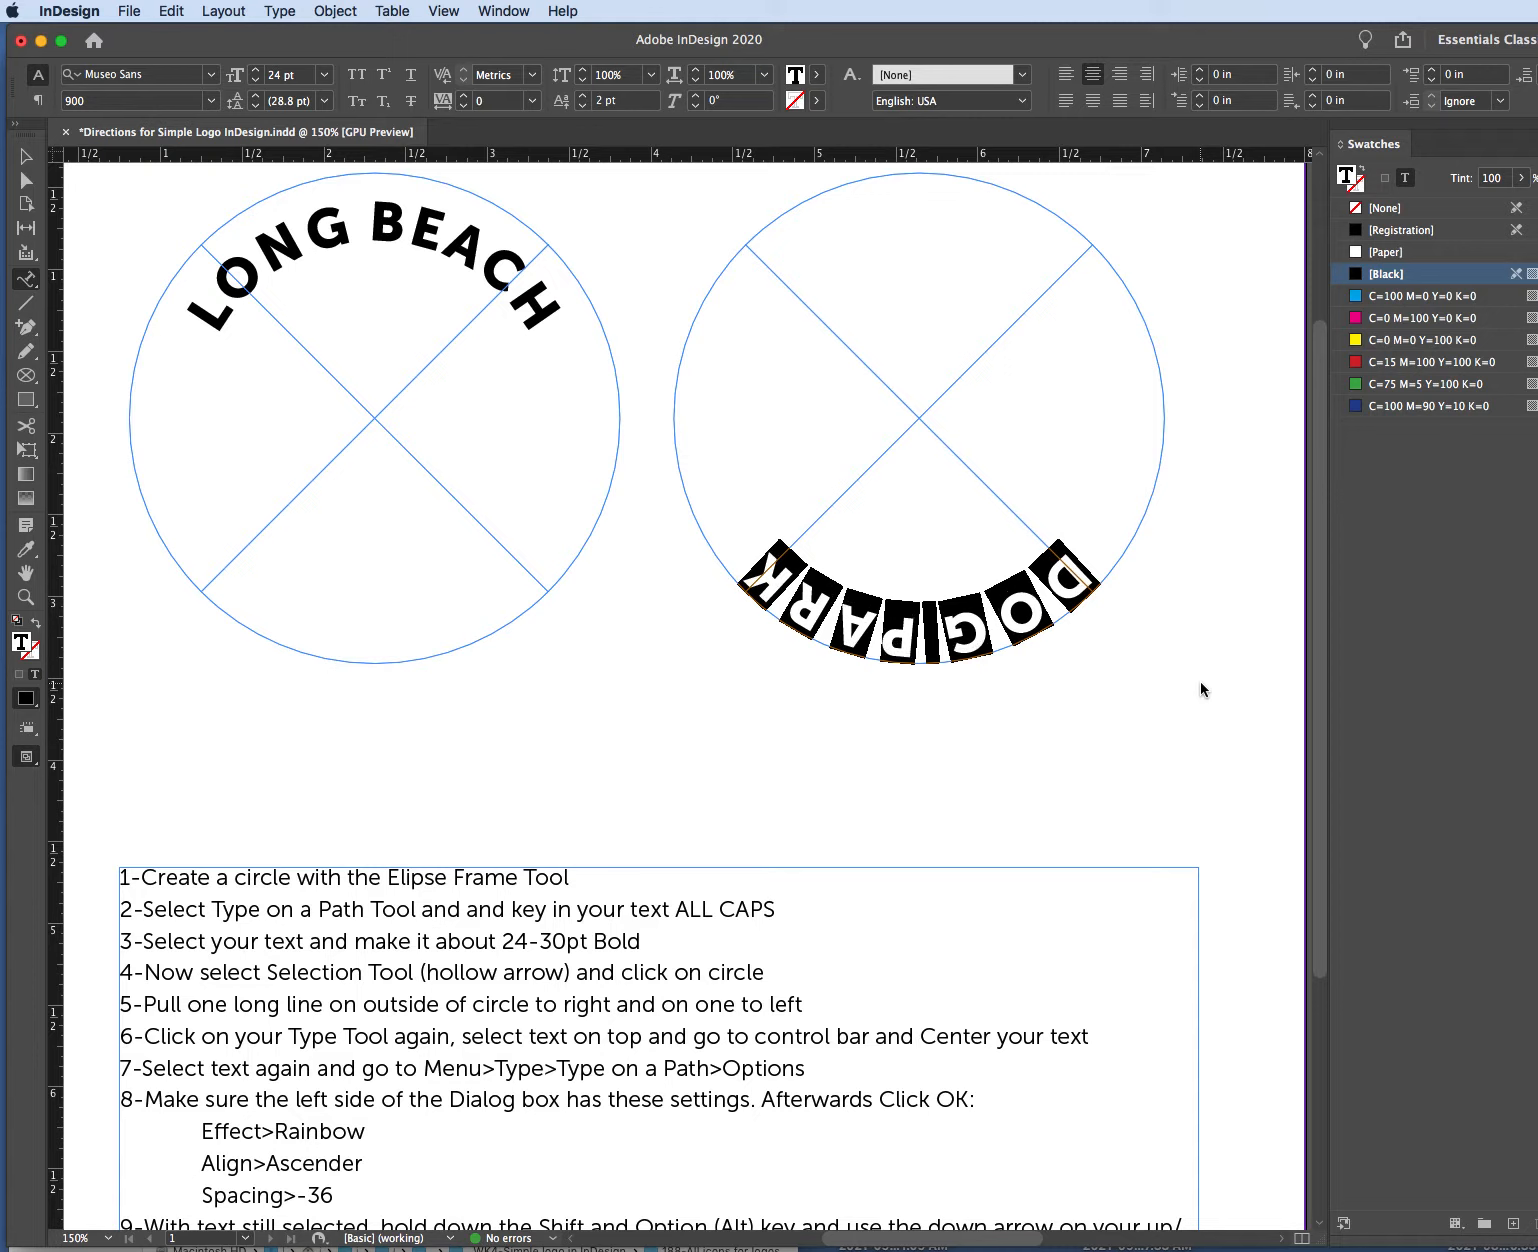
key("alt+shift+Down")
key("alt+shift+Down")
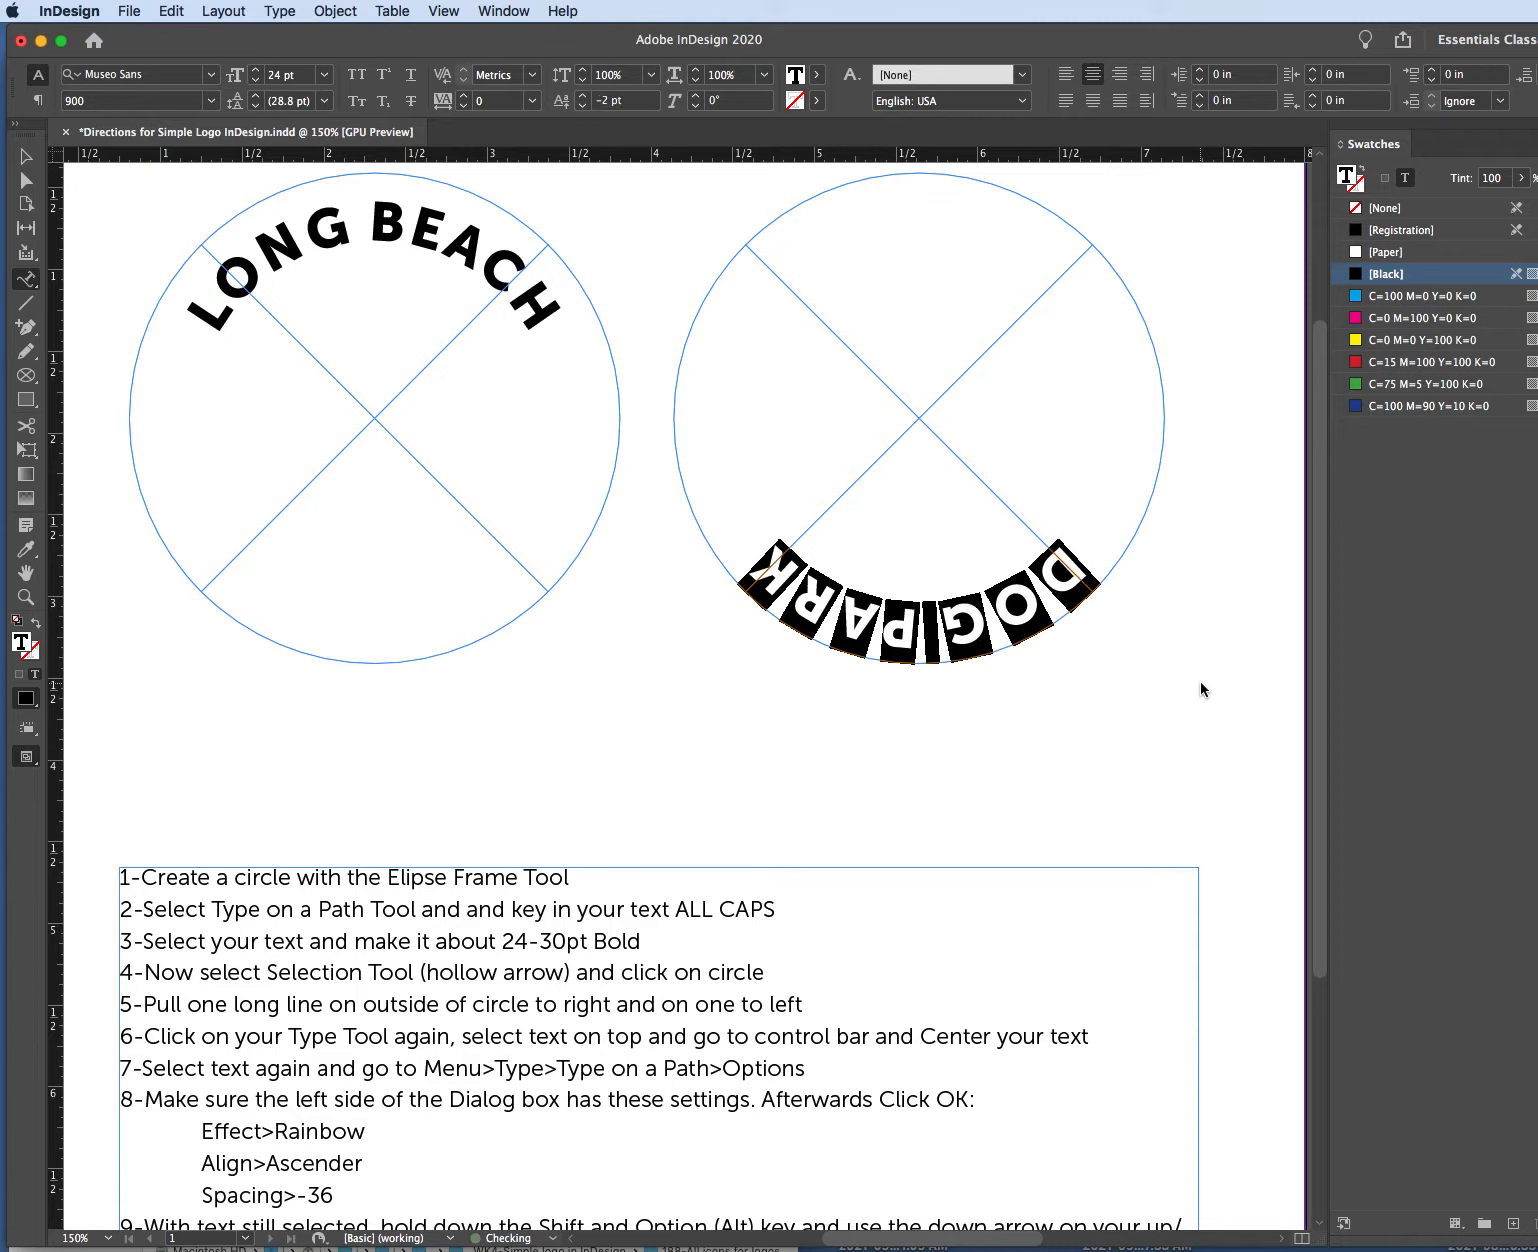
key("alt+shift+Down")
key("alt+shift+Down")
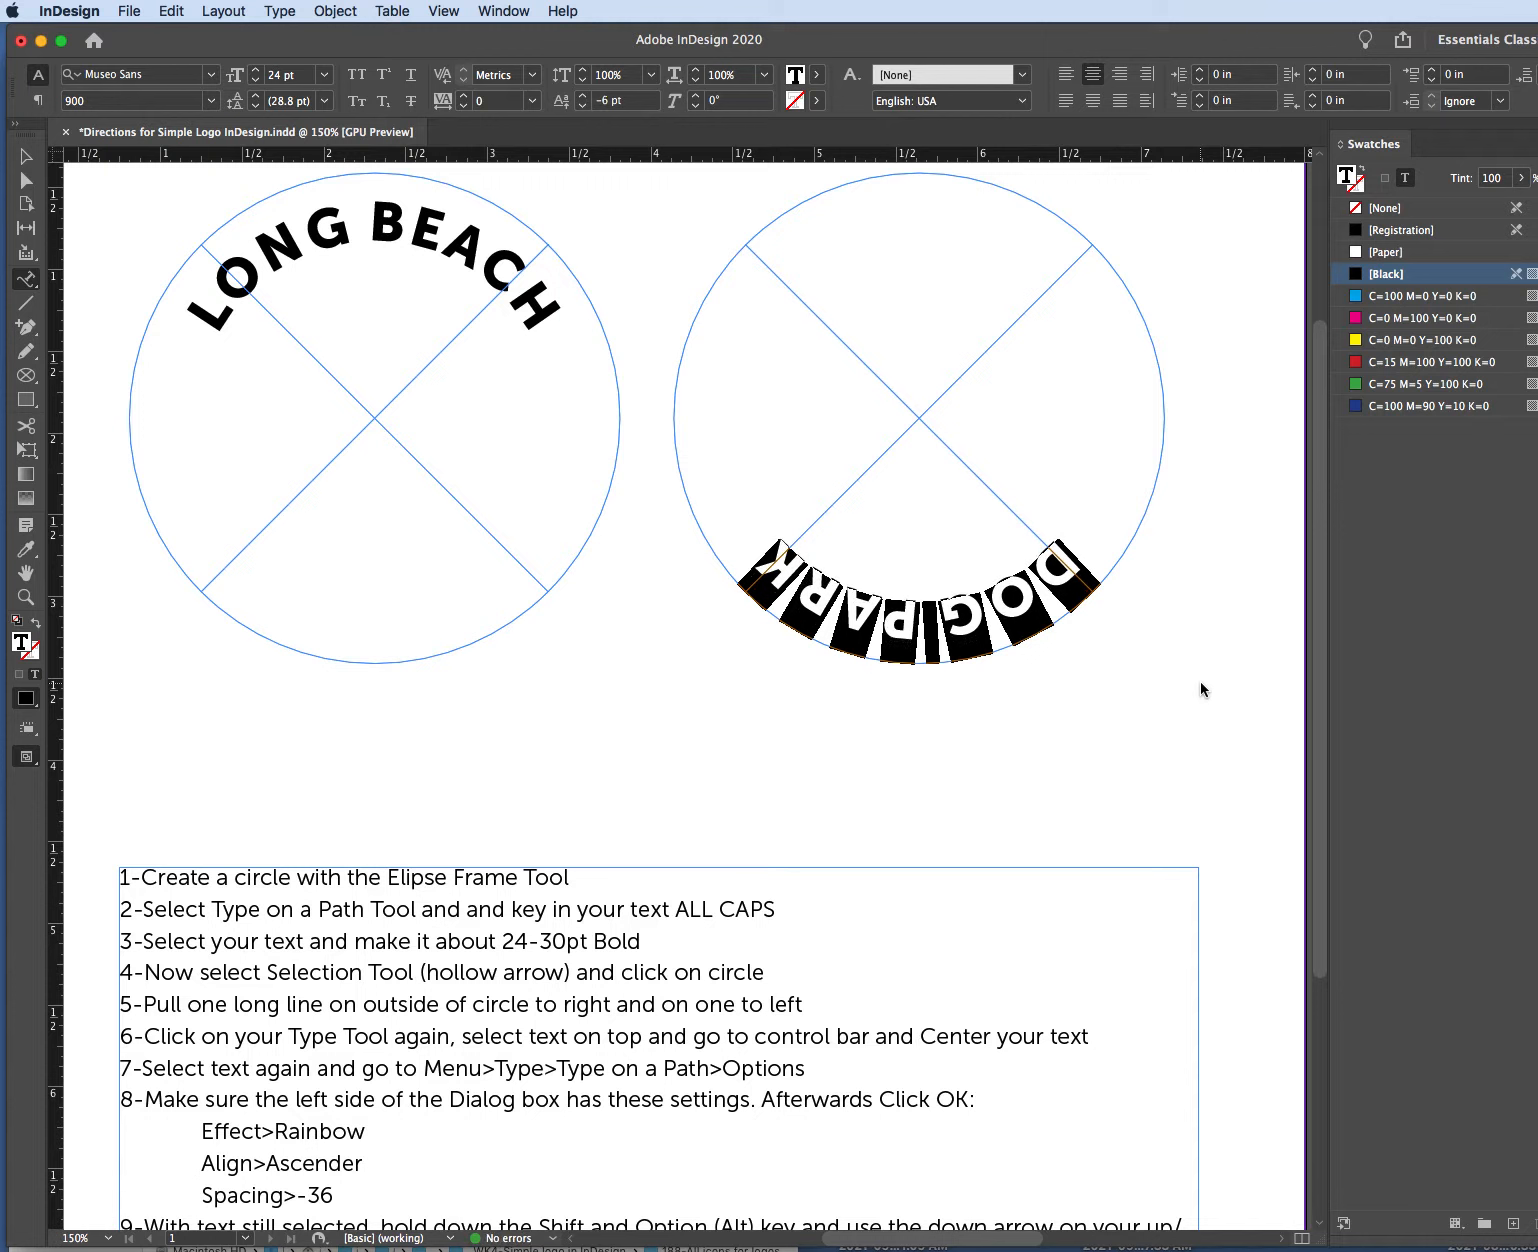
key("alt+shift+Down")
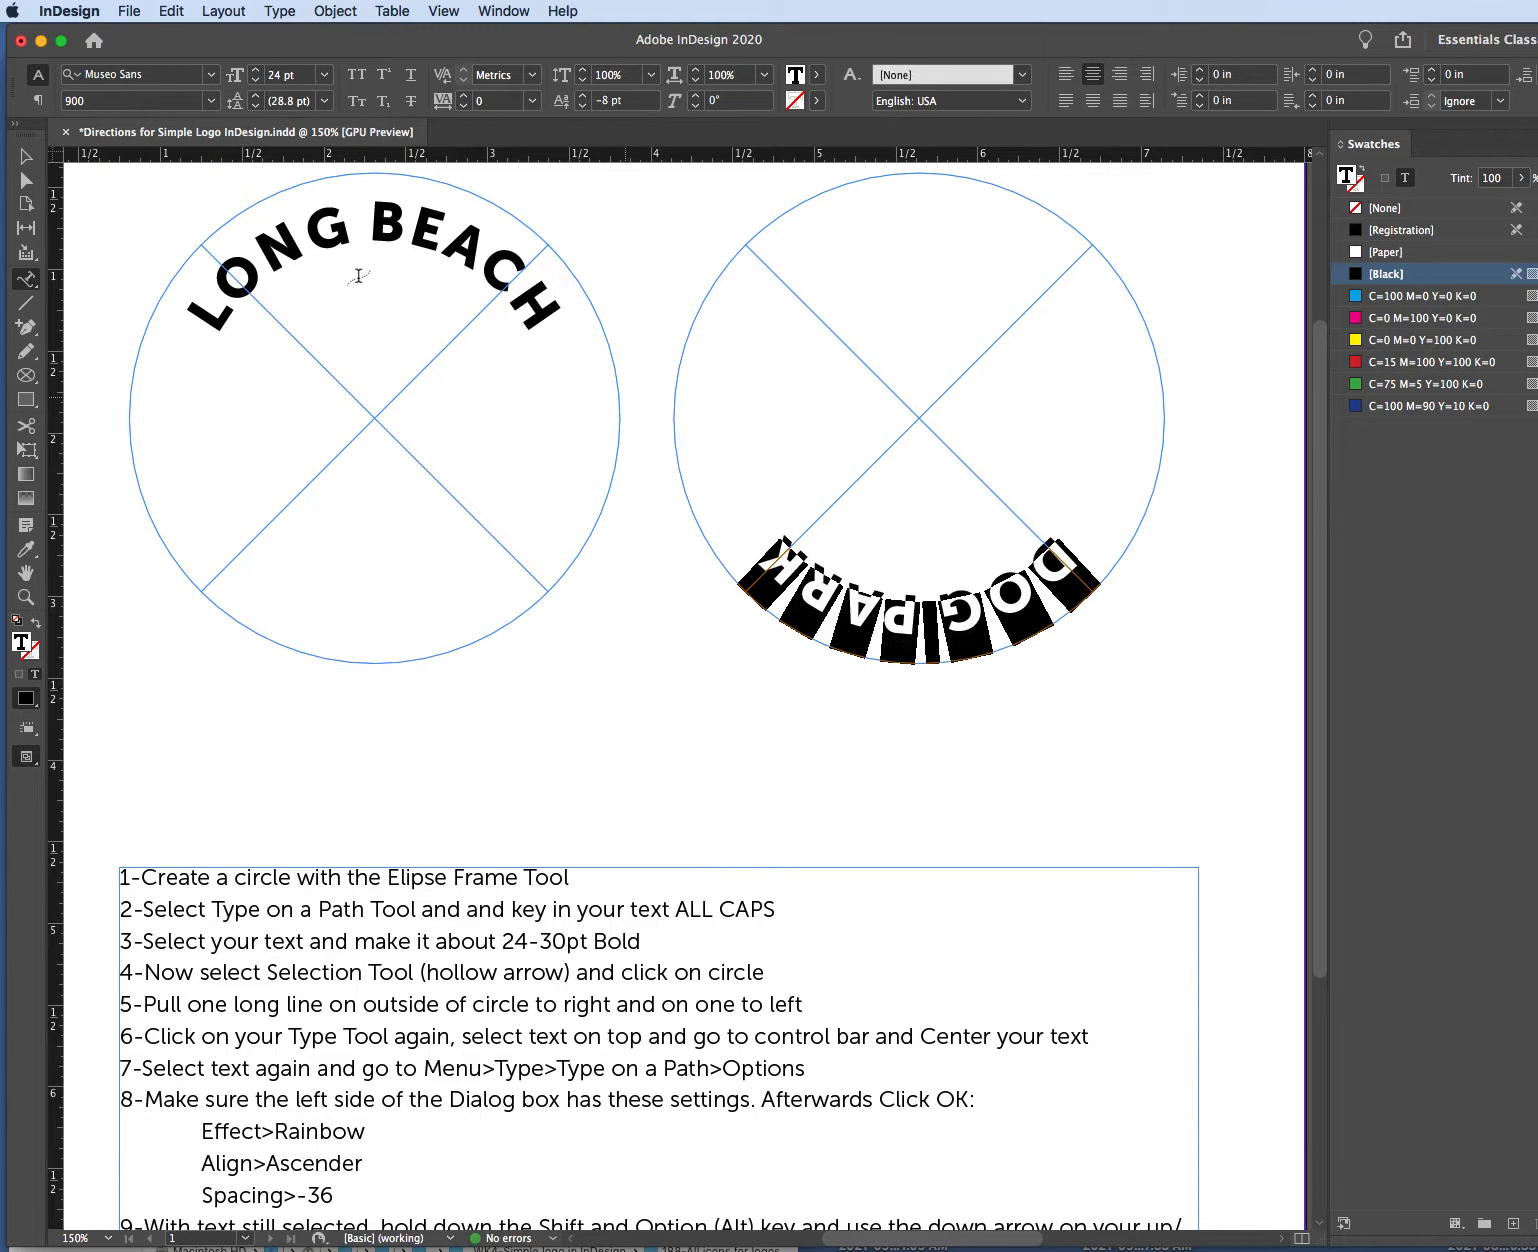
left_click(26, 156)
left_click(827, 724)
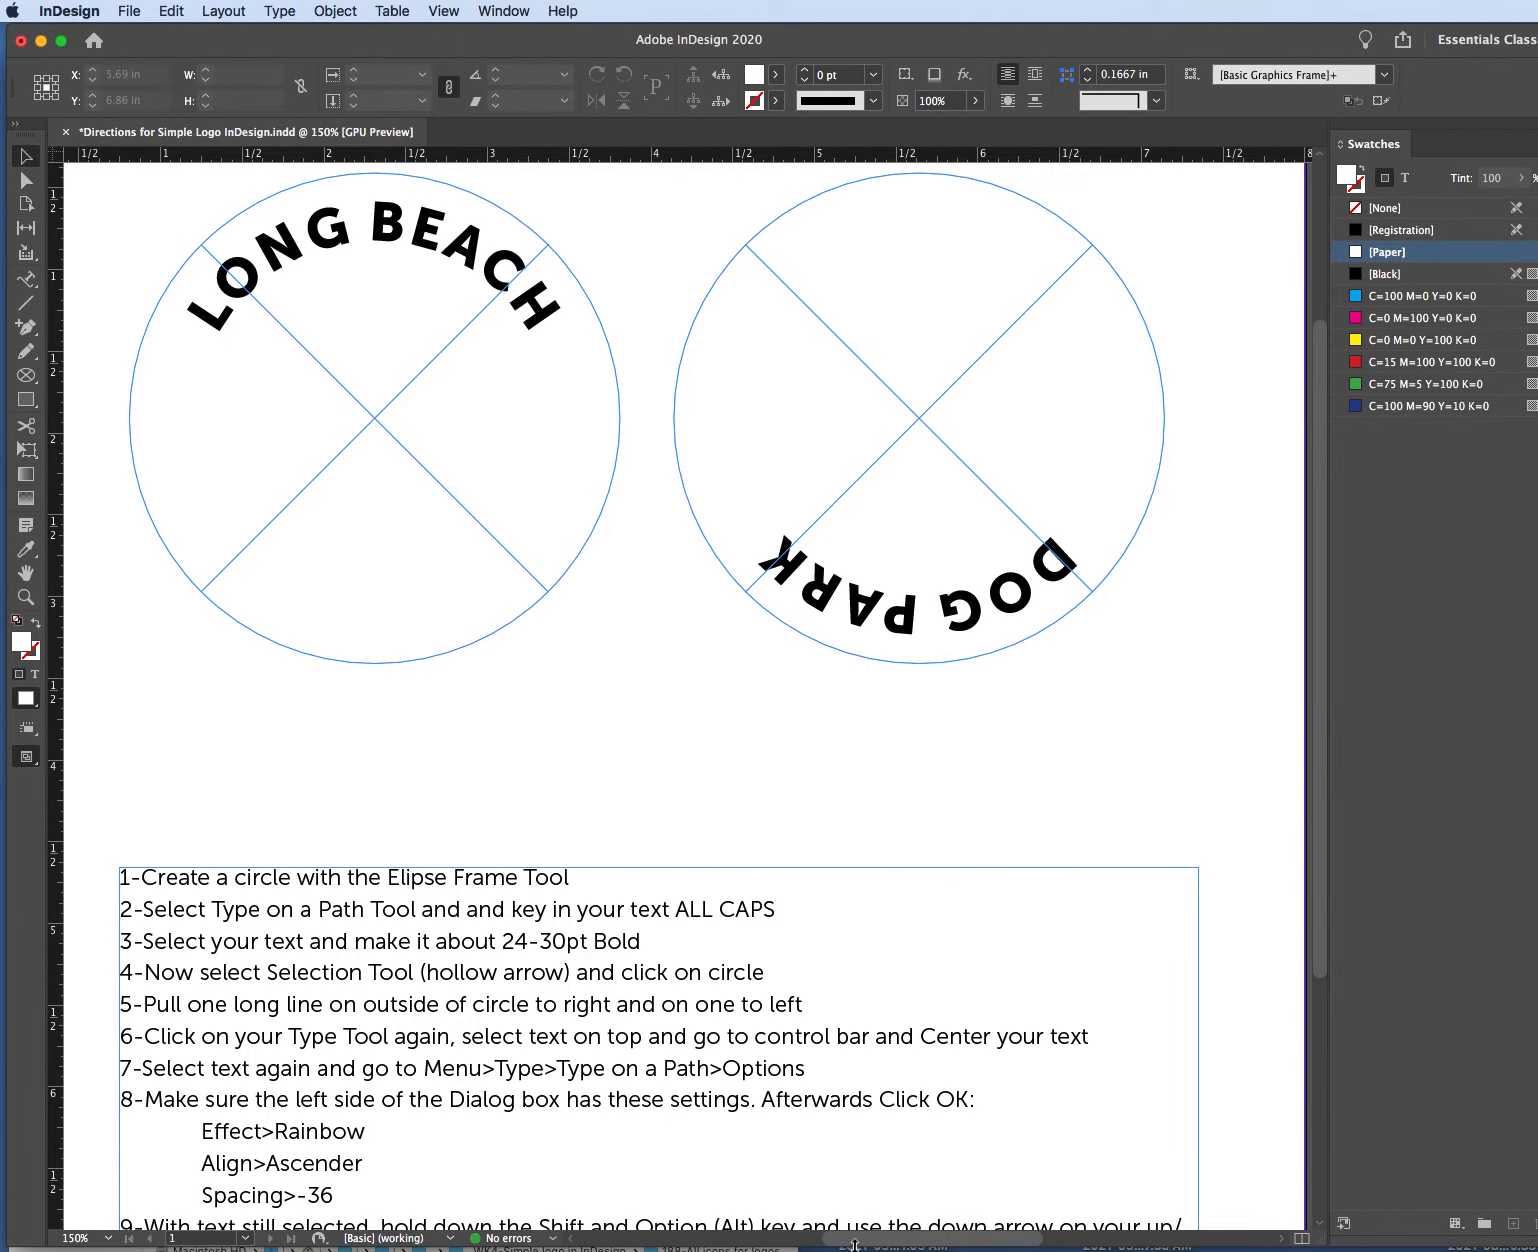
Recolor the LONG BEACH text inside the left circle with the [Paper] swatch.
left_click_drag(855, 1243, 840, 1243)
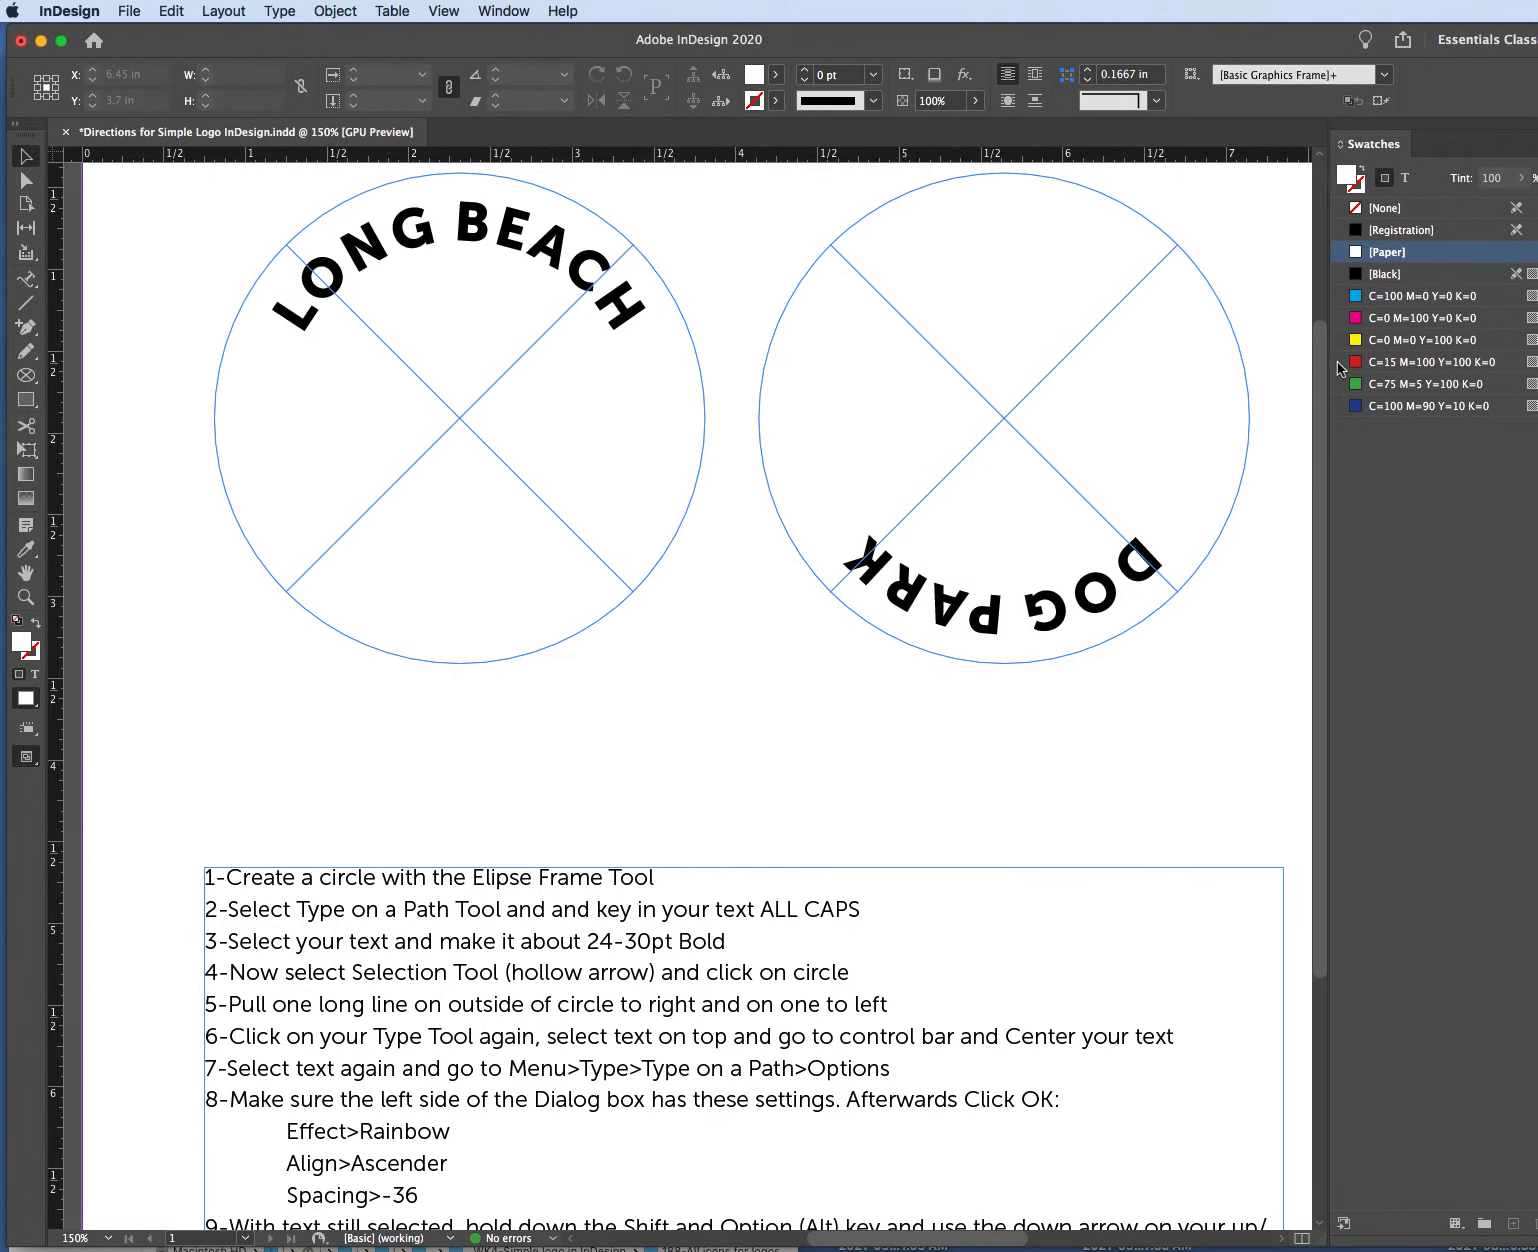
left_click_drag(1325, 381, 1325, 319)
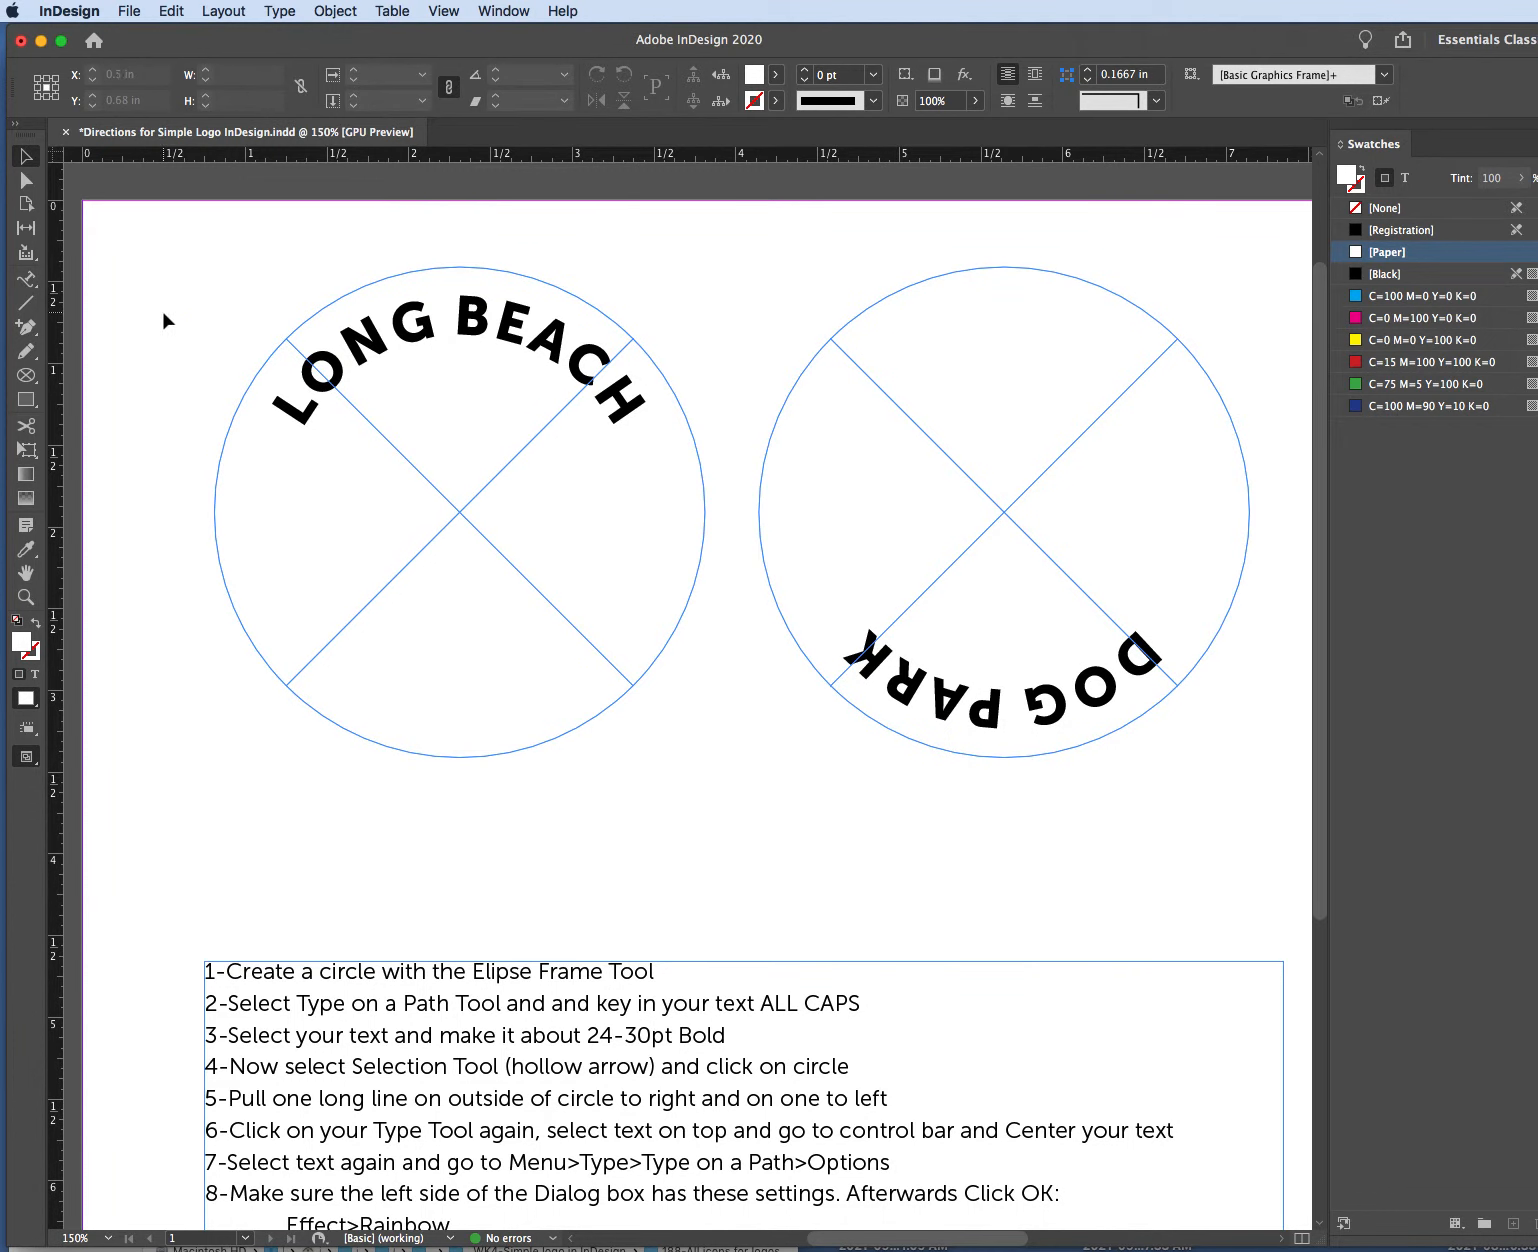
left_click(27, 280)
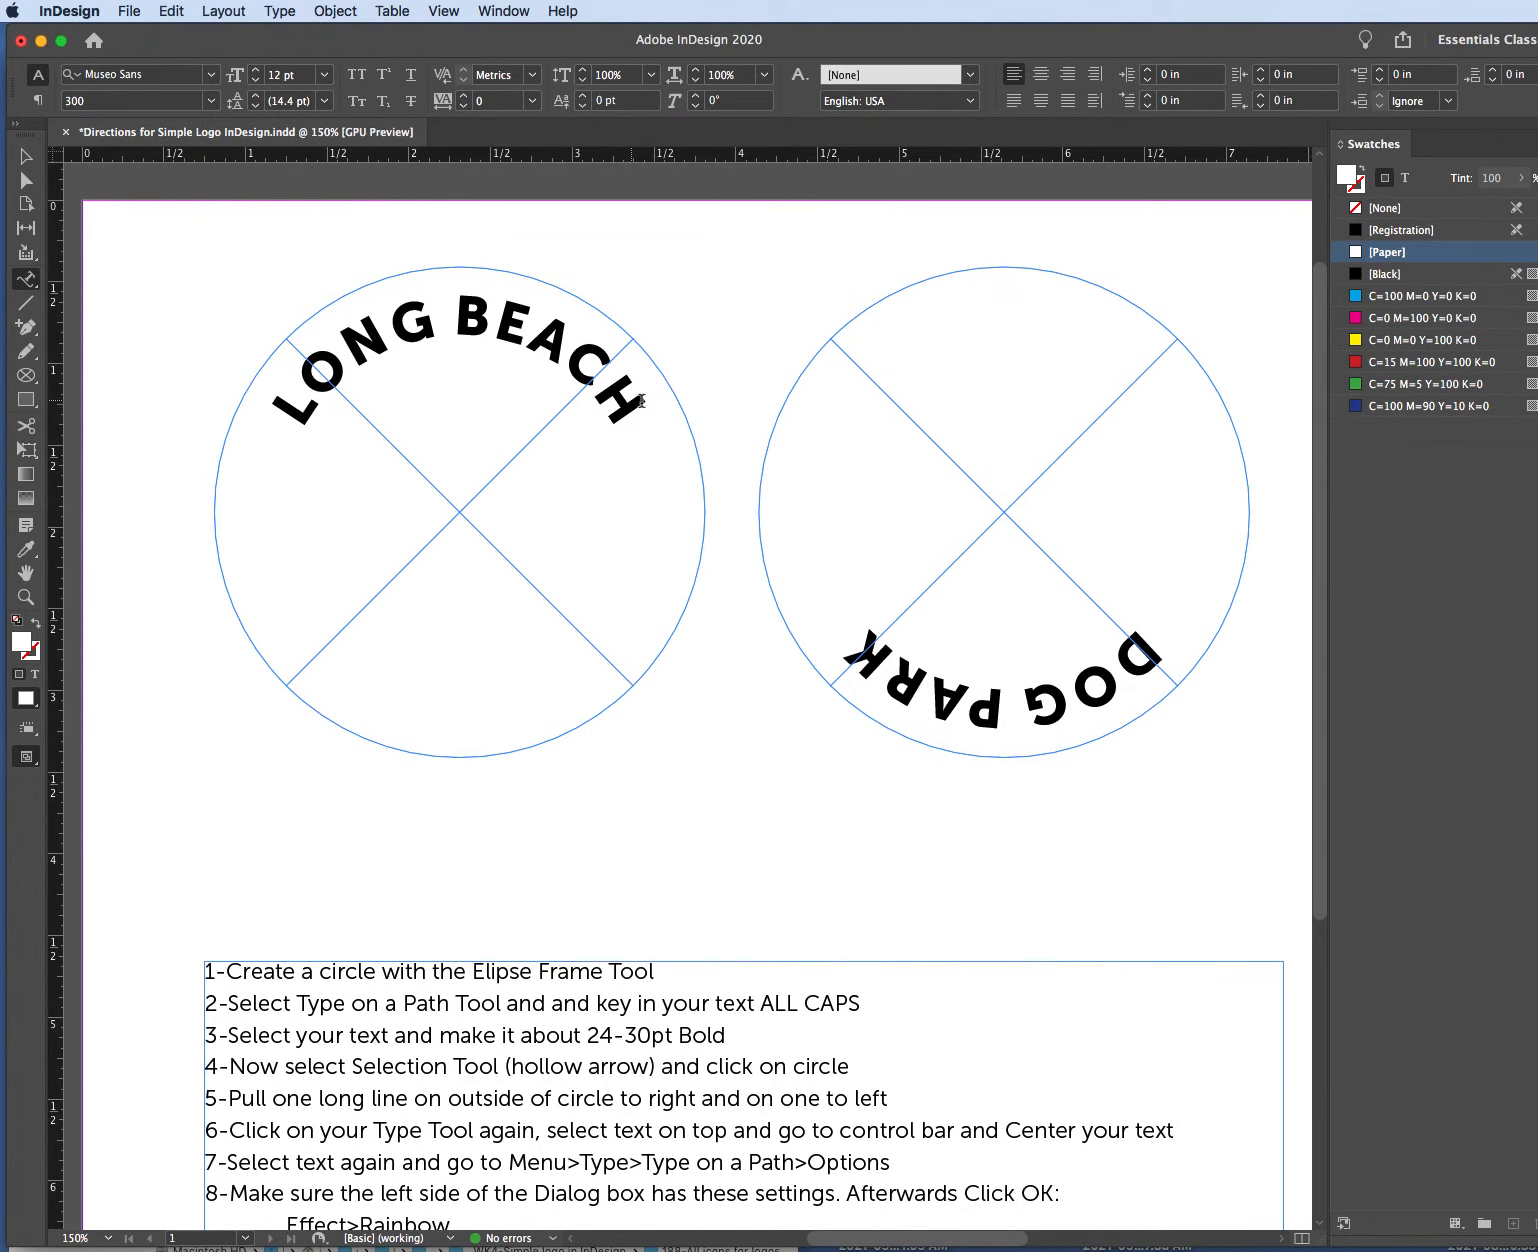
left_click_drag(641, 401, 316, 295)
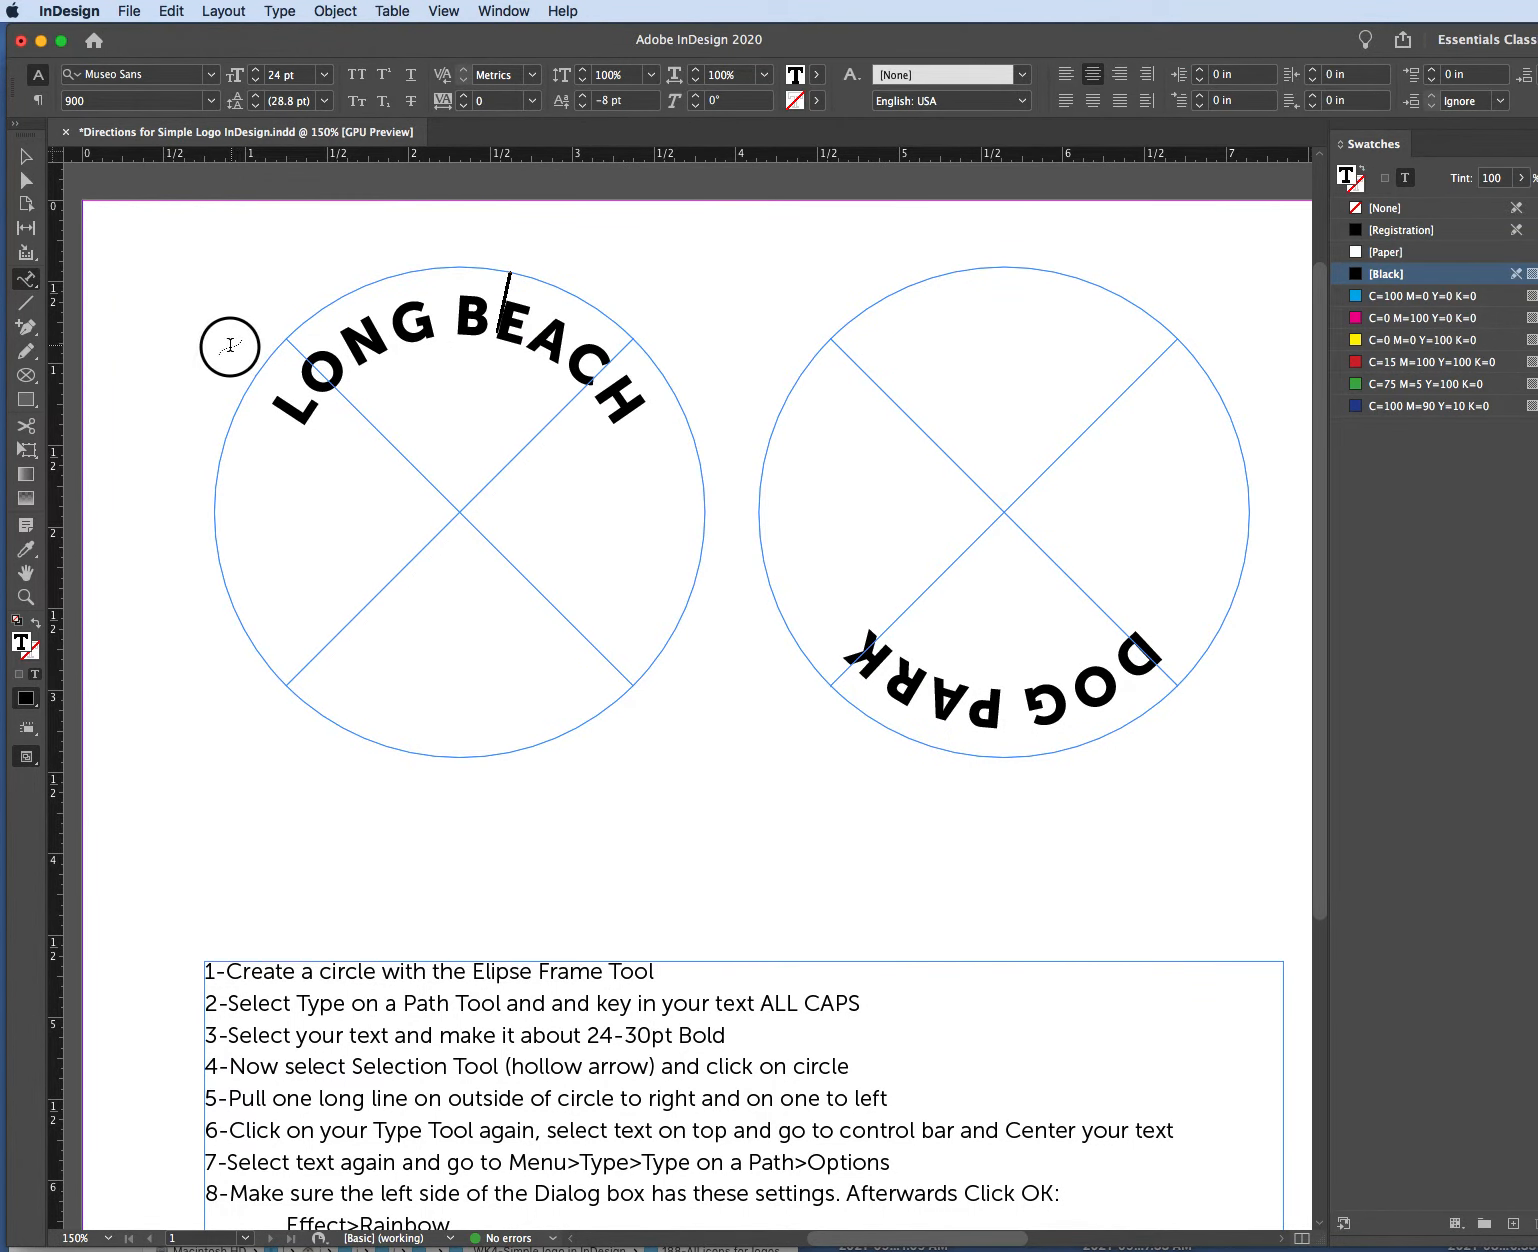
left_click_drag(230, 346, 273, 417)
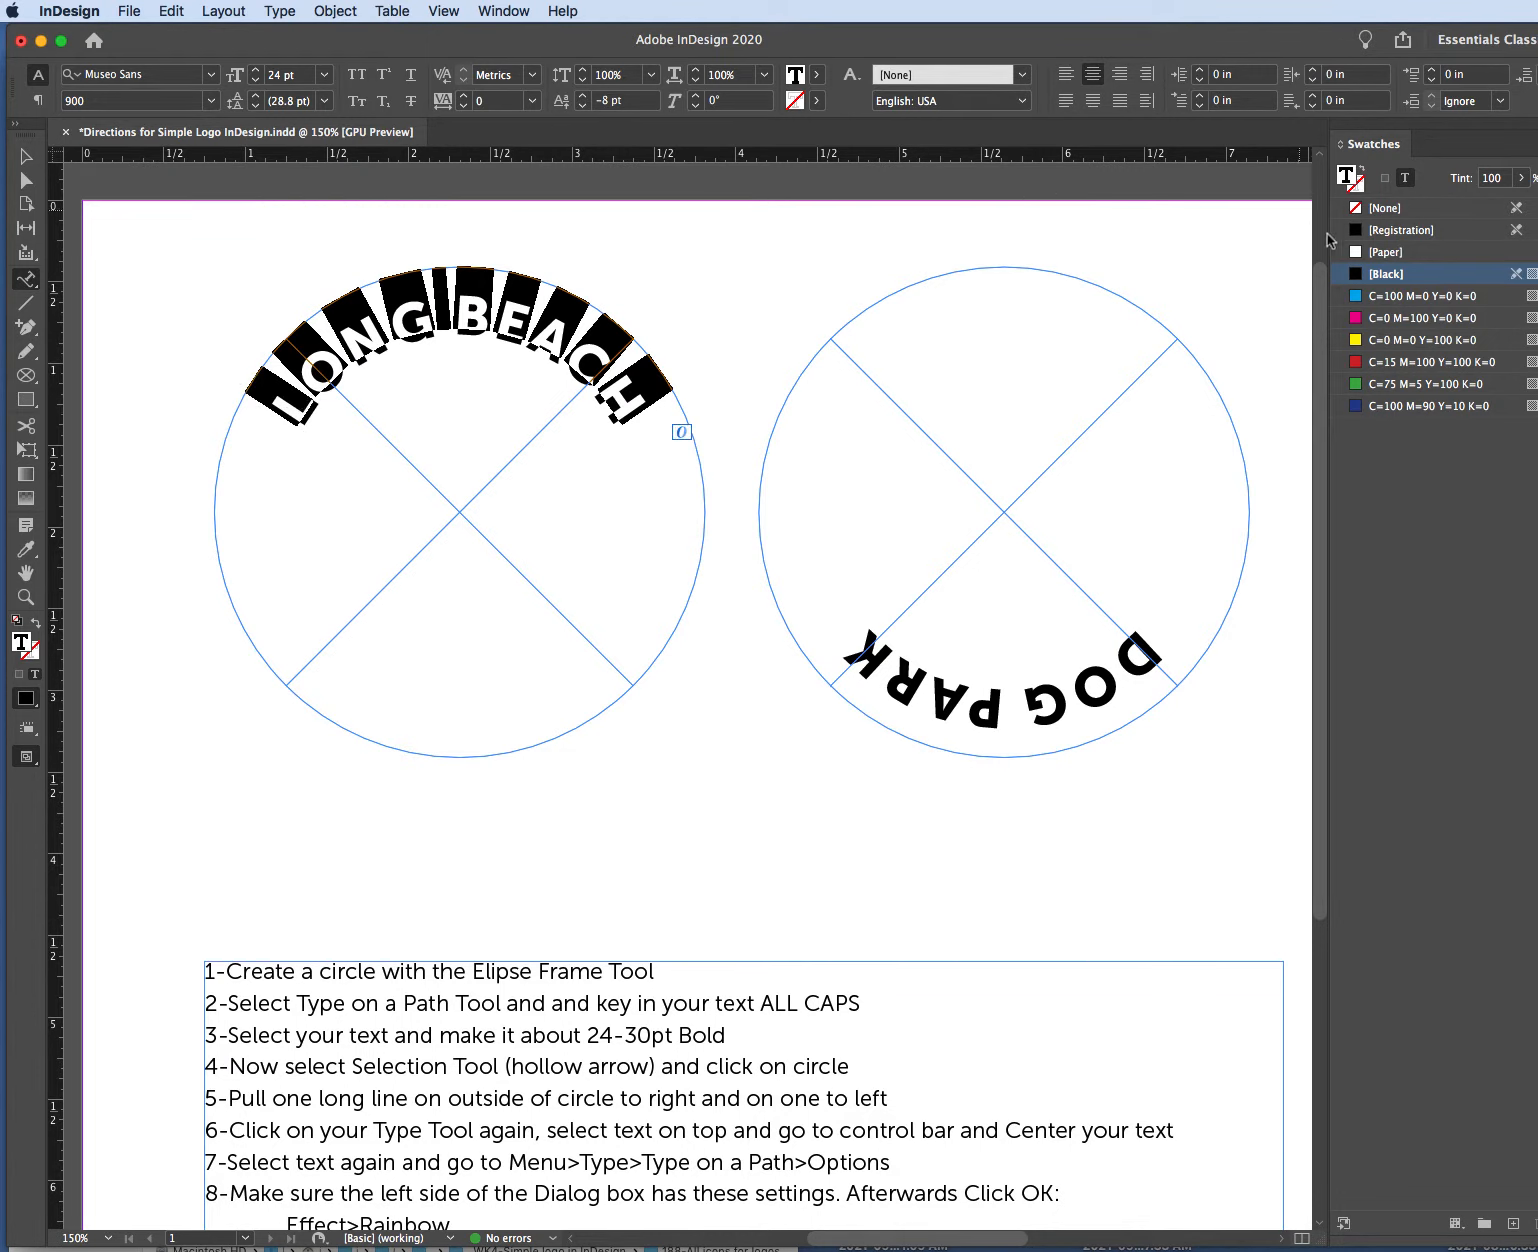
left_click(1375, 254)
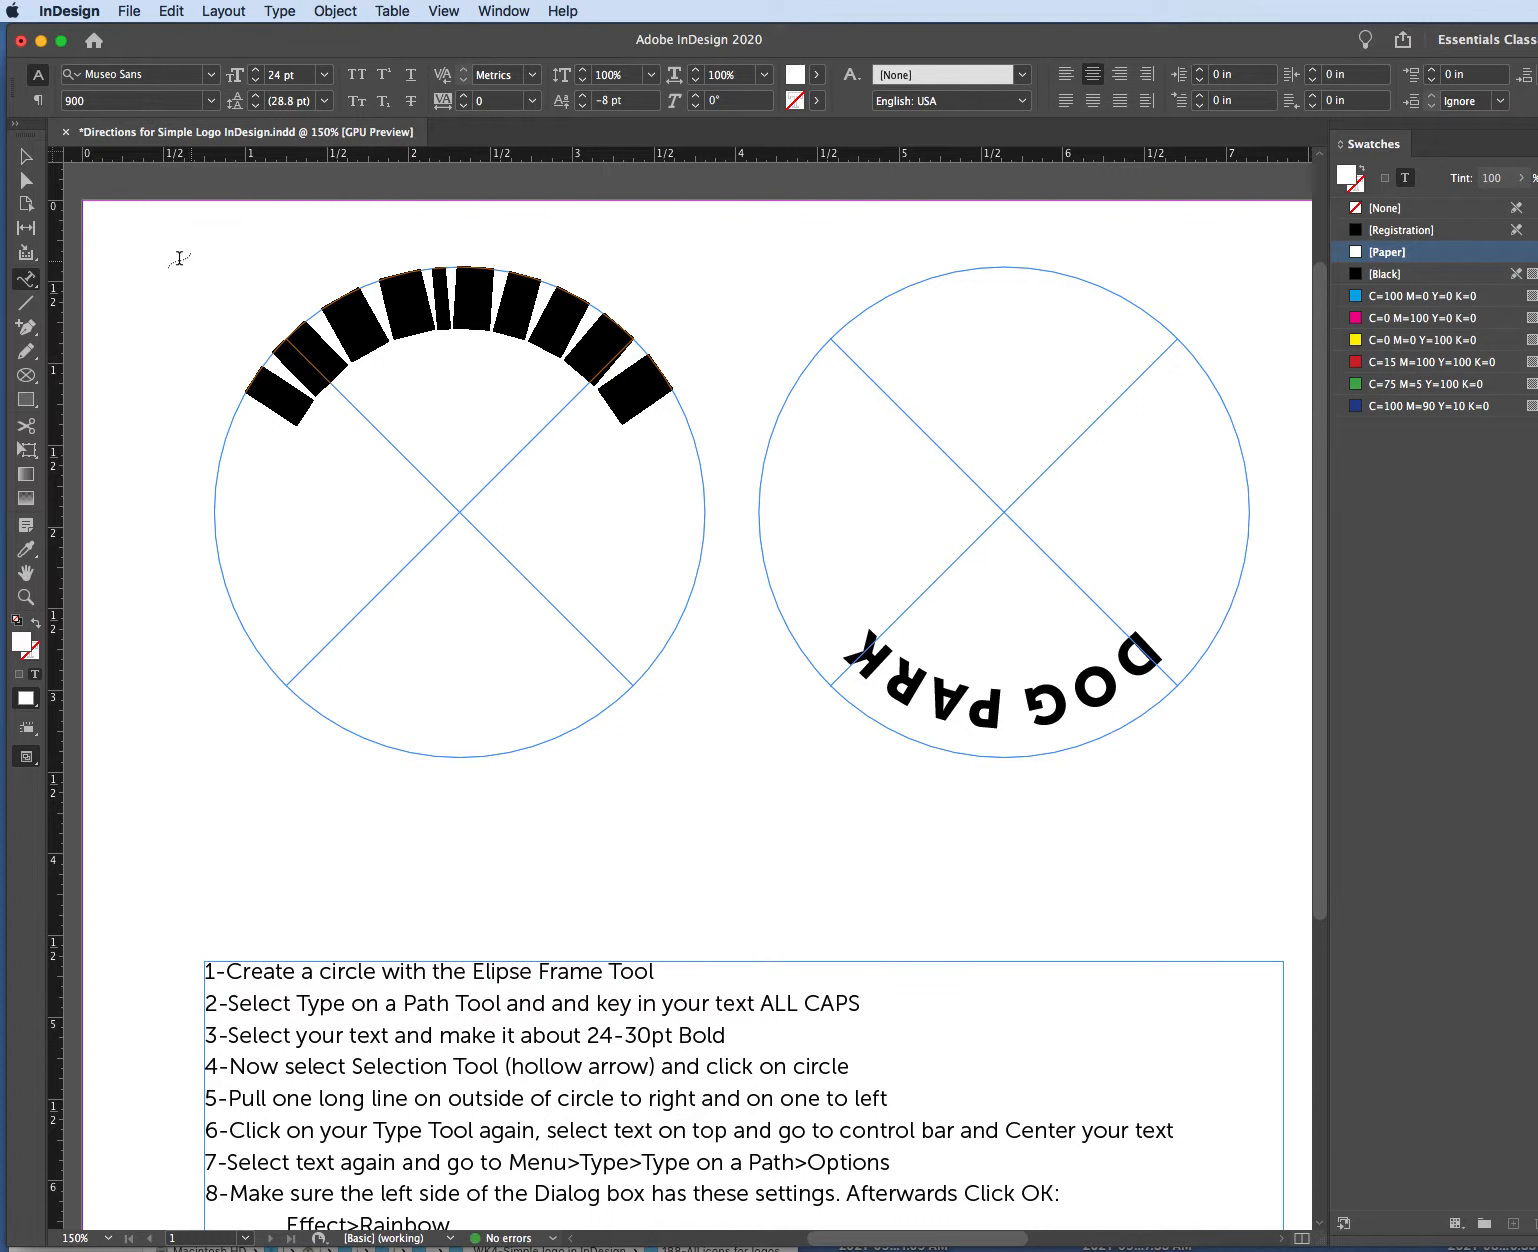
Recolor the DOG PARK text inside the right circle with the [Paper] swatch and deselect it.
left_click(1145, 645)
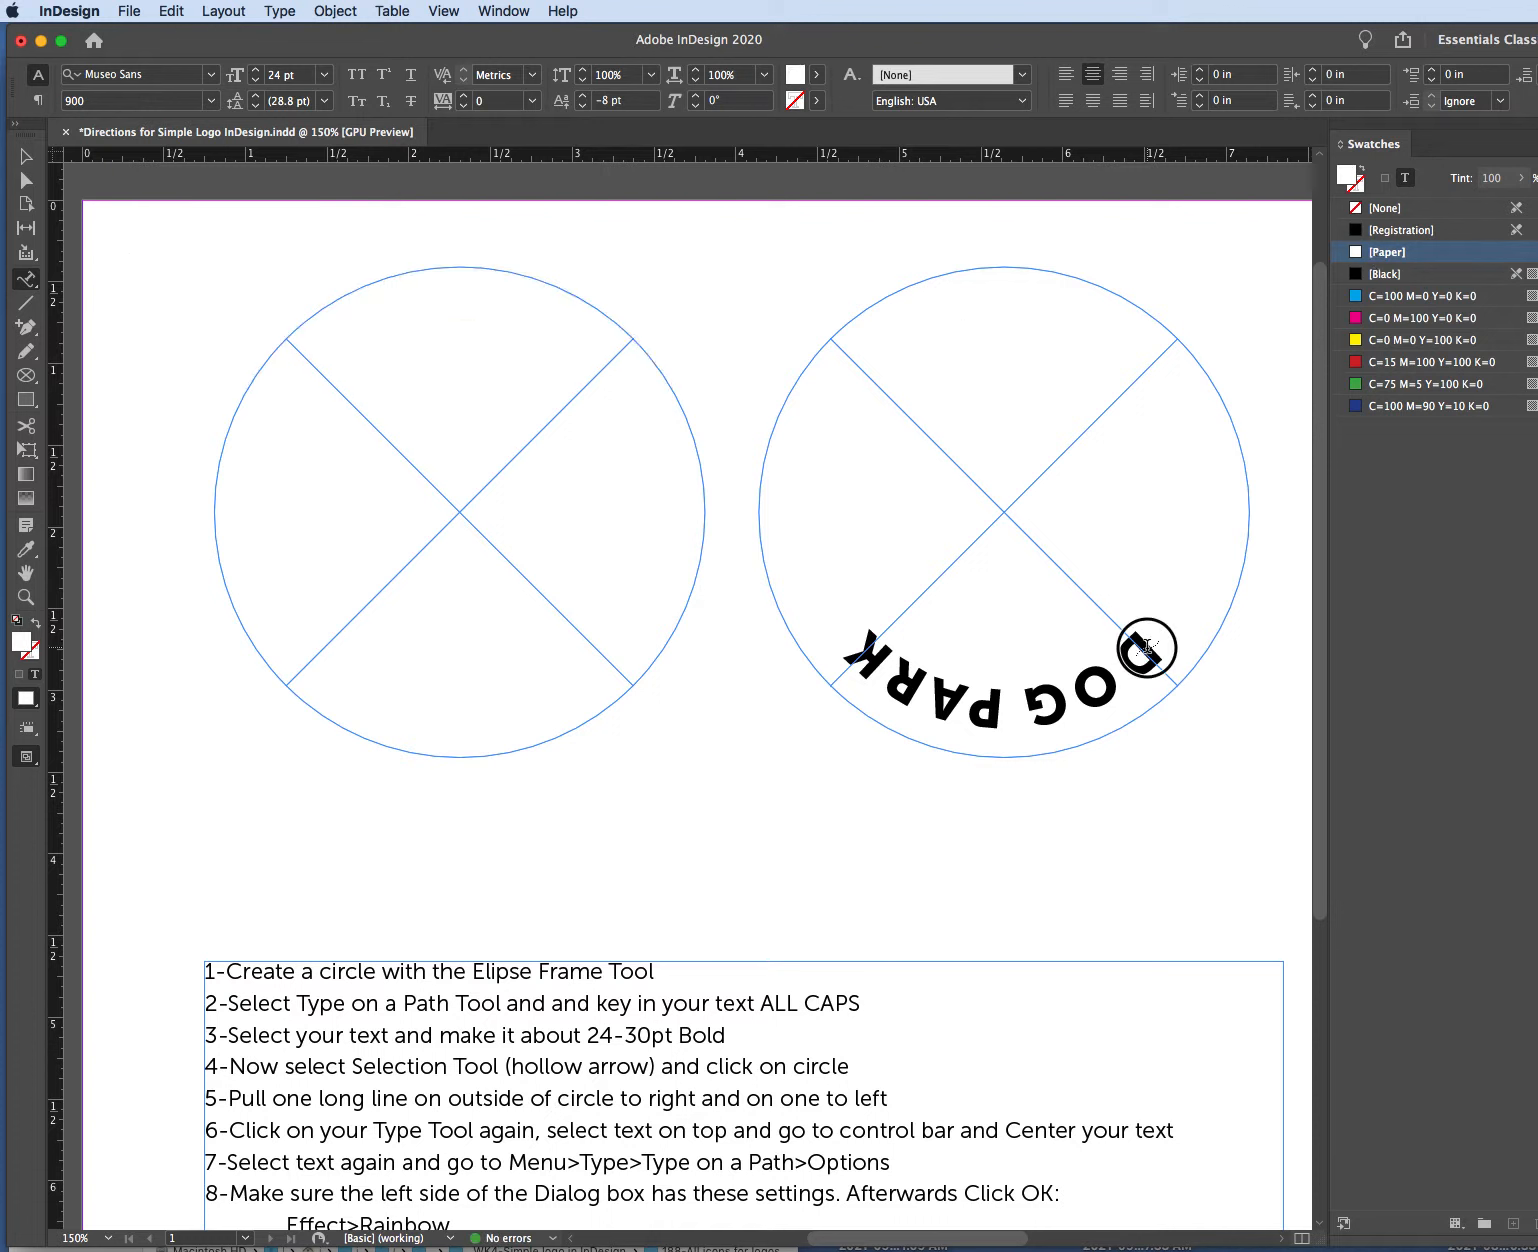
left_click_drag(834, 648, 1191, 686)
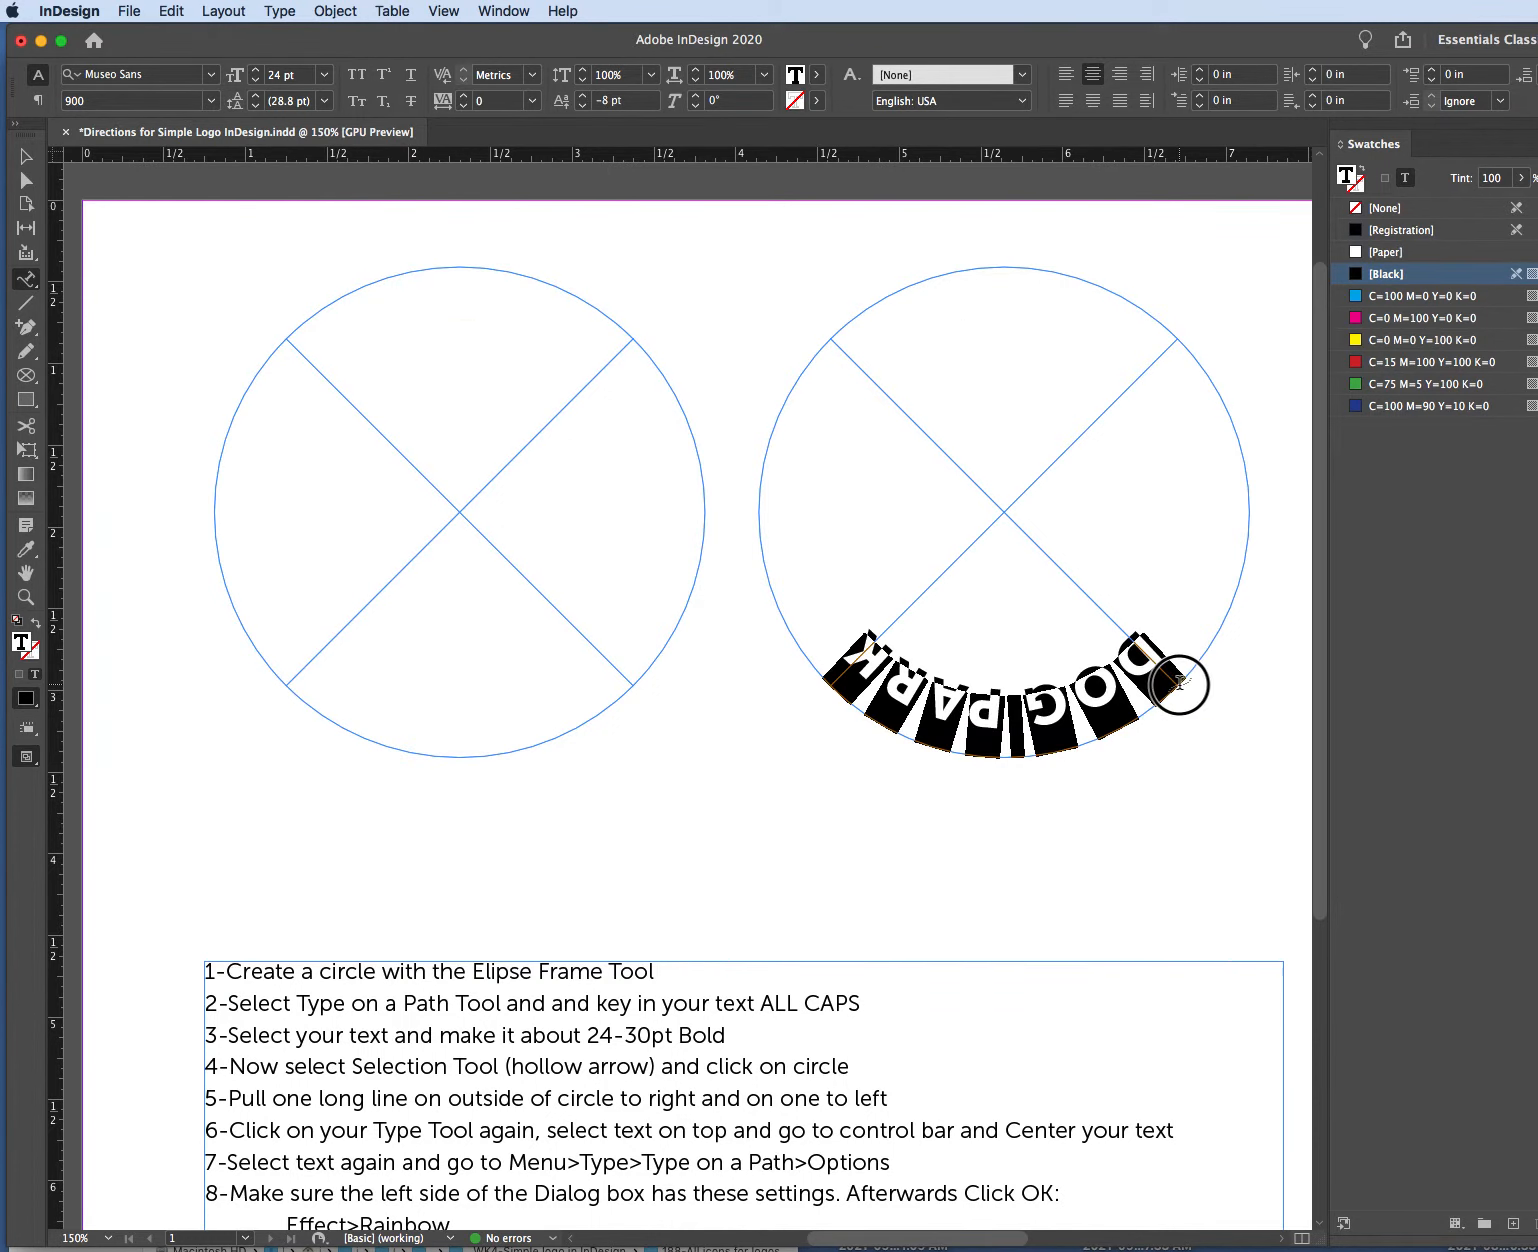
left_click(1367, 252)
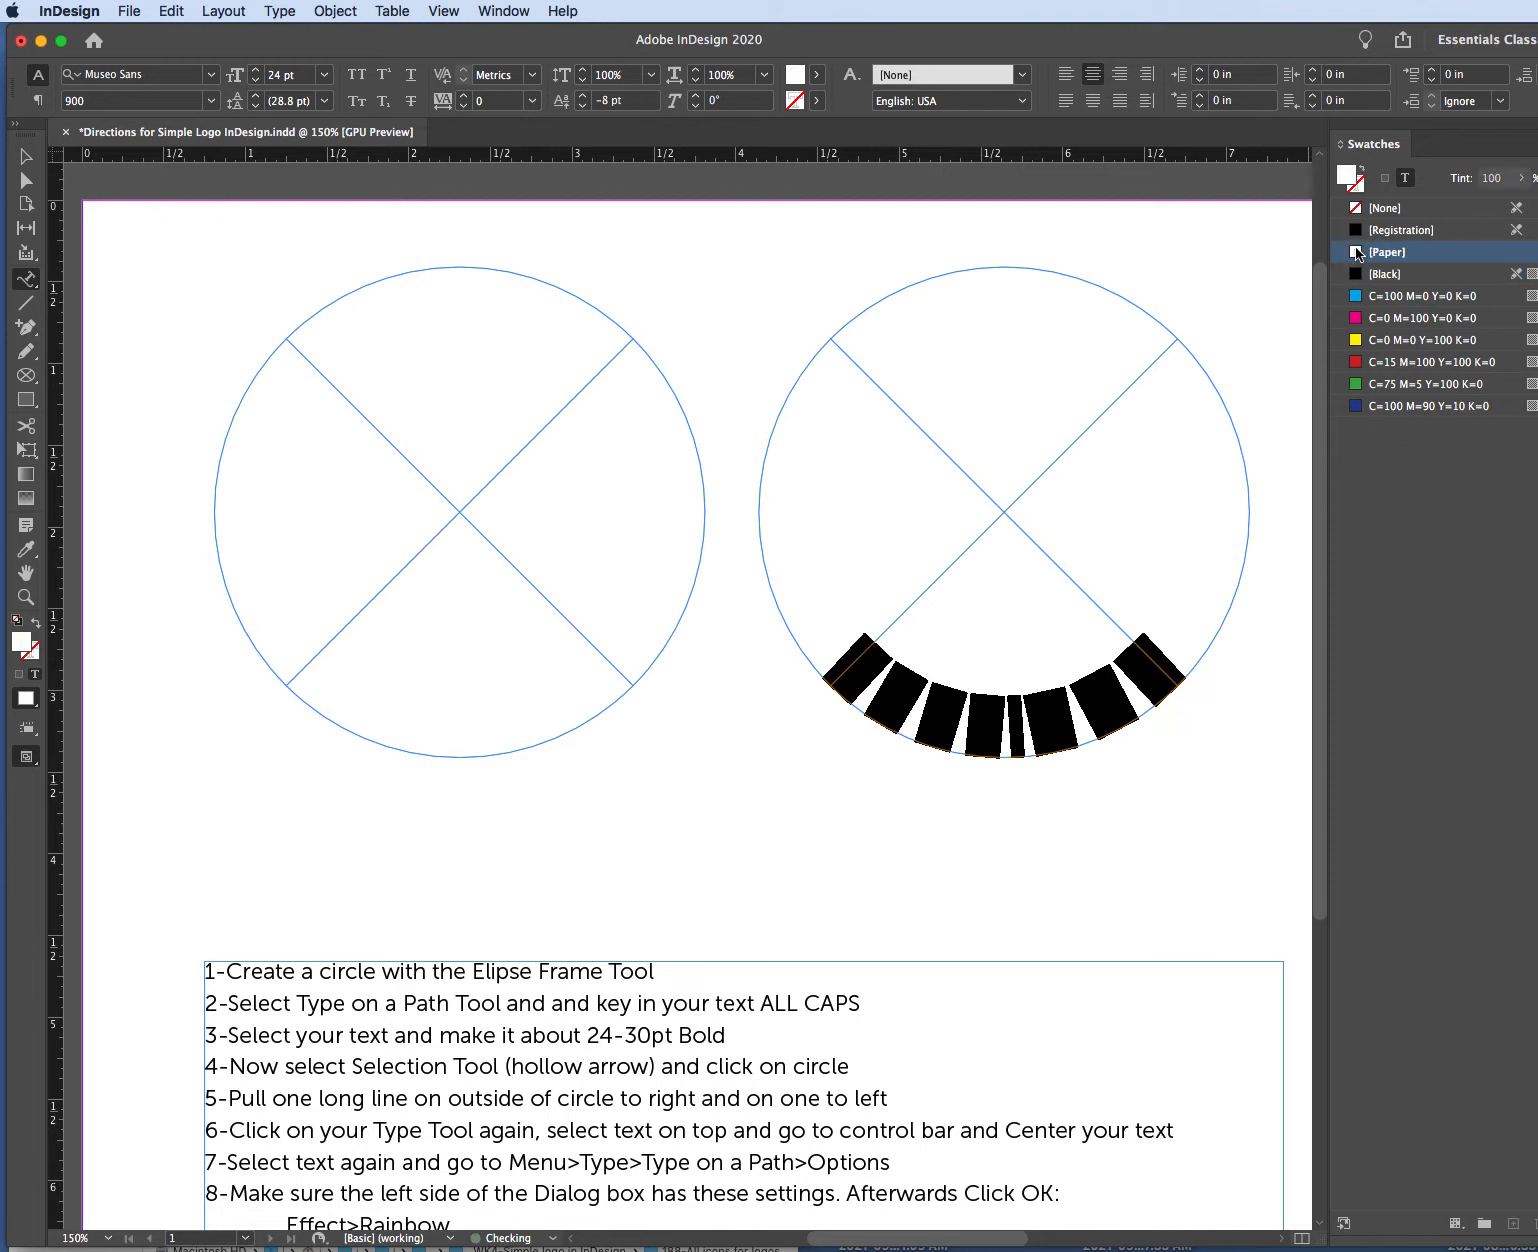
key("Escape")
left_click(137, 333)
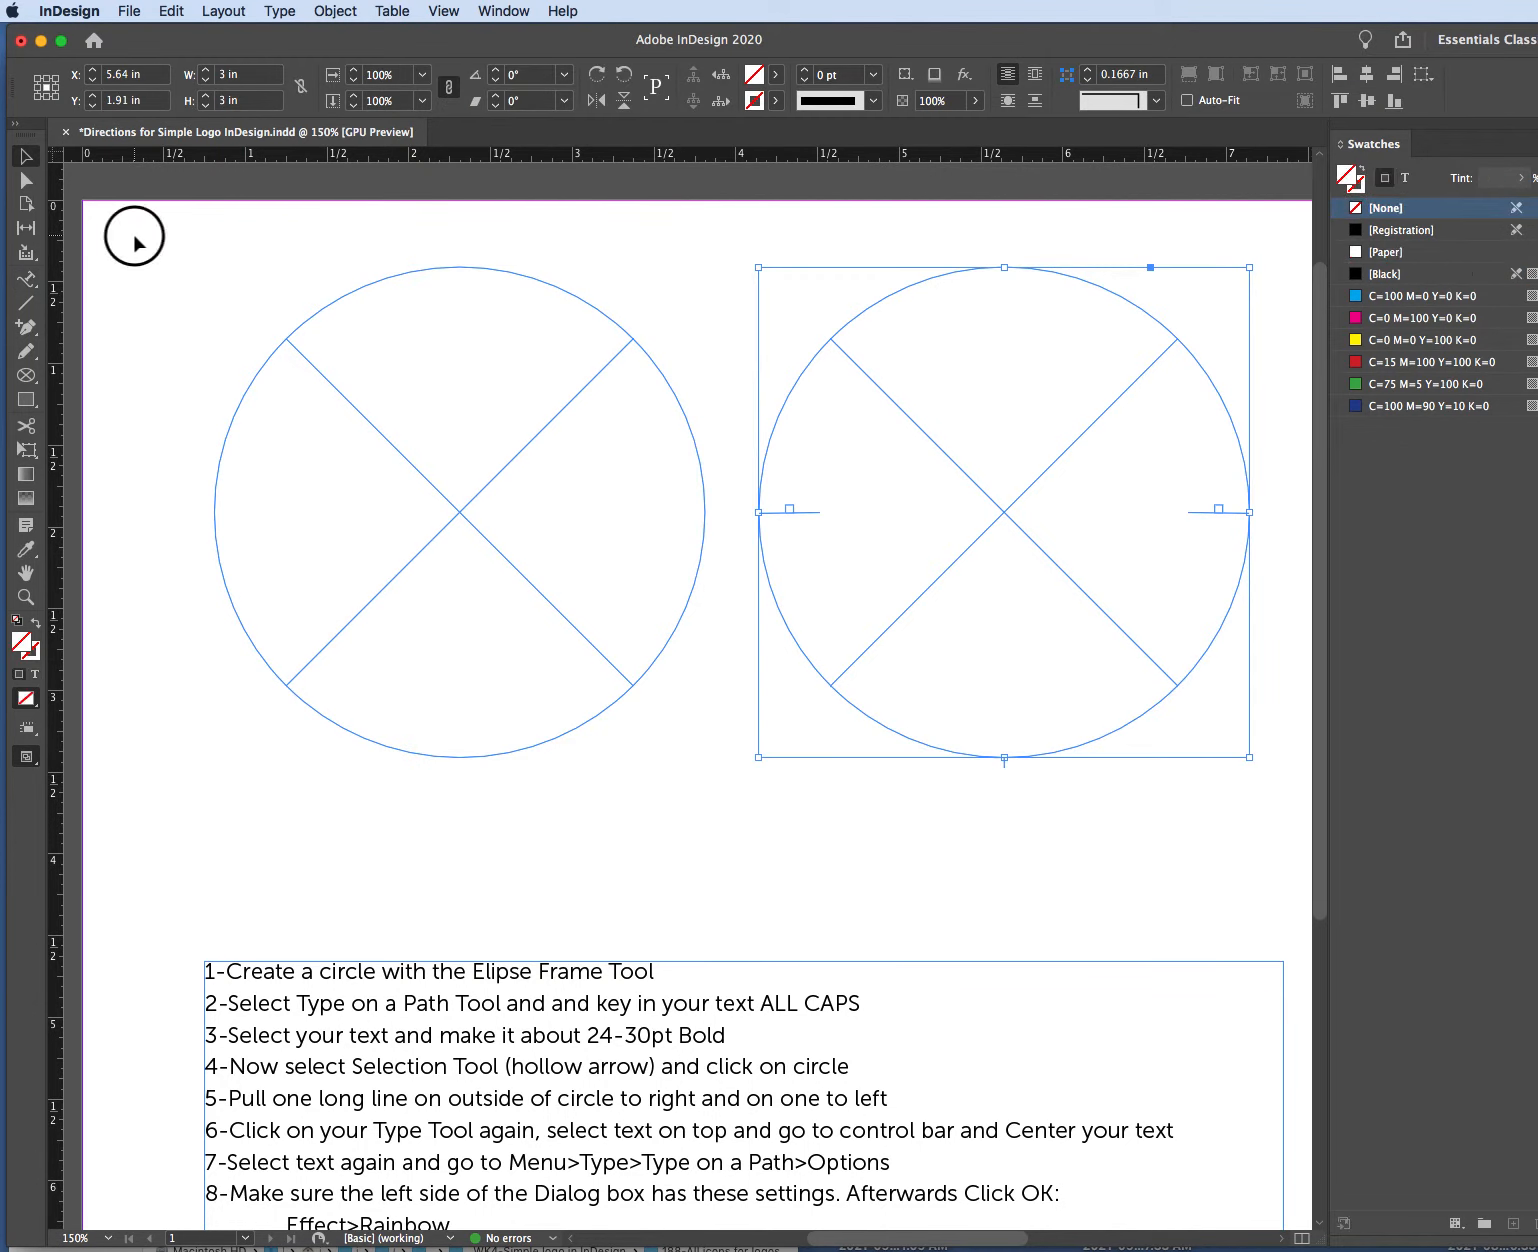
Fill the LONG BEACH circle with green C=75 M=5 Y=100 K=0 and move the DOG PARK circle exactly over it.
left_click(502, 262)
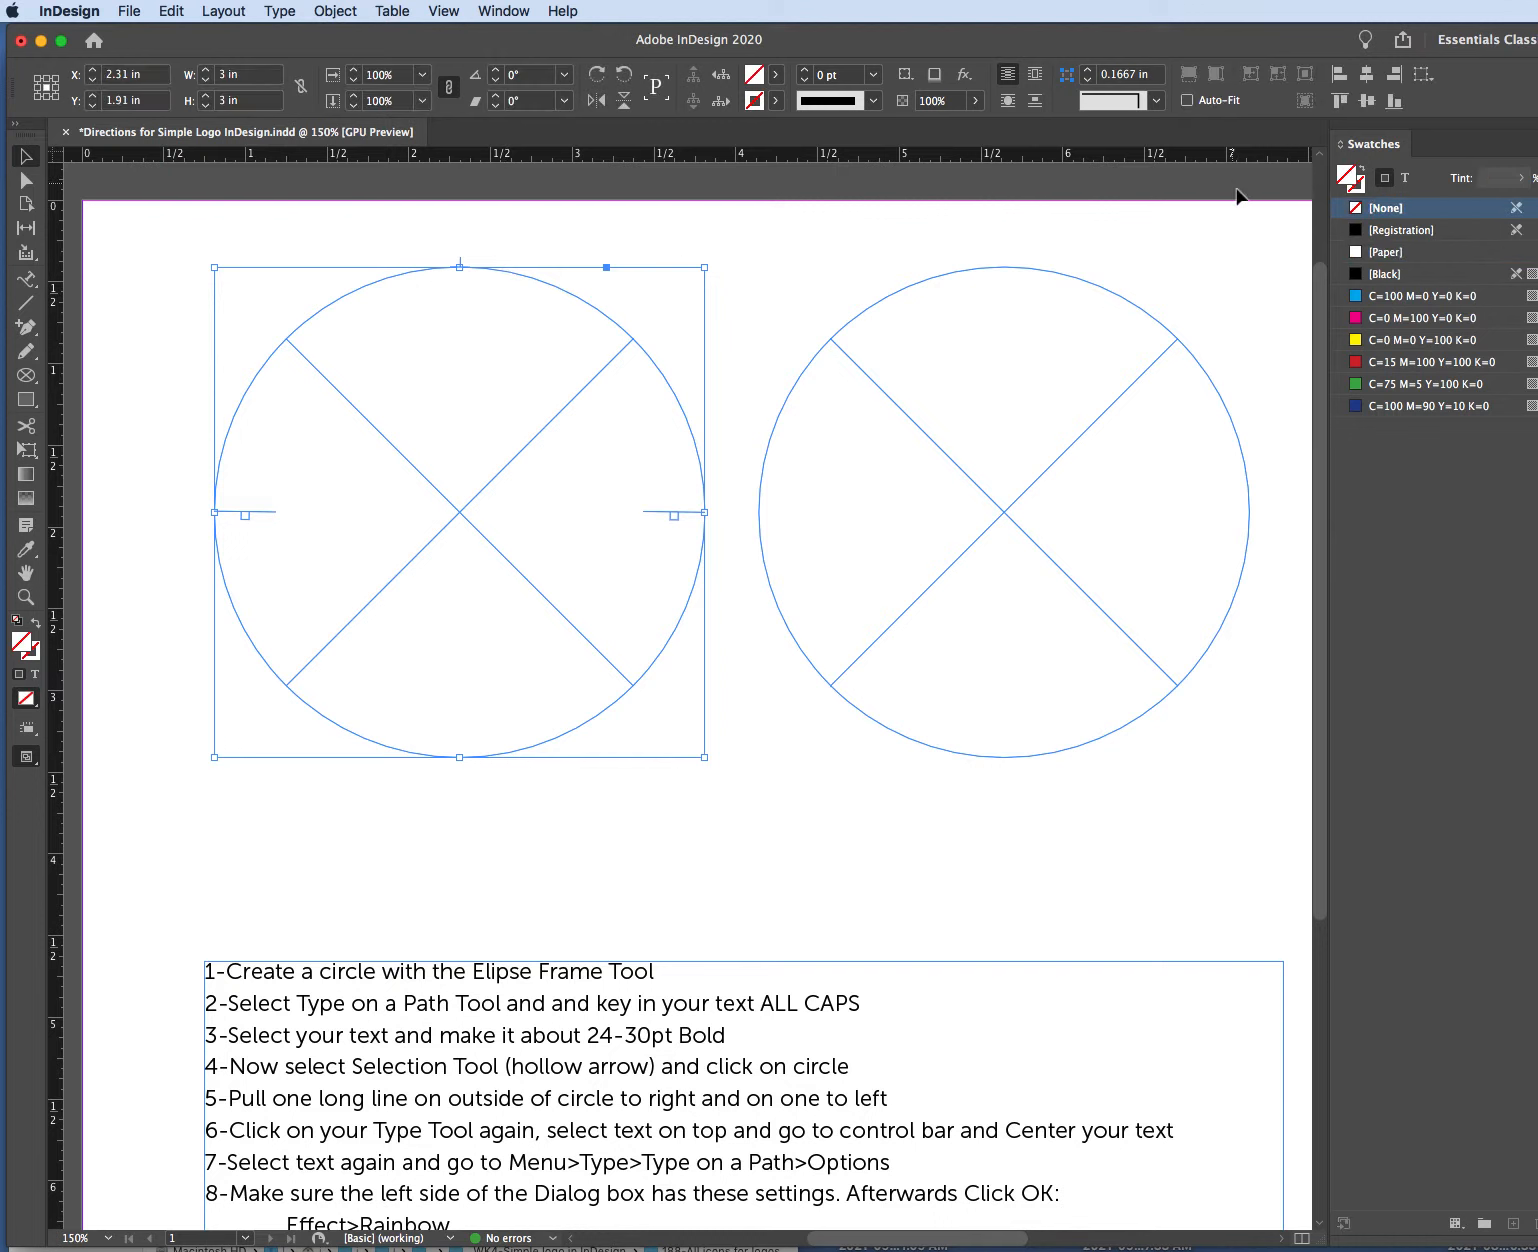
left_click(1392, 386)
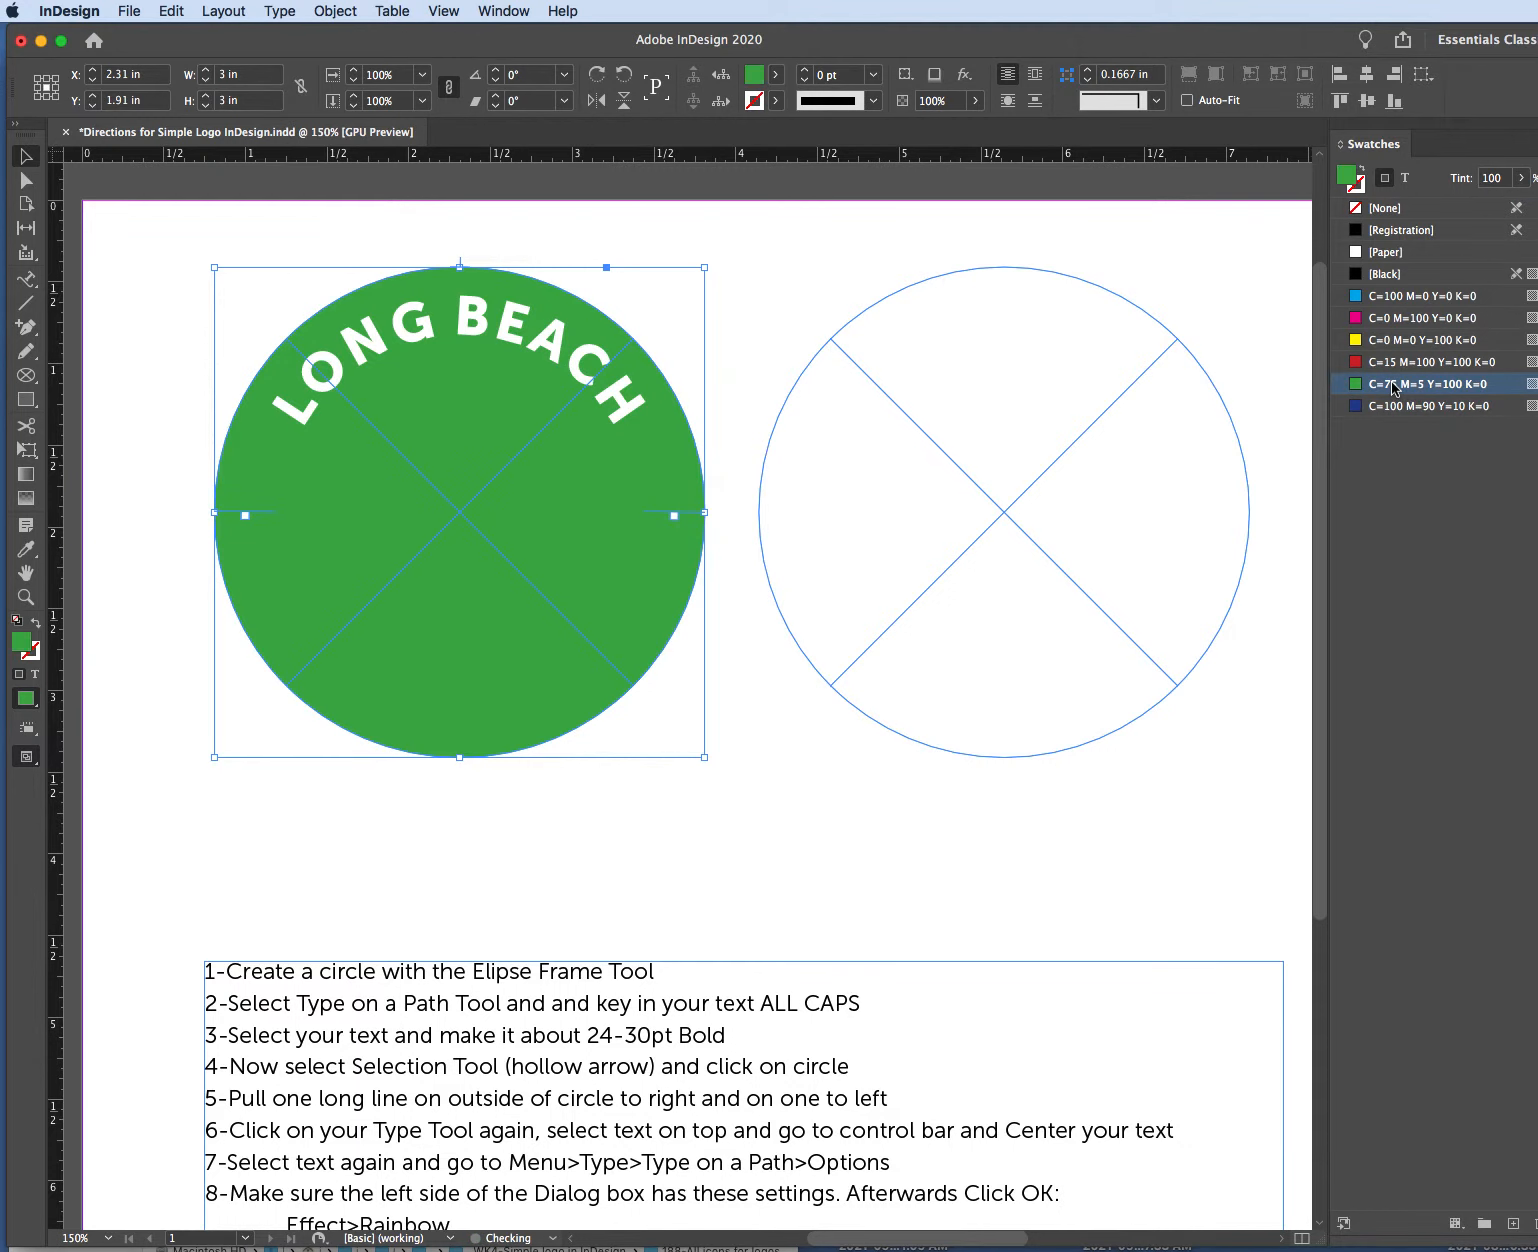
left_click(1222, 398)
left_click_drag(1222, 398, 700, 405)
left_click(977, 378)
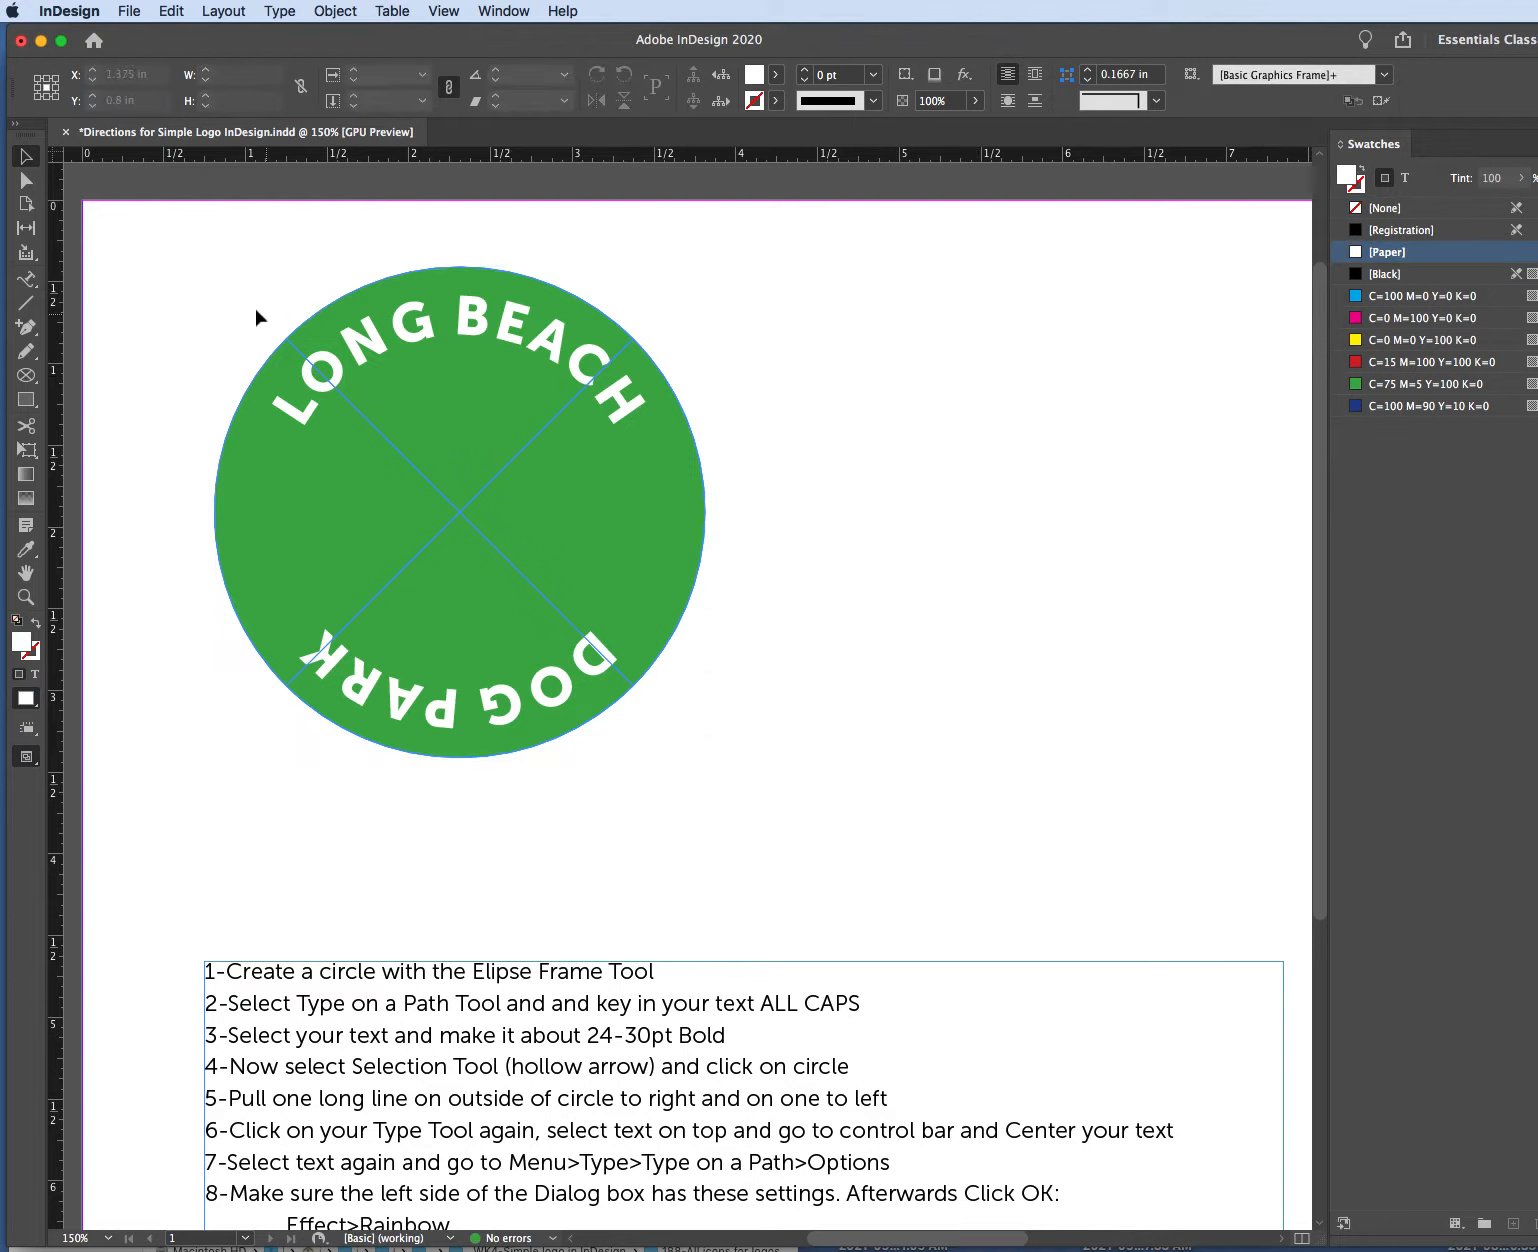
Group the two overlapping circles and move the group above the directions to about X 3.47 in, Y 2.25 in.
left_click_drag(181, 266, 834, 813)
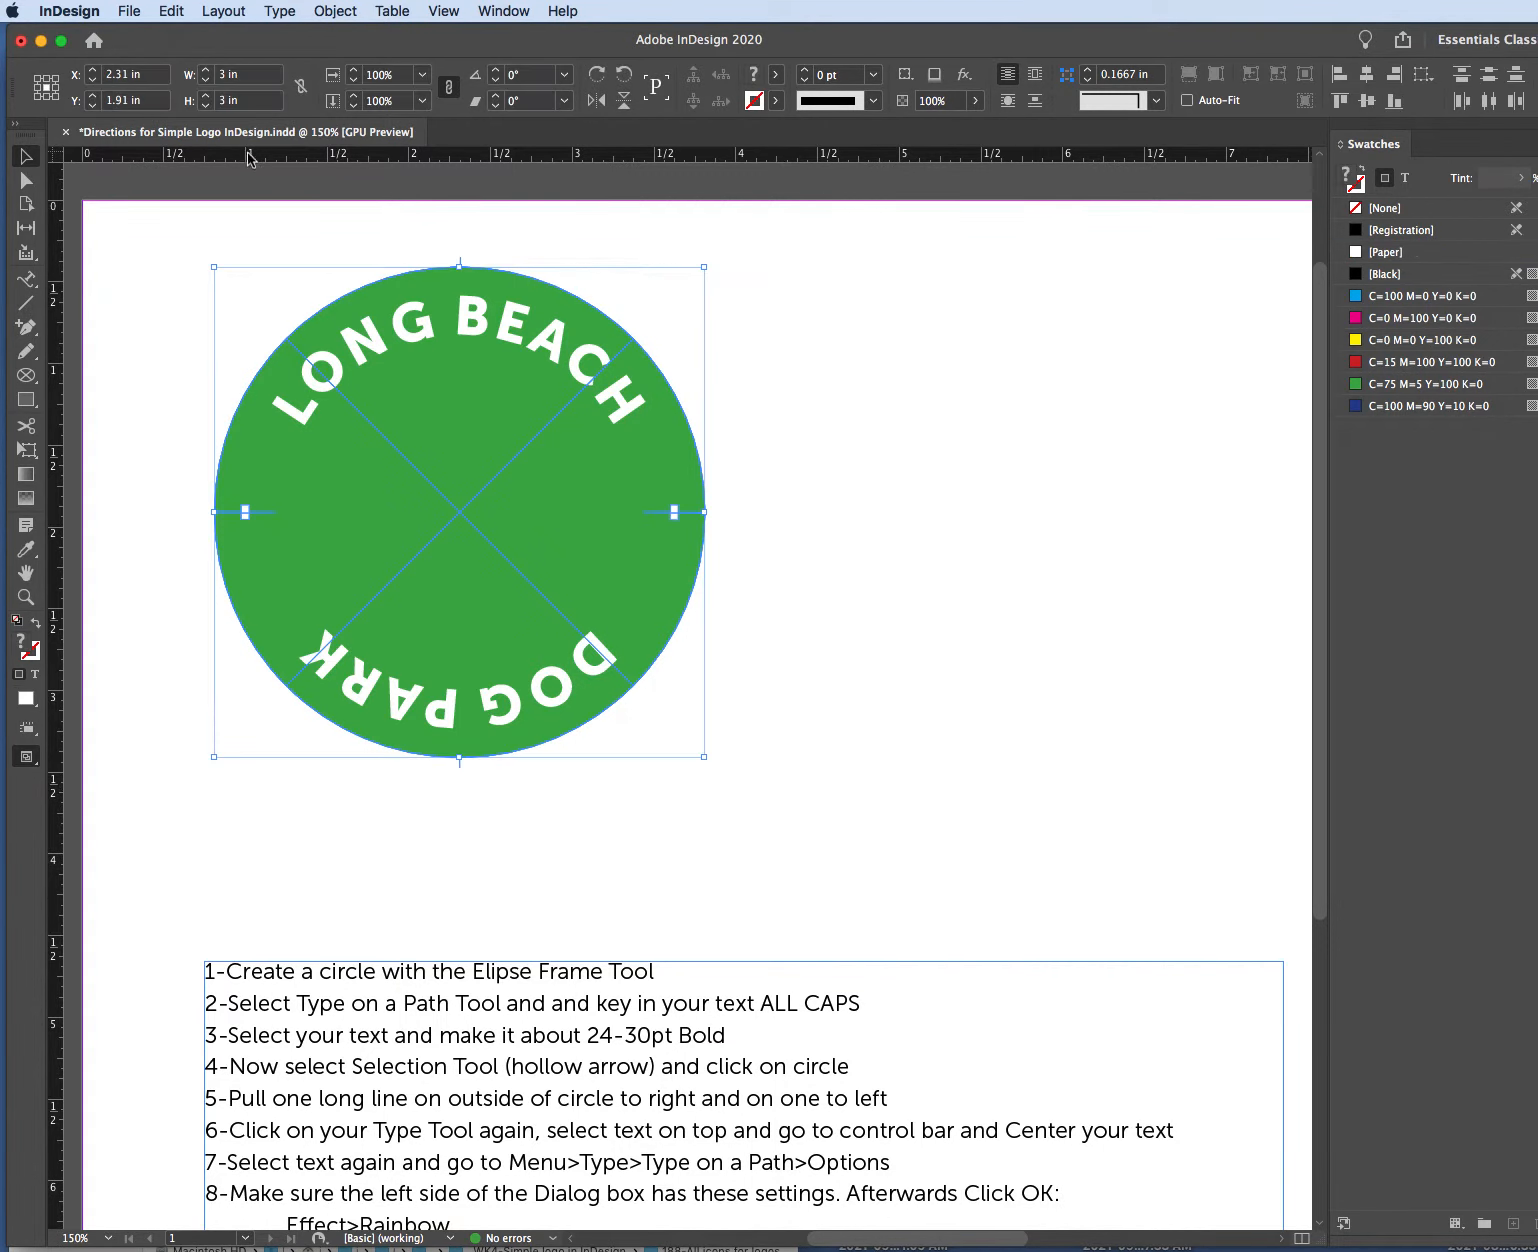
left_click(330, 10)
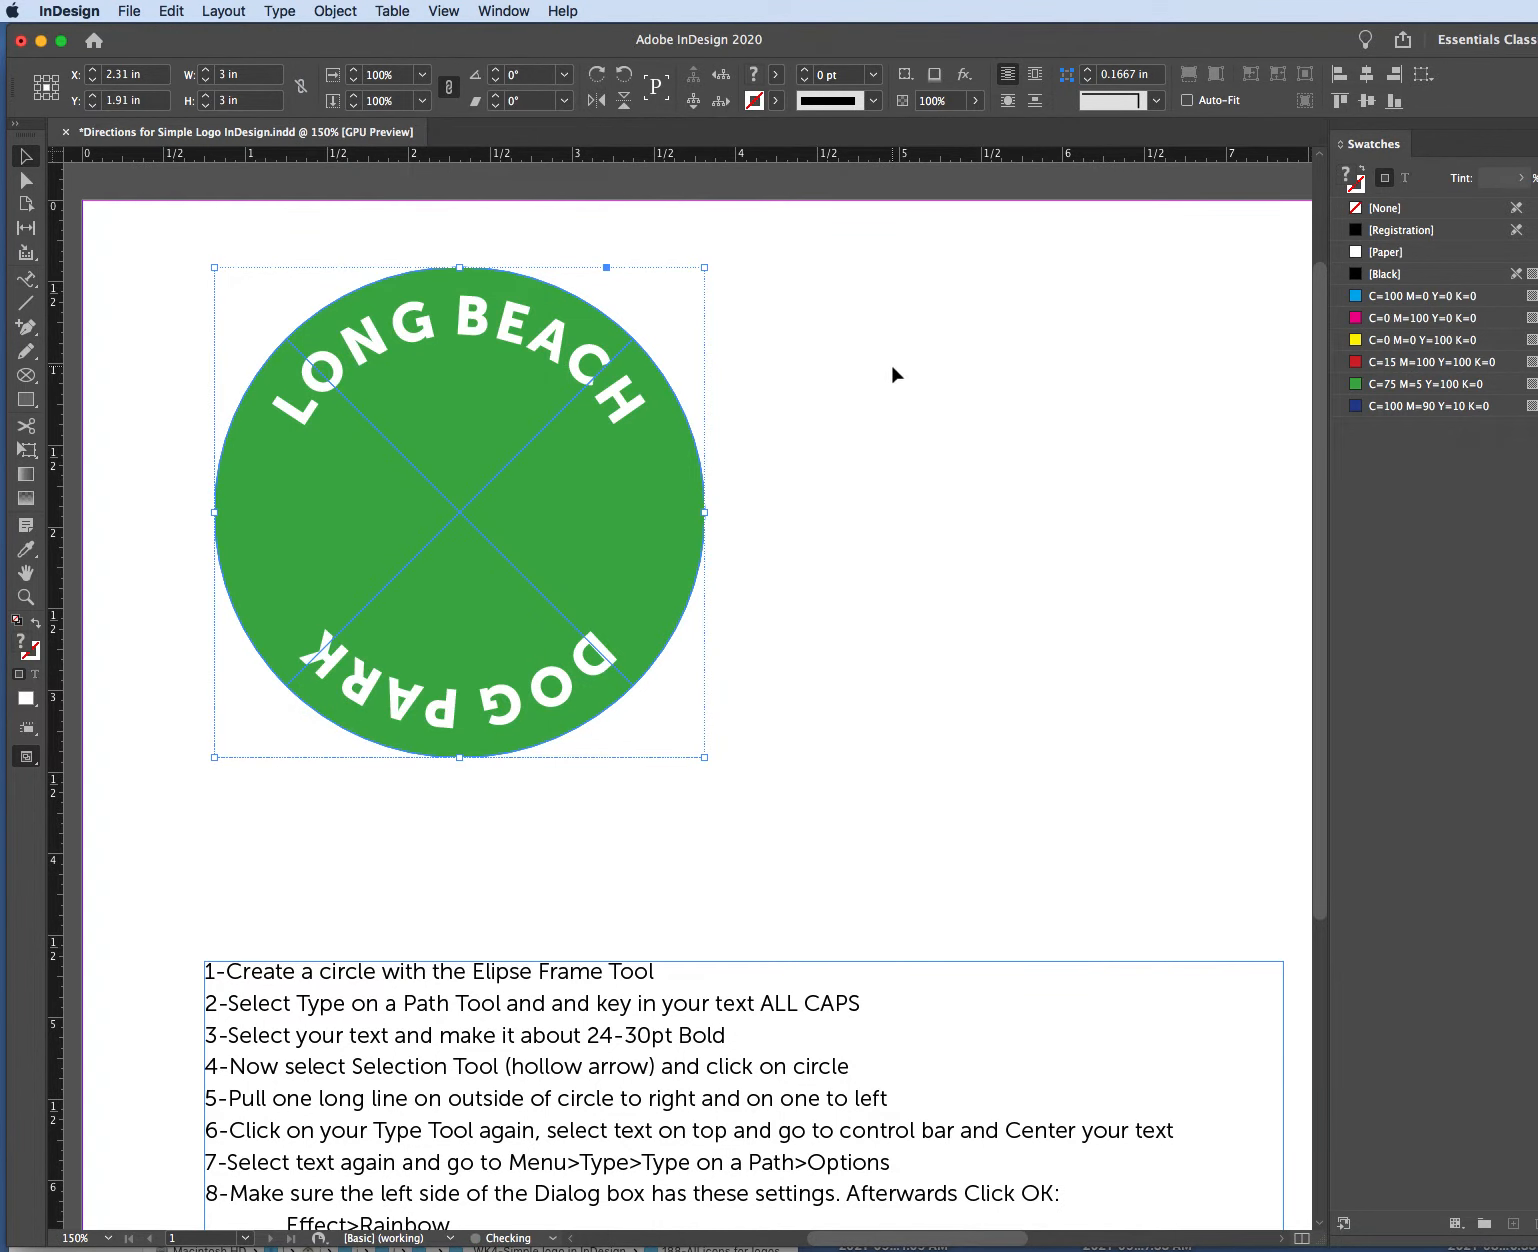
left_click_drag(597, 550, 780, 611)
left_click(1116, 559)
left_click(812, 569)
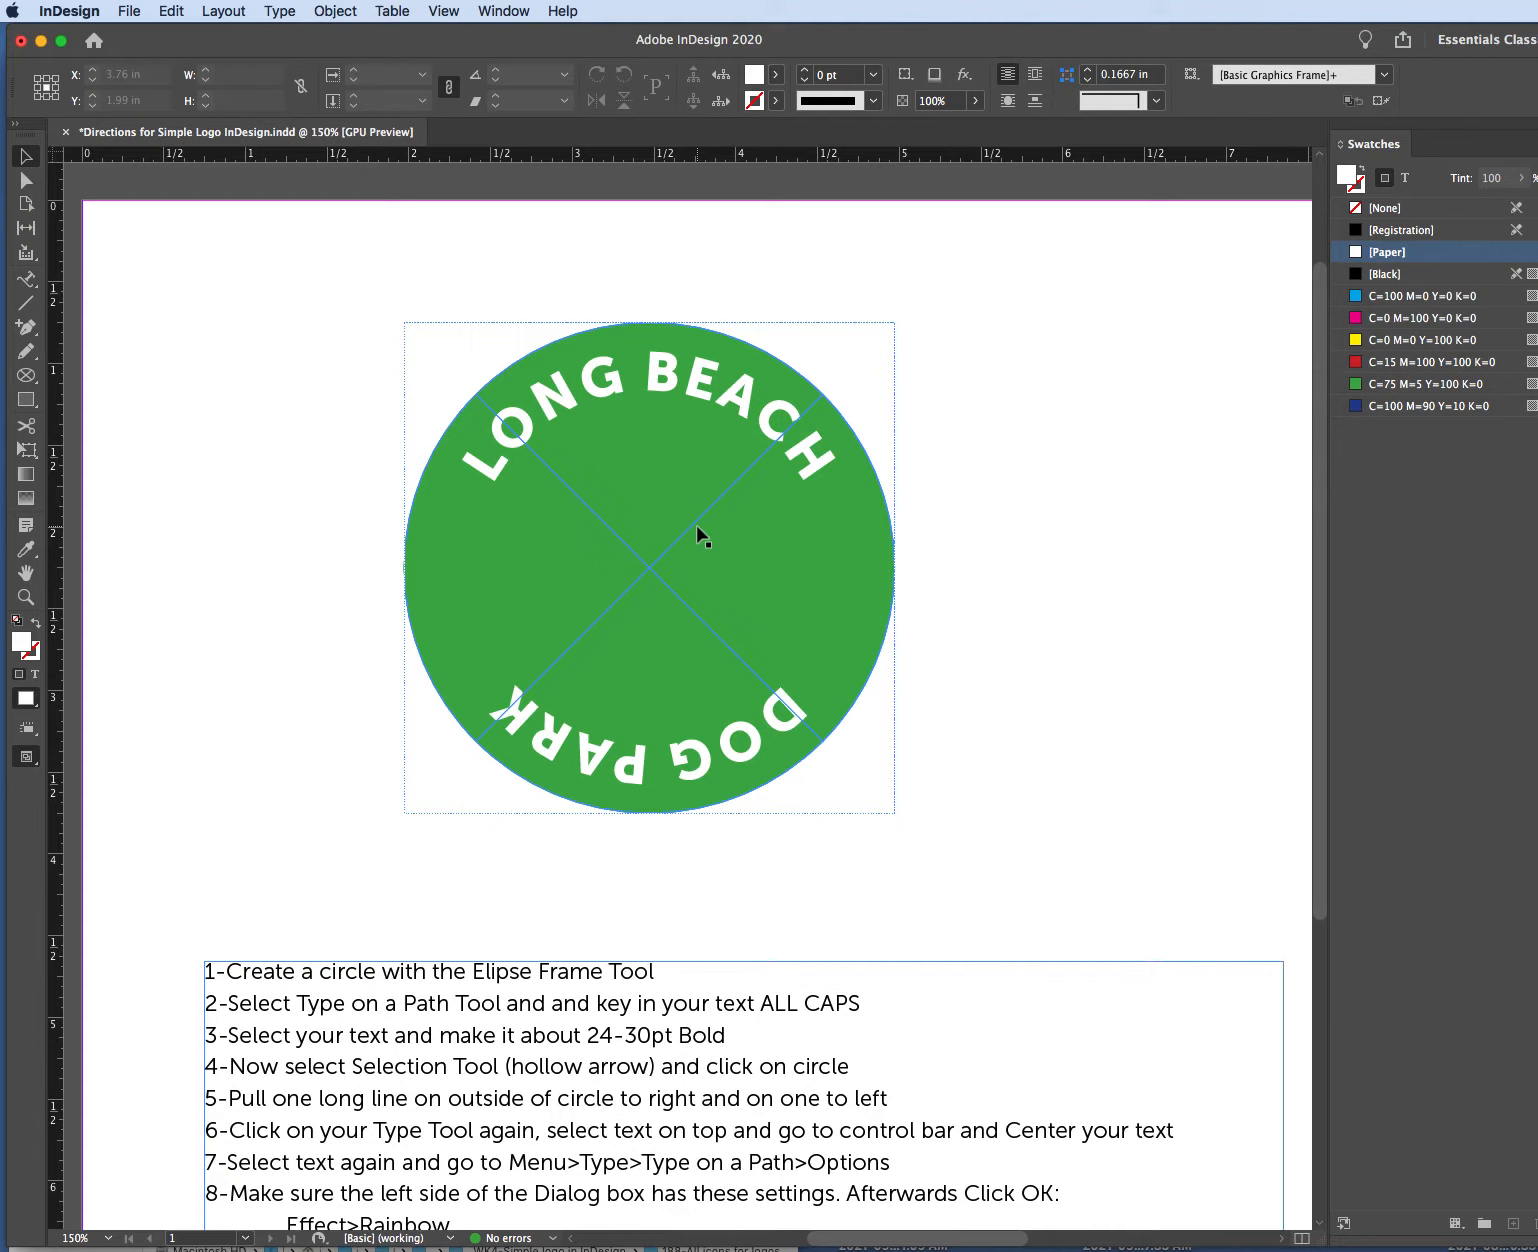
left_click(283, 493)
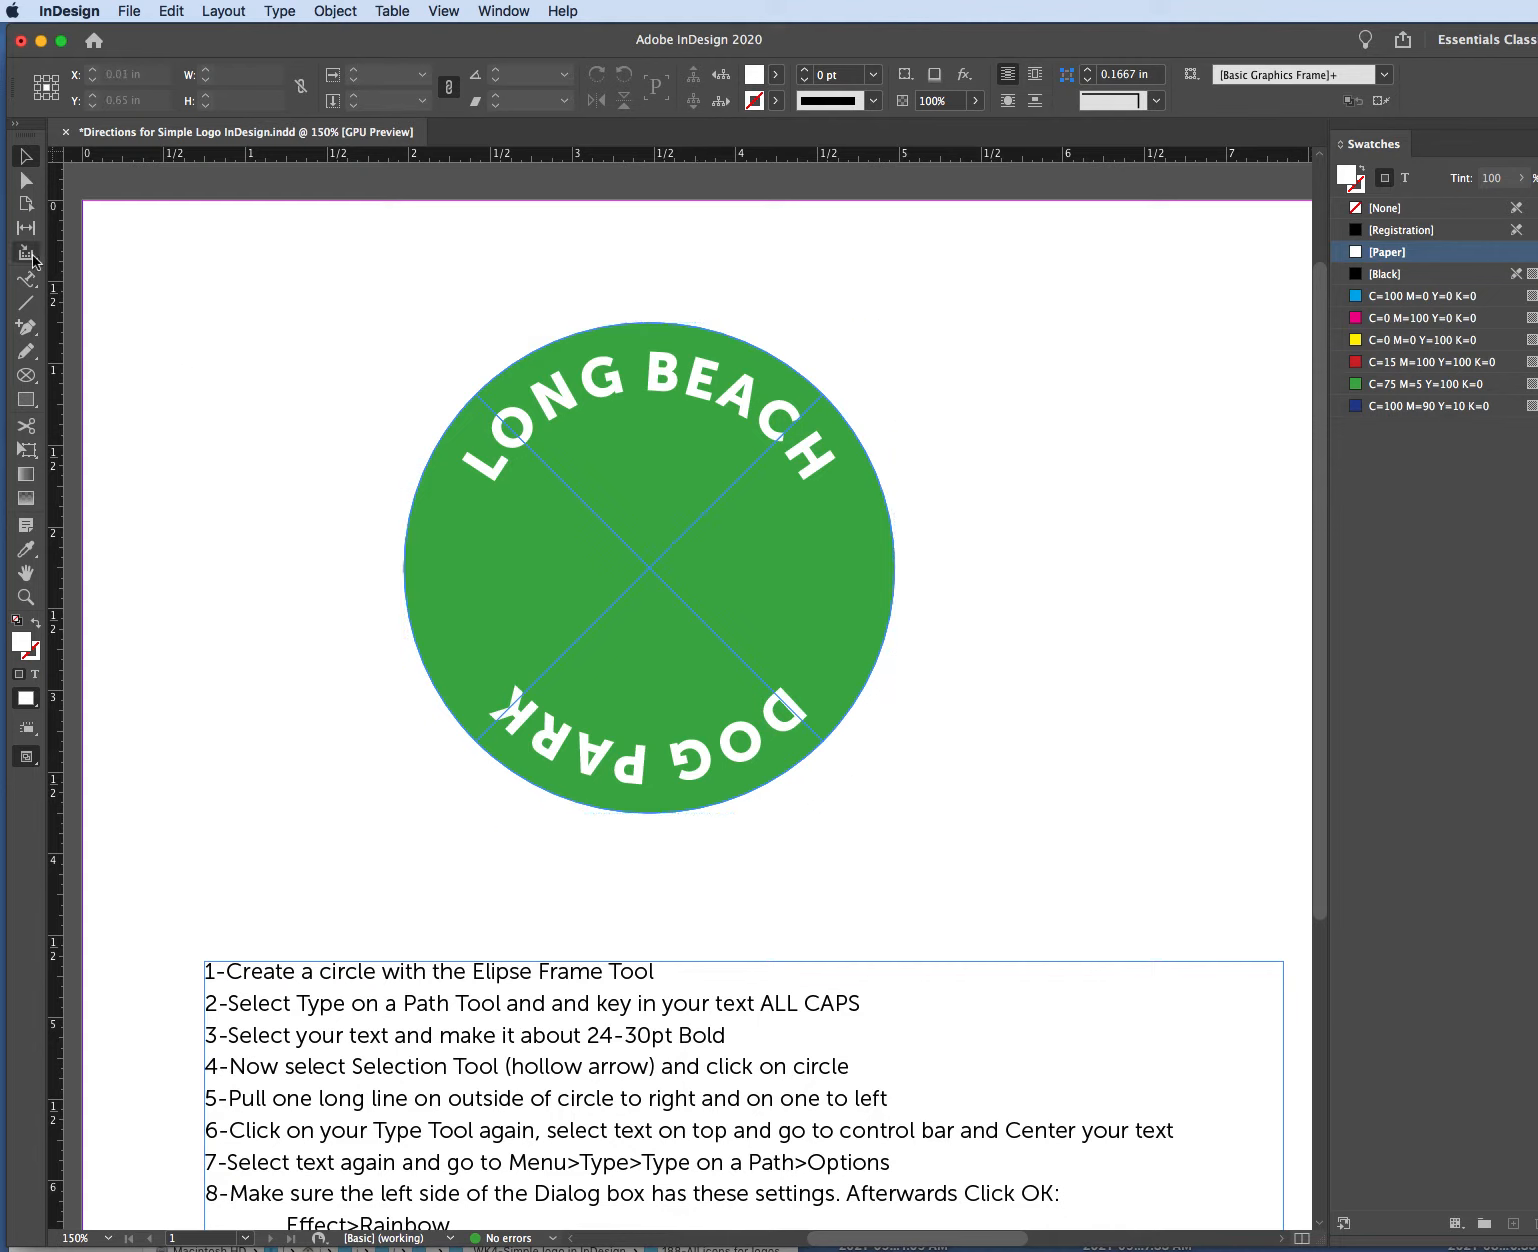
Draw a circular ellipse frame about 1.74 in wide from the green circle's center and fill it with [Paper].
left_click(33, 385)
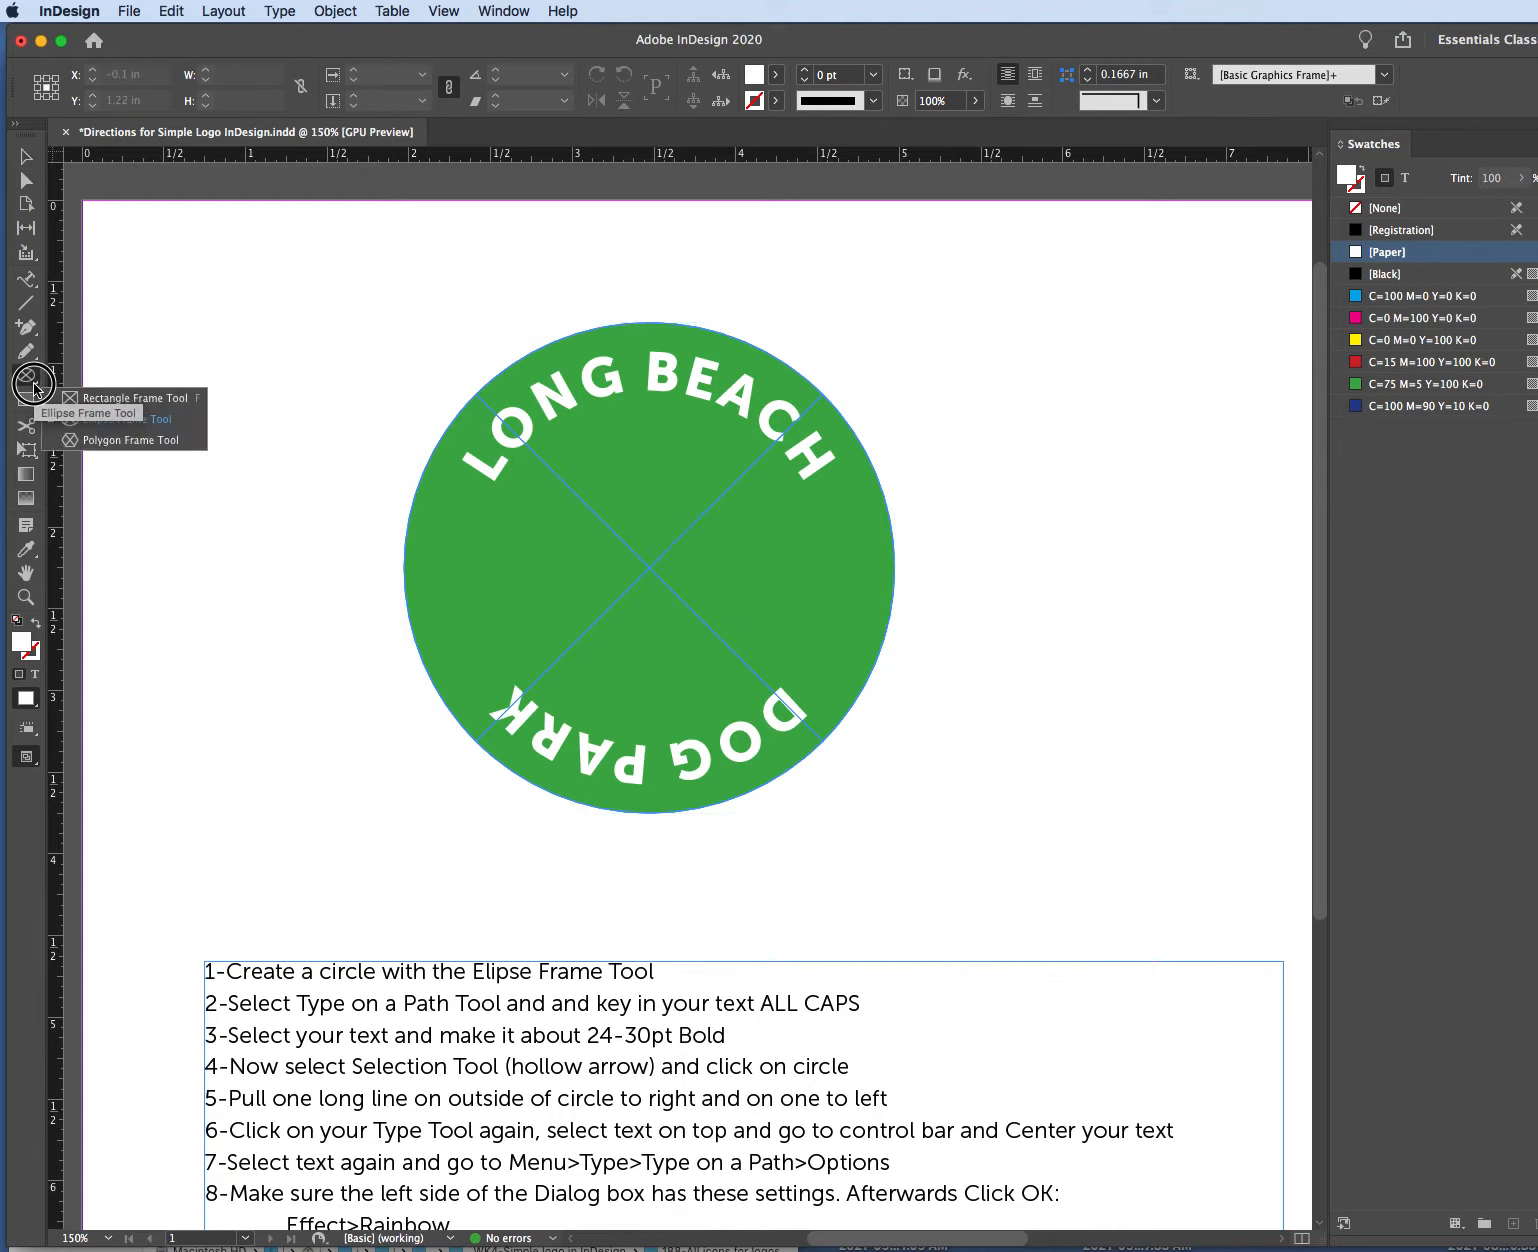
left_click(76, 420)
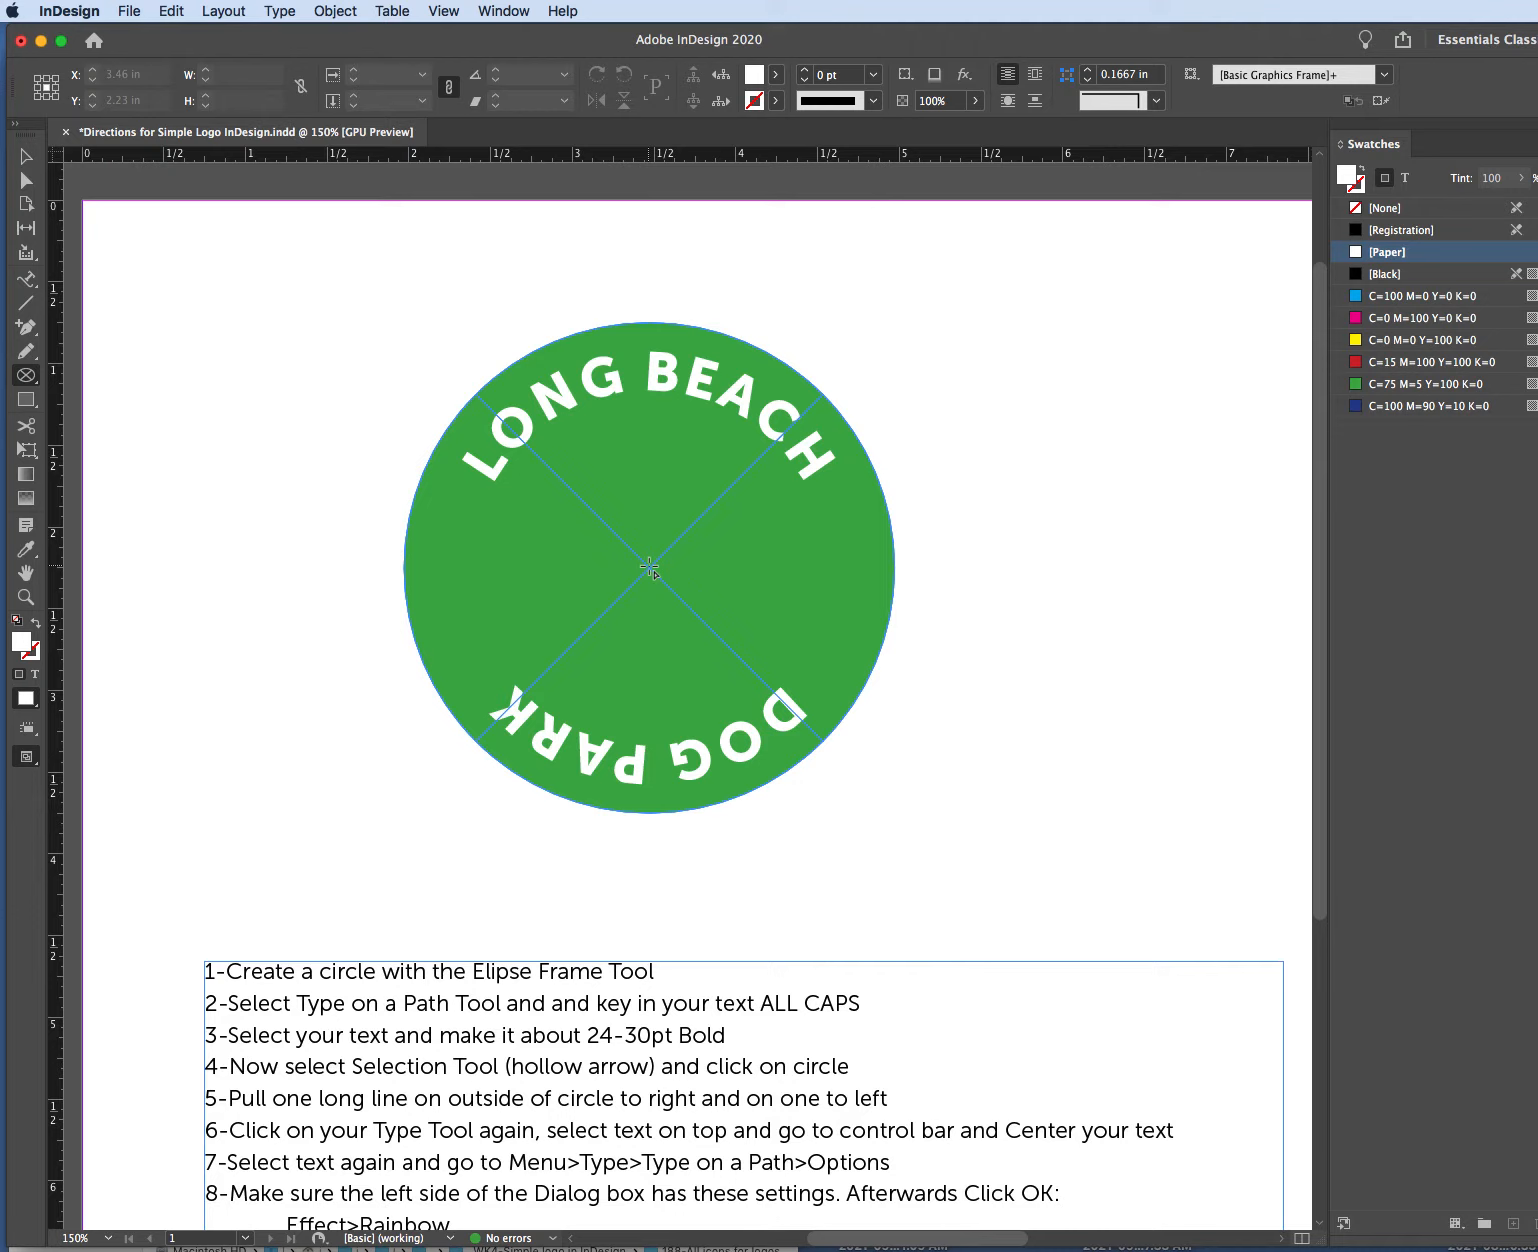
left_click_drag(651, 568, 793, 844)
left_click(31, 152)
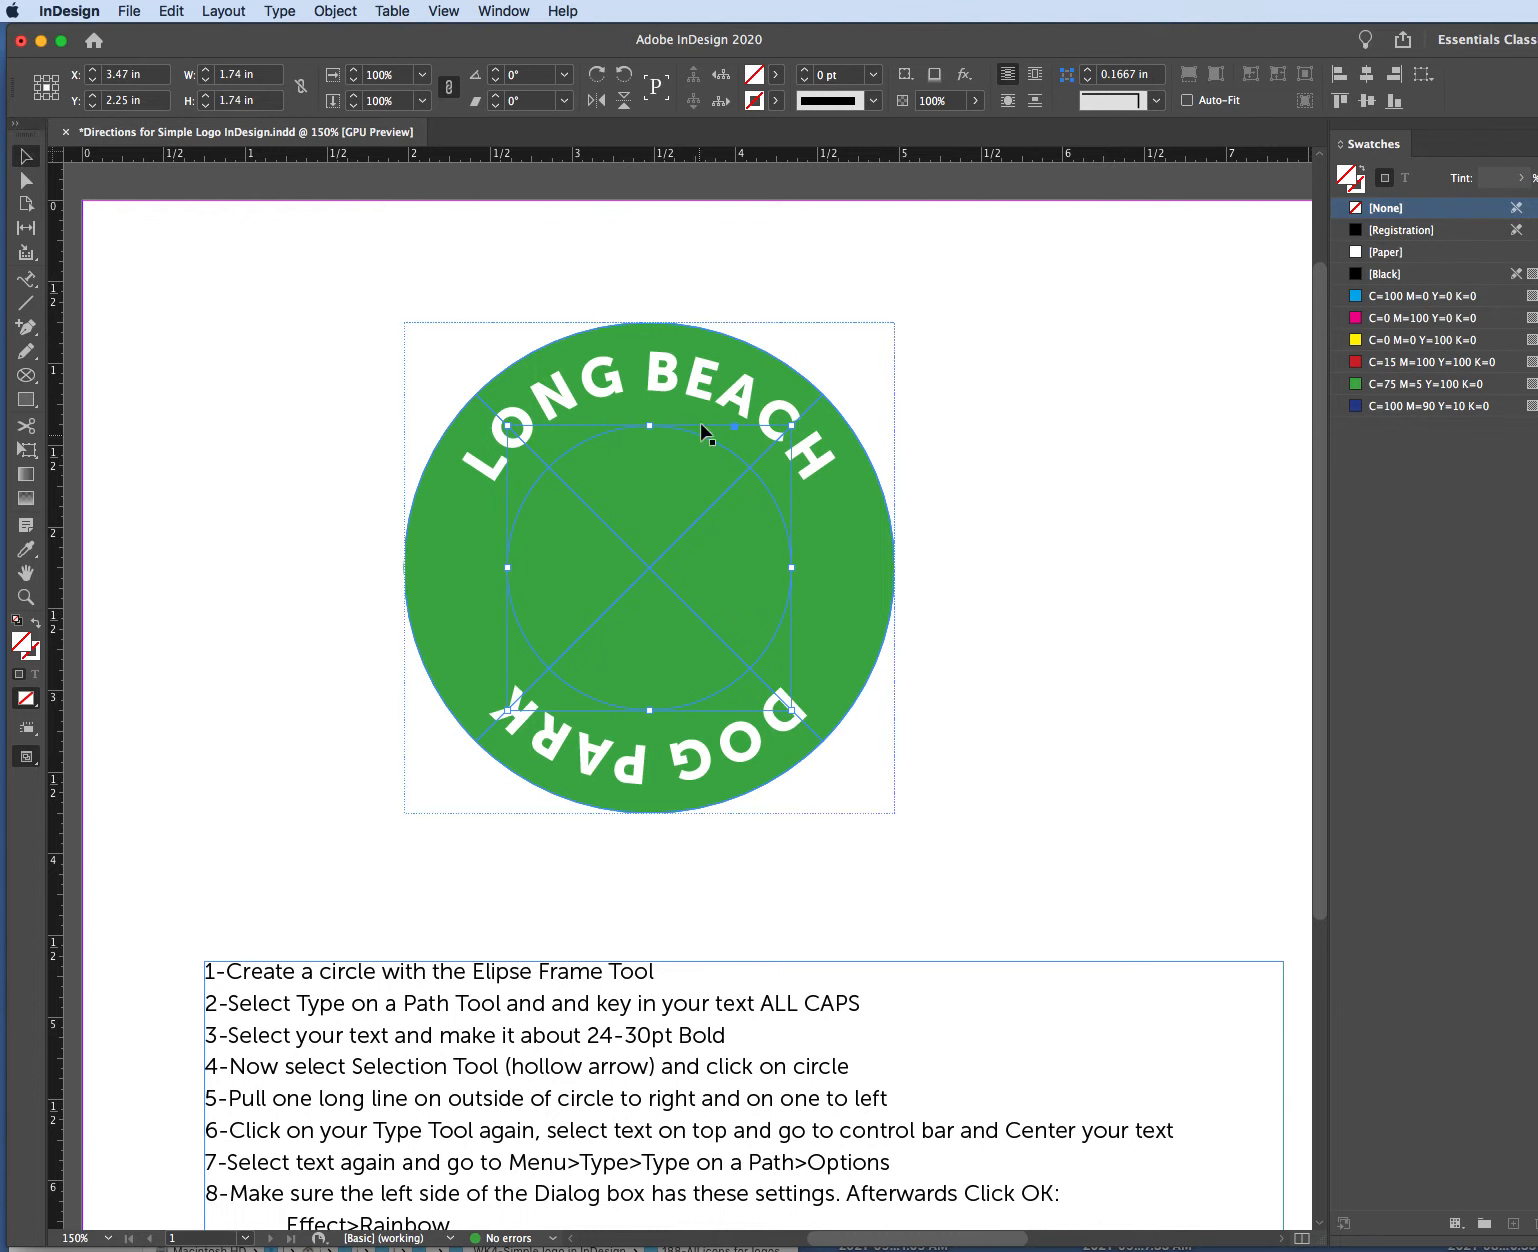
left_click(1355, 254)
left_click(1119, 388)
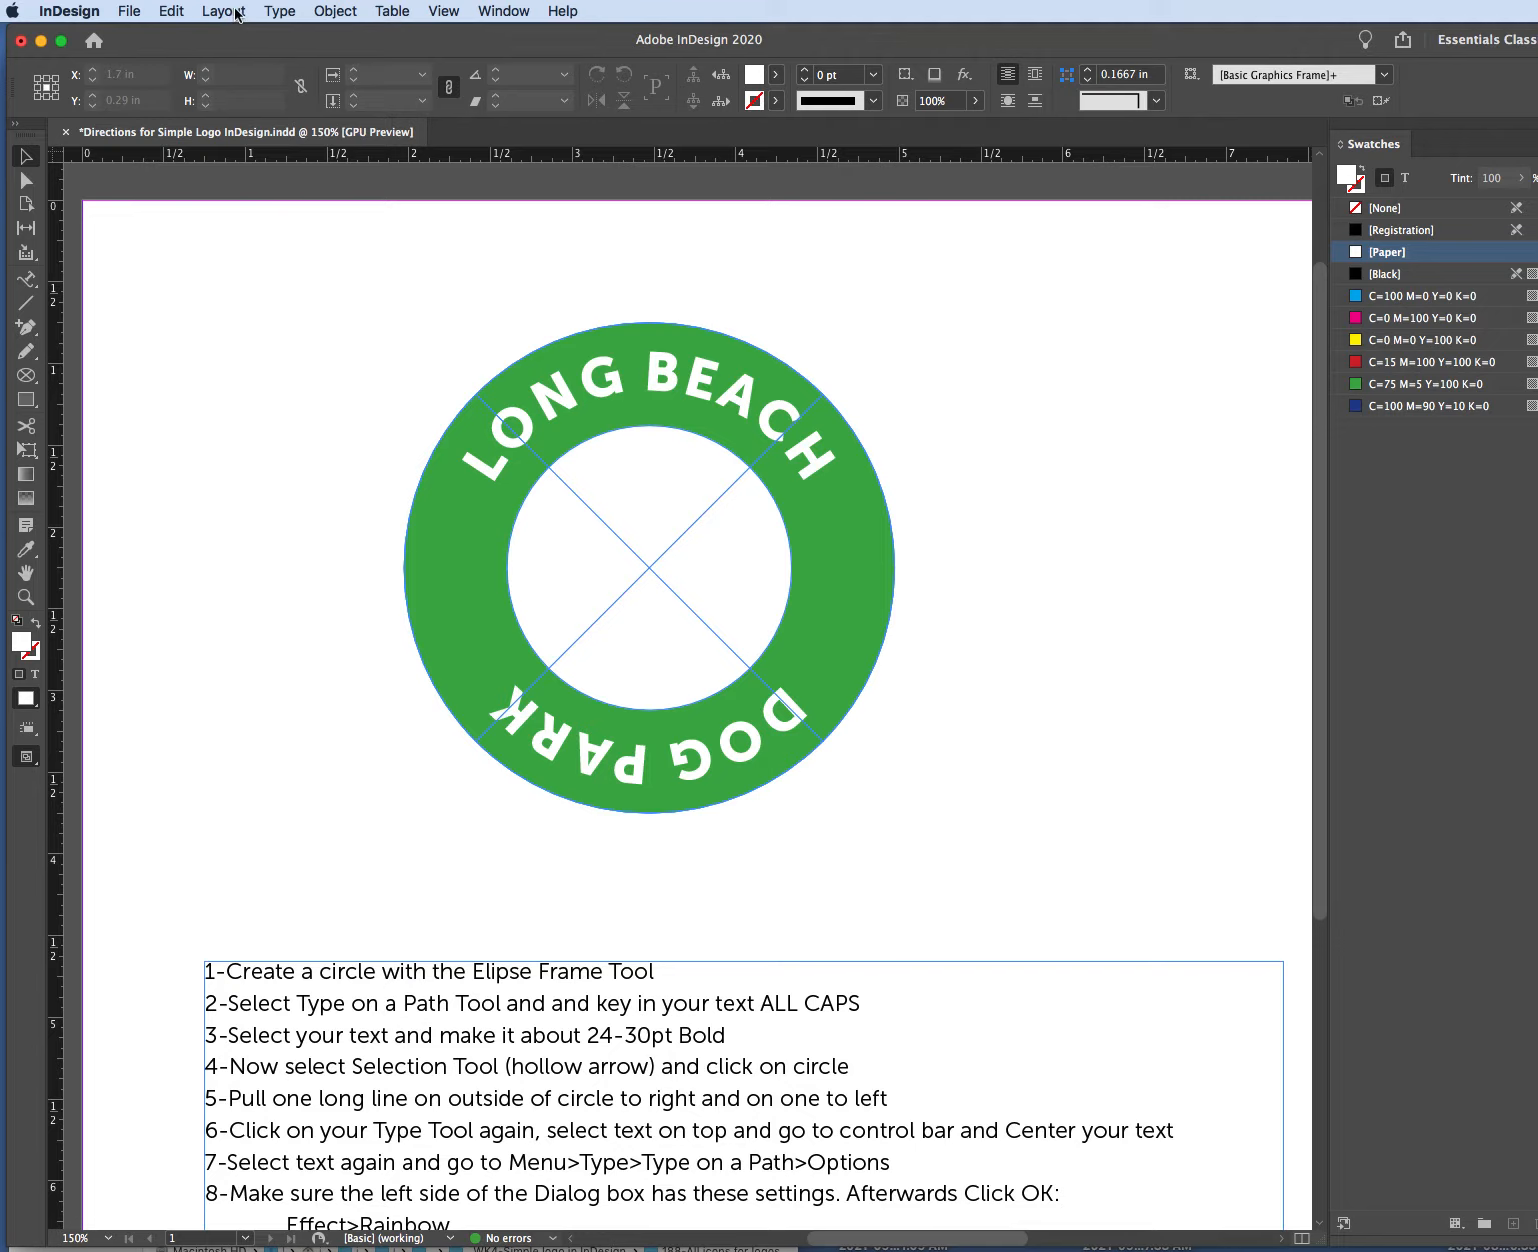
Select the outer DOG PARK circle within the group and give it a [Black] stroke.
left_click(710, 330)
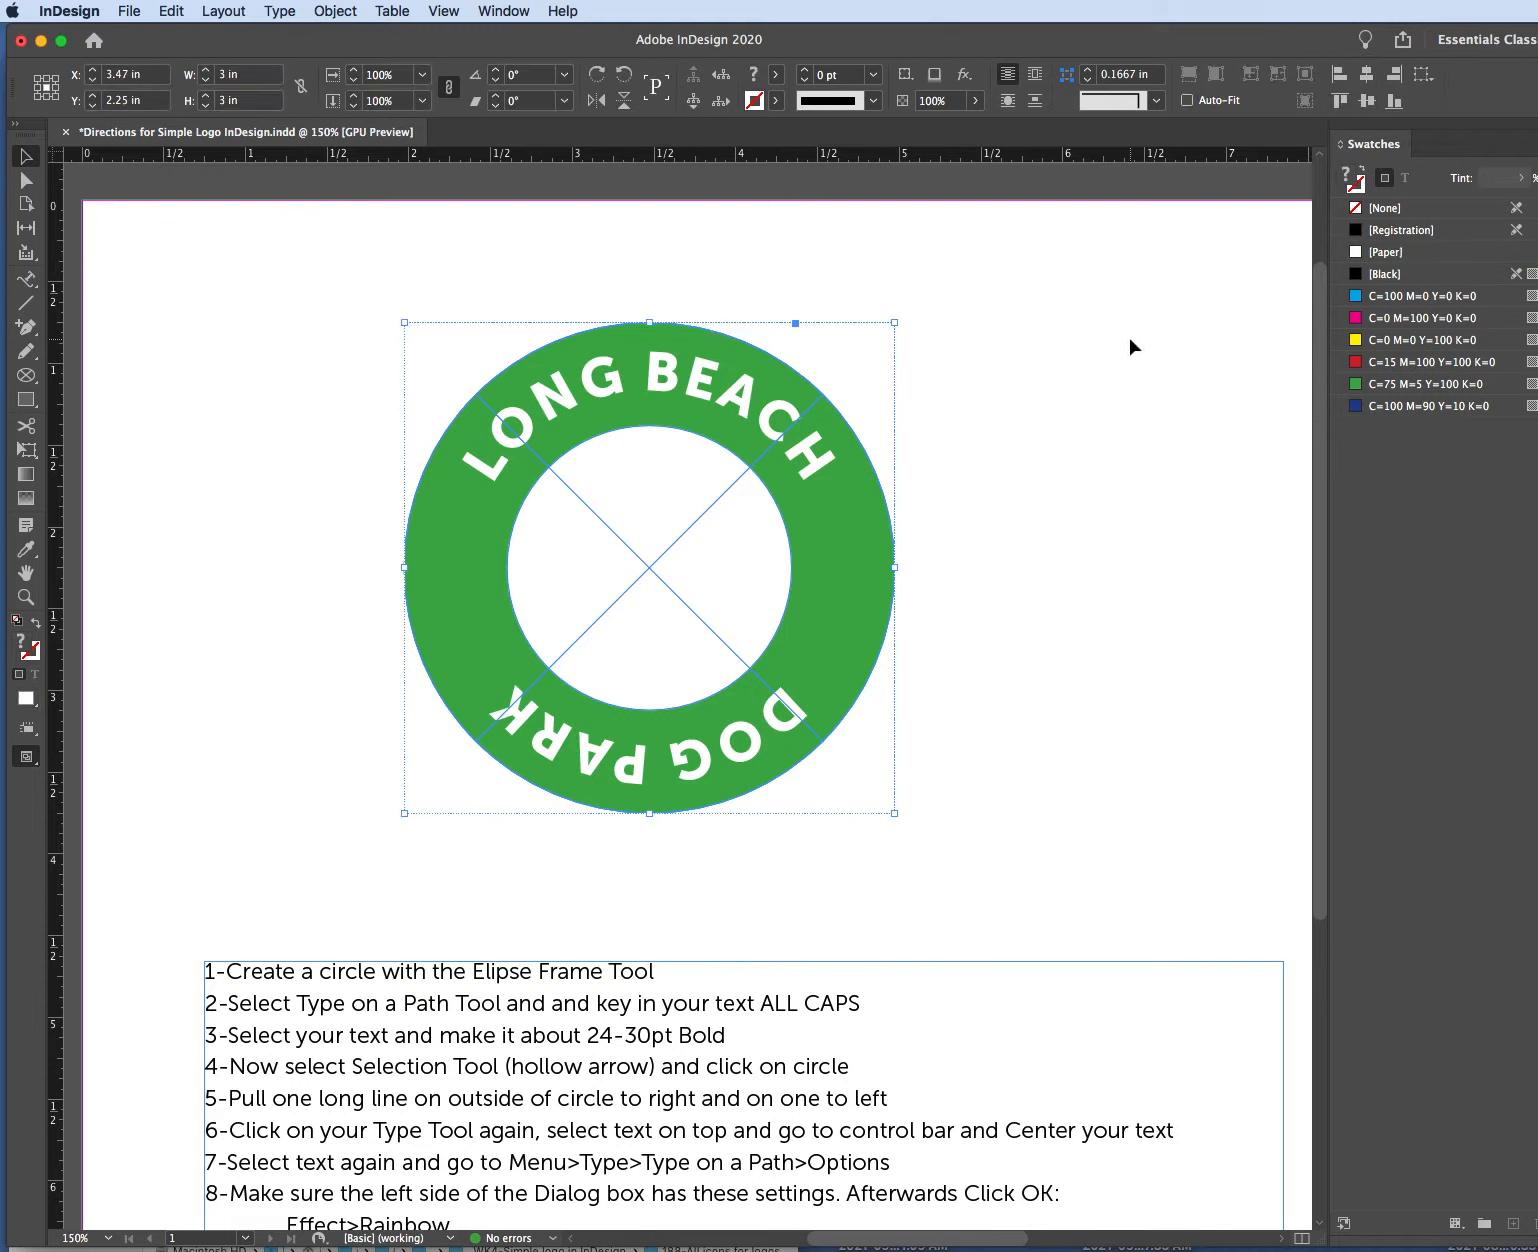
left_click(933, 296)
left_click(26, 180)
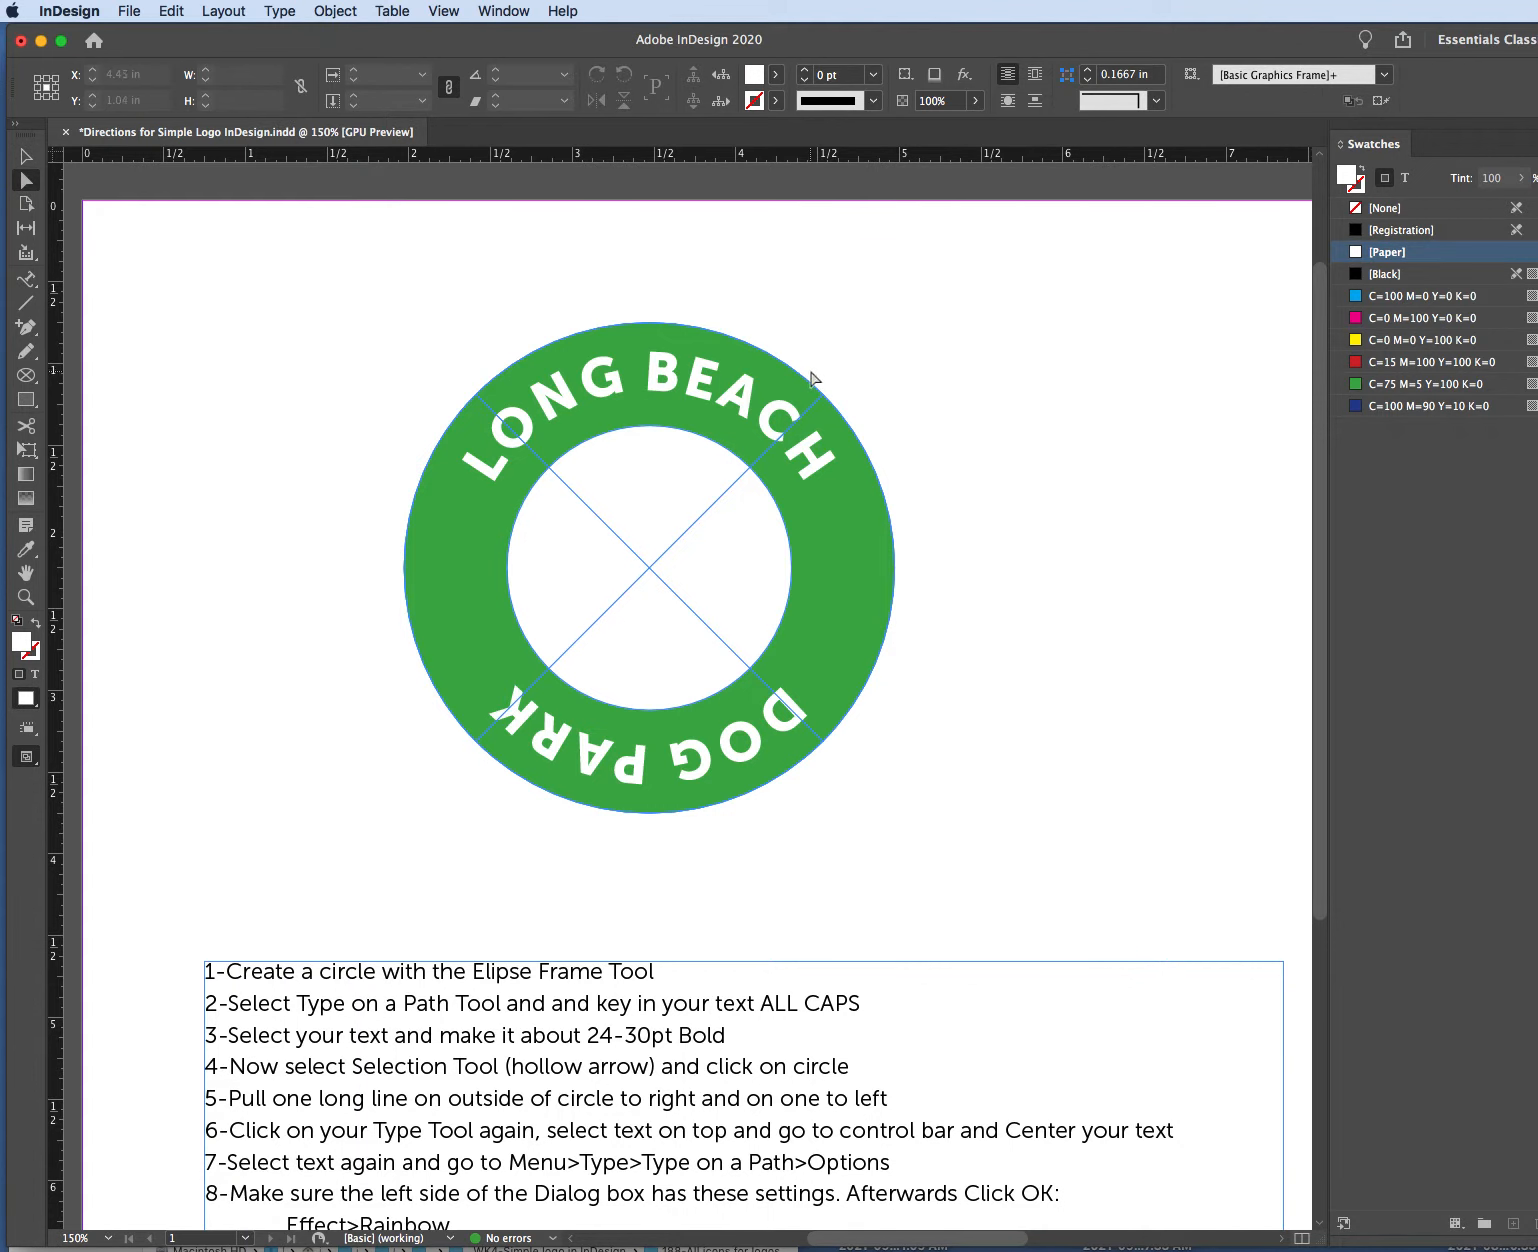
left_click(752, 350)
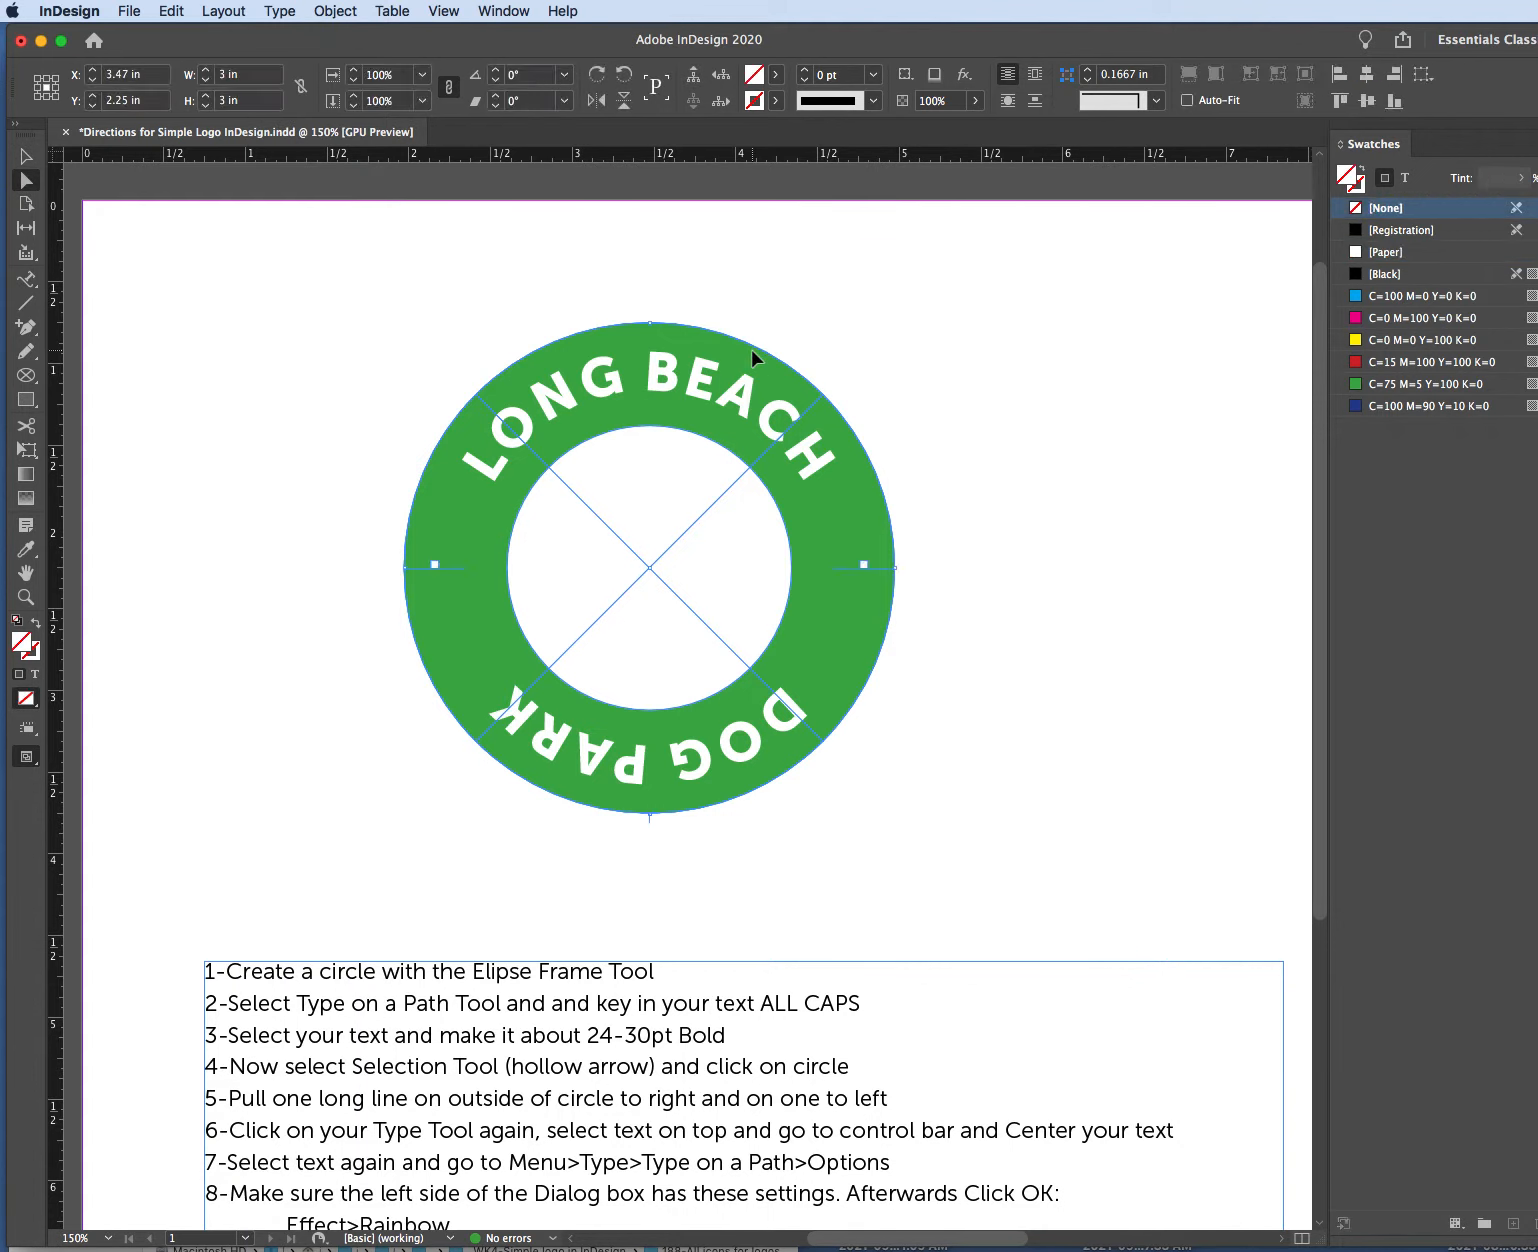
left_click(1361, 190)
left_click(1360, 276)
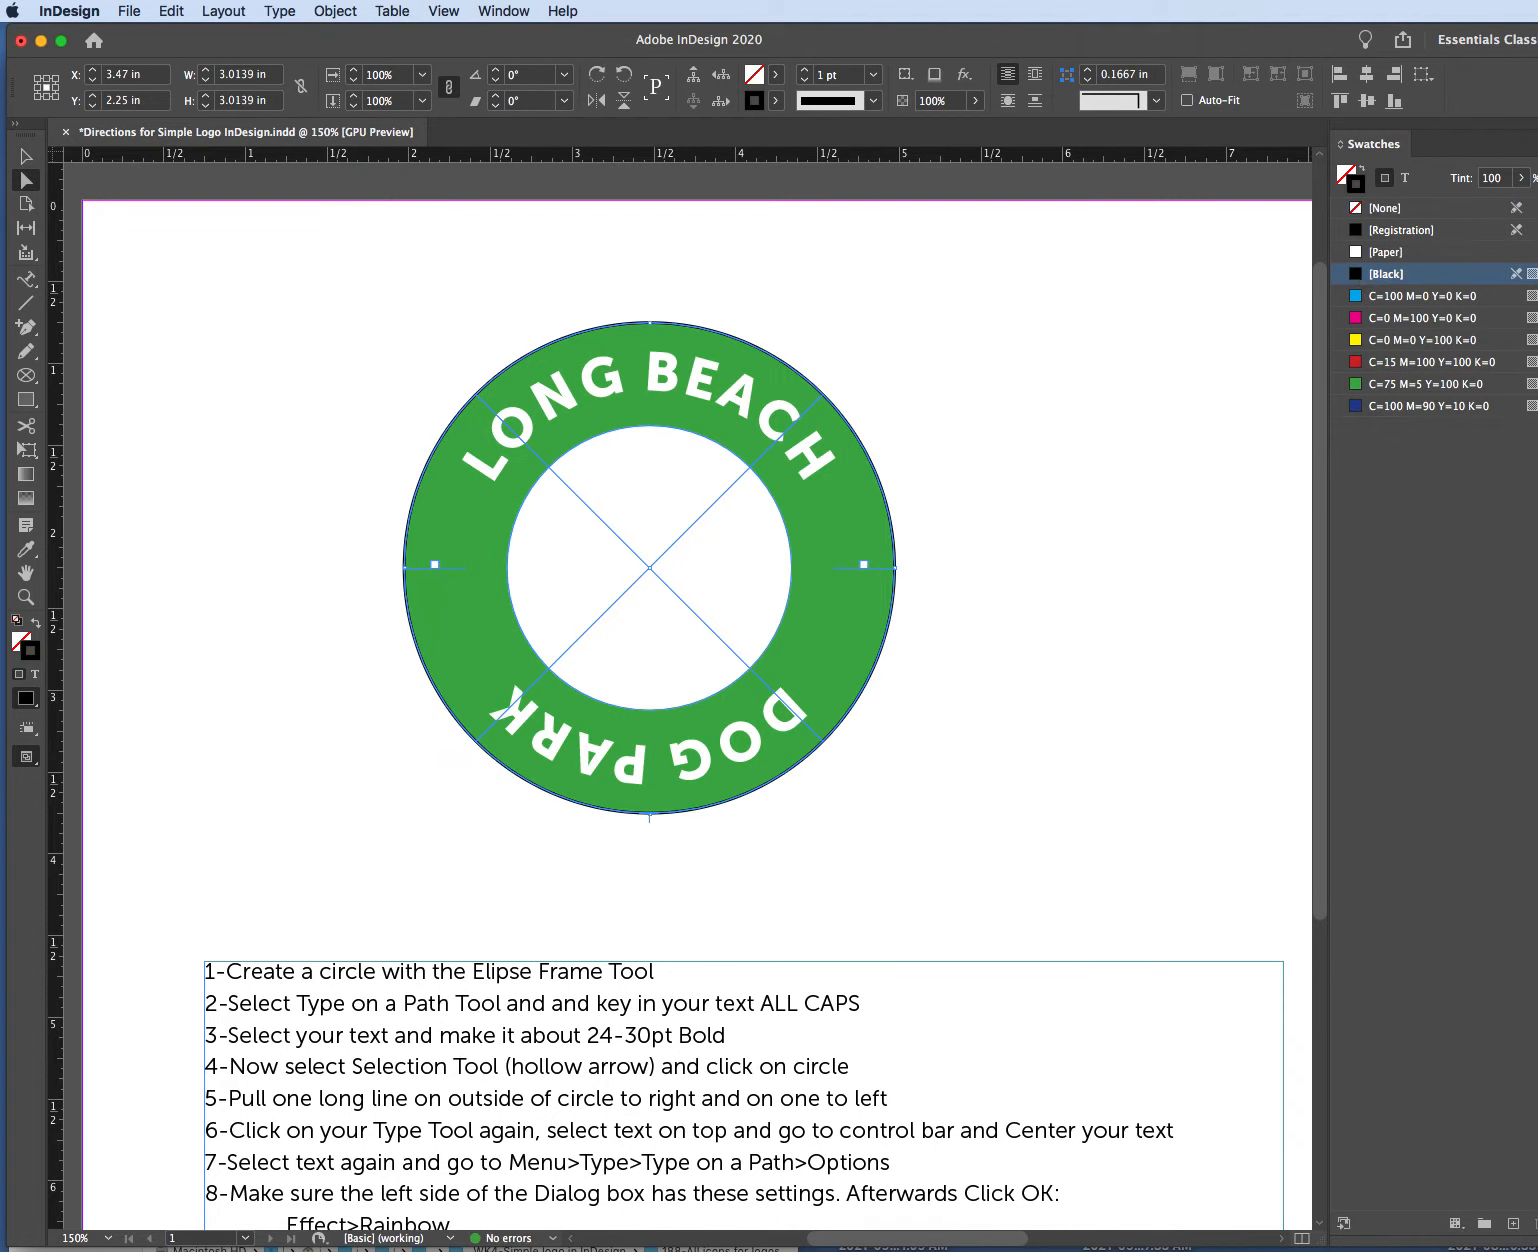
Set the outer circle's stroke weight to 3 pt and deselect it.
mouse_move(1298, 257)
left_mouse_down()
mouse_move(1119, 275)
mouse_move(1070, 313)
left_mouse_up()
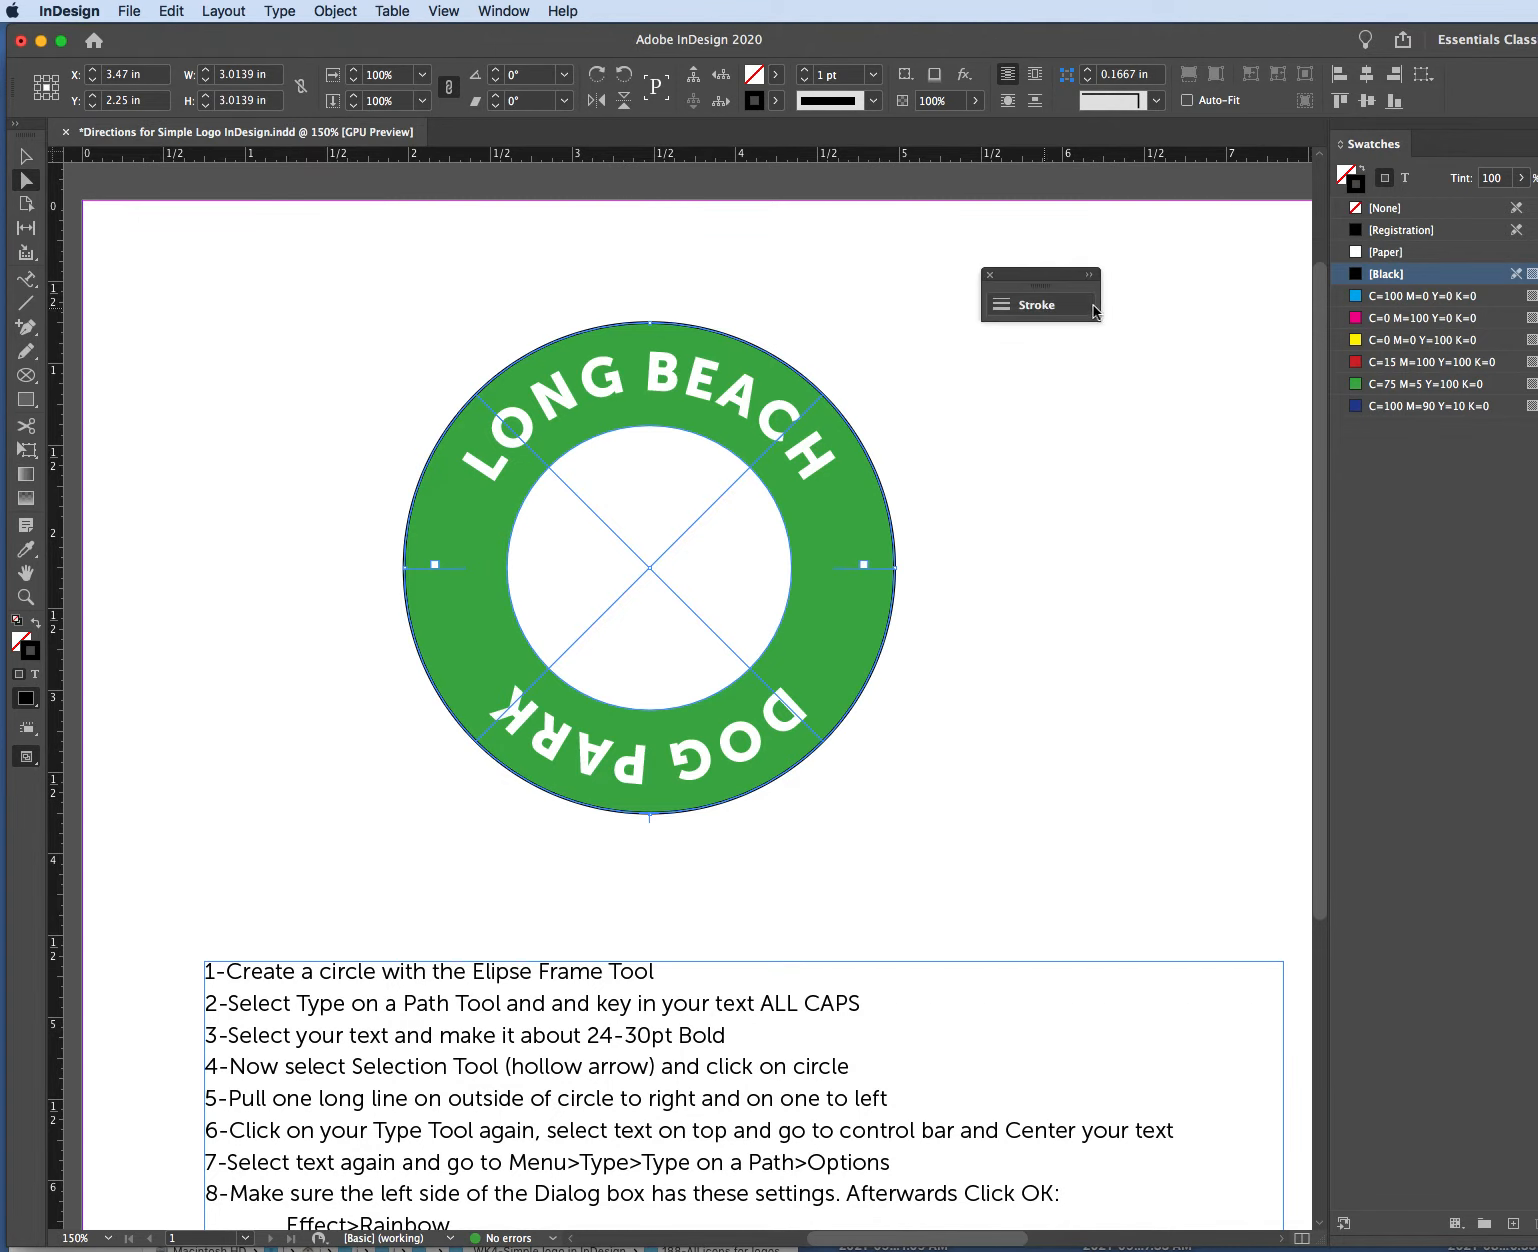
left_click(1022, 313)
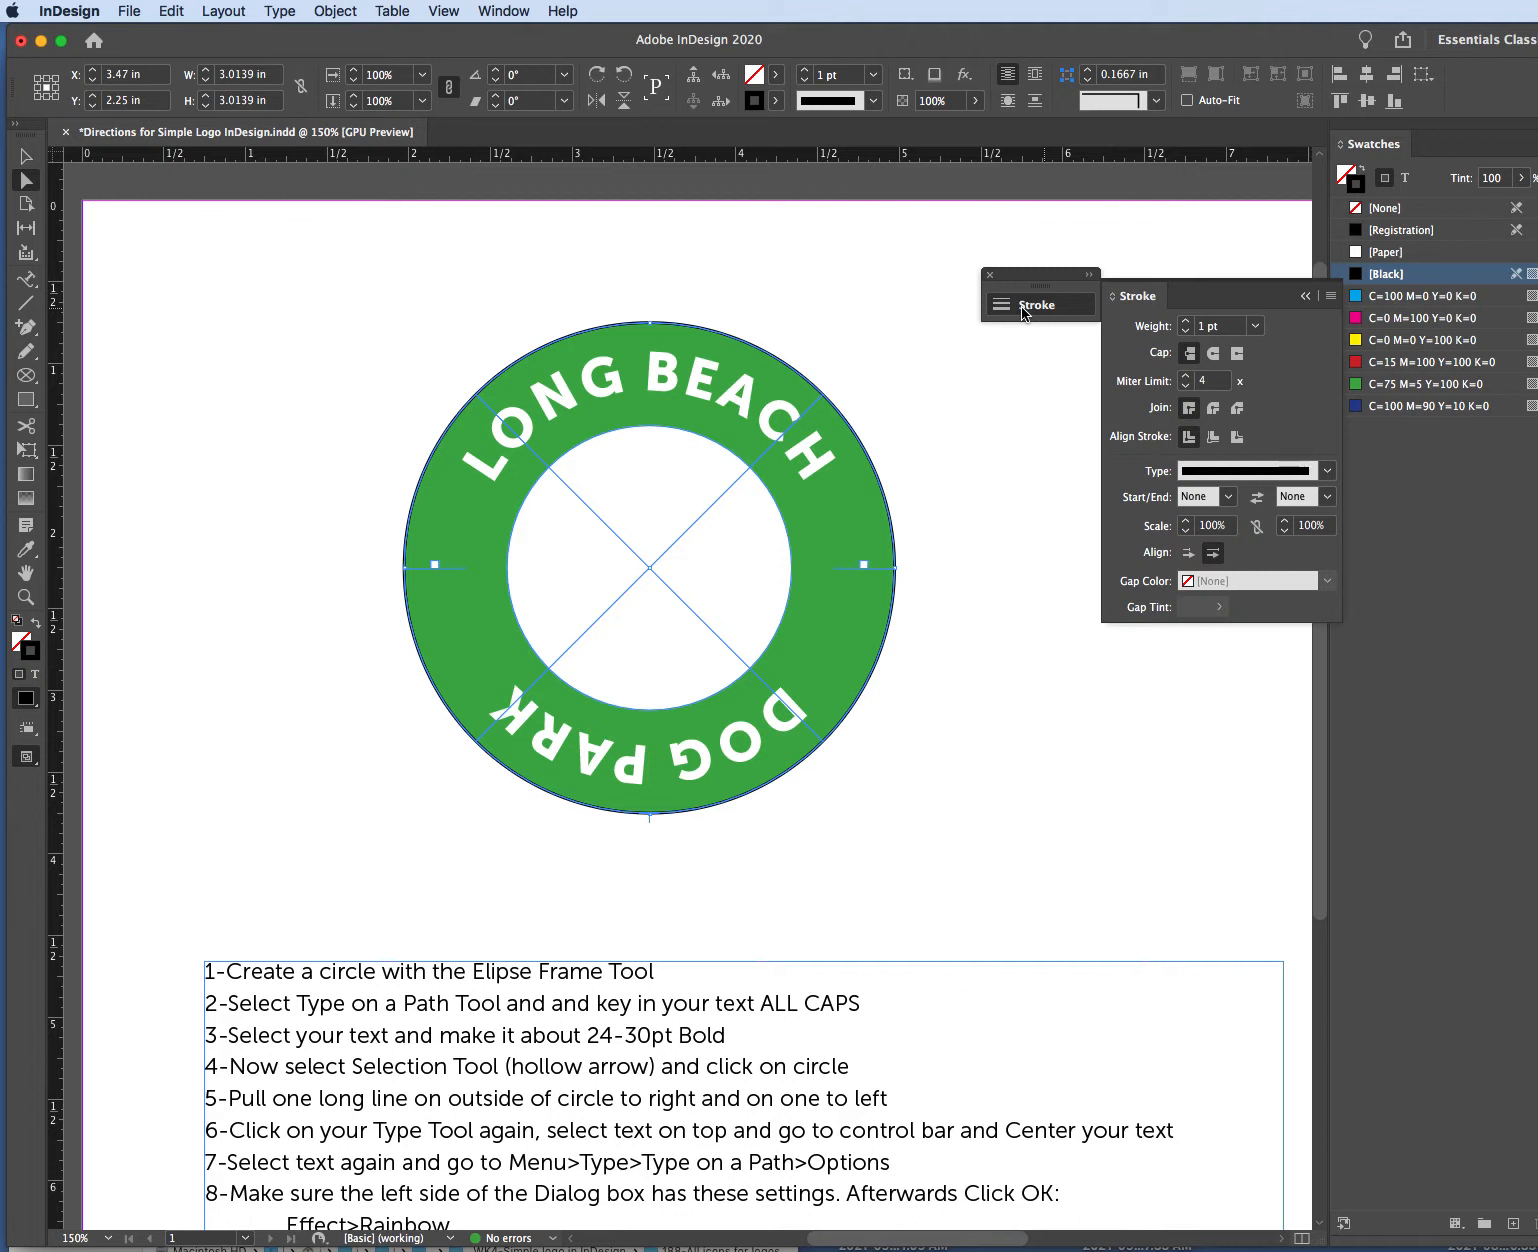
left_click(1254, 326)
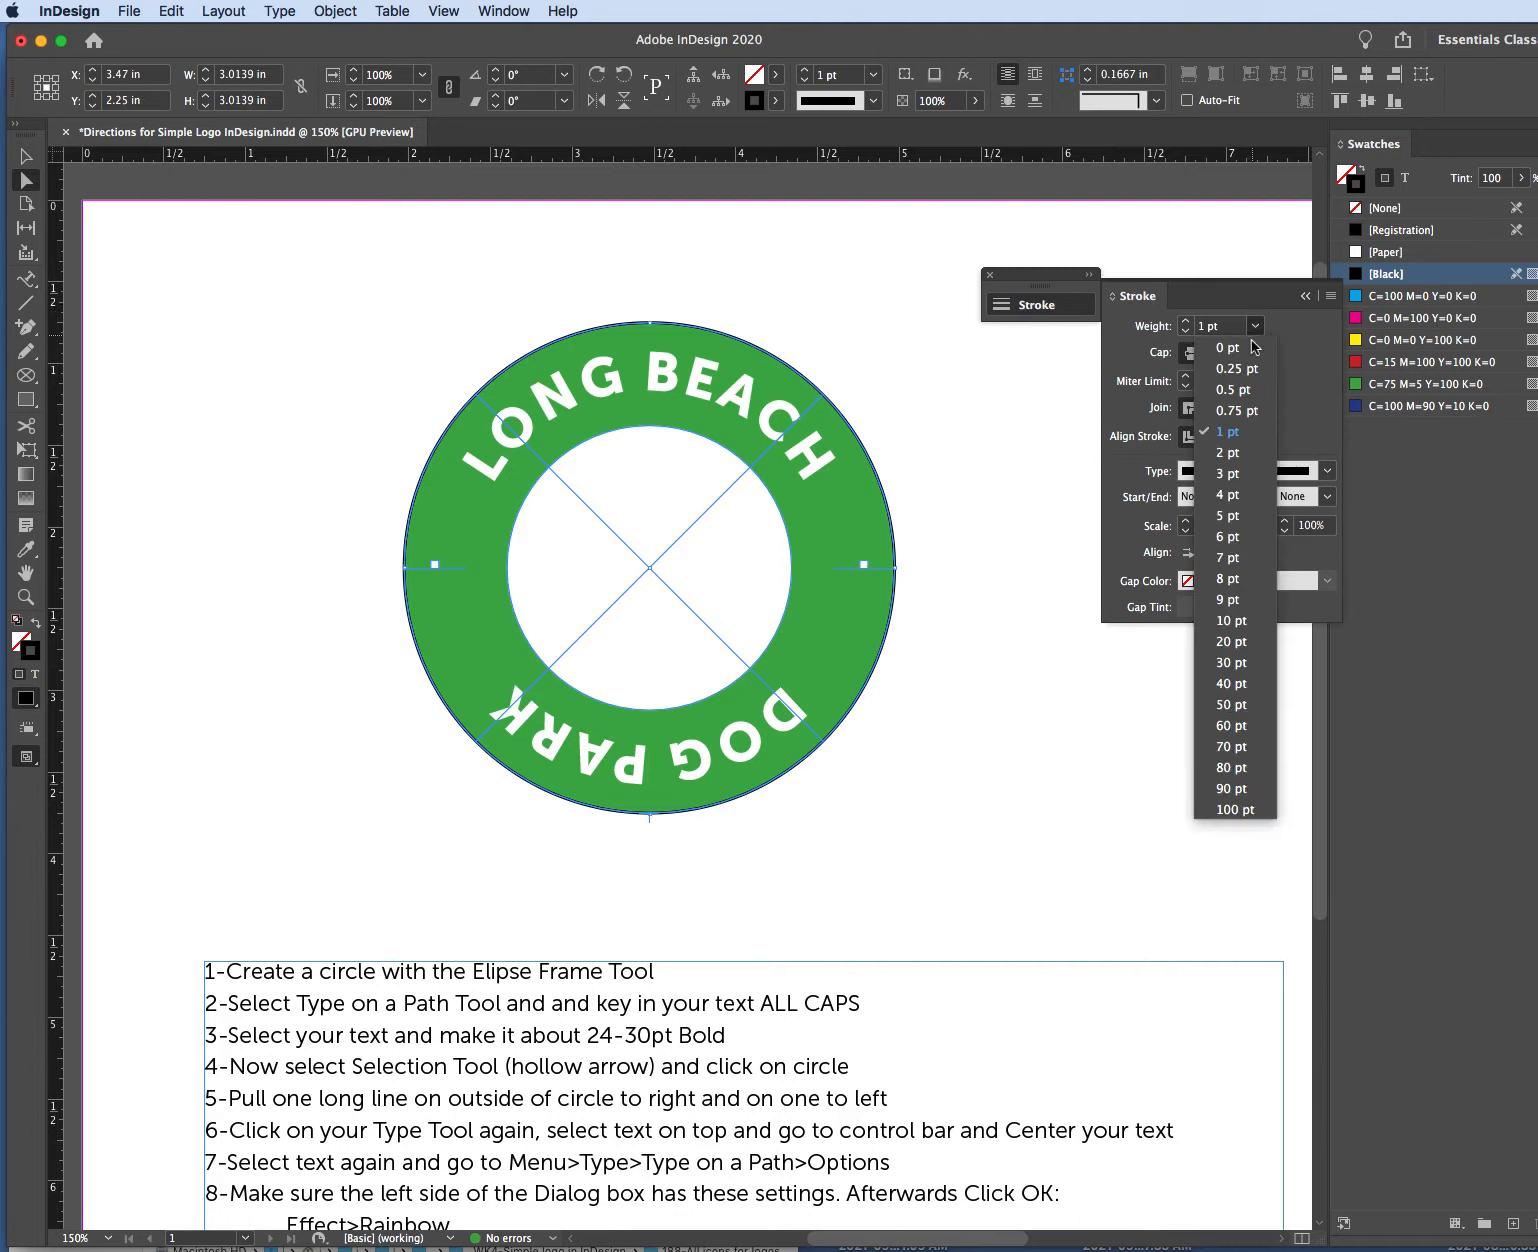
left_click(1228, 473)
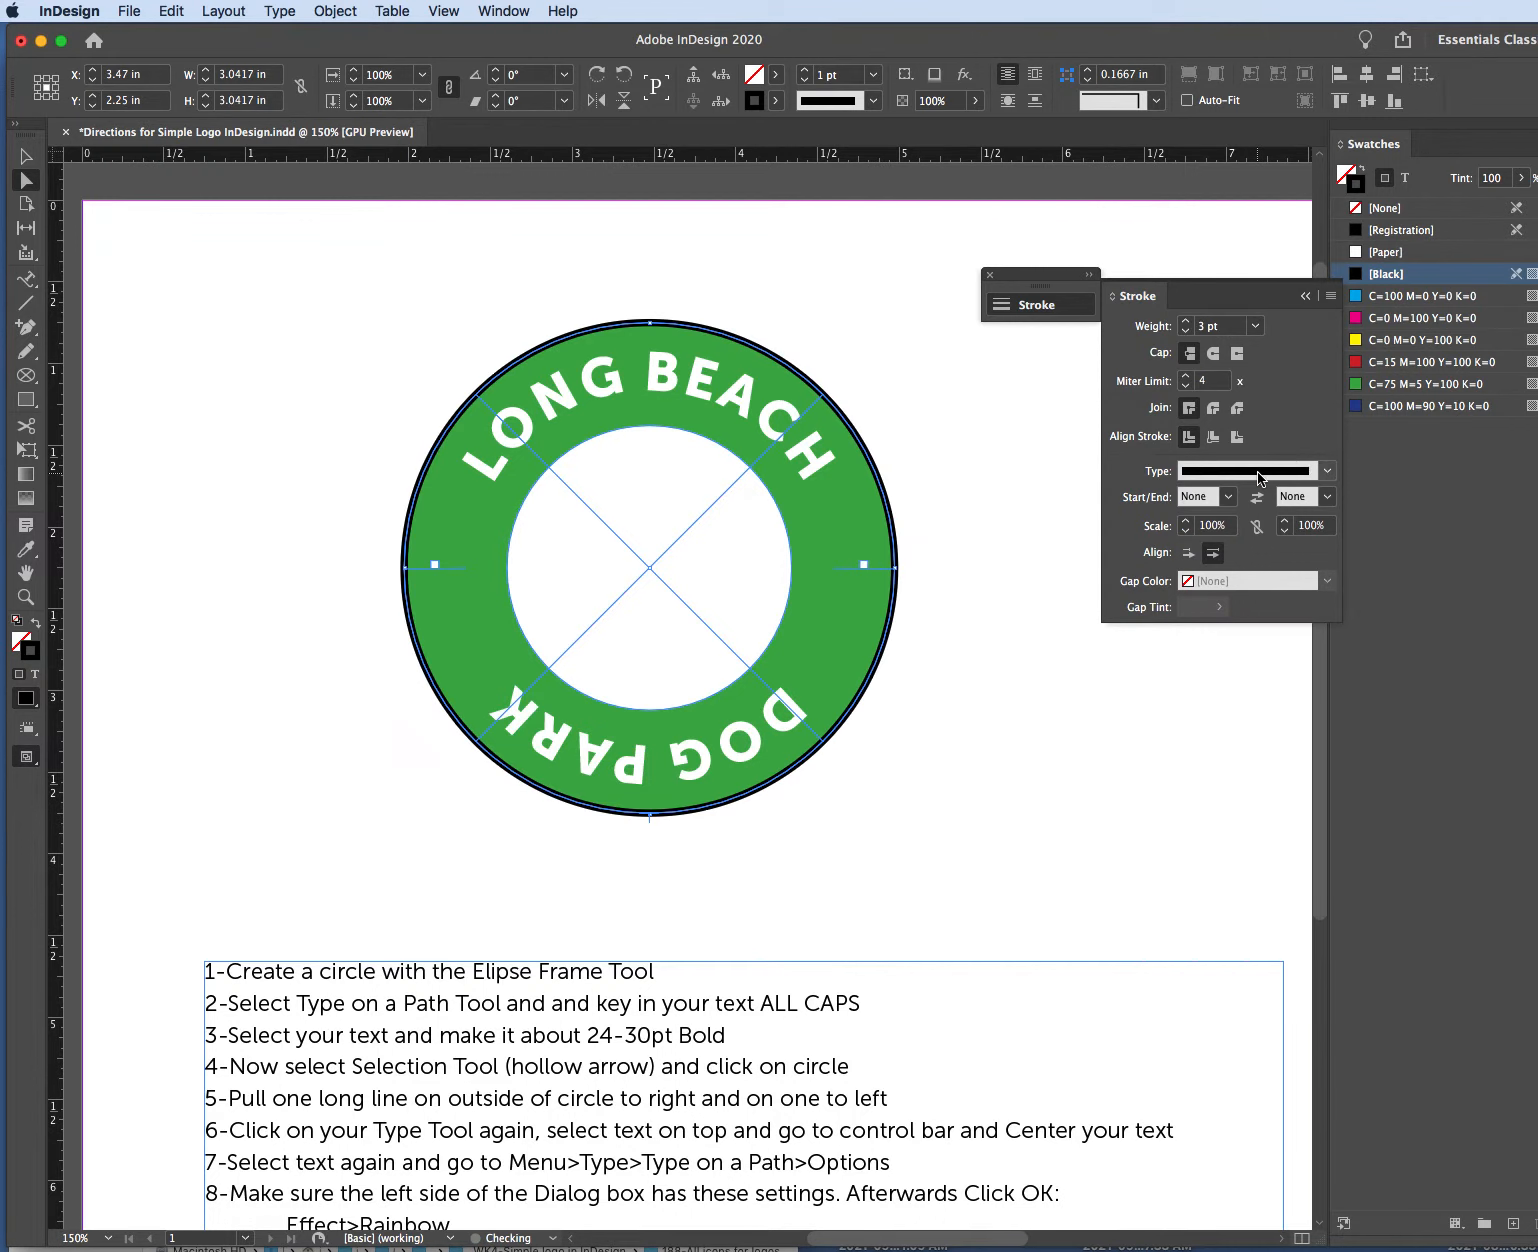
left_click(1006, 401)
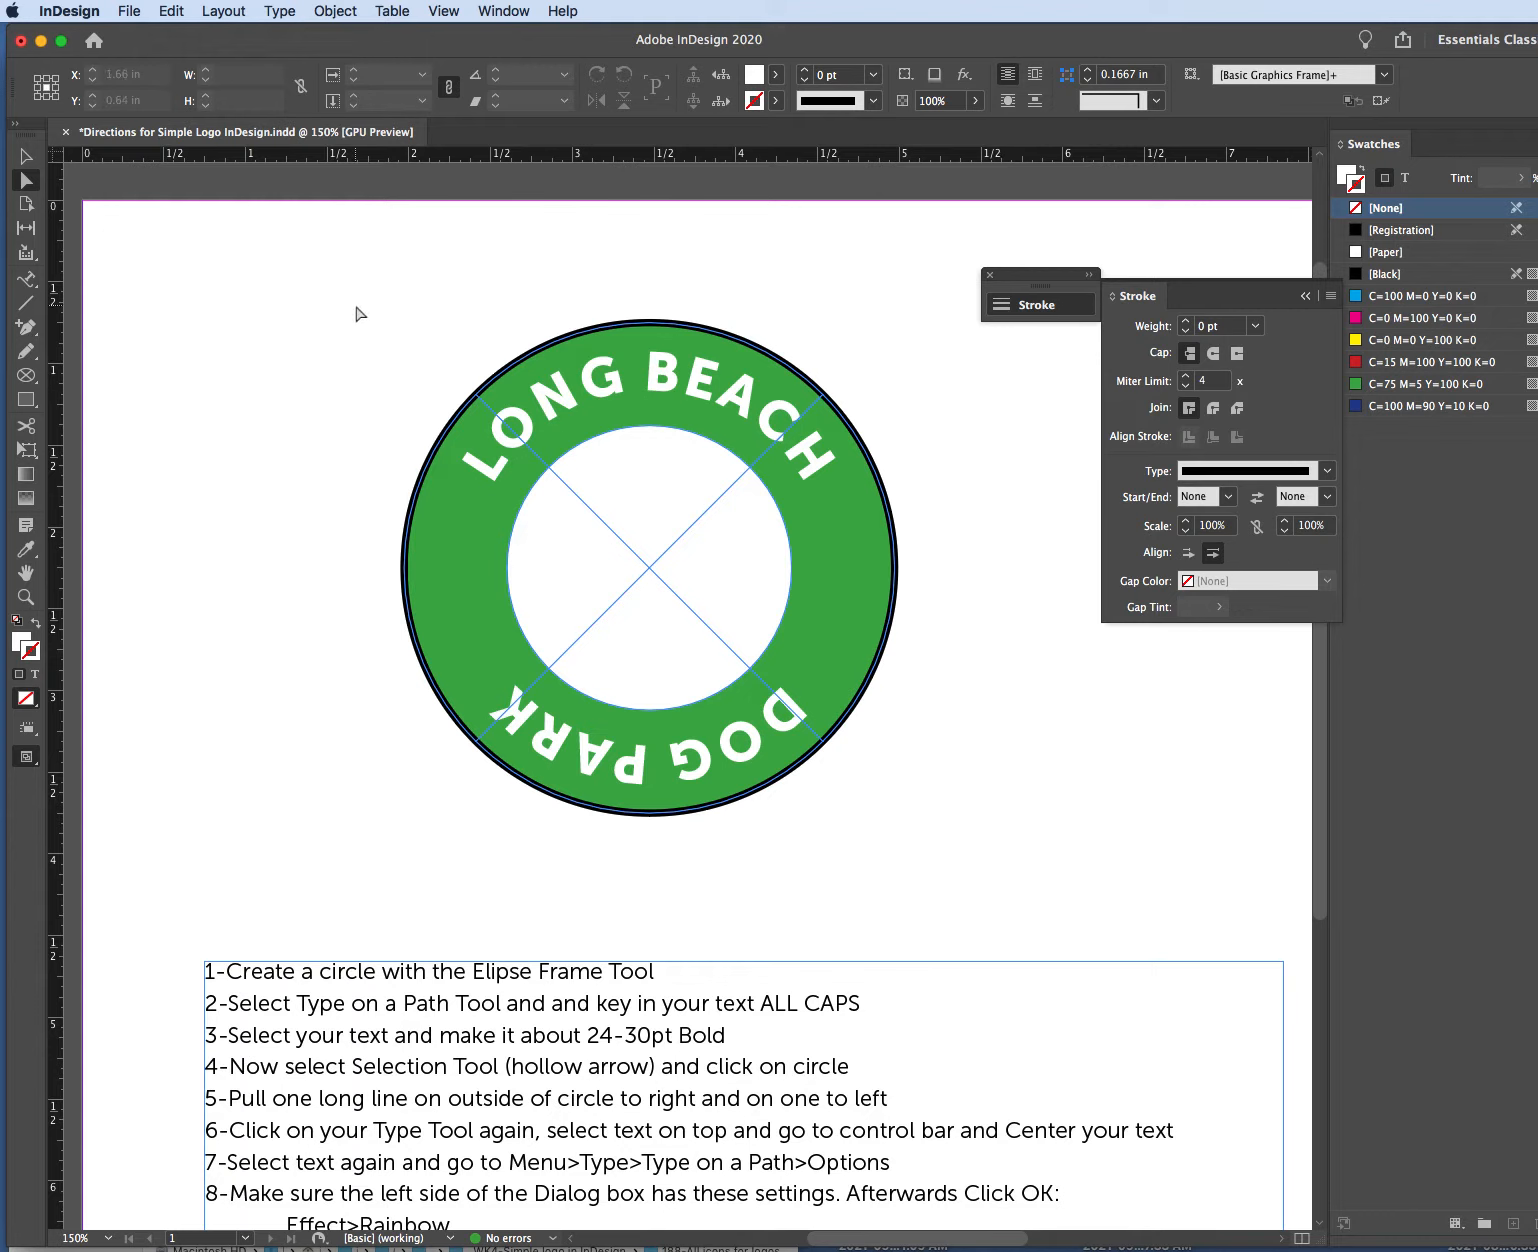
left_click(257, 309)
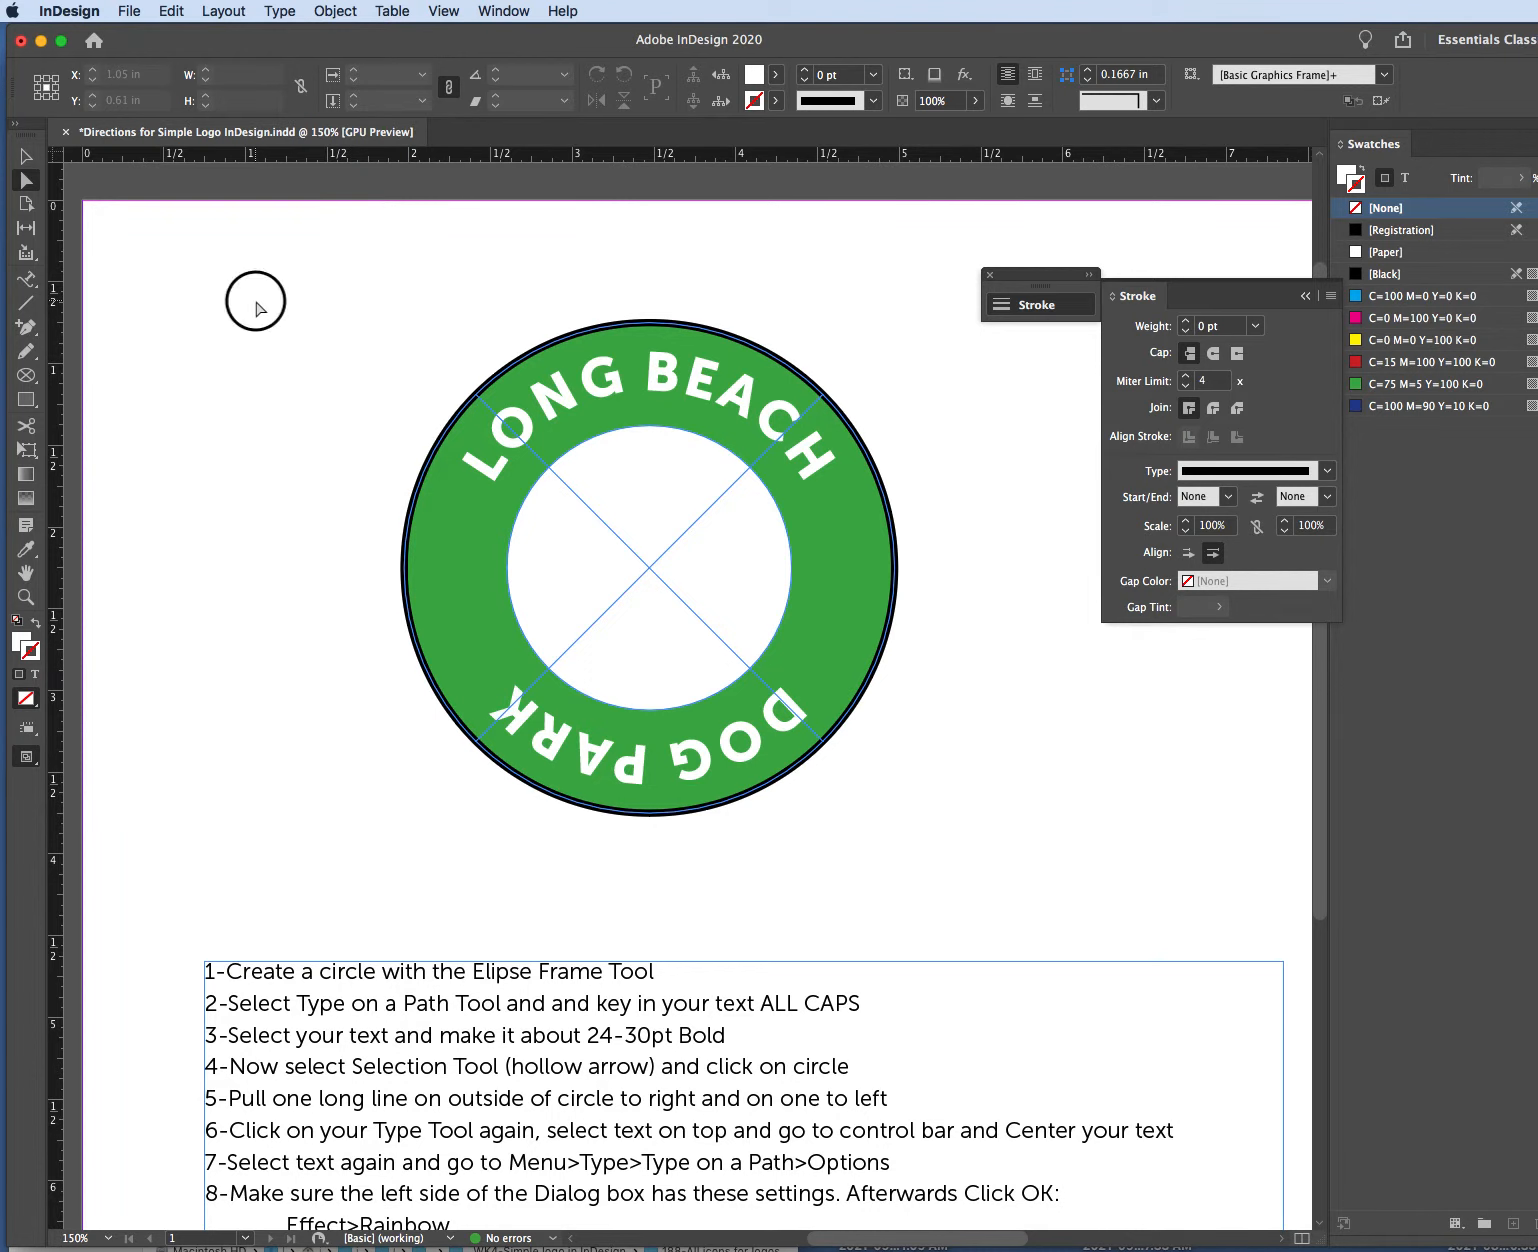
Place dog.png from the Desktop over the logo's white center in a frame about 2.07 in square.
left_click(336, 11)
left_click(129, 11)
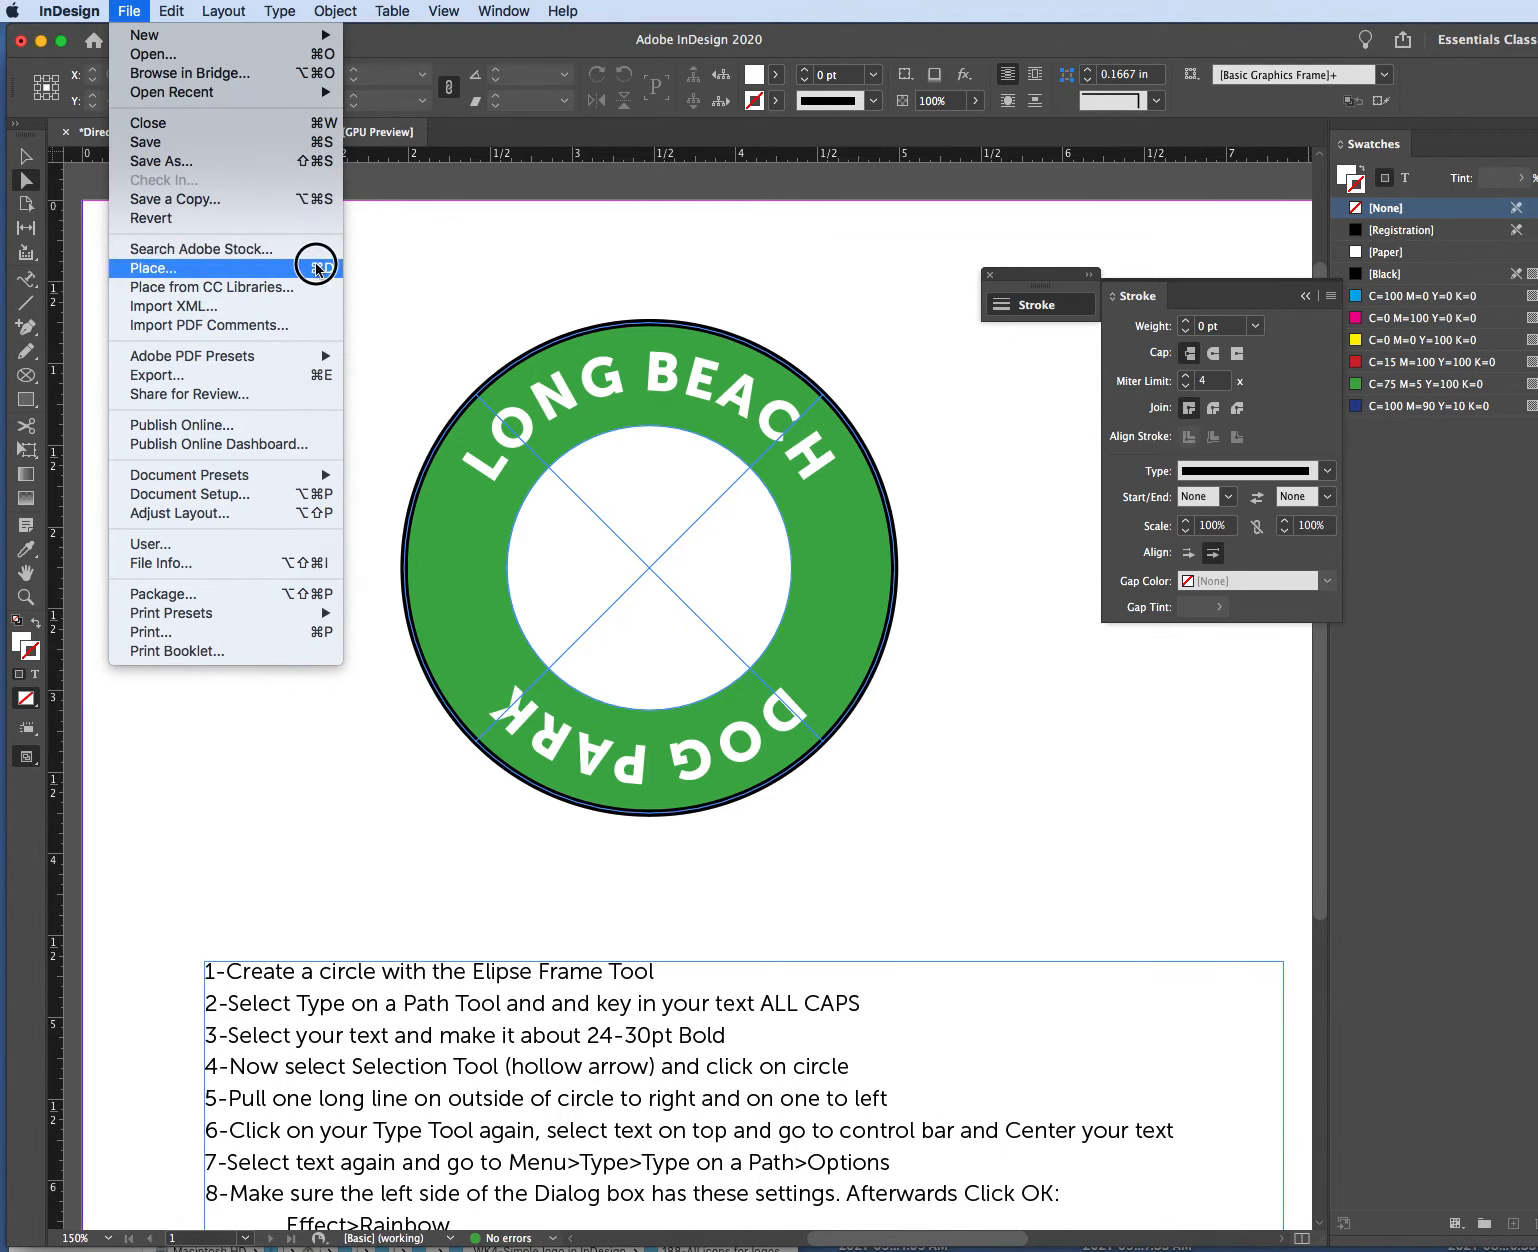
left_click(167, 271)
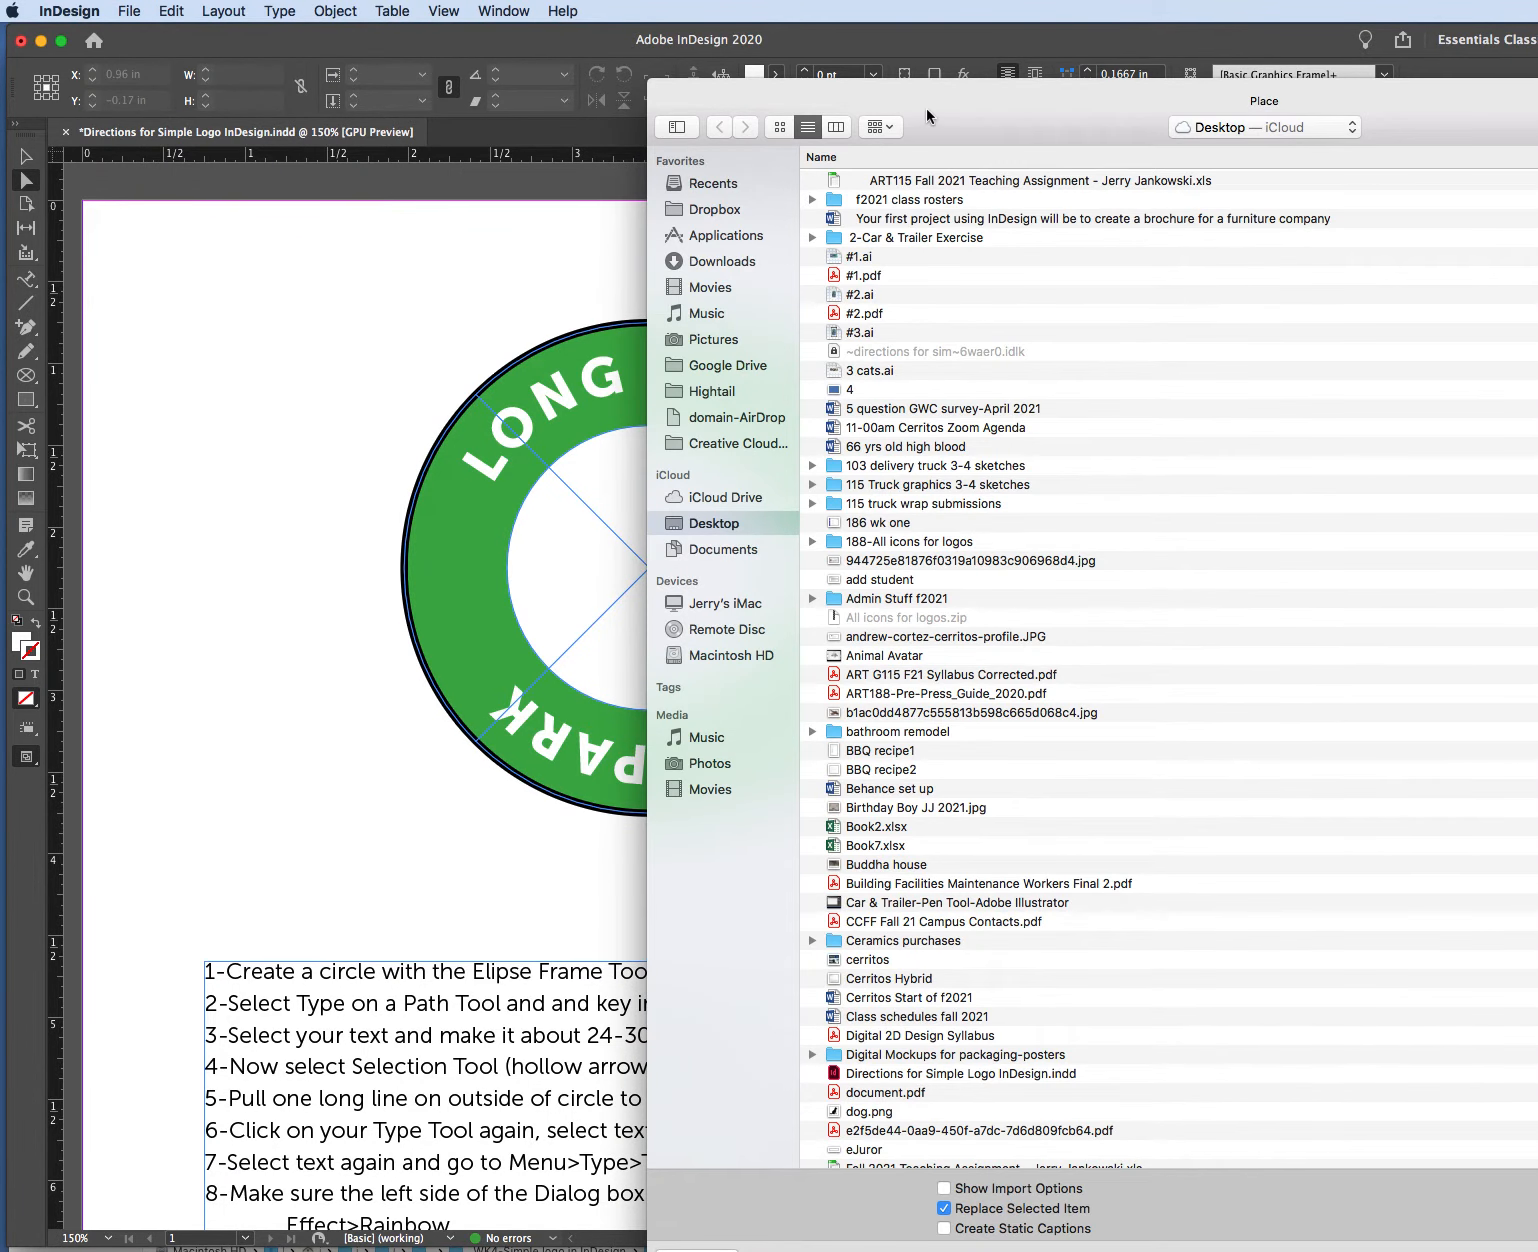
left_click_drag(927, 112, 1208, 187)
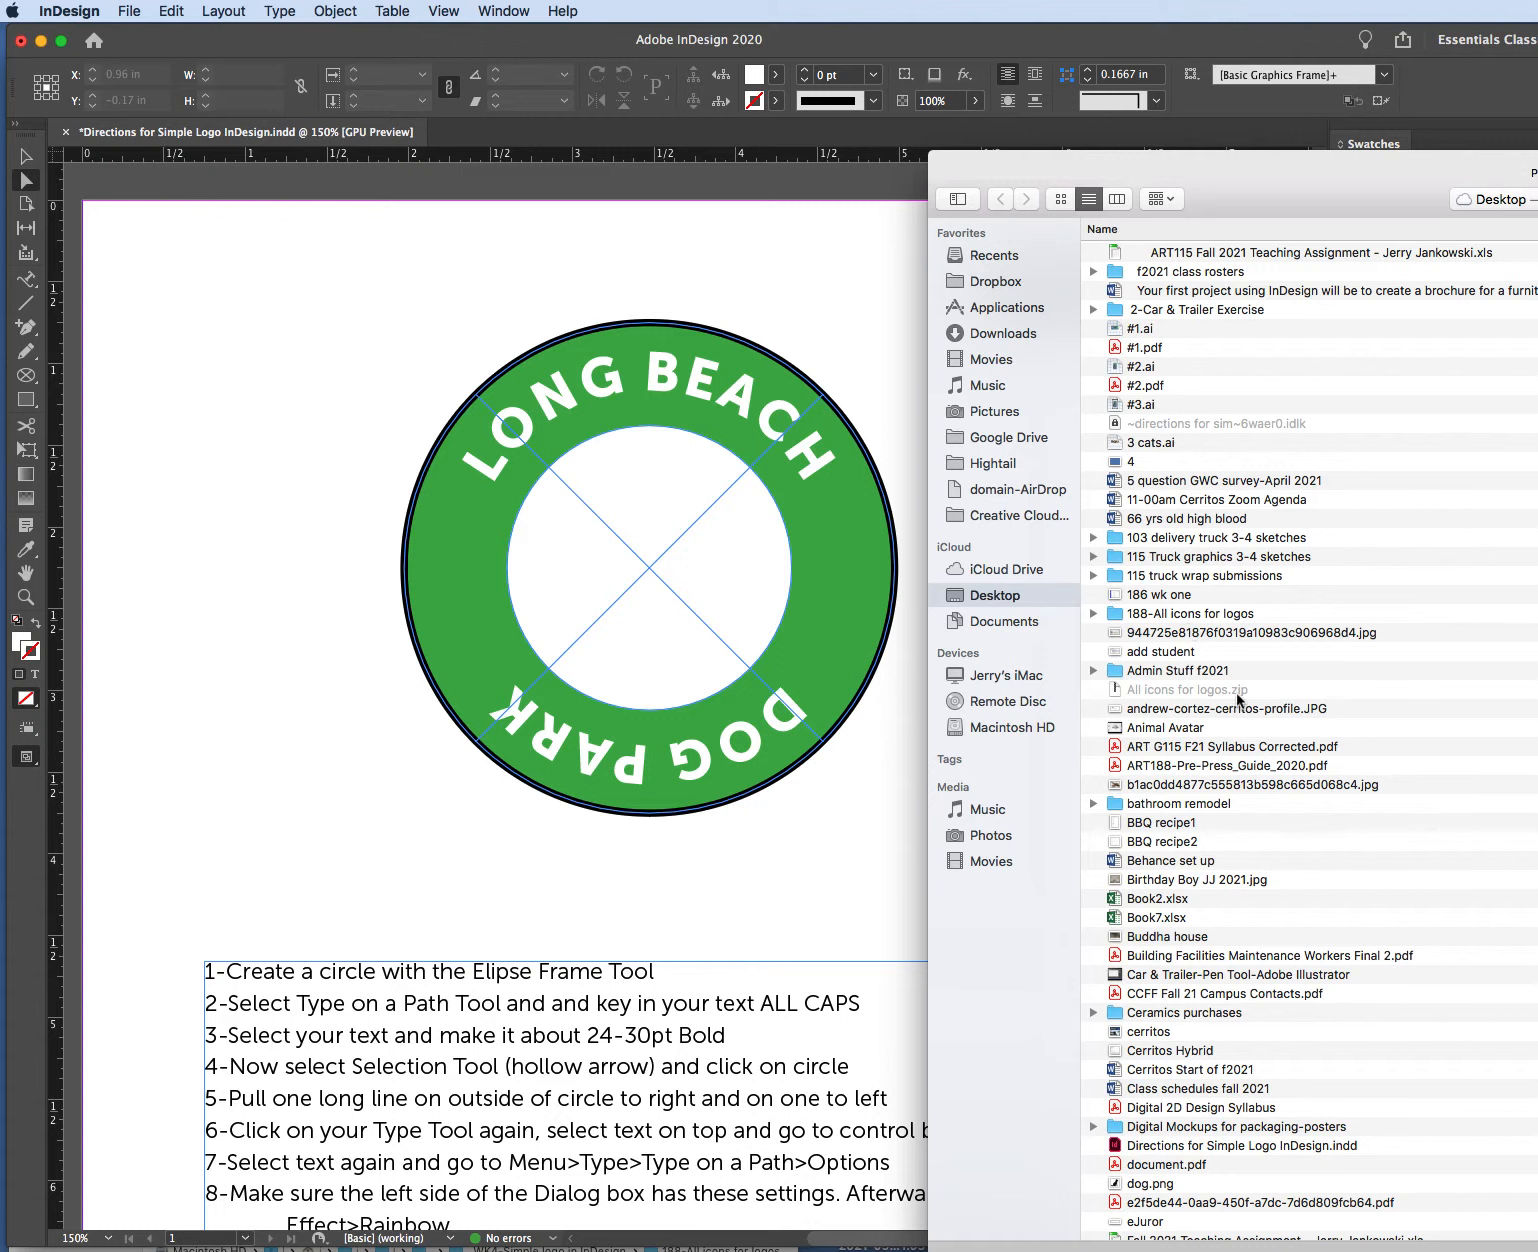
scroll(1238, 700, "down", 2)
scroll(1237, 699, "up", 2)
scroll(1178, 680, "down", 5)
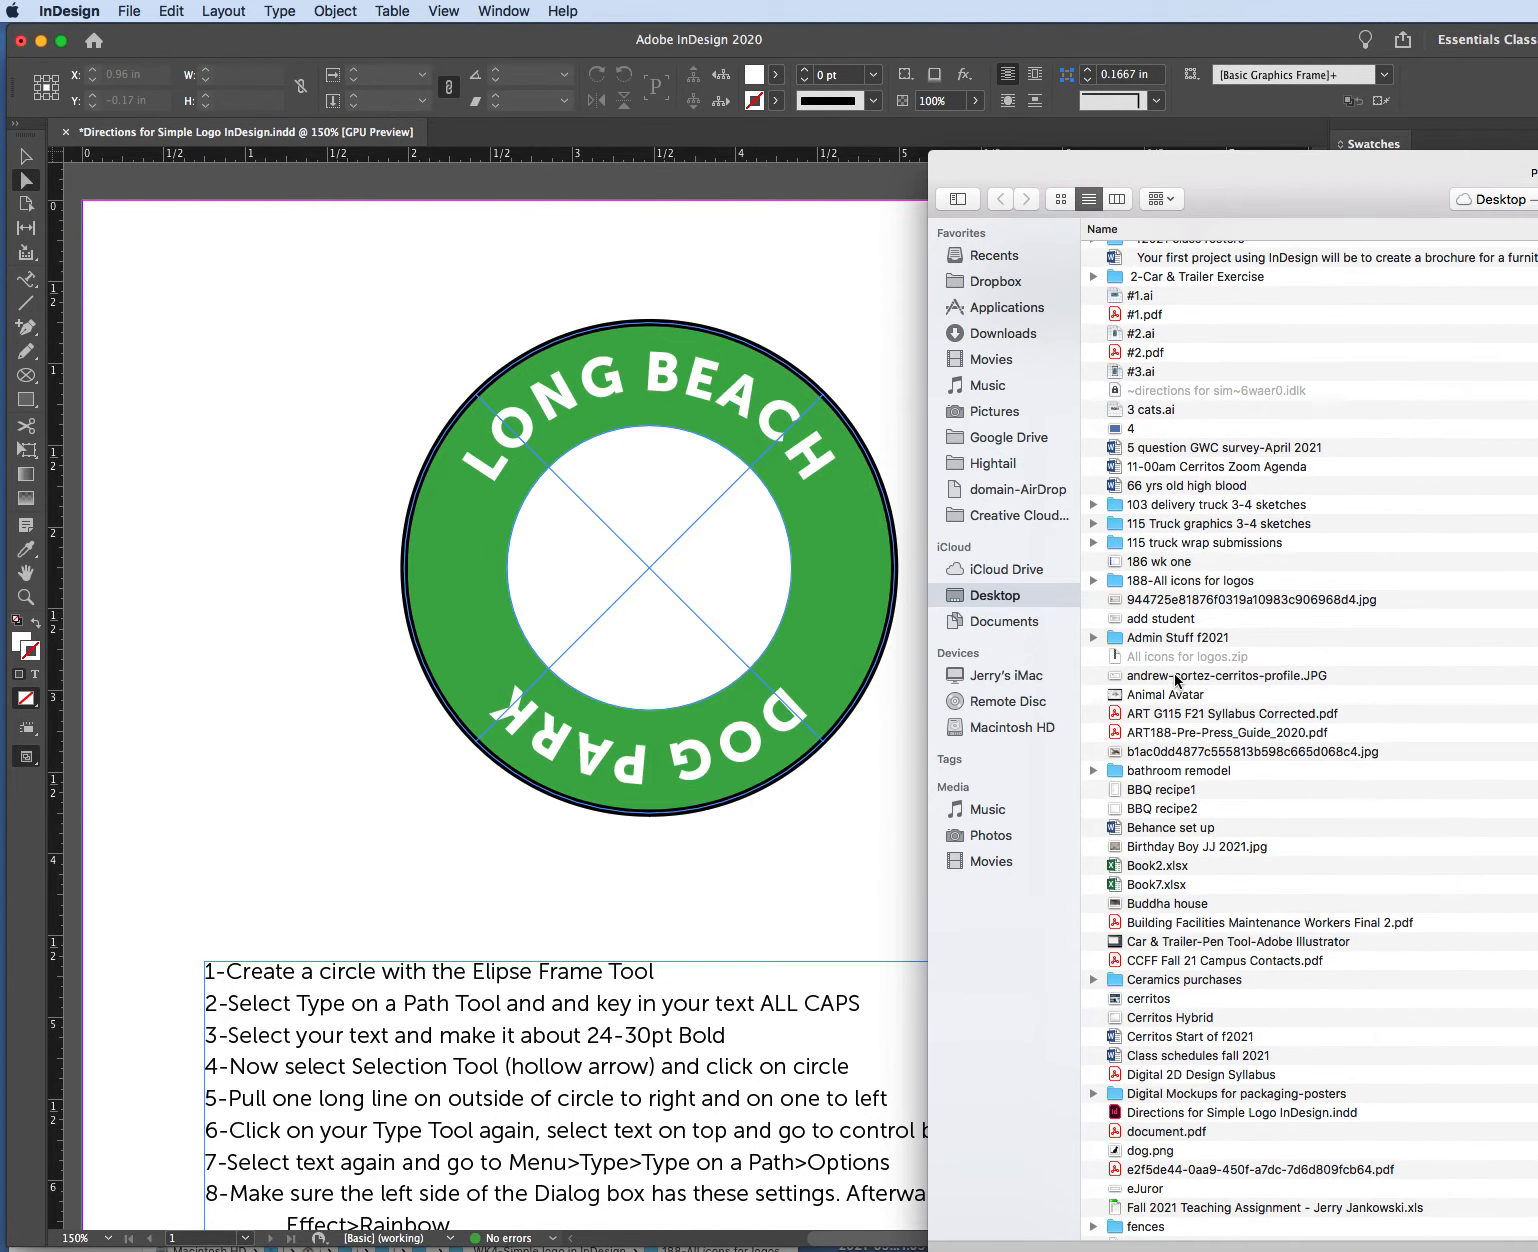
scroll(1185, 998, "down", 6)
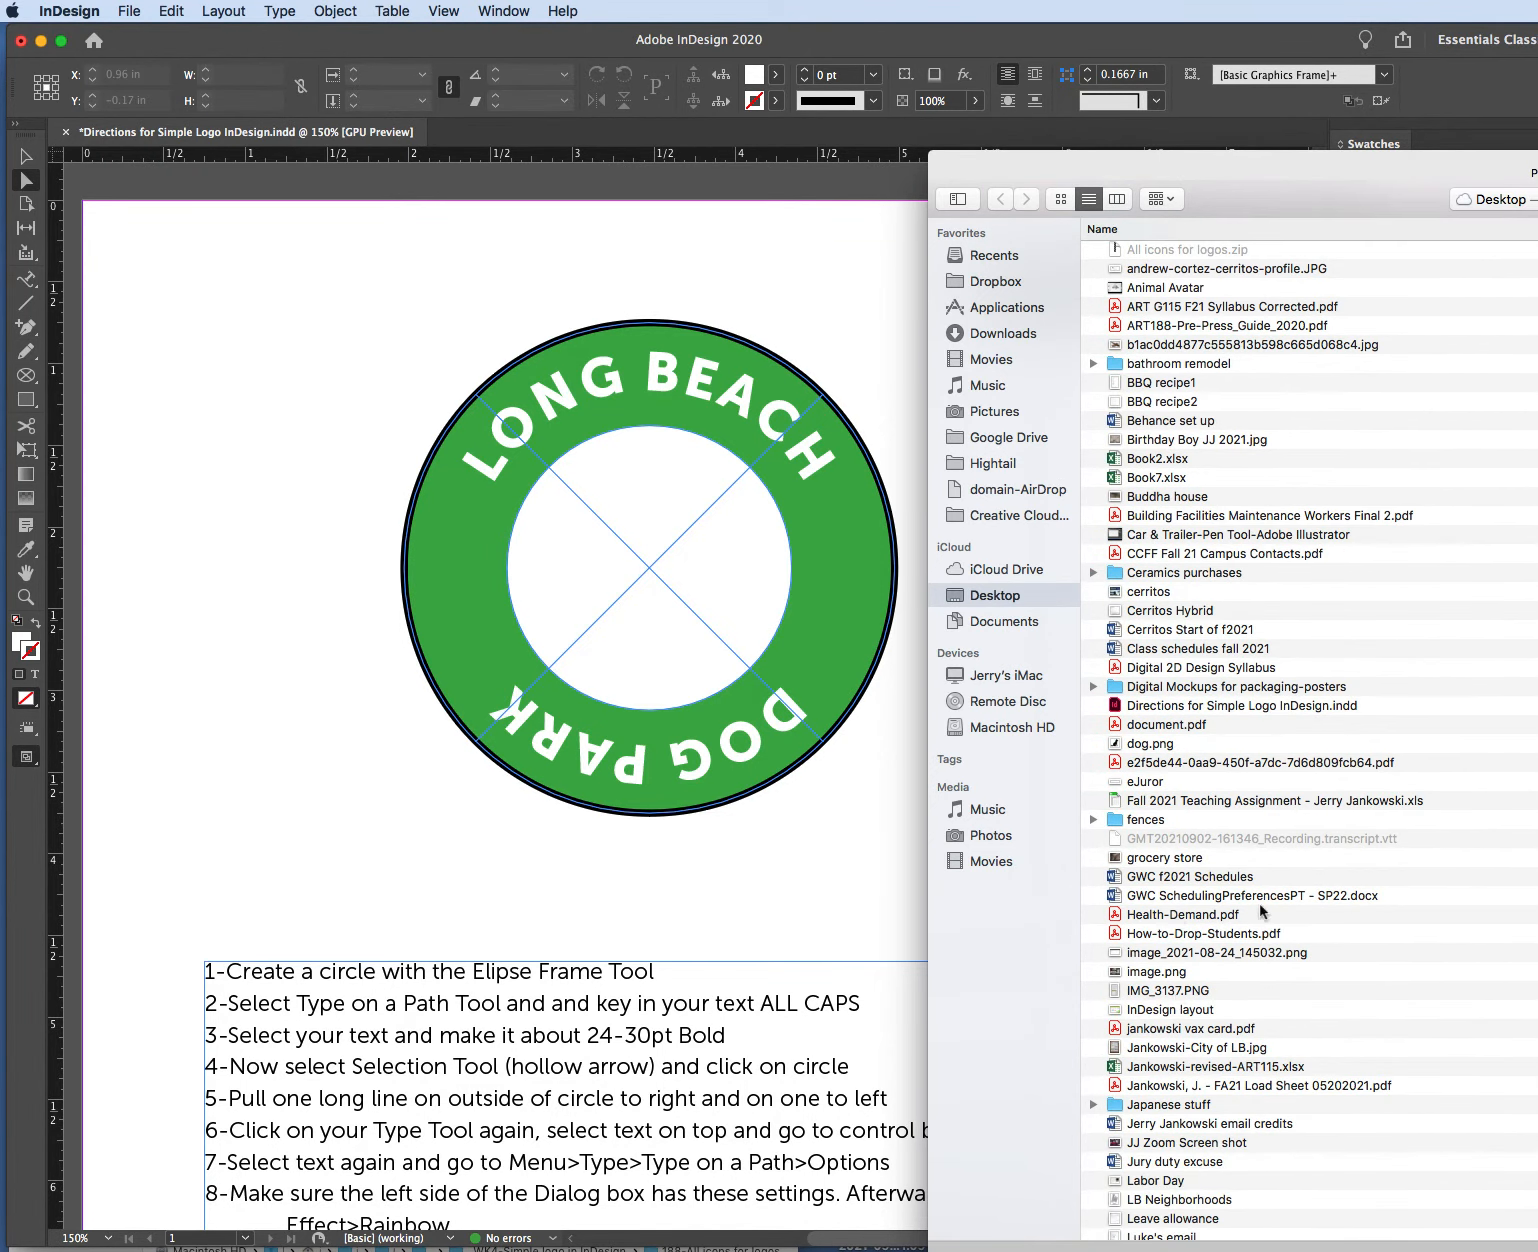
left_click(1160, 745)
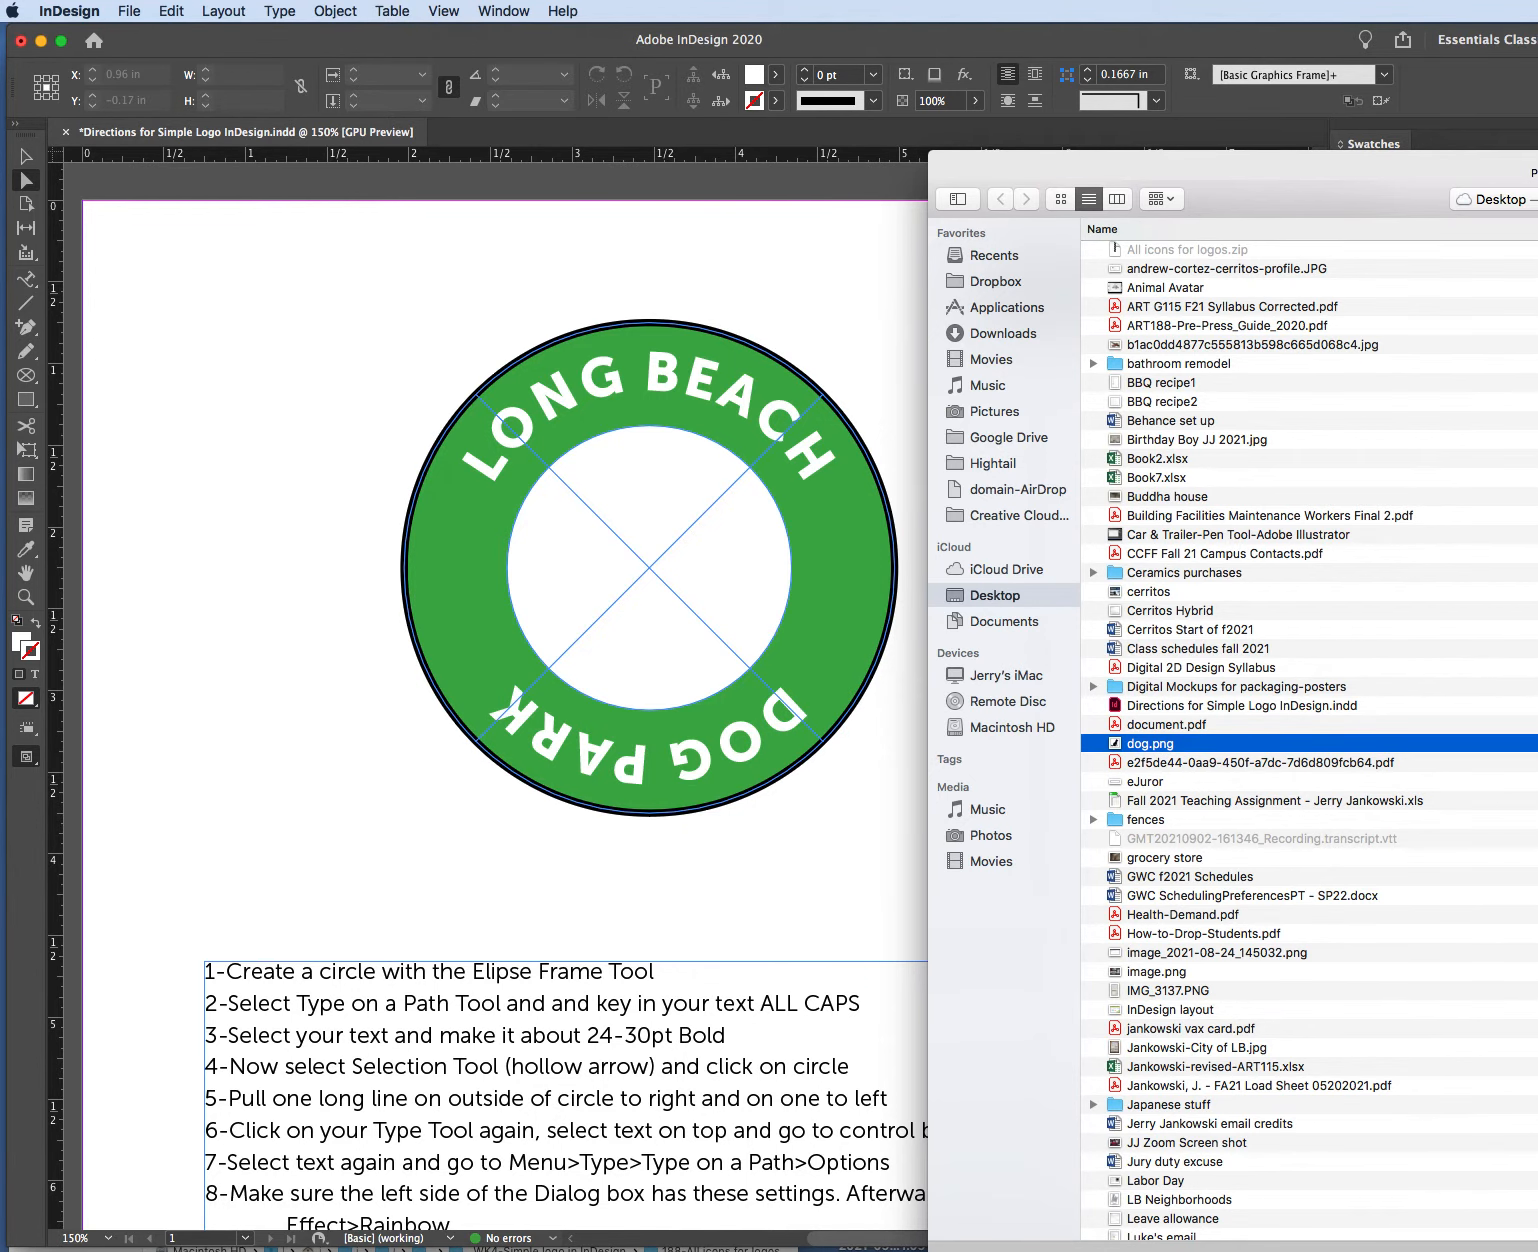
key("Return")
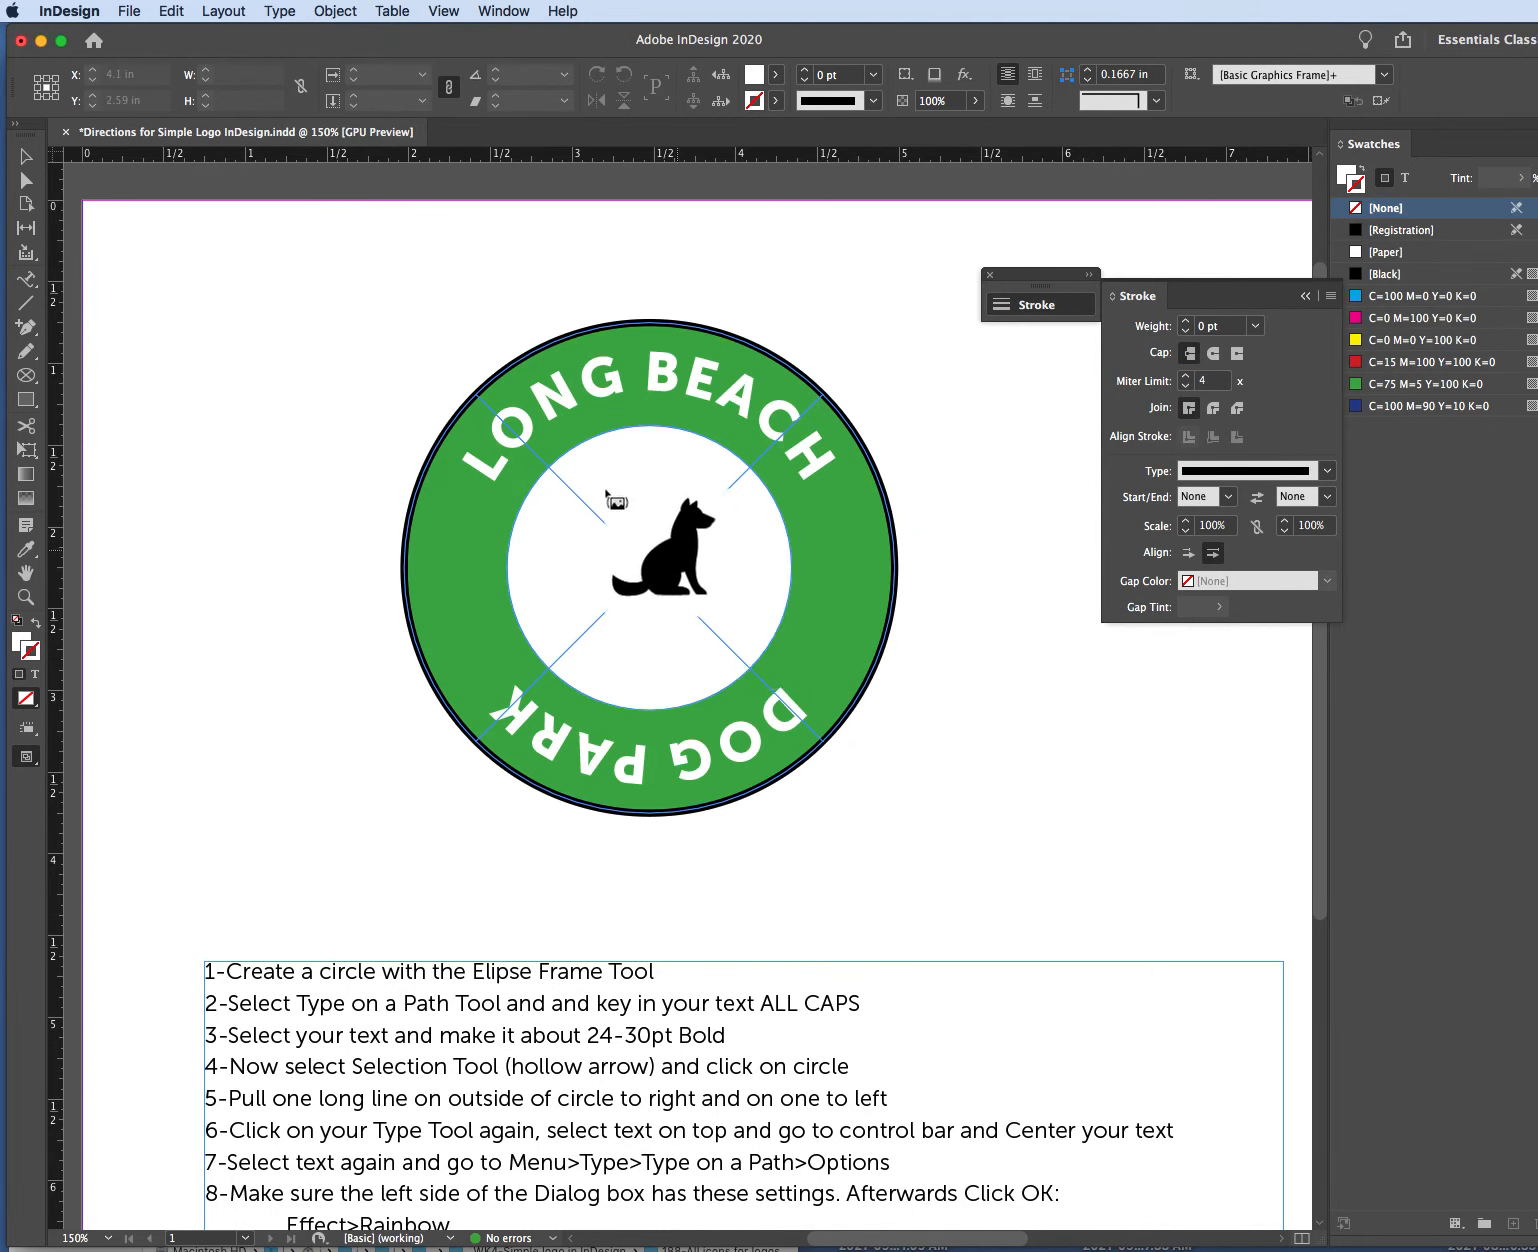
left_click_drag(511, 387, 849, 724)
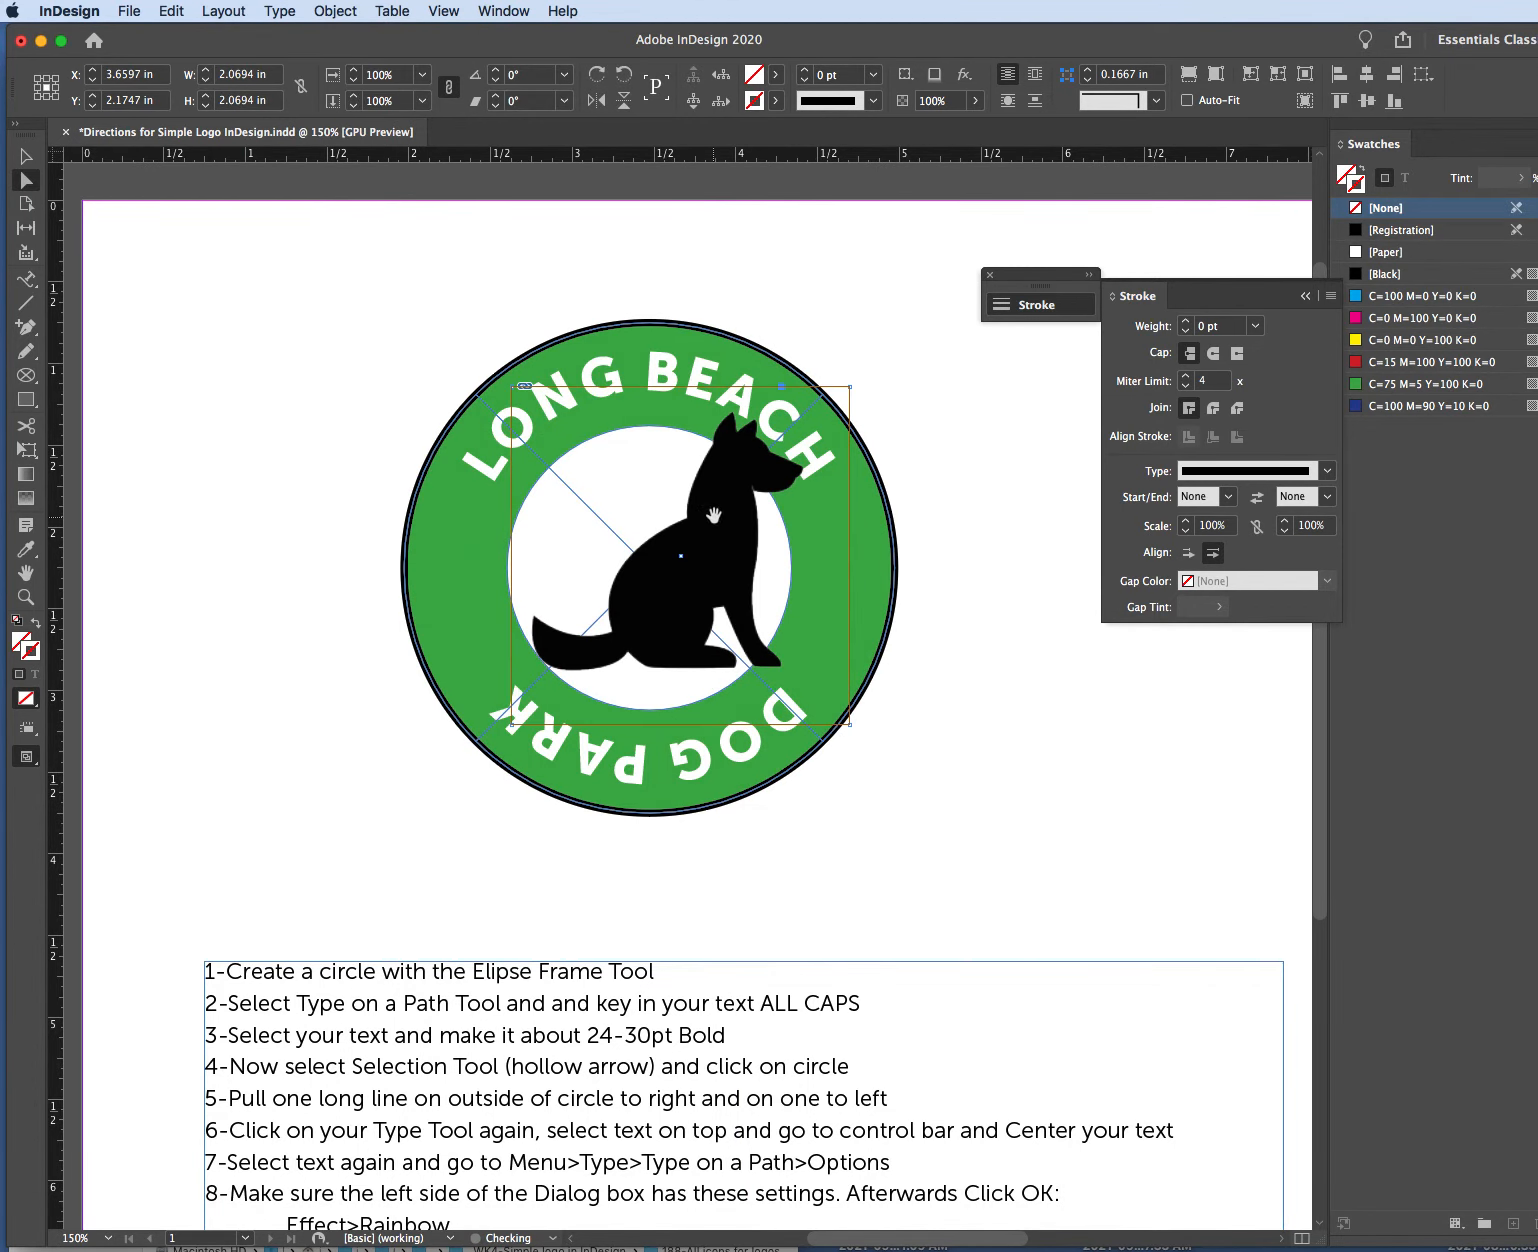
Move the dog image left and down within its frame, to about X+ 0.85 in, Y+ 1.08 in.
left_click_drag(704, 508, 686, 531)
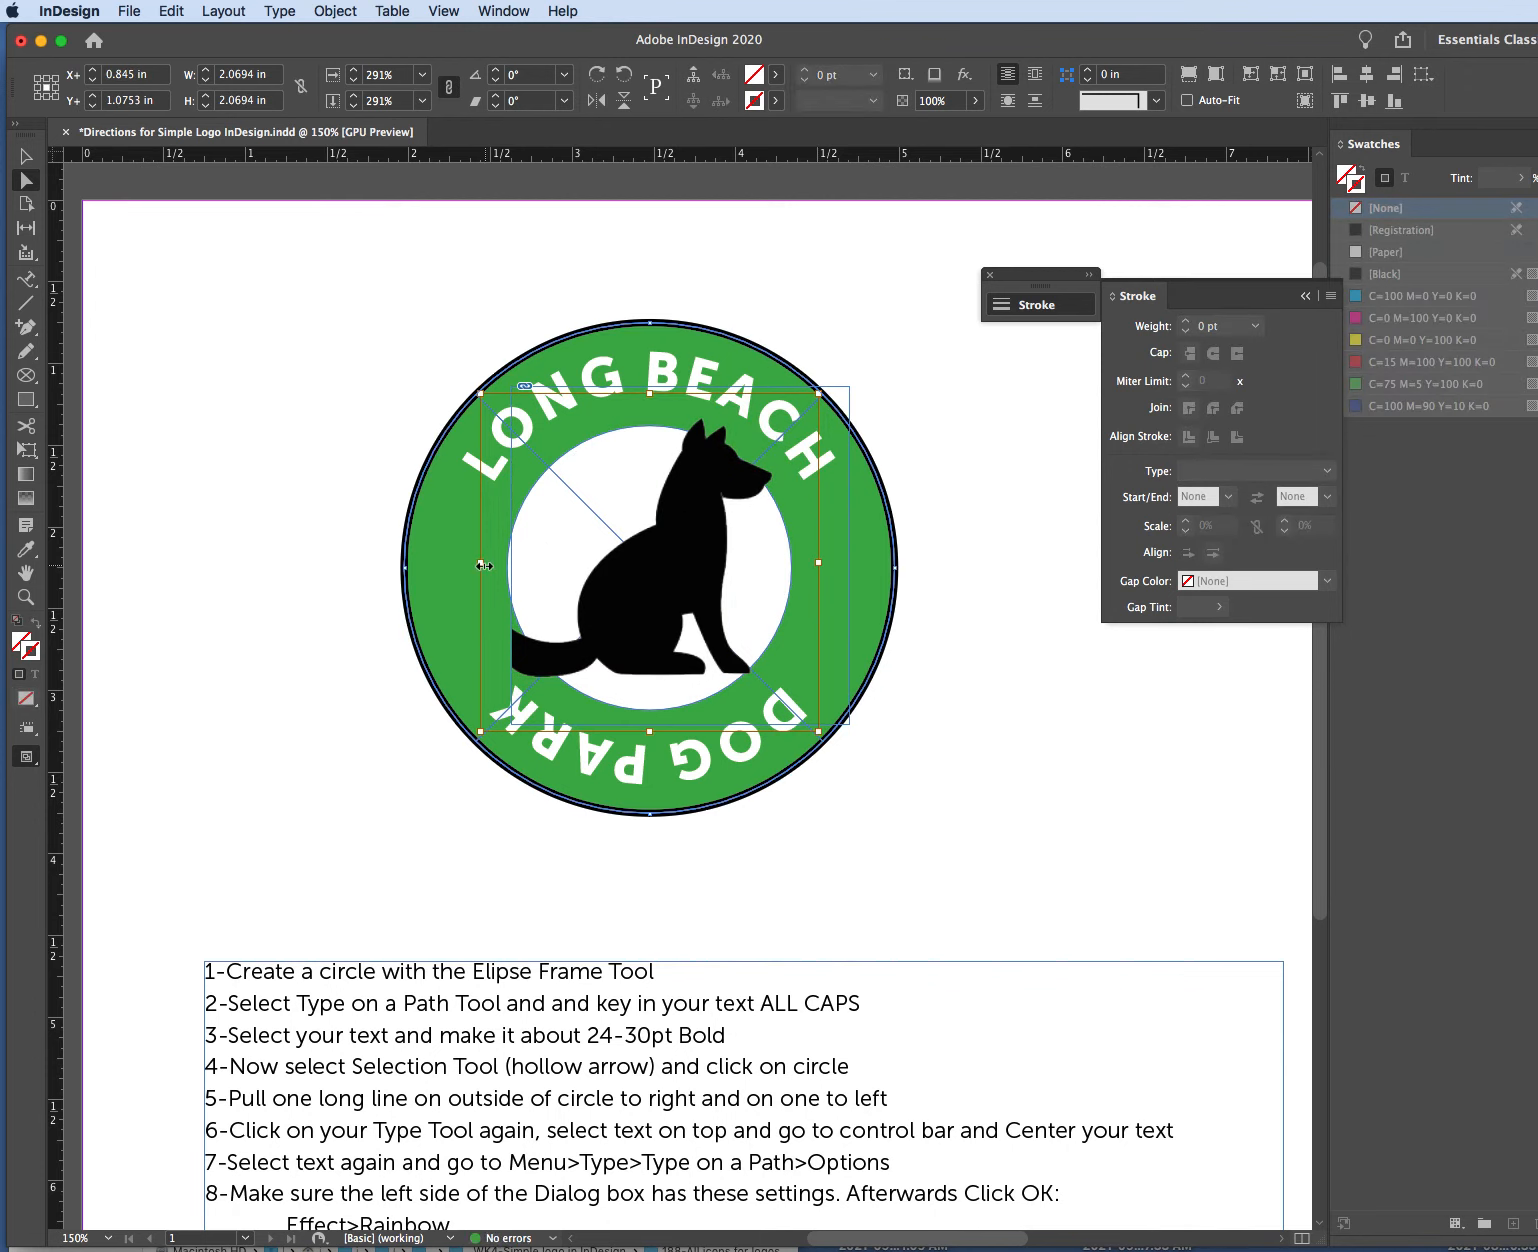
left_click_drag(483, 566, 472, 561)
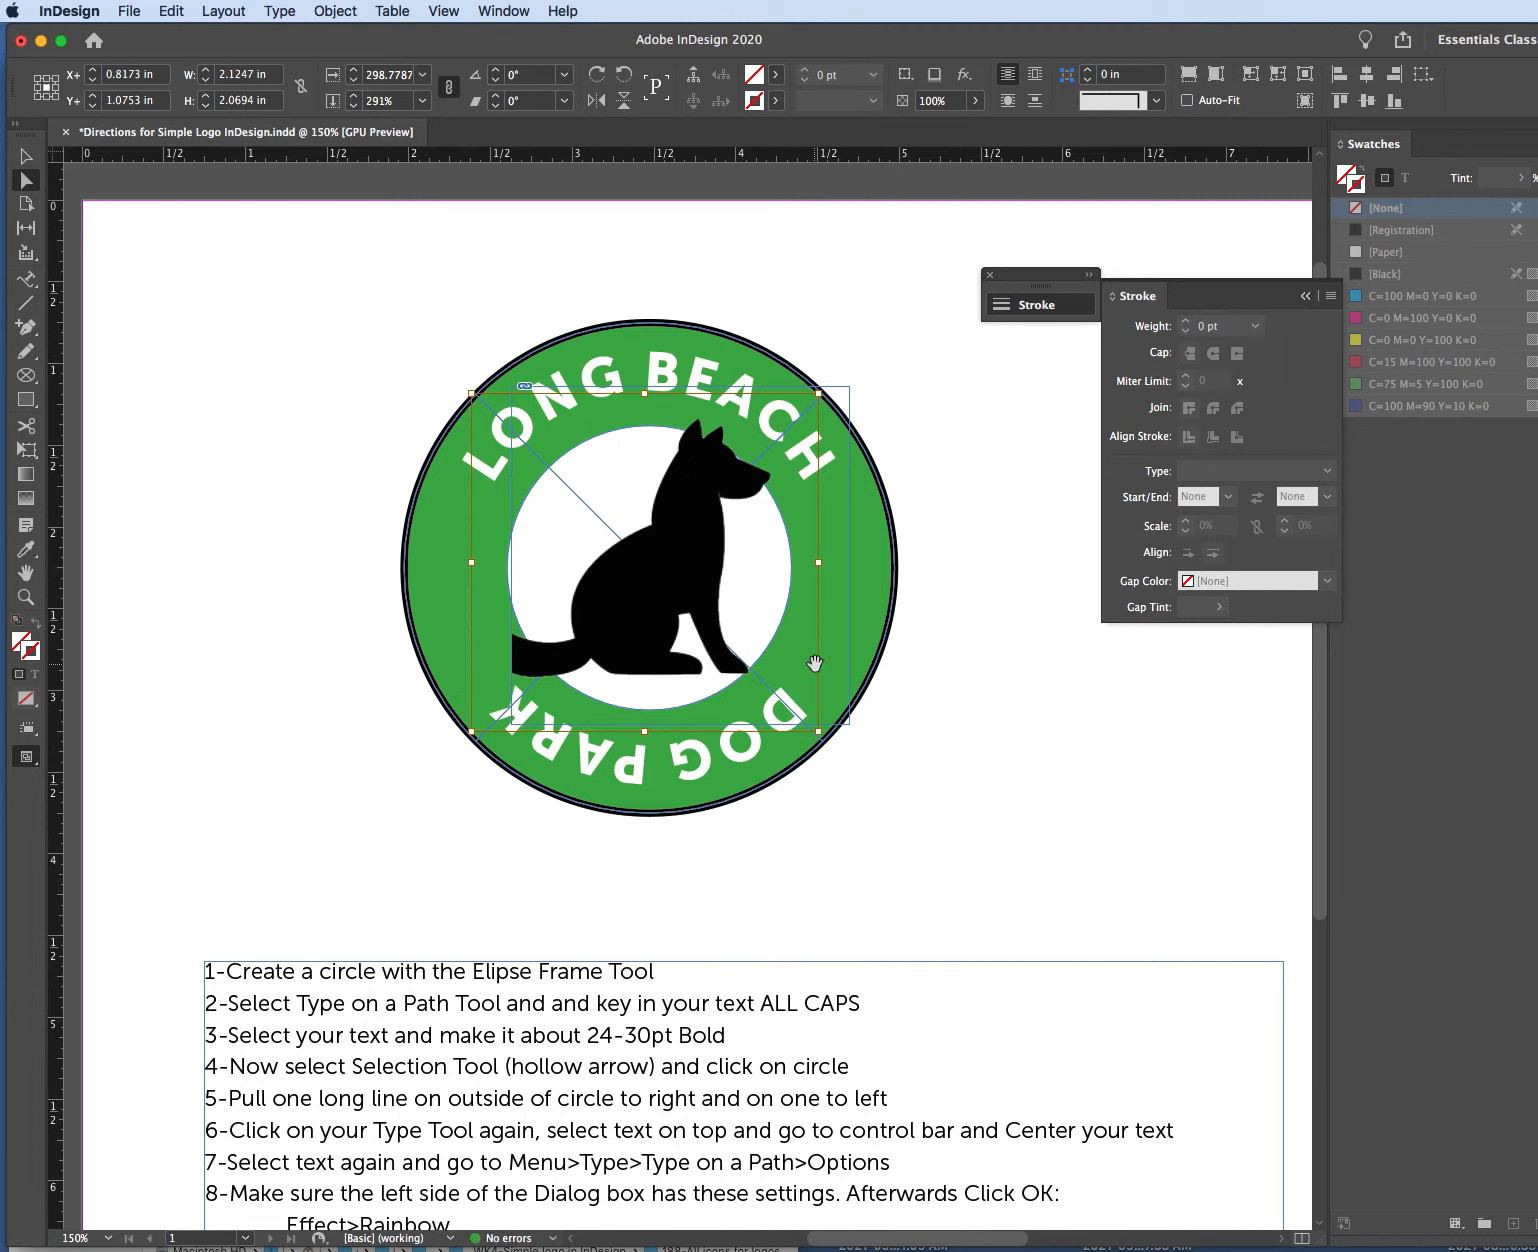
left_click(965, 608)
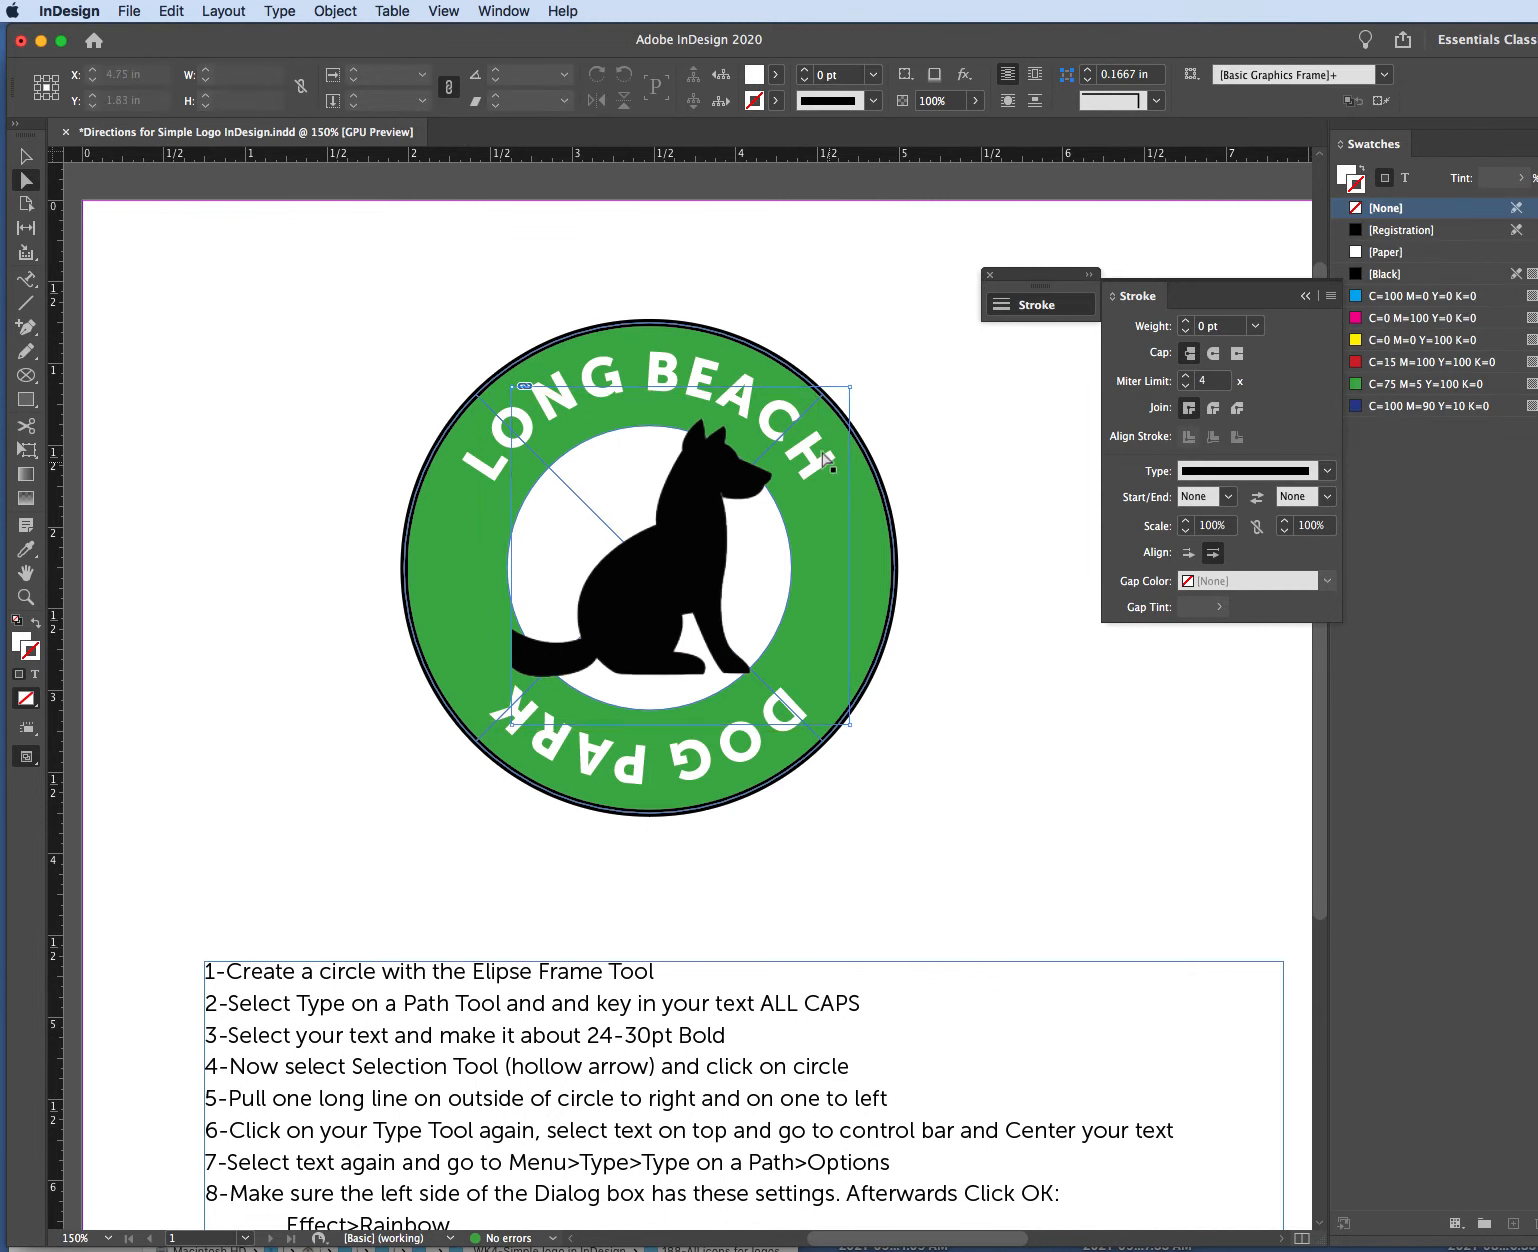
Extend the left side of the dog image's frame past the tail, making the frame about 2.31 in wide.
left_click(848, 404)
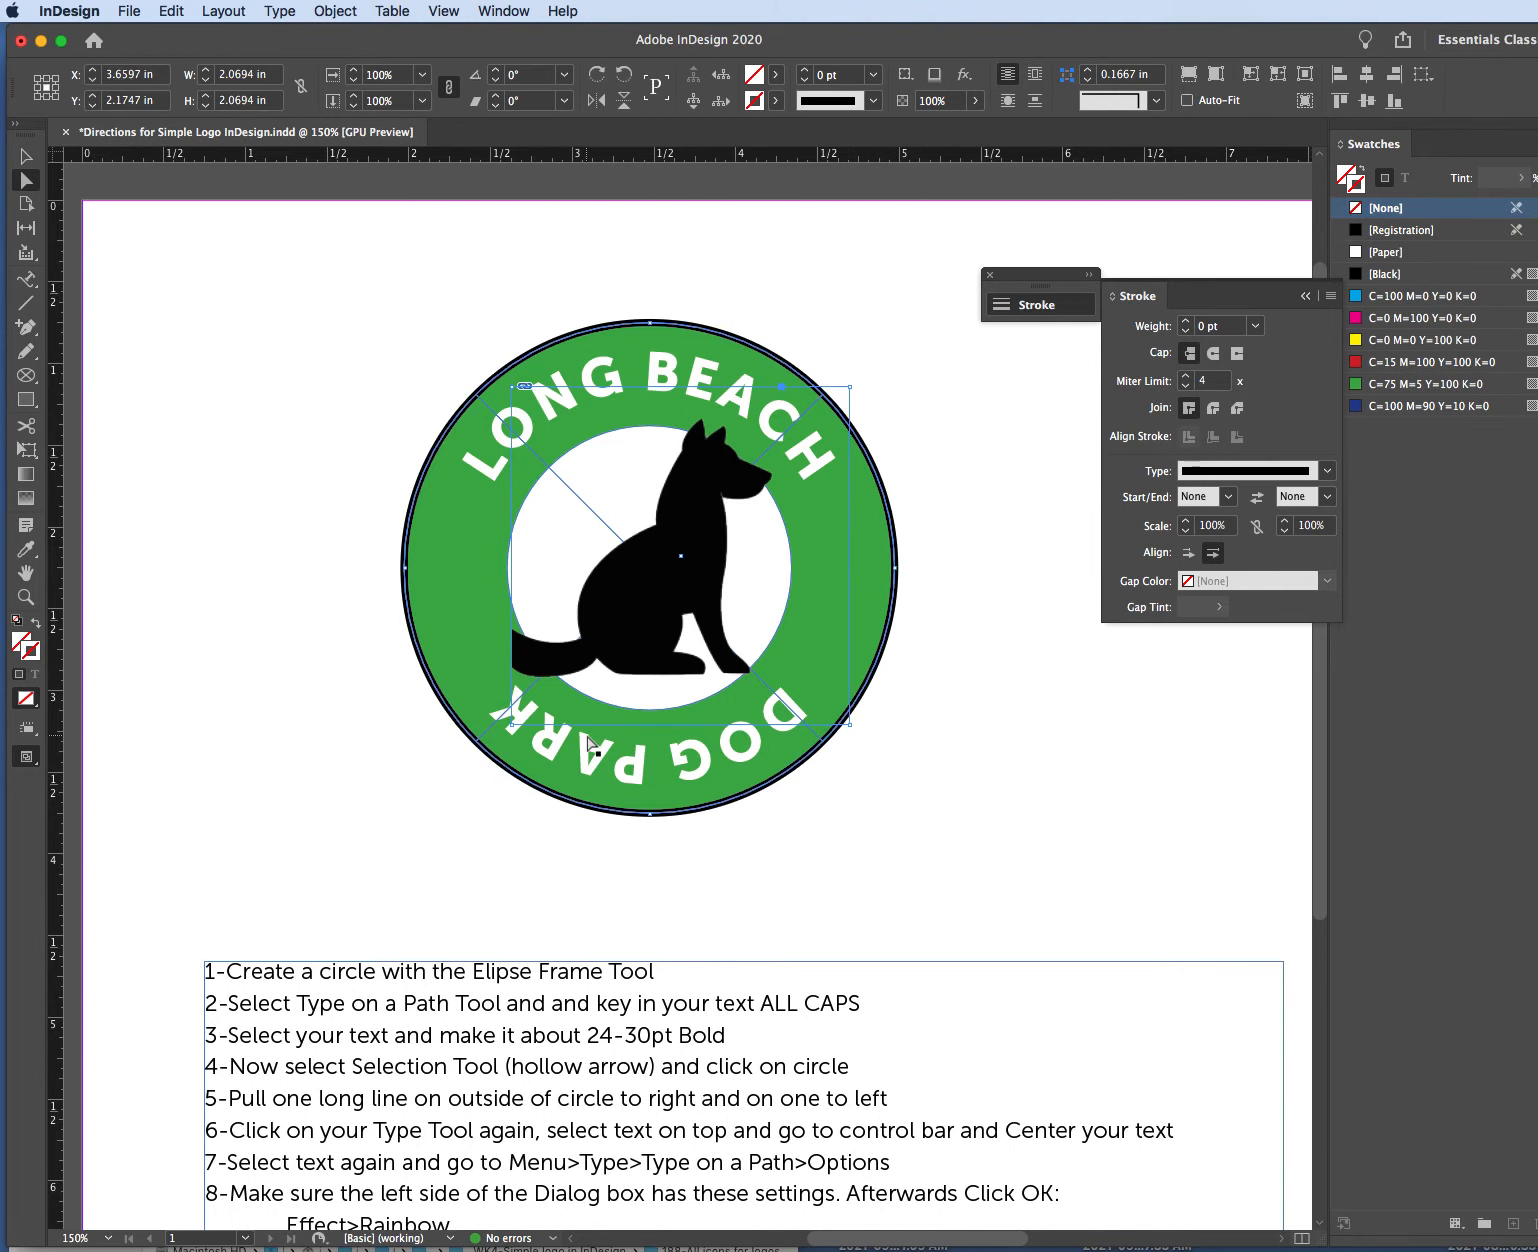
left_click(26, 156)
left_click_drag(514, 554, 471, 554)
left_click(1002, 700)
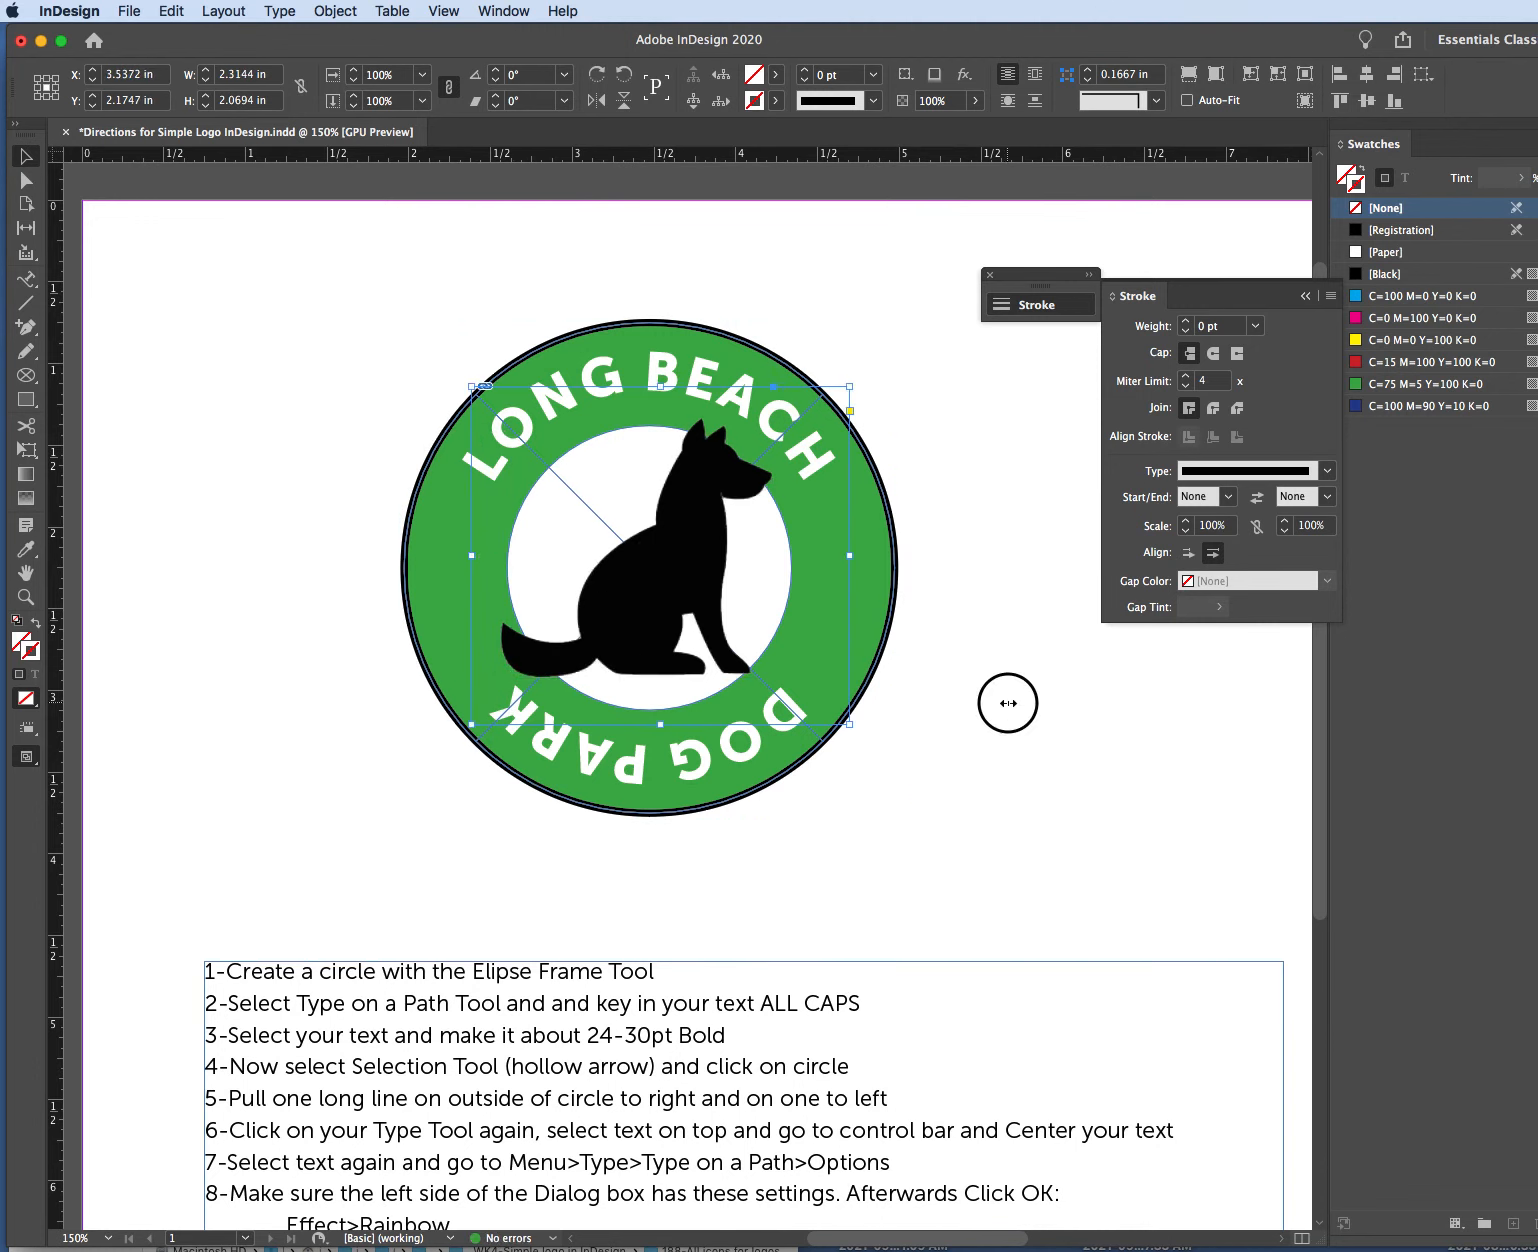
Nudge the dog image slightly up within its frame to about Y+ 1.06 in and deselect it.
left_click(656, 563)
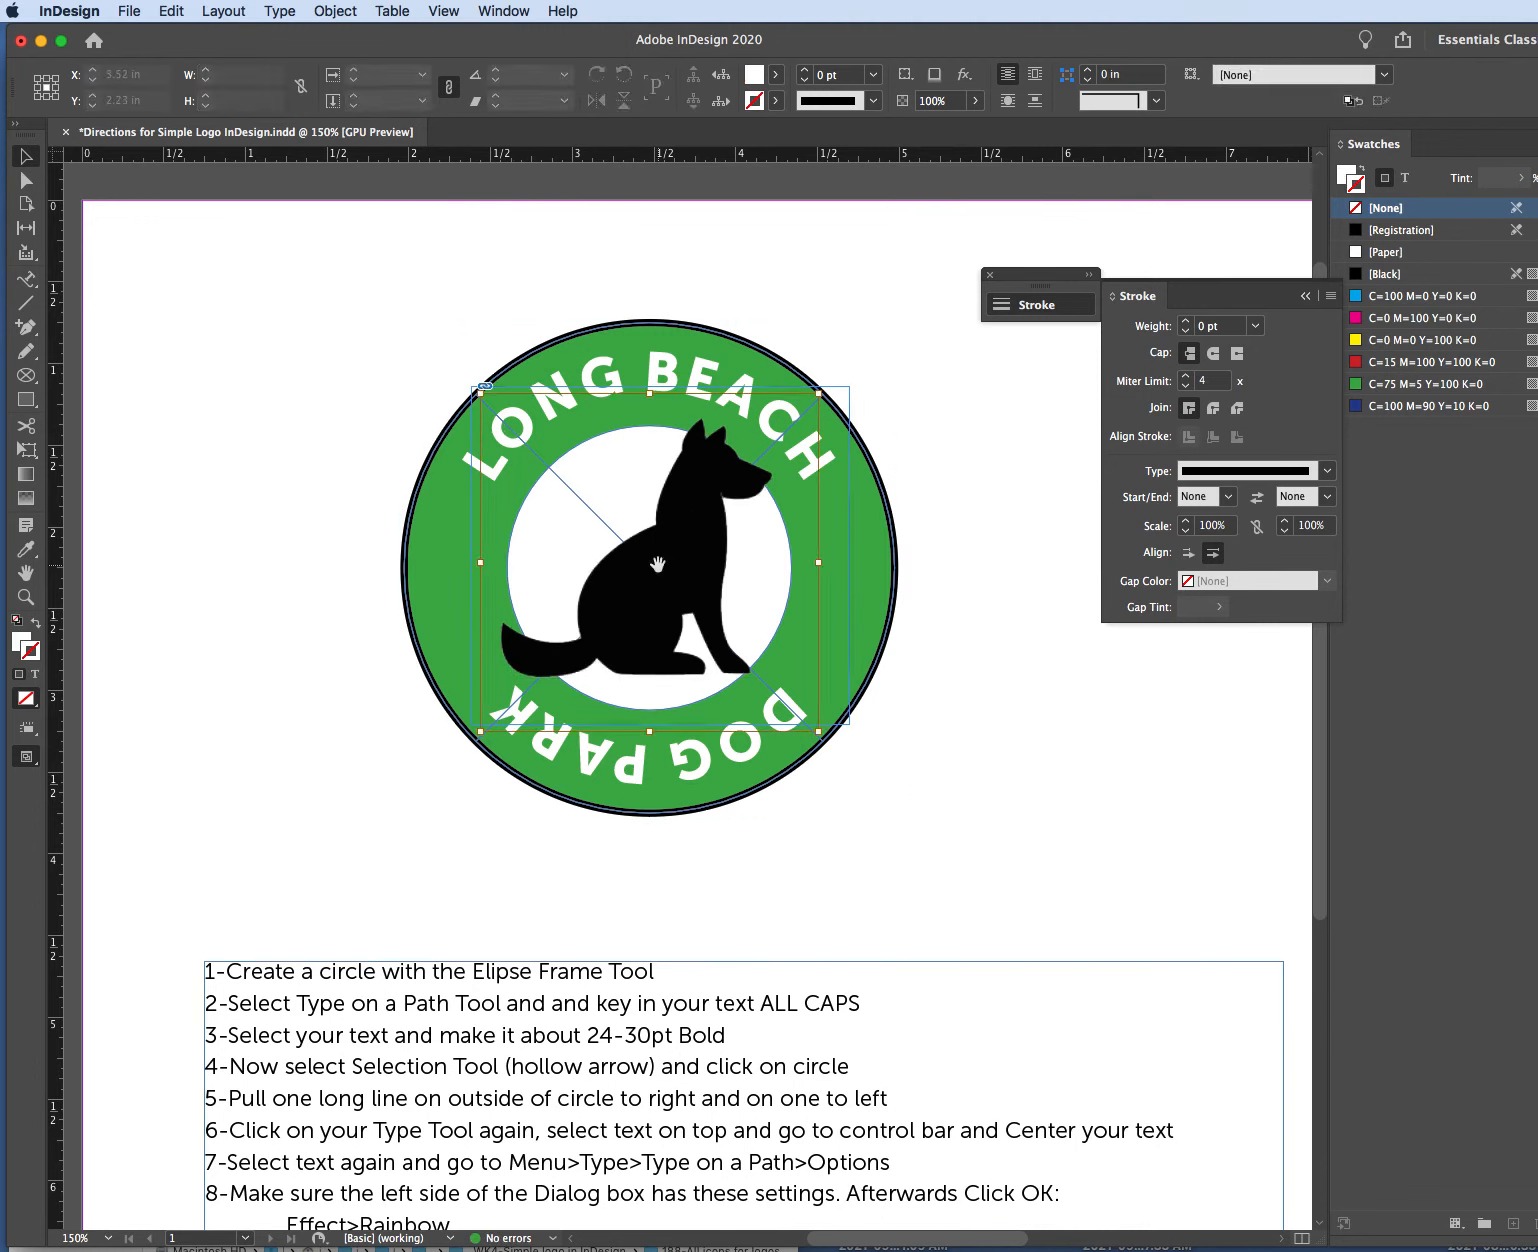
mouse_move(657, 563)
left_mouse_down()
mouse_move(676, 550)
mouse_move(636, 575)
mouse_move(667, 600)
mouse_move(662, 567)
left_mouse_up()
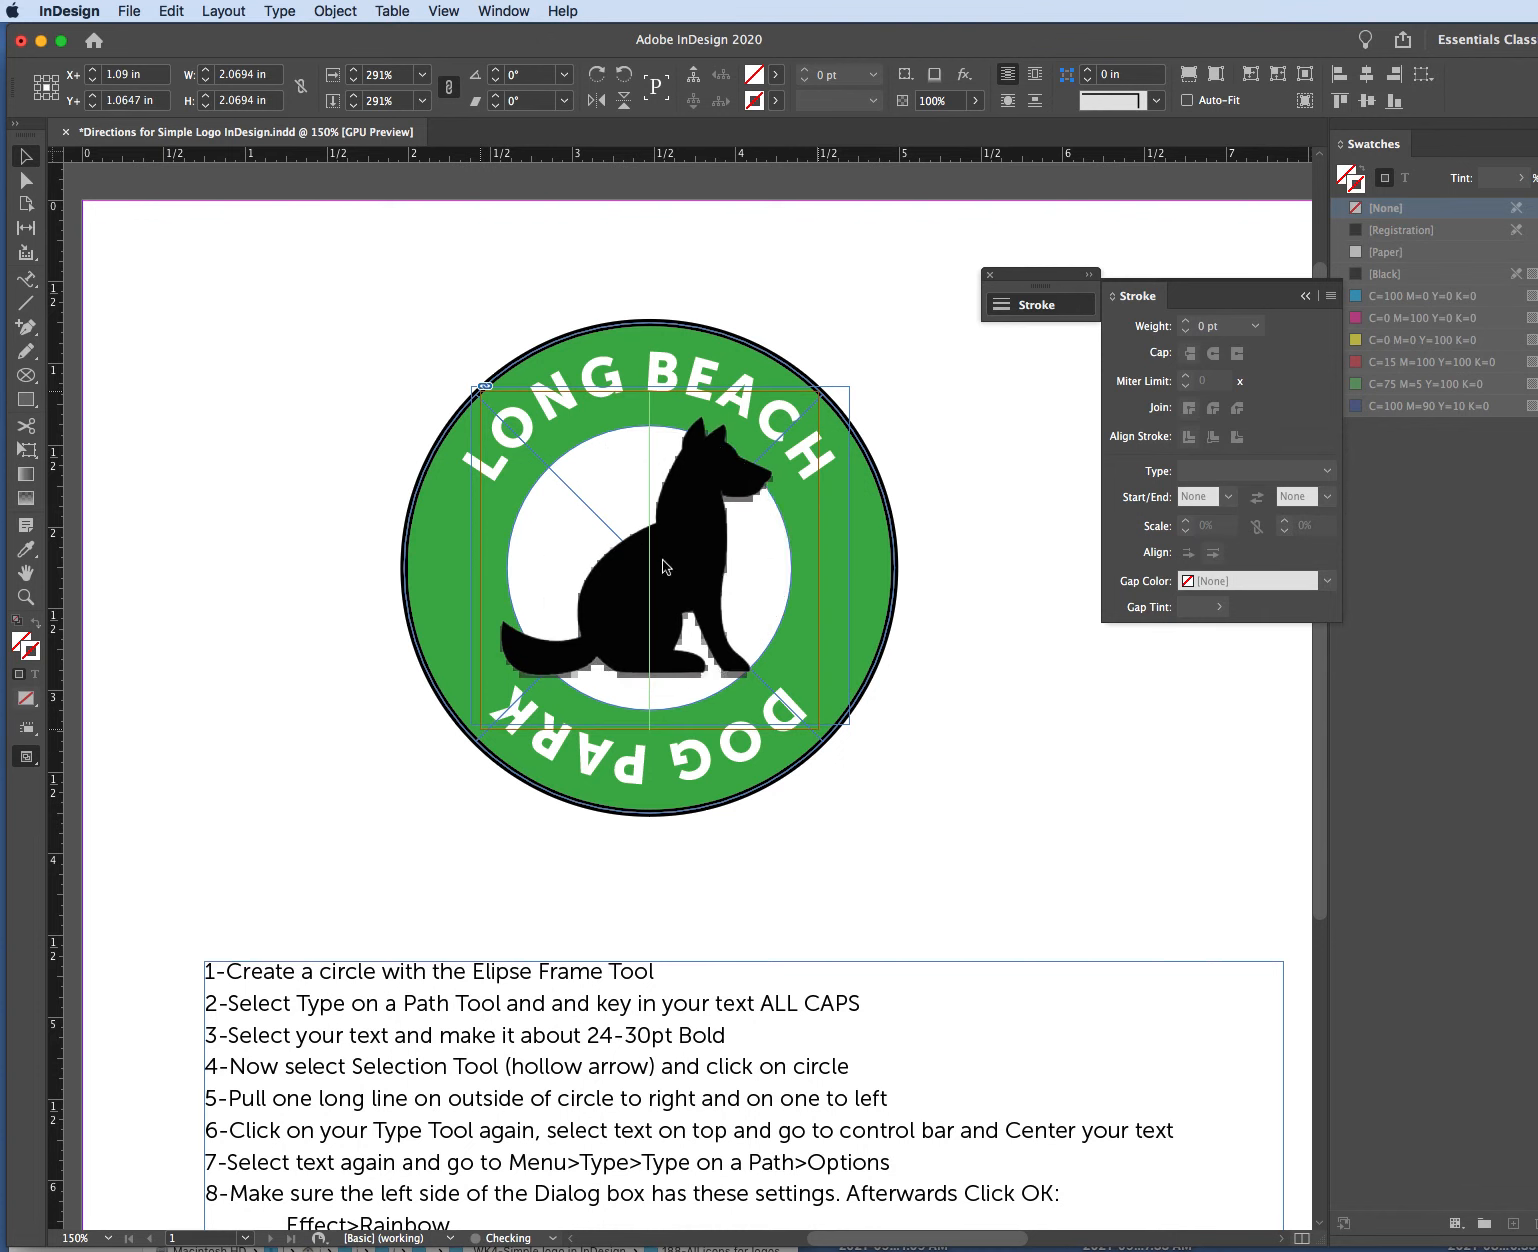
left_click(1036, 686)
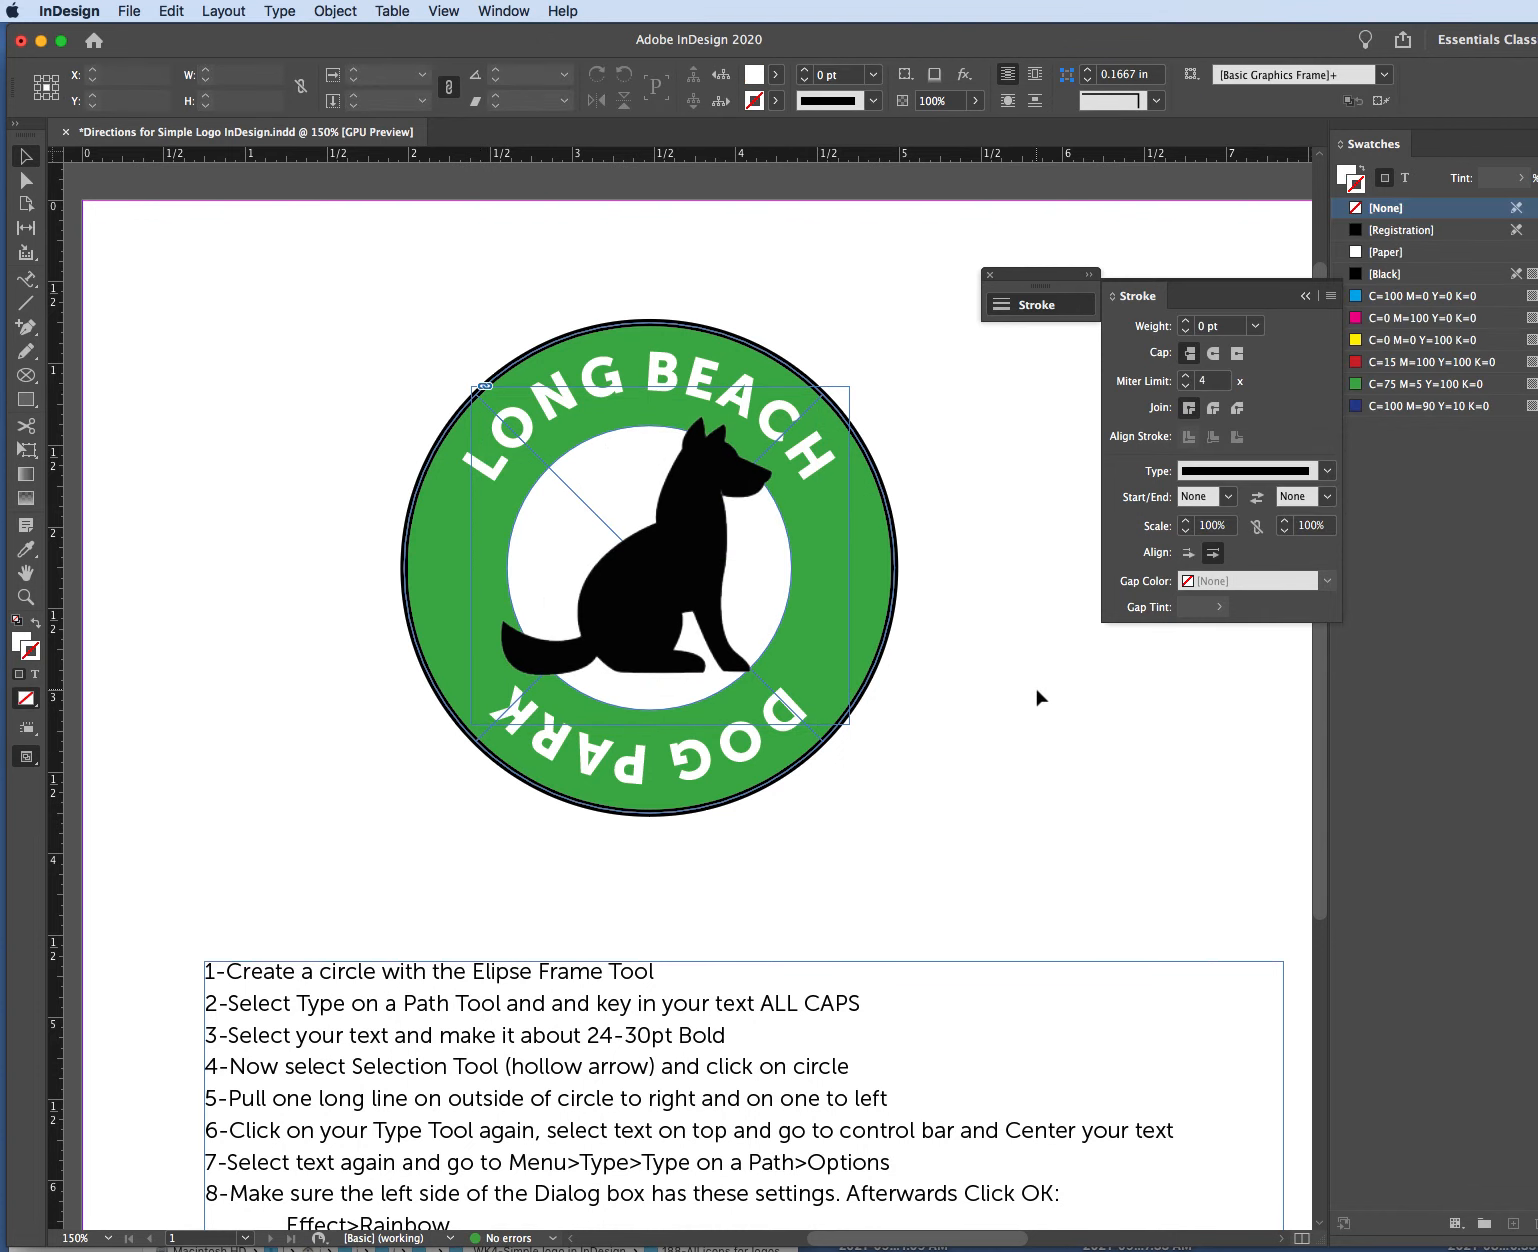
Close the Stroke panel and quit InDesign, saving the changes to Directions for Simple Logo InDesign.indd.
left_click(989, 274)
scroll(1050, 663, "down", 5)
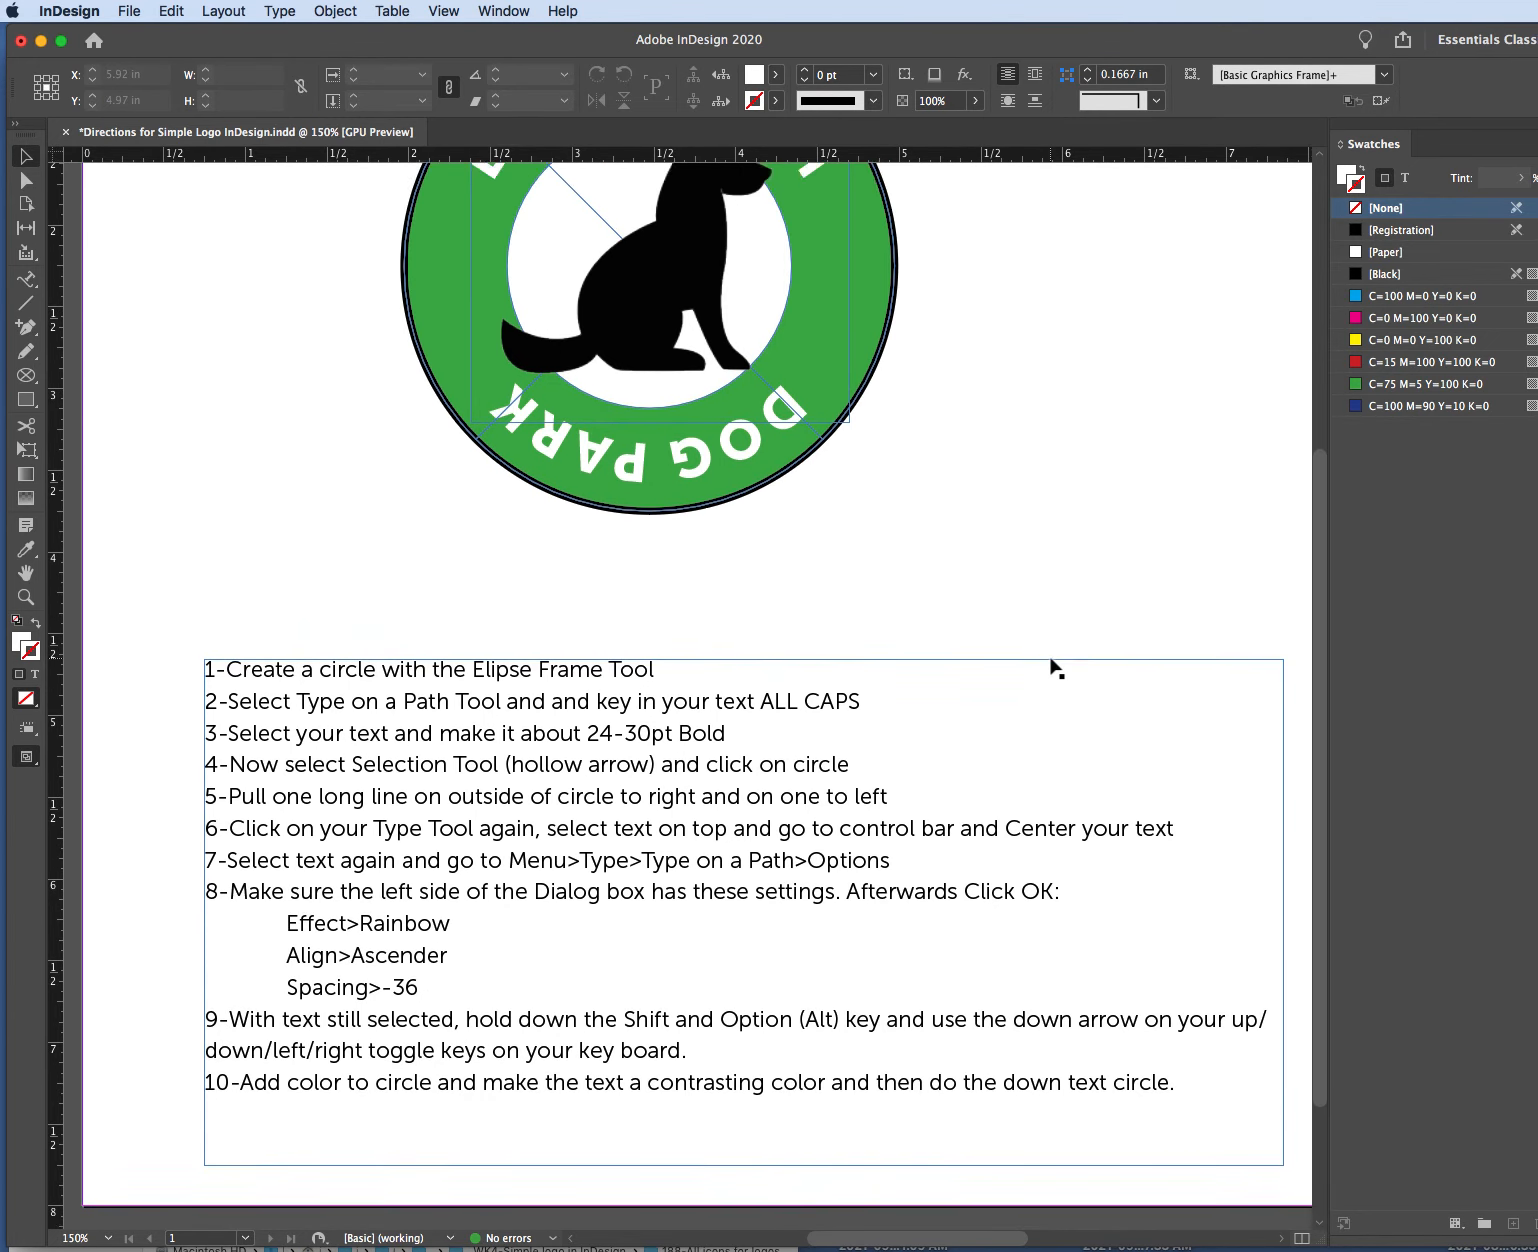
scroll(1054, 668, "up", 5)
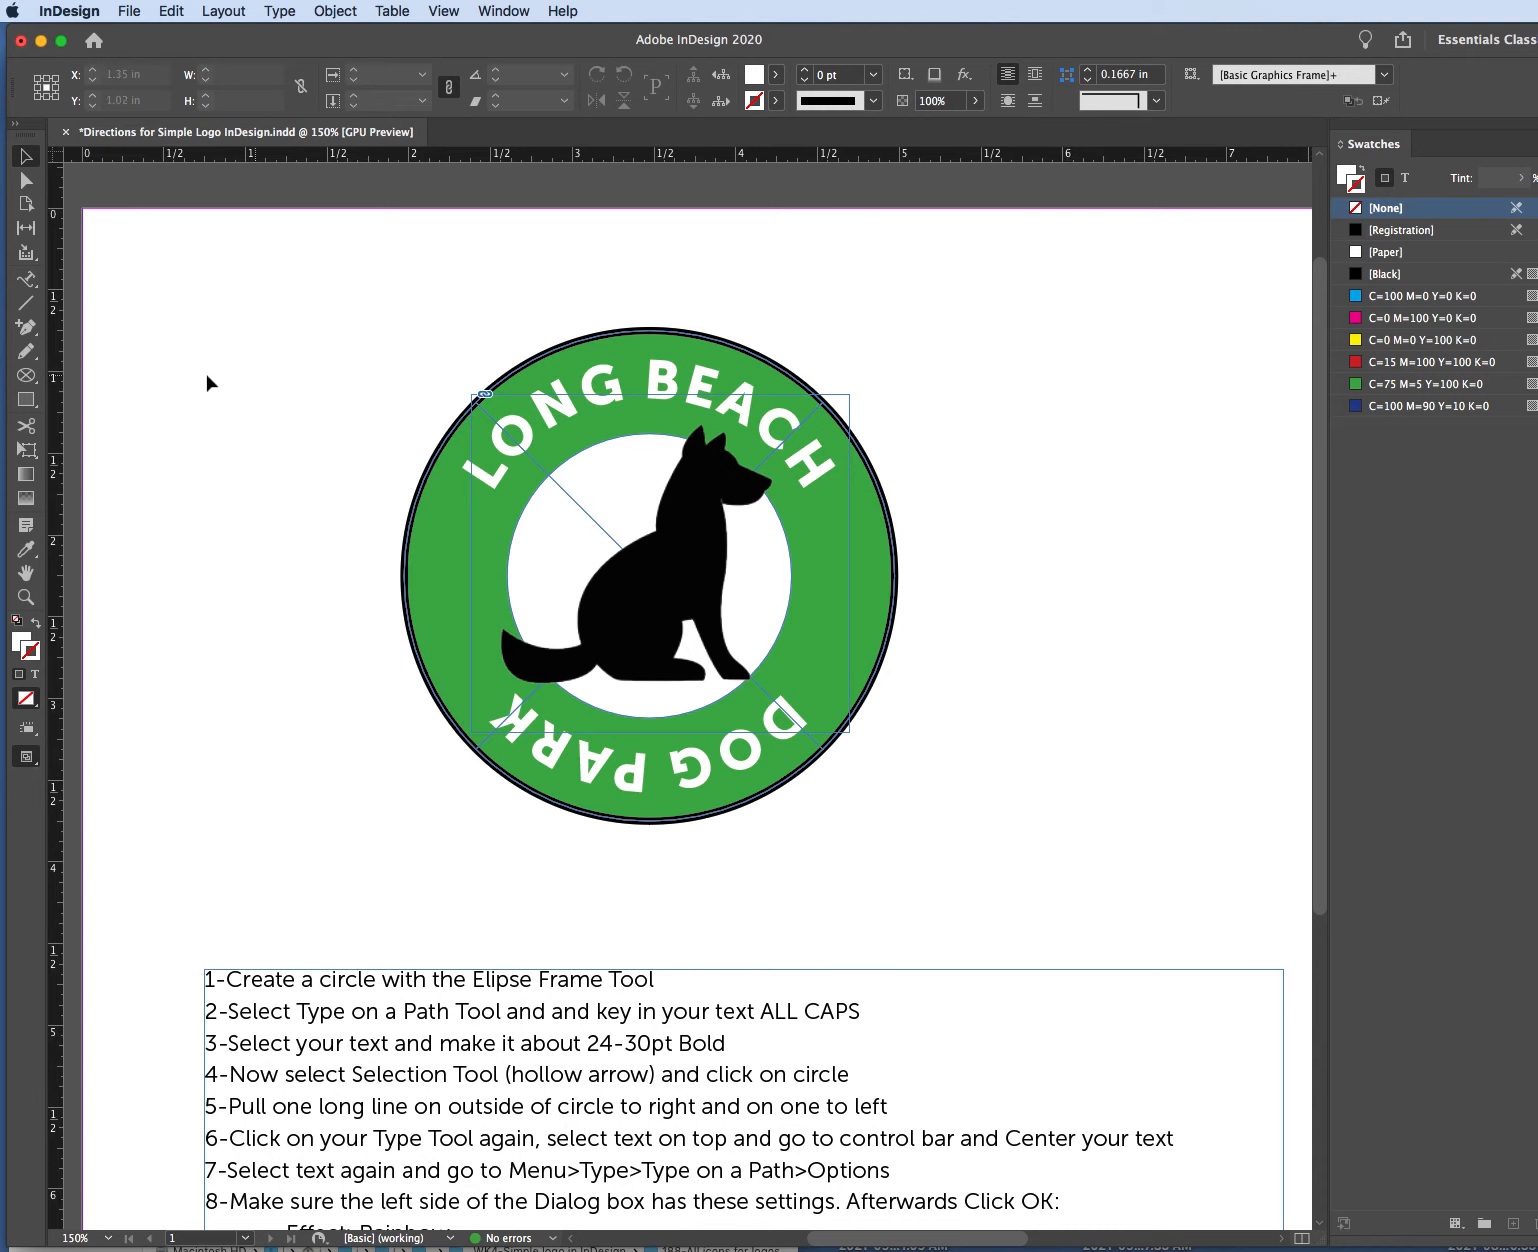
key("super+q")
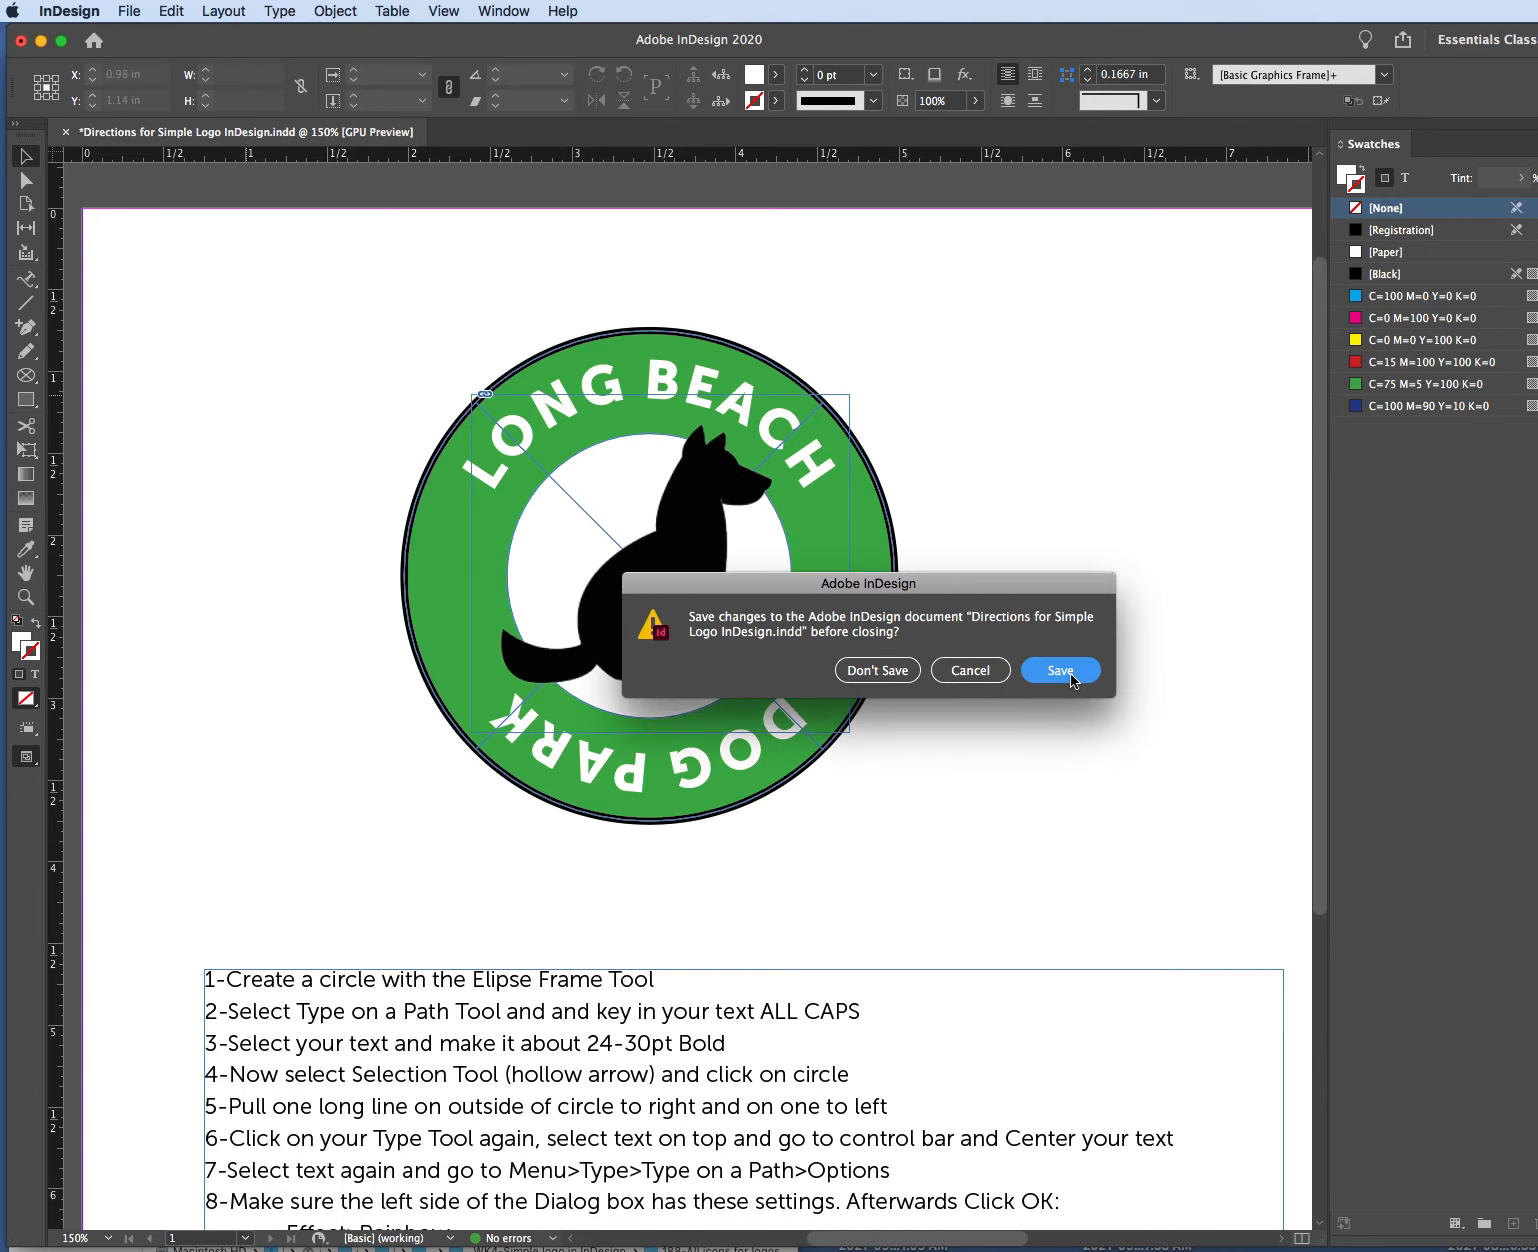
left_click(1071, 673)
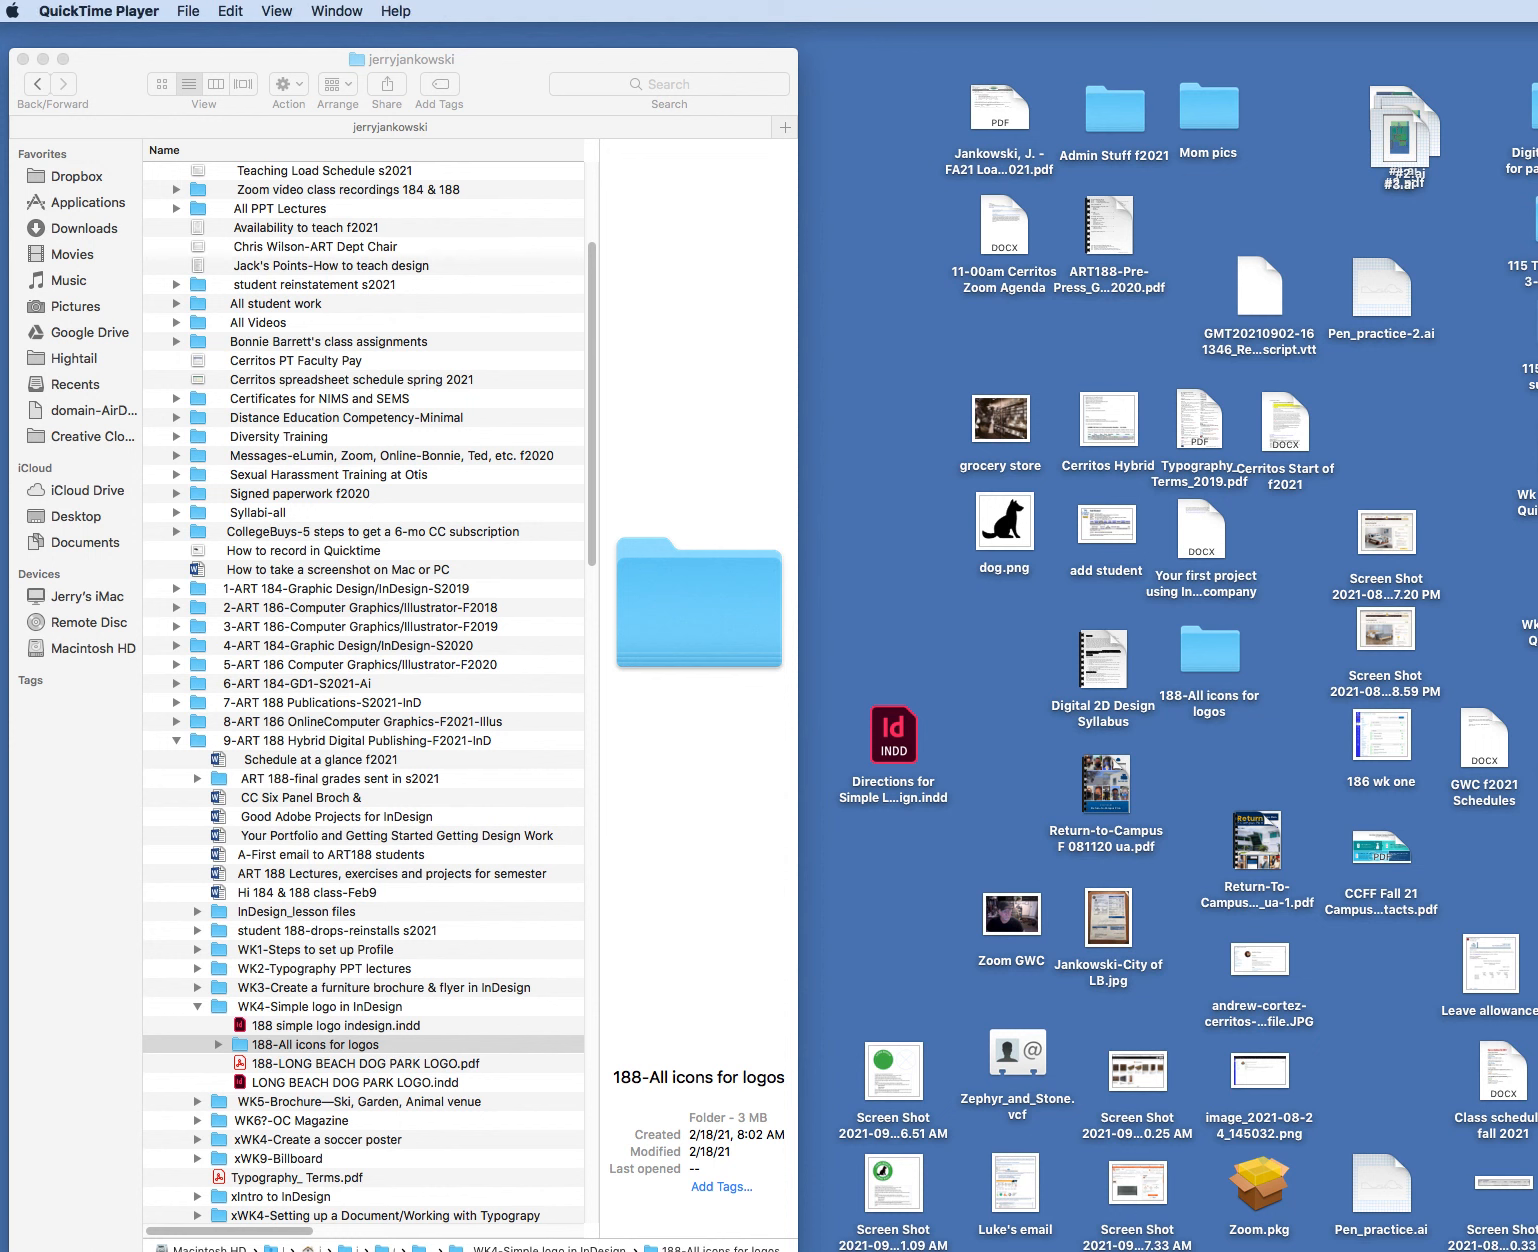
Quit QuickTime Player and save the screen recording to the Desktop as Dog Logo.
key("super+q")
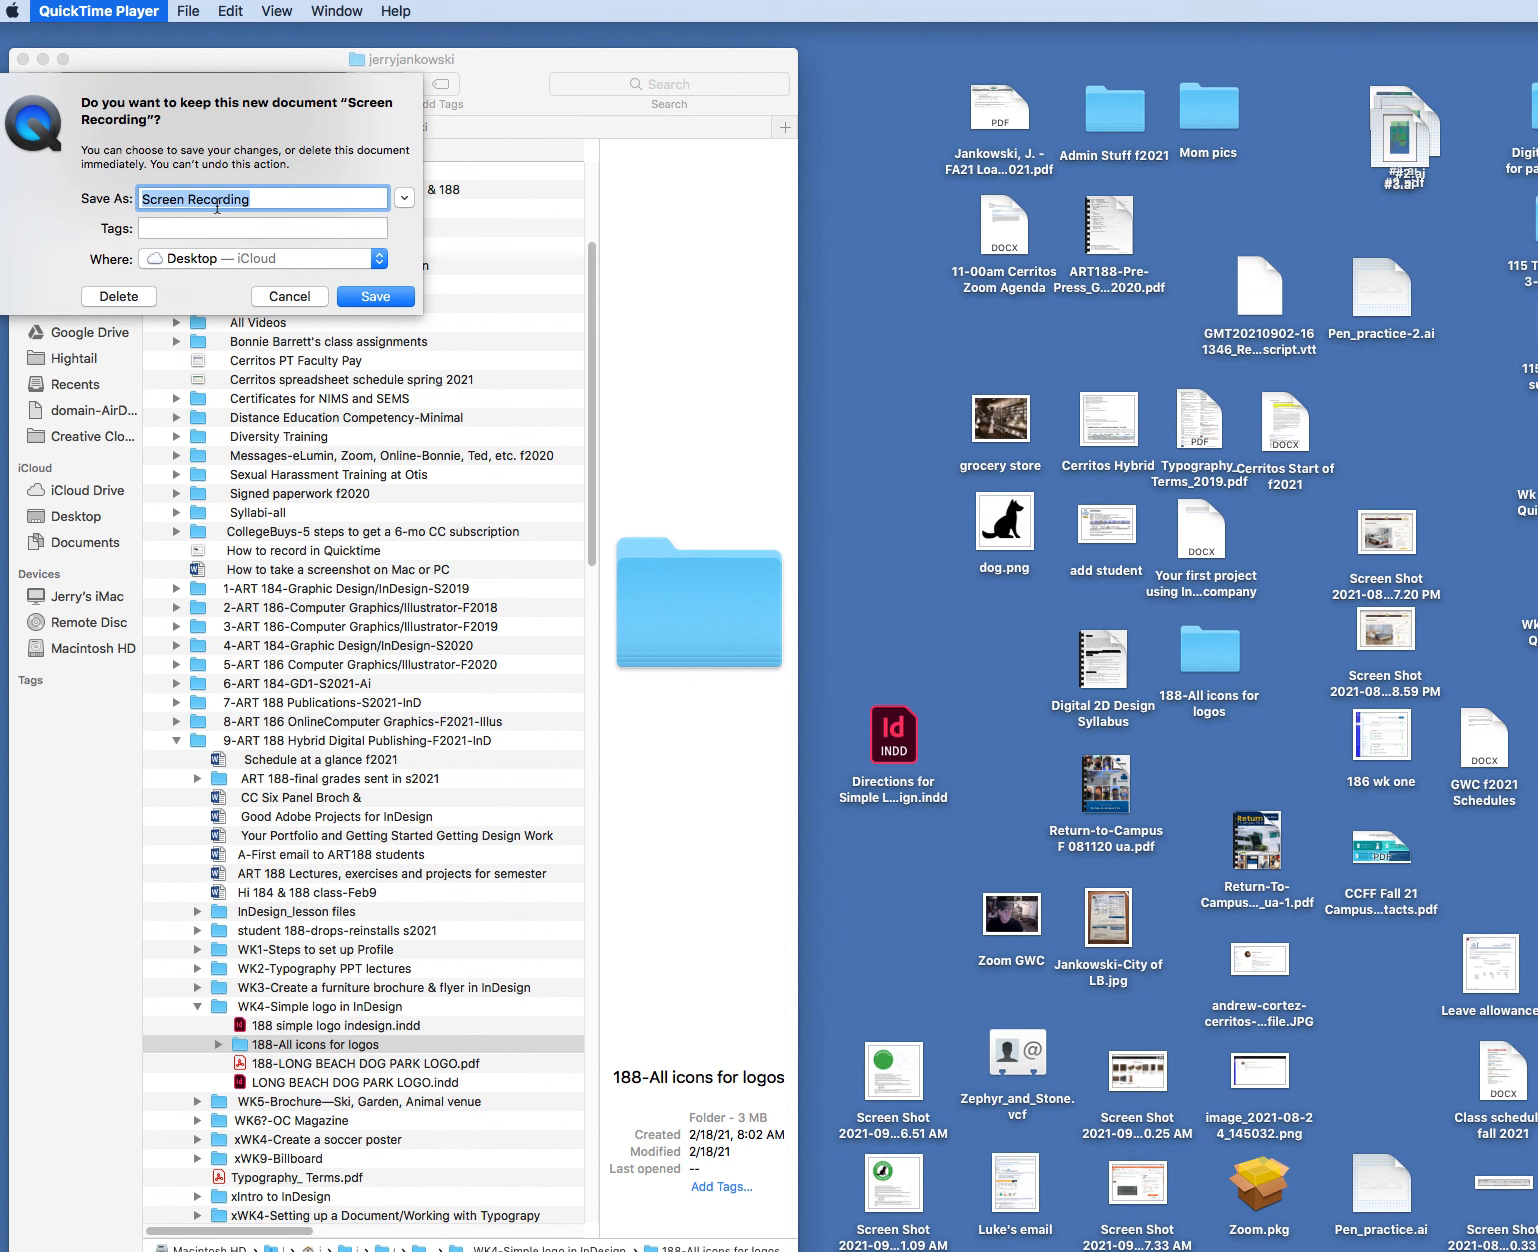
type("Dog Logo")
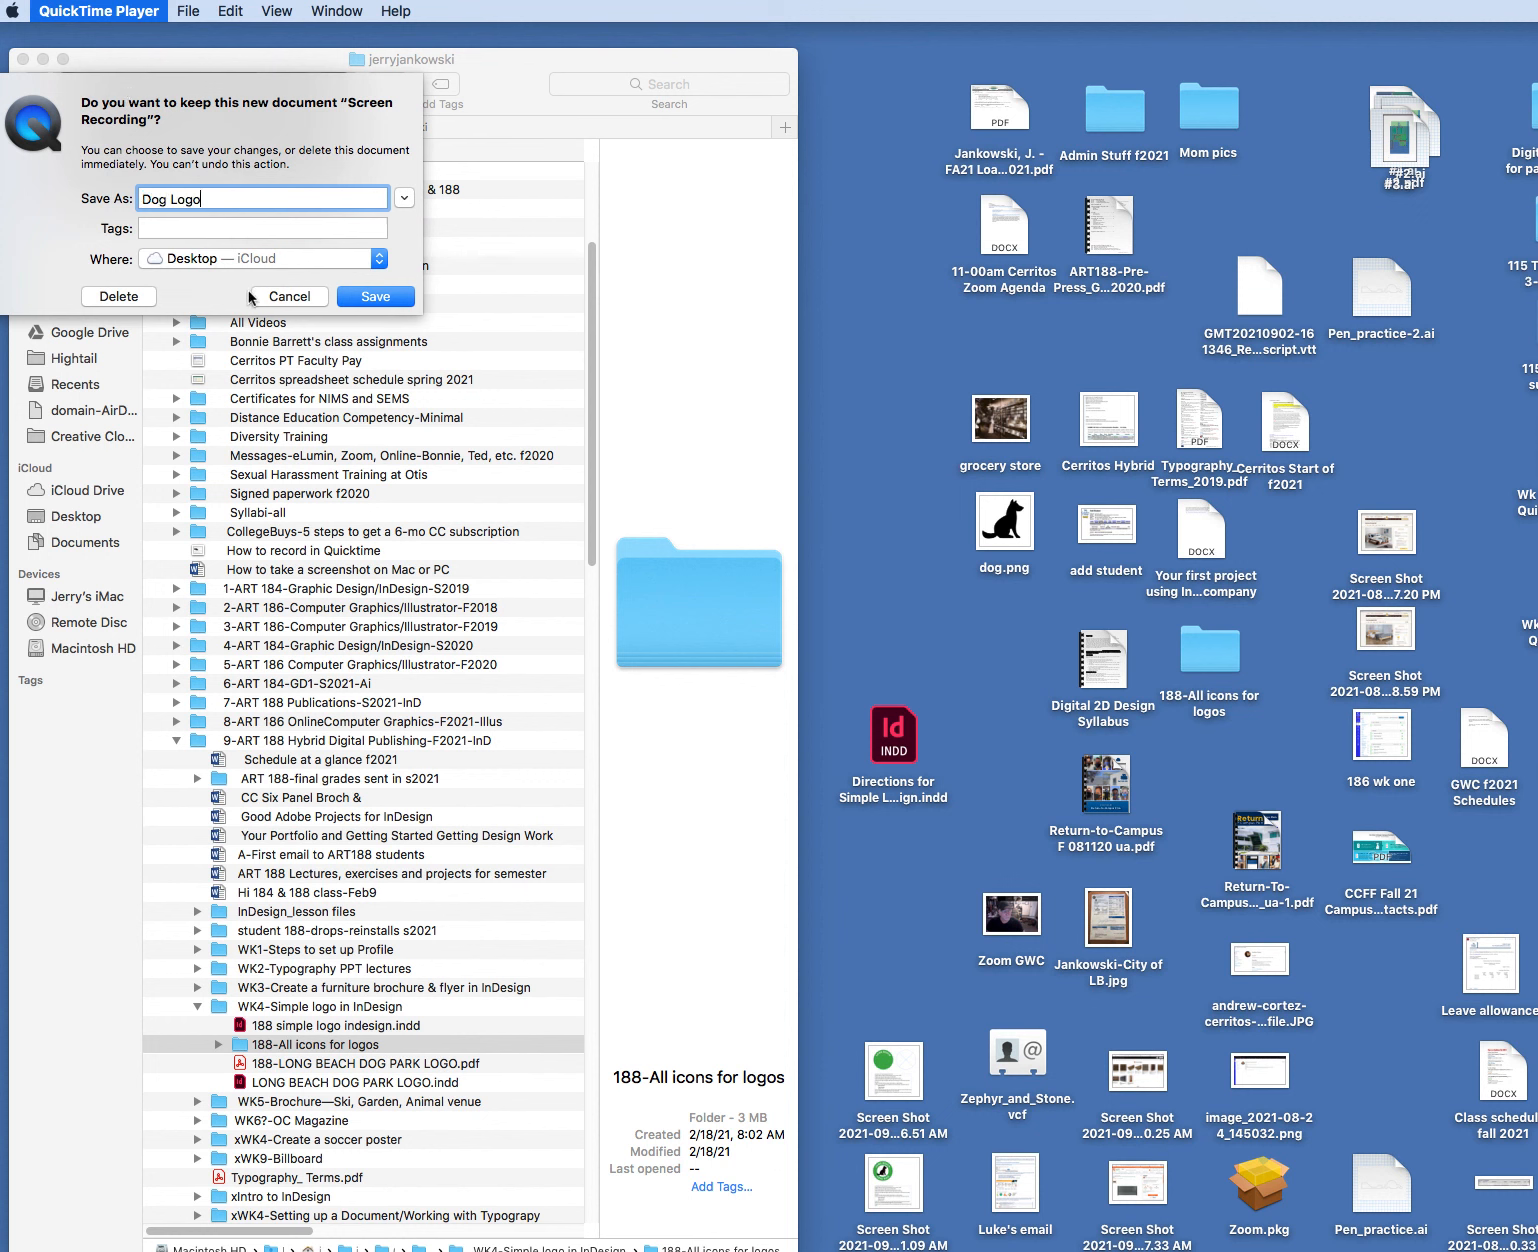
left_click(350, 297)
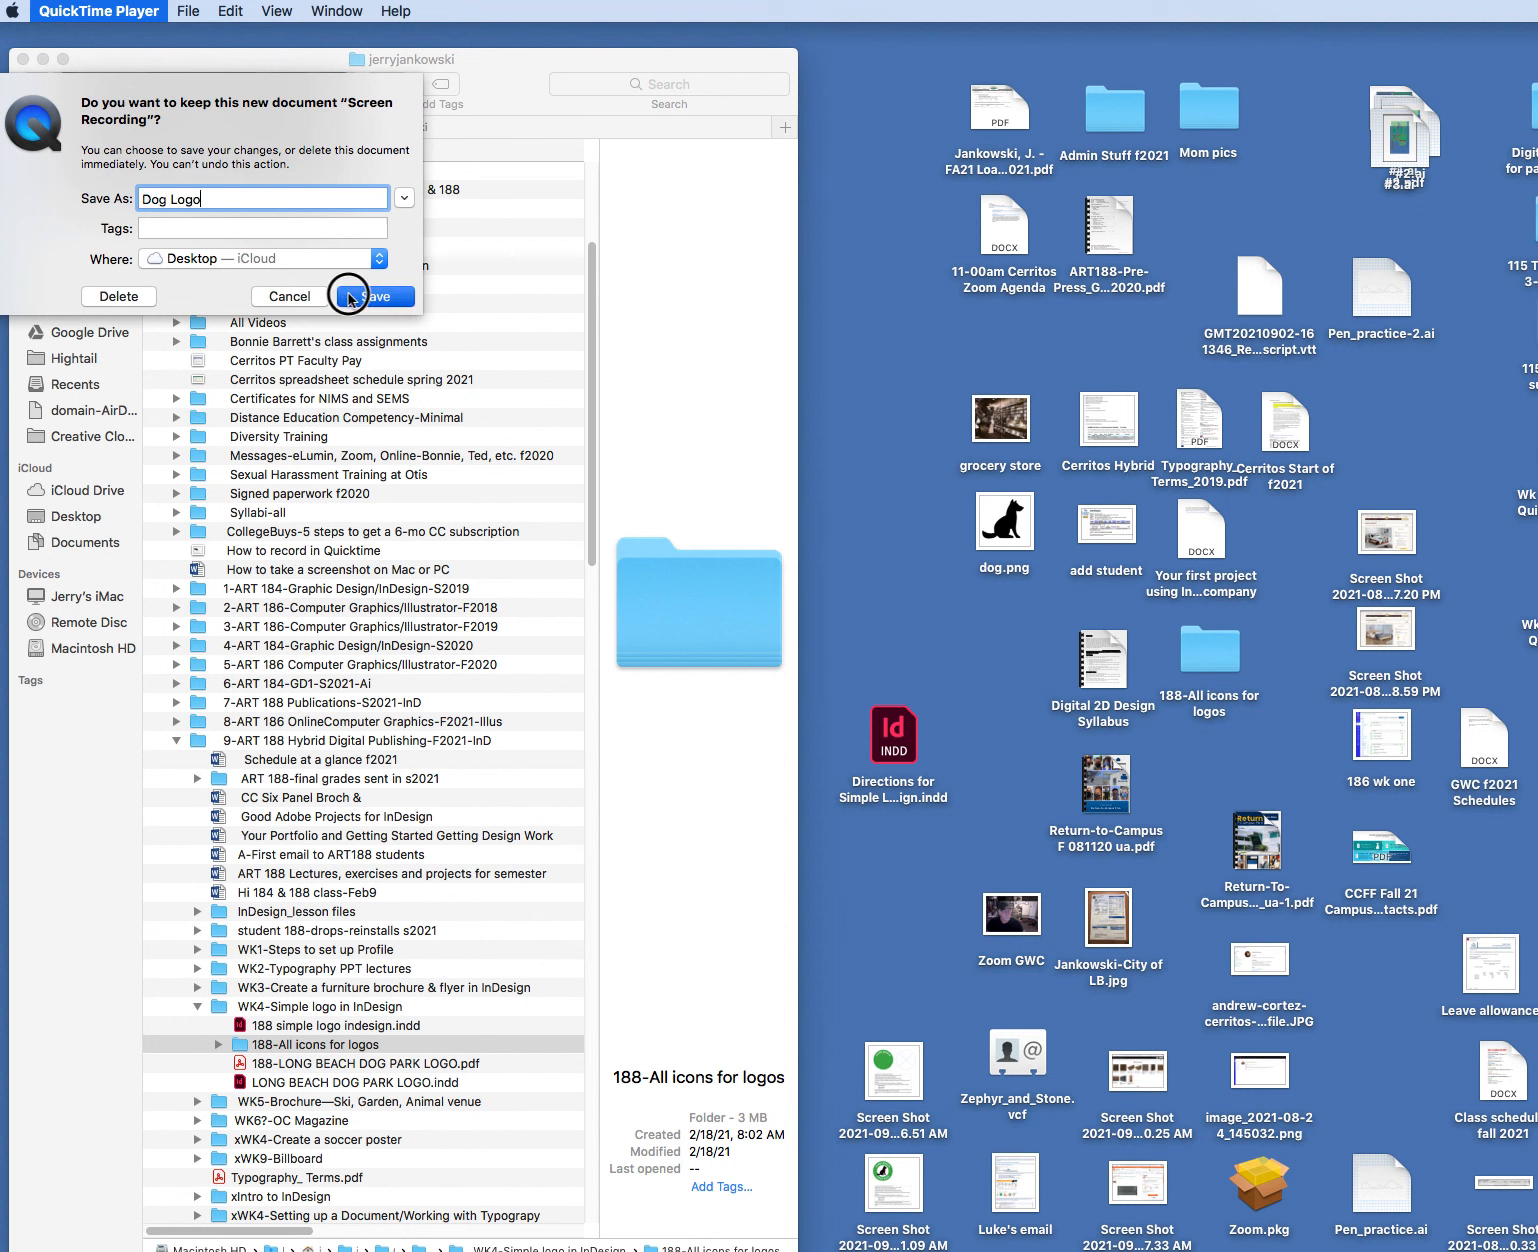